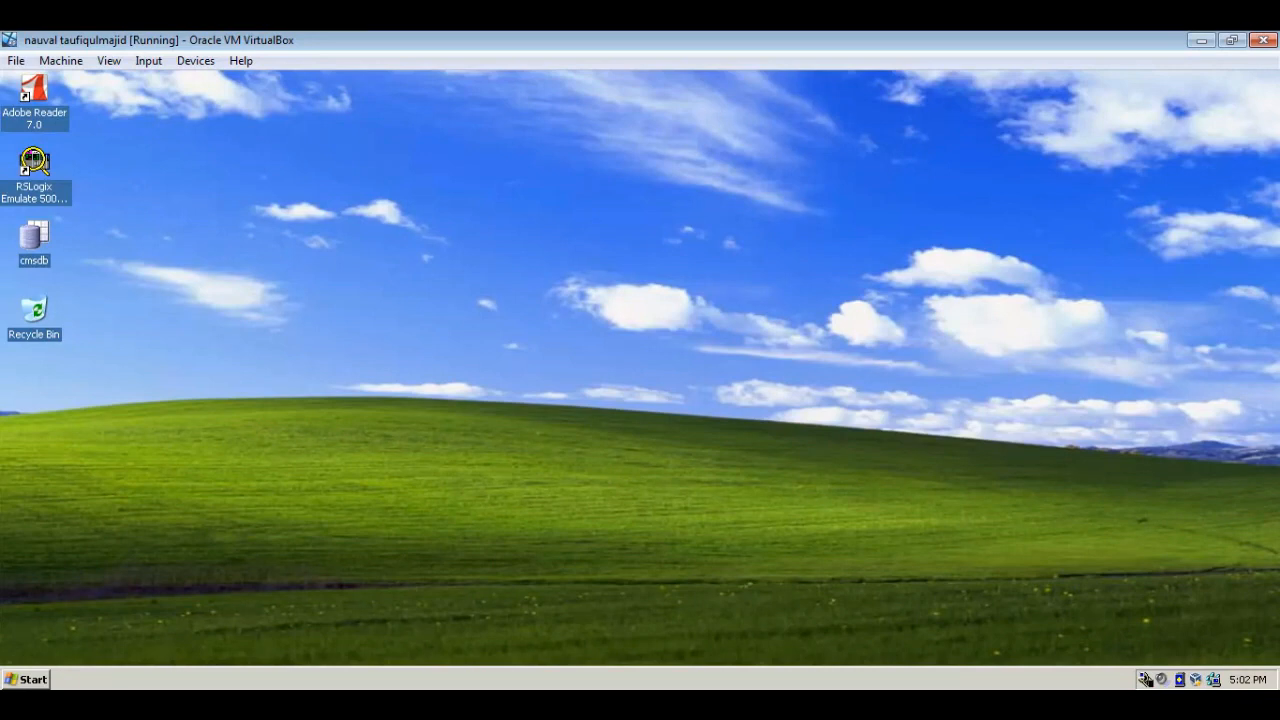
# - Open System View from the YOKOGAWA CENTUM programs
pyautogui.press('super')
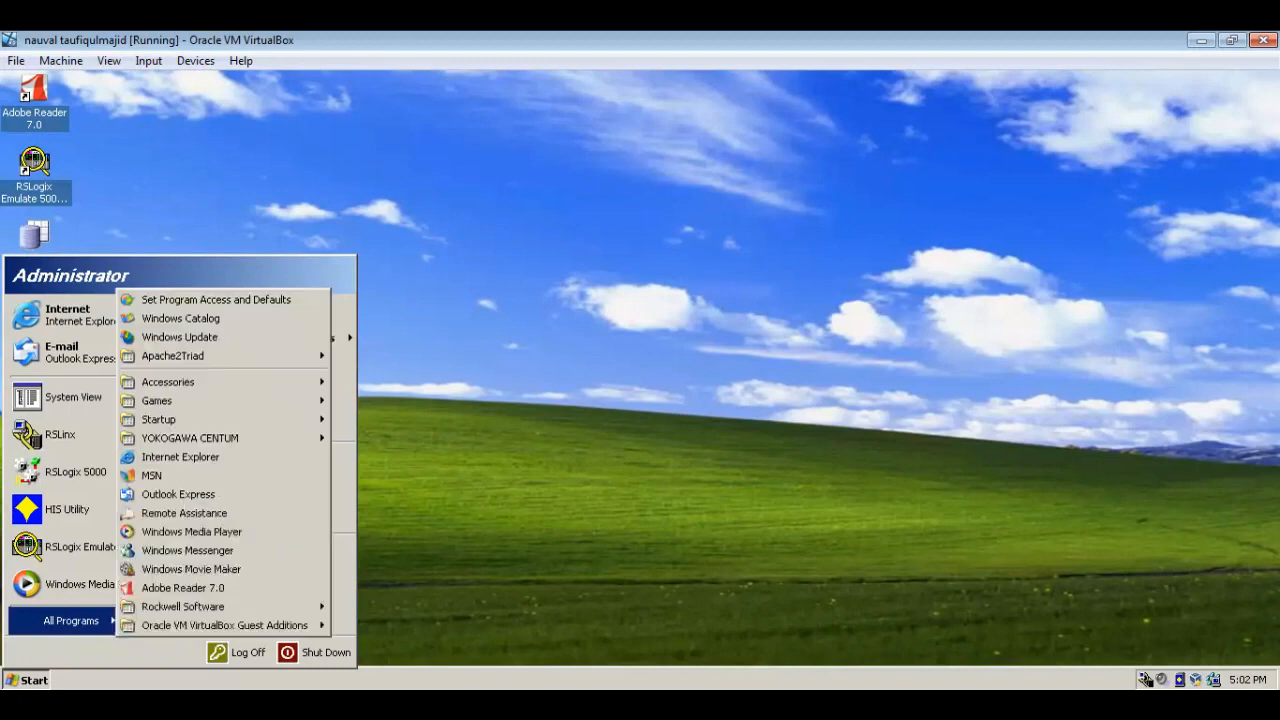
pyautogui.moveTo(71, 620)
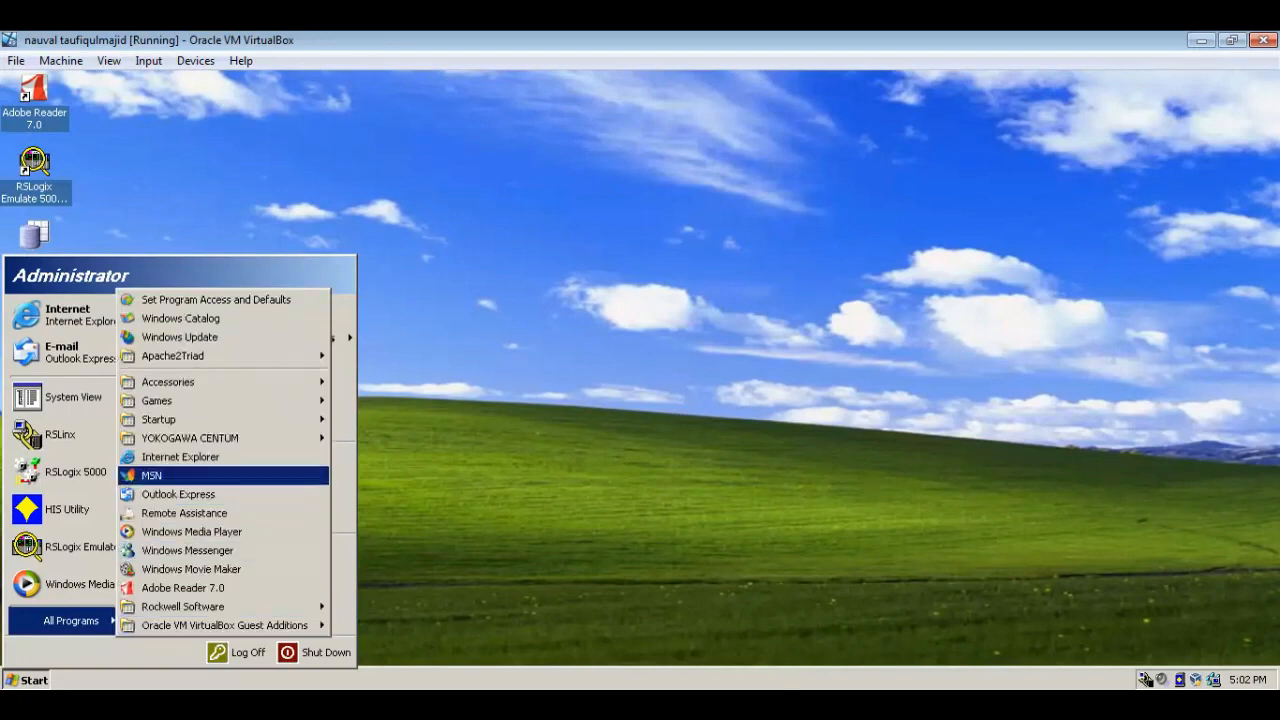
pyautogui.moveTo(190, 438)
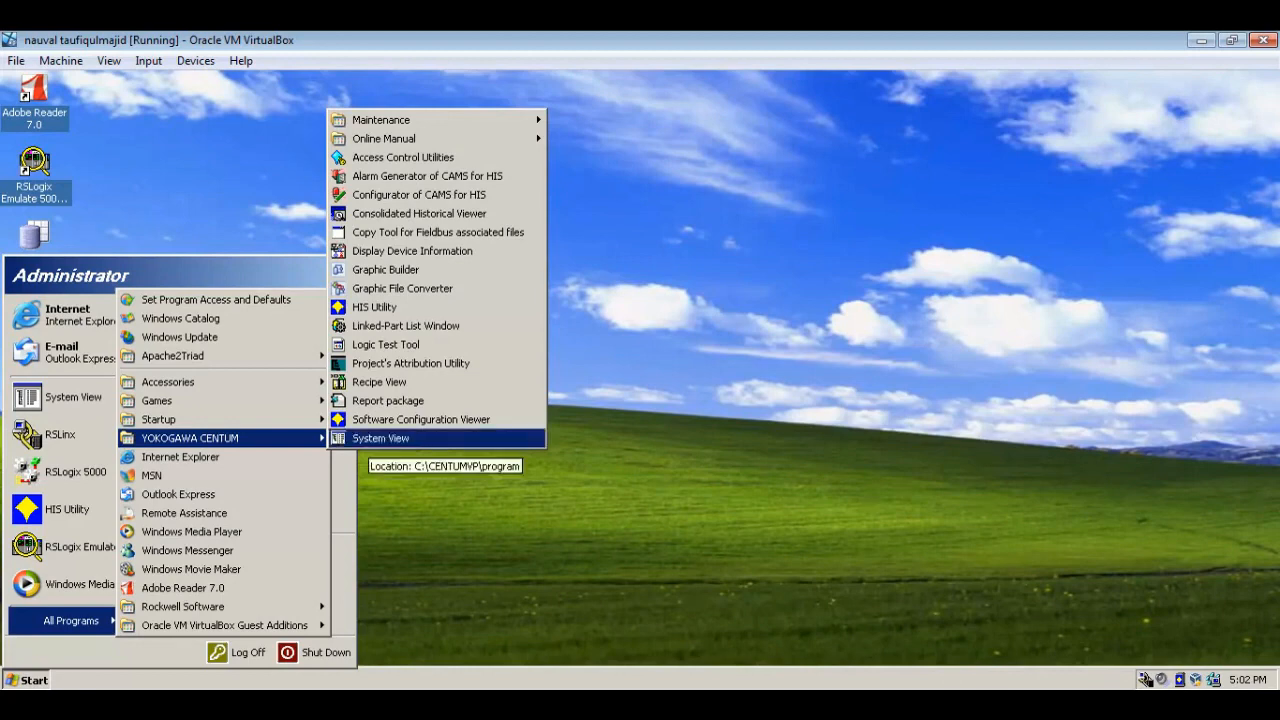
pyautogui.click(380, 438)
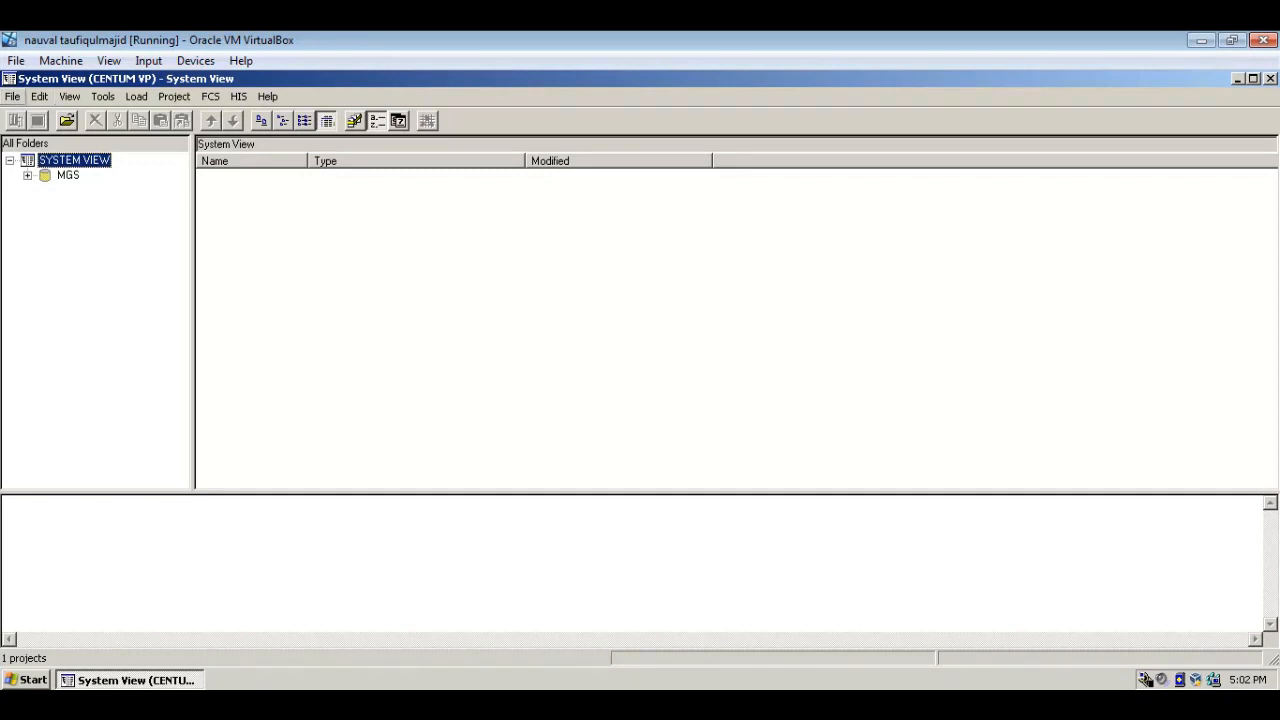
# - Start a new project and enter the user's full name in its outline information
pyautogui.hotkey('alt', 'f')
pyautogui.press('Right')
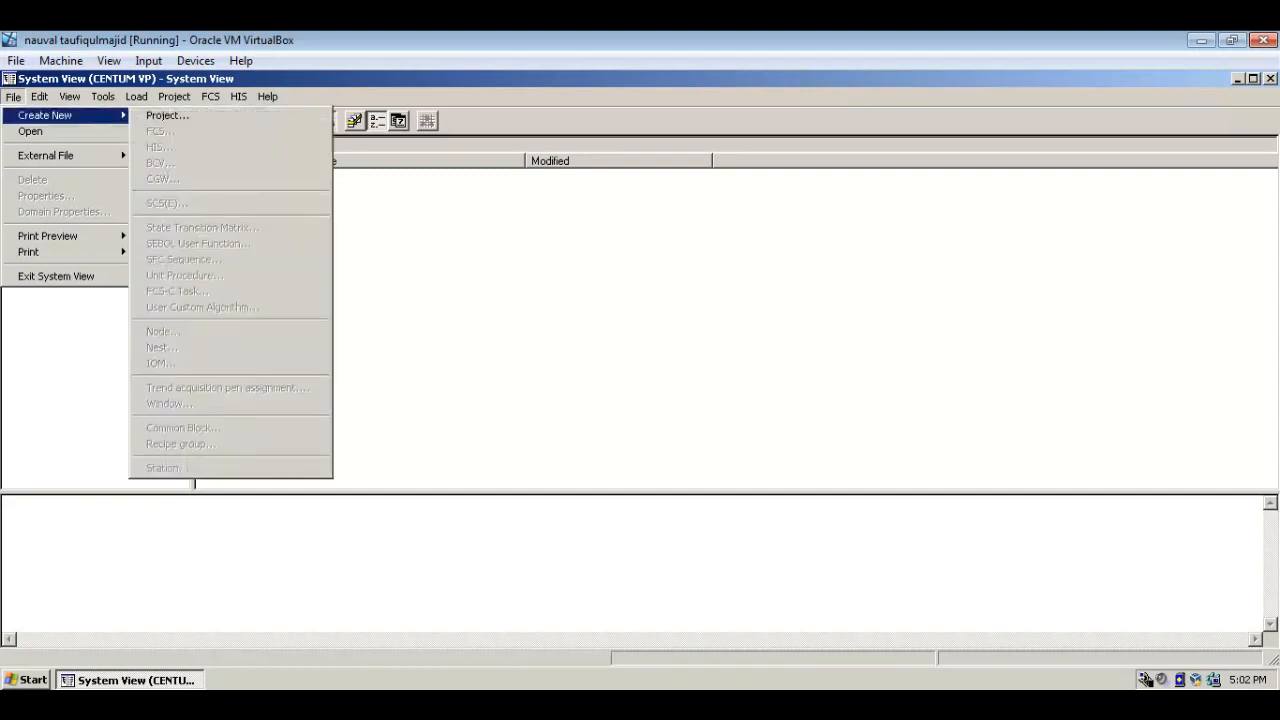
pyautogui.press('Return')
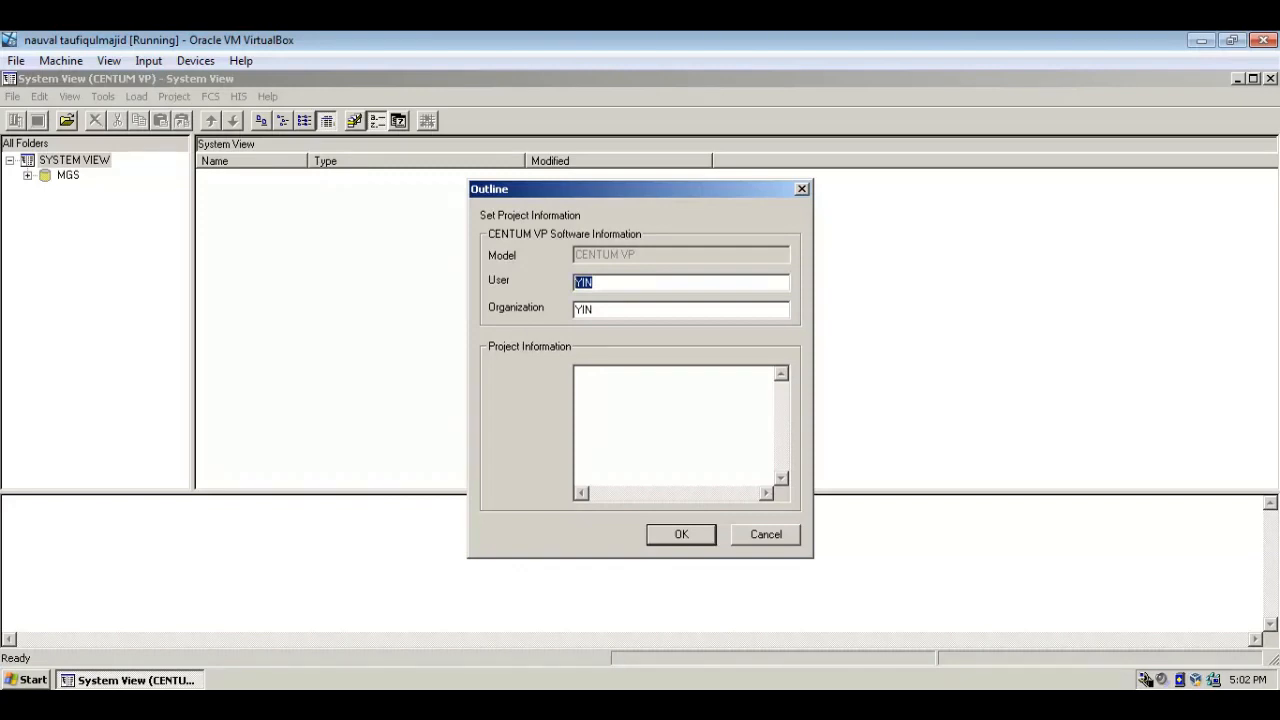
pyautogui.write('nauval')
pyautogui.write(' nauv')
pyautogui.press('BackSpace')
pyautogui.press('BackSpace')
pyautogui.press('BackSpace')
pyautogui.press('BackSpace')
pyautogui.write('taufiqulmajid')
# - Set the organization to "instrumentasi" and the project information to "projek dcs", and create the project as PJT04
pyautogui.press('Tab')
pyautogui.press('BackSpace')
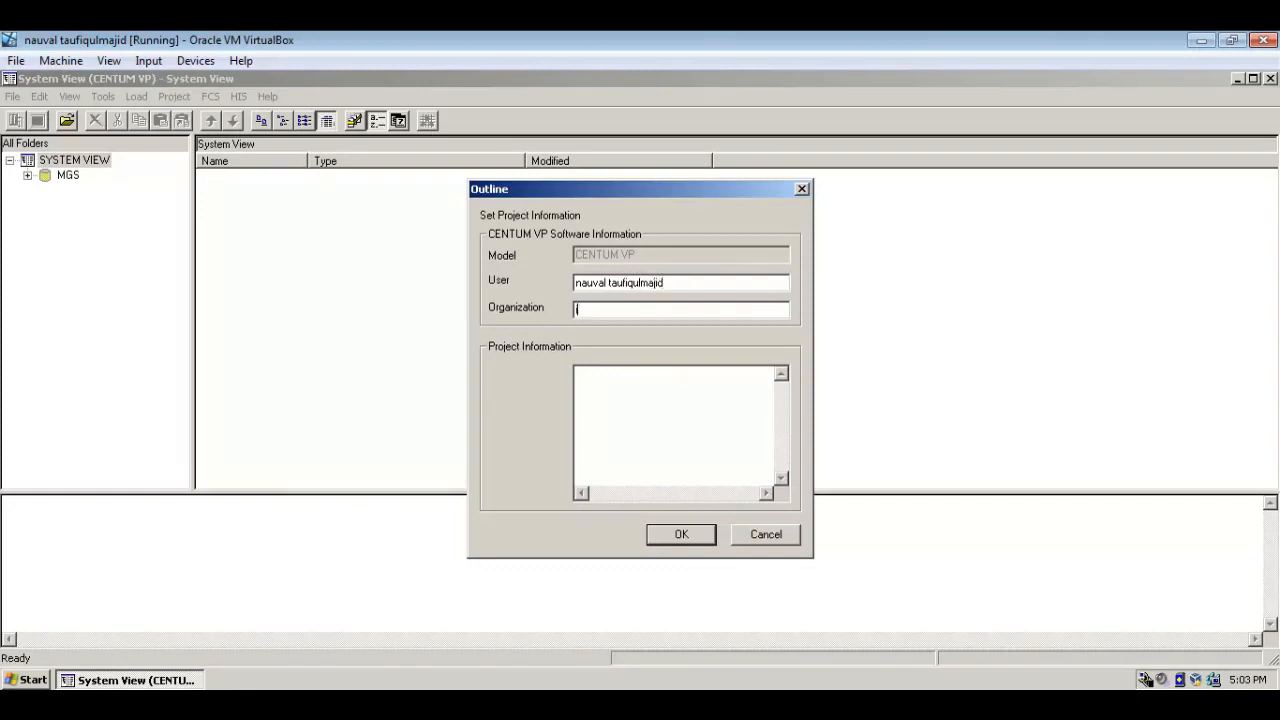
pyautogui.write('instrumentasi')
pyautogui.click(576, 373)
pyautogui.write('projek dcs')
pyautogui.press('Return')
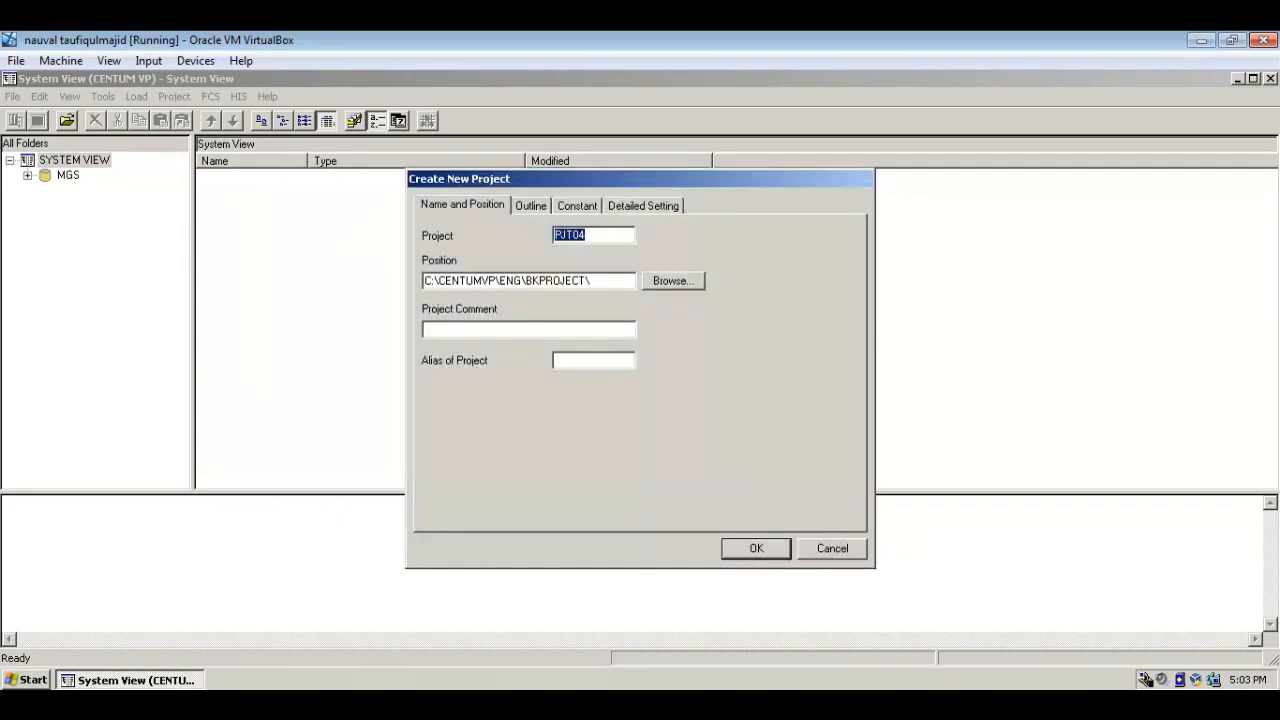
pyautogui.click(586, 235)
pyautogui.press('Return')
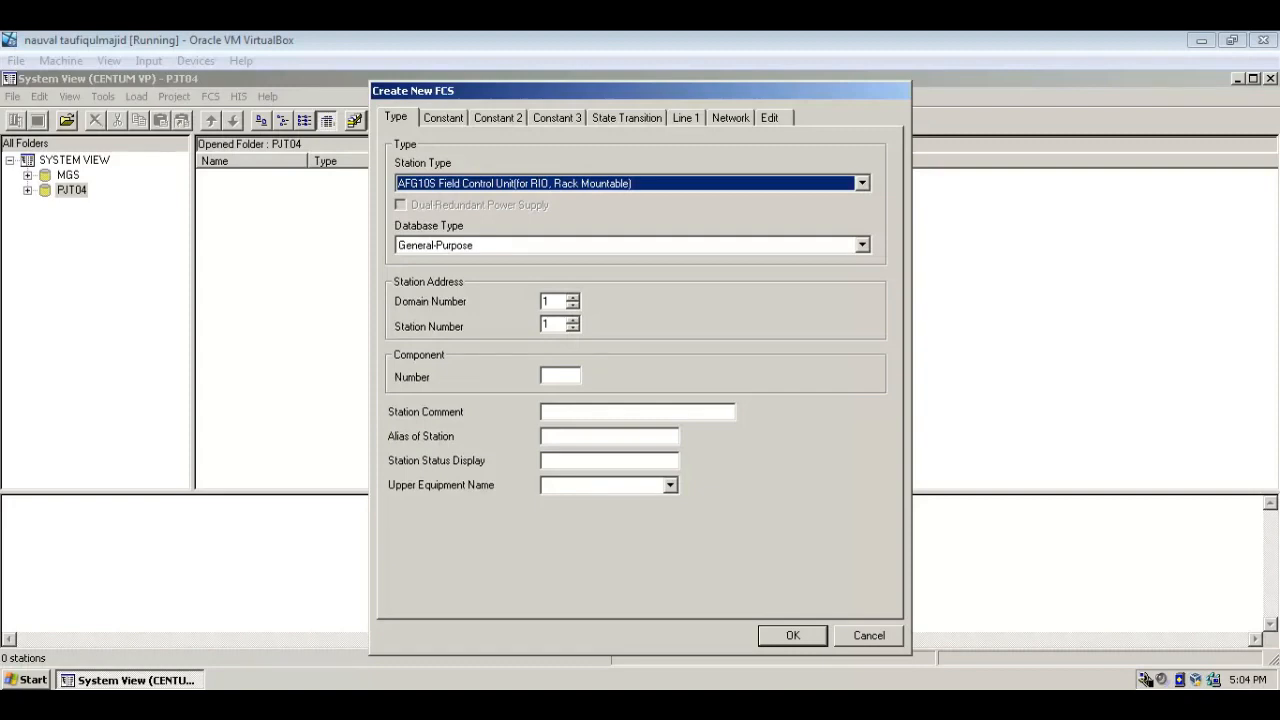
# - Create the FCS as an AFV10D Duplexed Field Control Unit (for Vnet/IP, for FIO, 19-inch rack mountable) with domain 1 and station 1
pyautogui.click(862, 183)
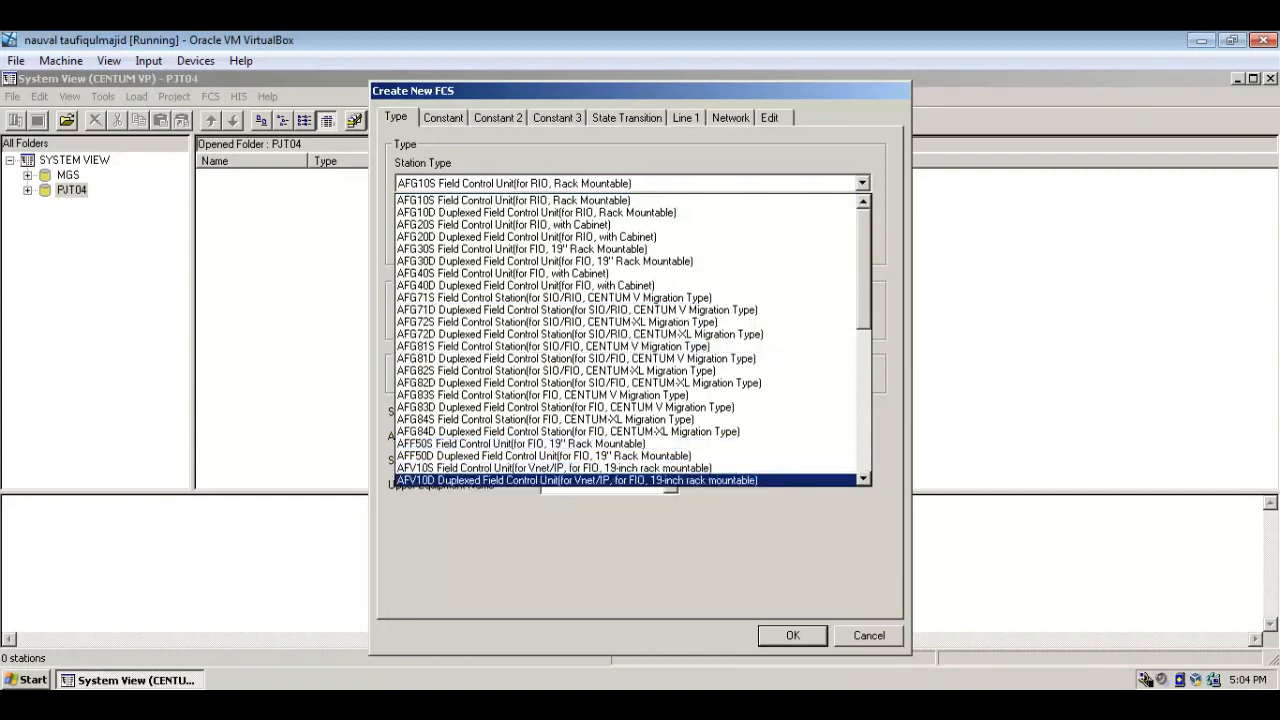
pyautogui.click(577, 480)
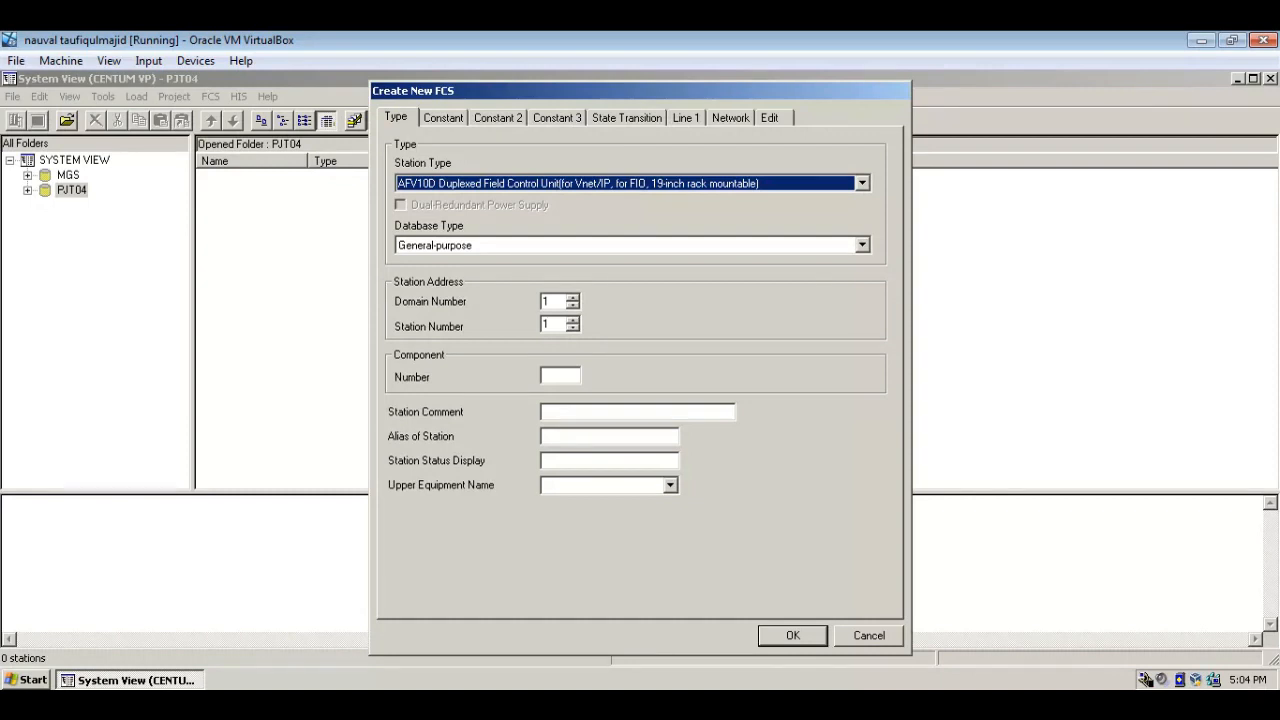
pyautogui.click(793, 636)
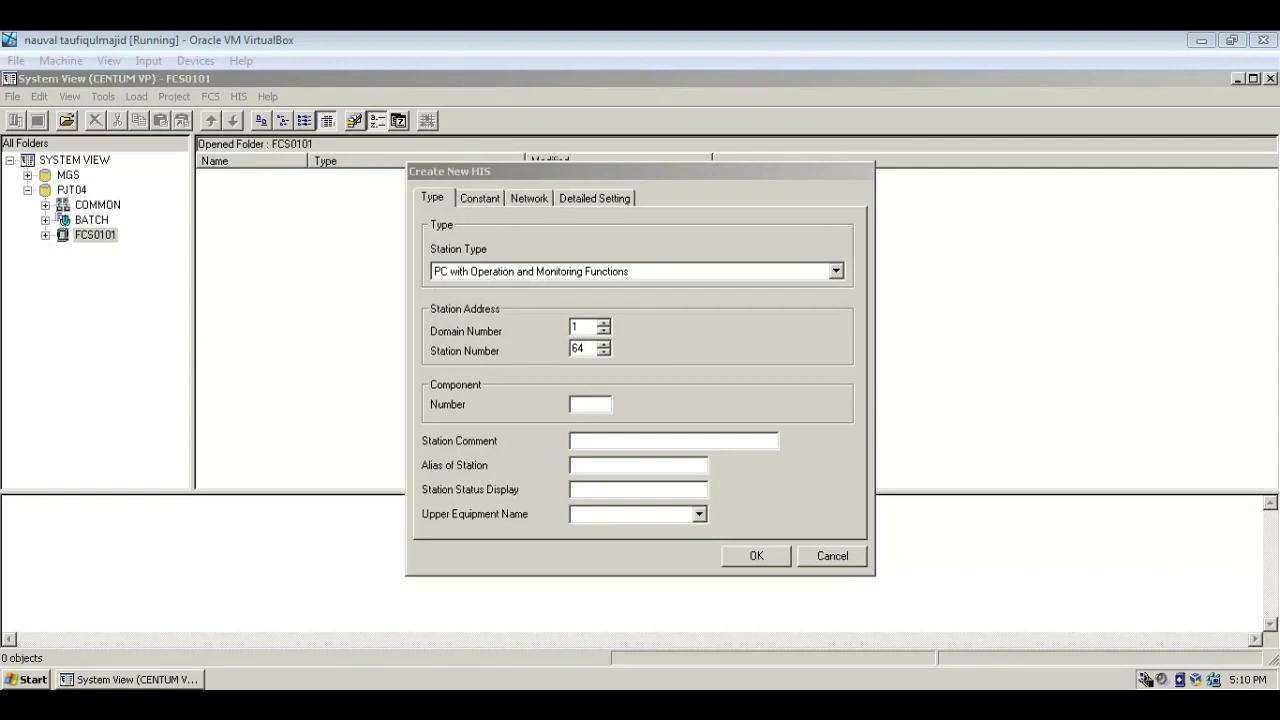
# - Create the HIS as a PC with Operation and Monitoring Functions, with domain number 1 and station number 64
pyautogui.click(835, 271)
pyautogui.click(835, 271)
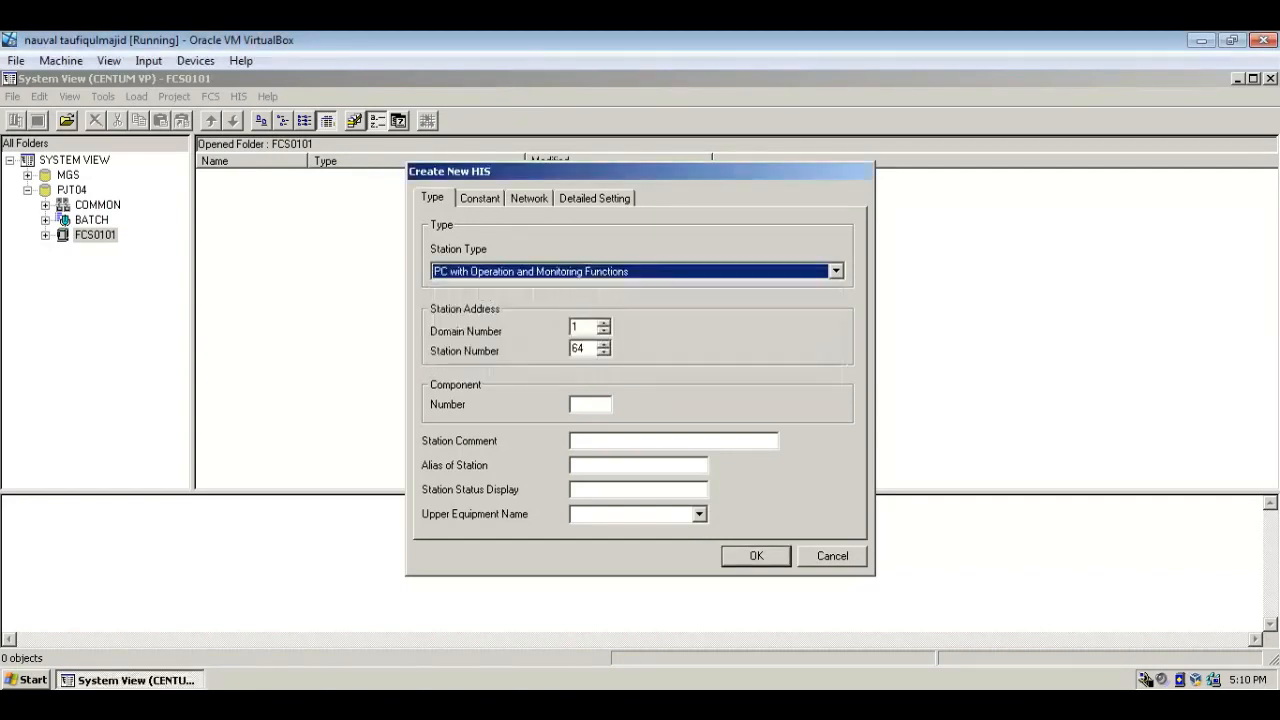
pyautogui.click(835, 271)
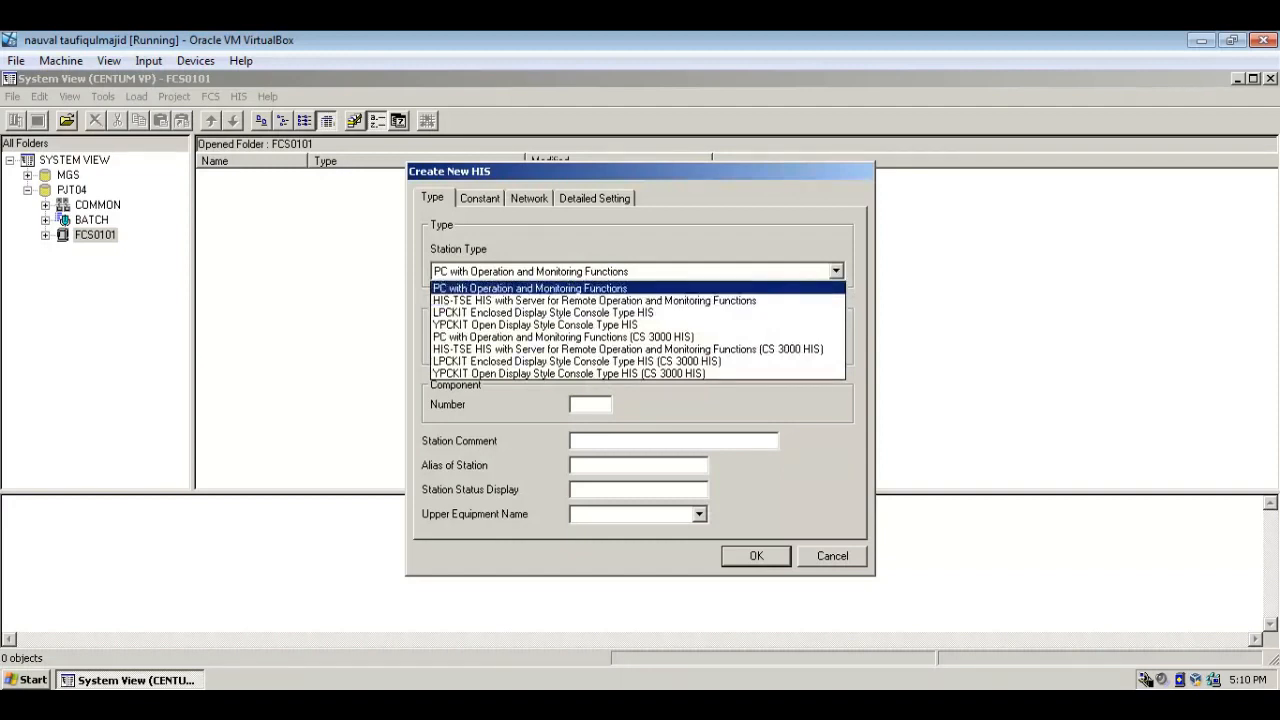
pyautogui.click(442, 287)
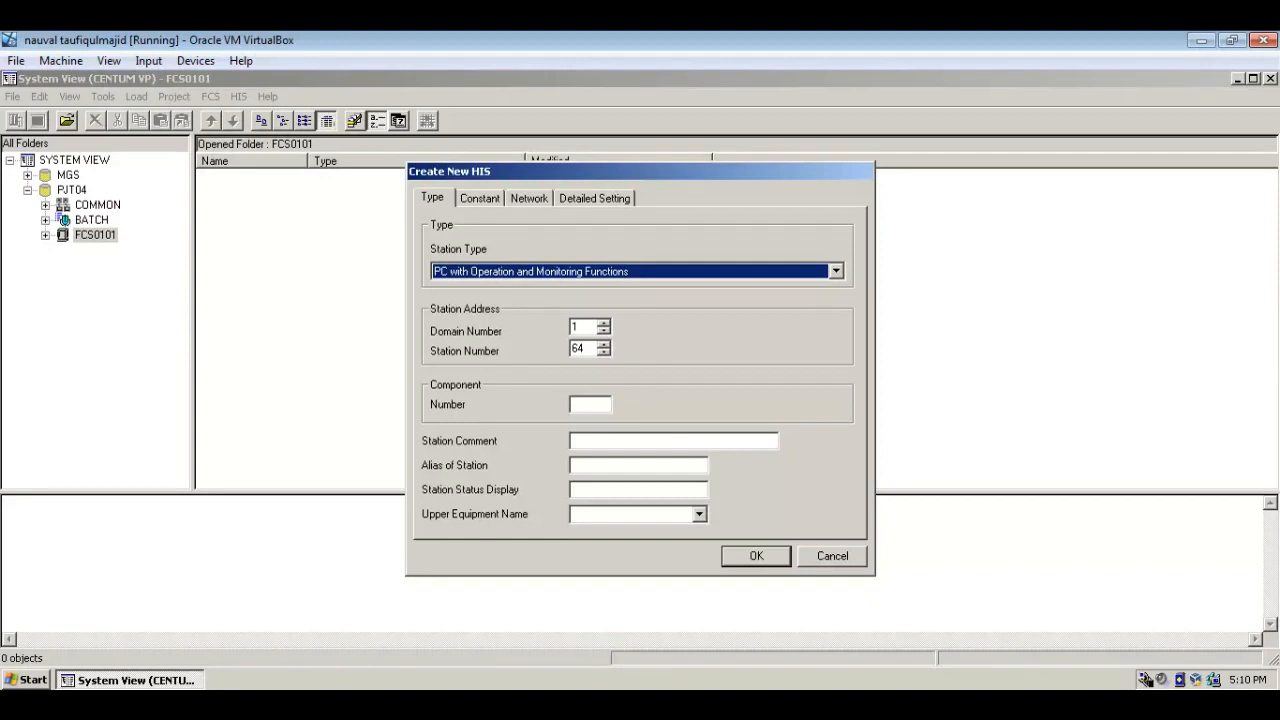
pyautogui.click(640, 441)
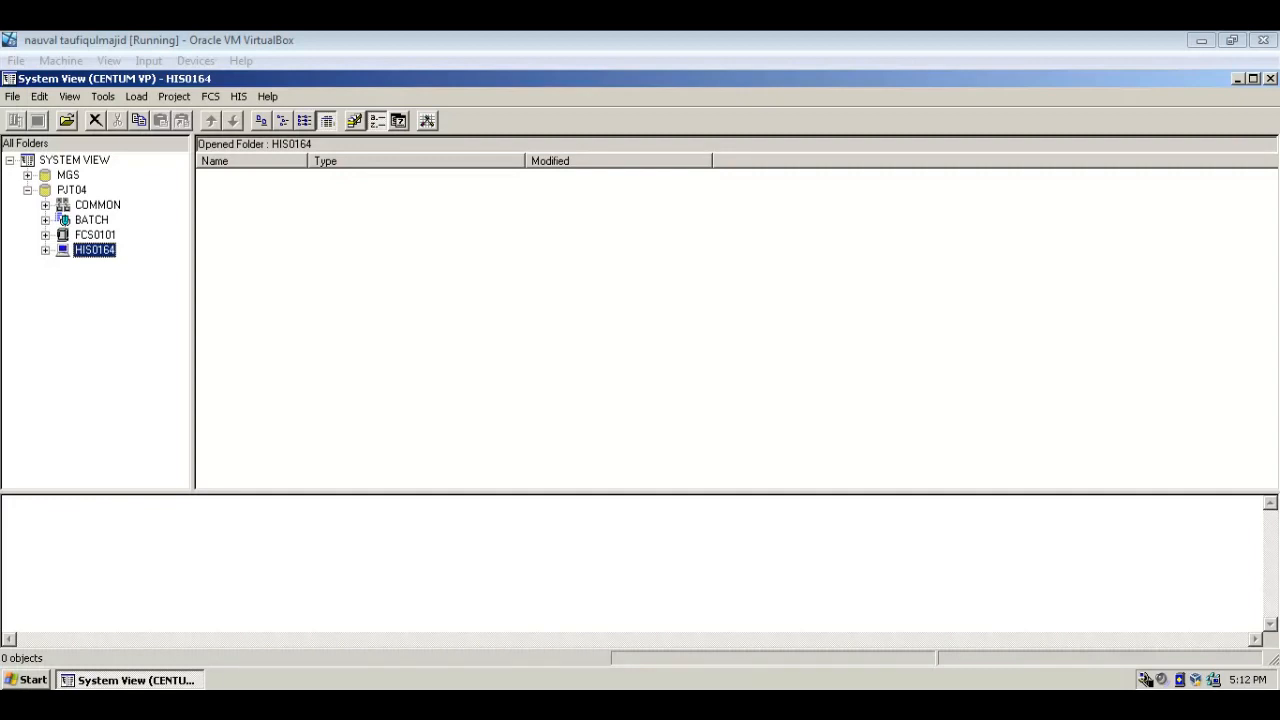
# - Add a local FIO node numbered 1 to the IOM folder of FCS0101
pyautogui.hotkey('alt', 'Tab')
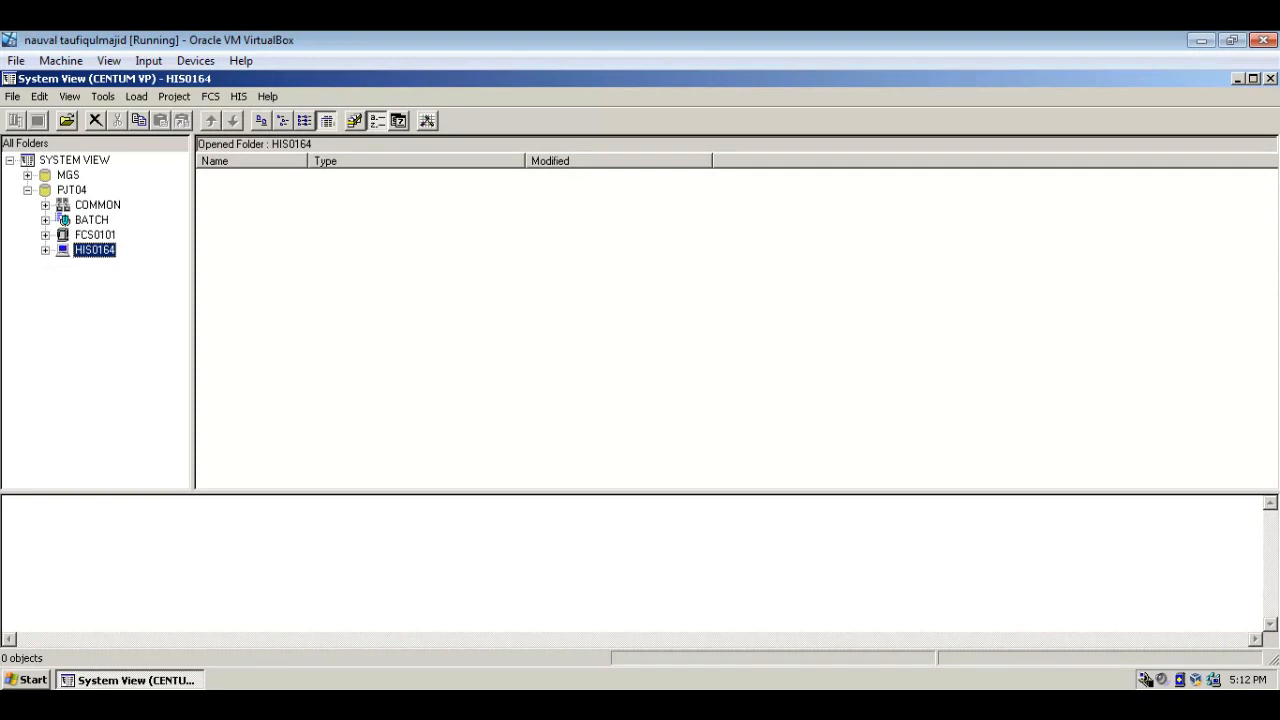
pyautogui.press('Right')
pyautogui.press('Left')
pyautogui.click(45, 235)
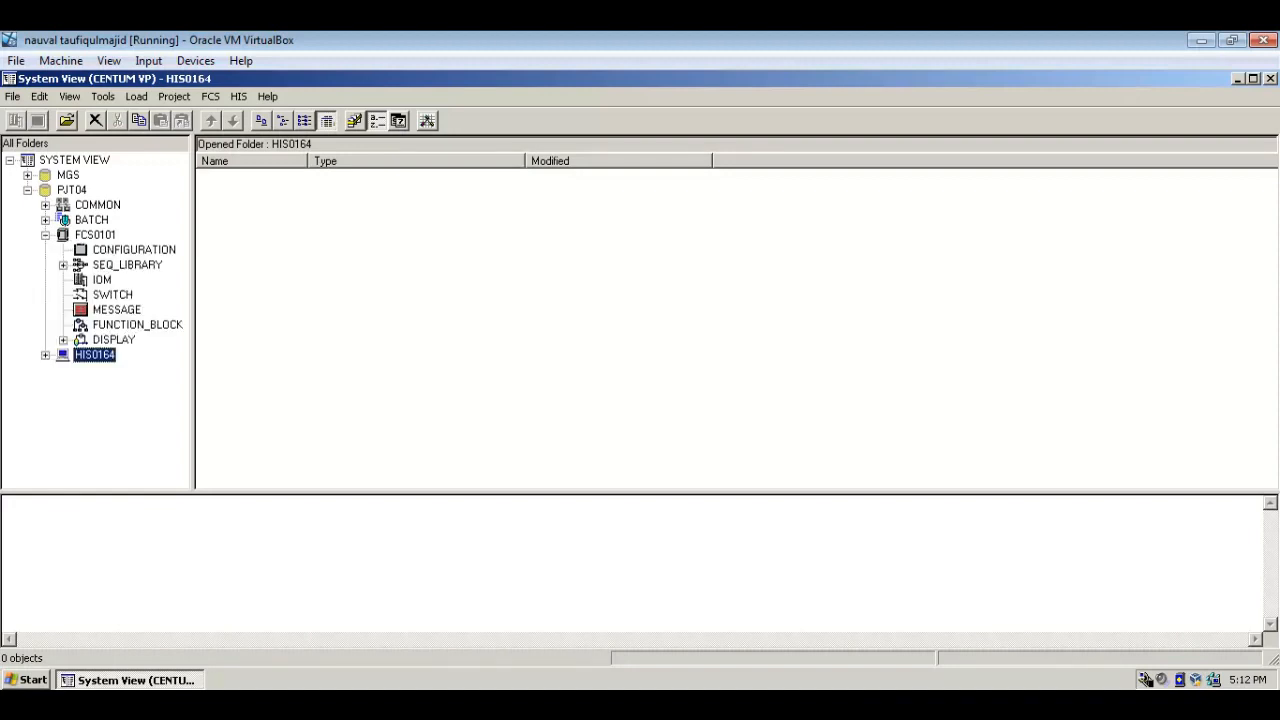
pyautogui.click(101, 279)
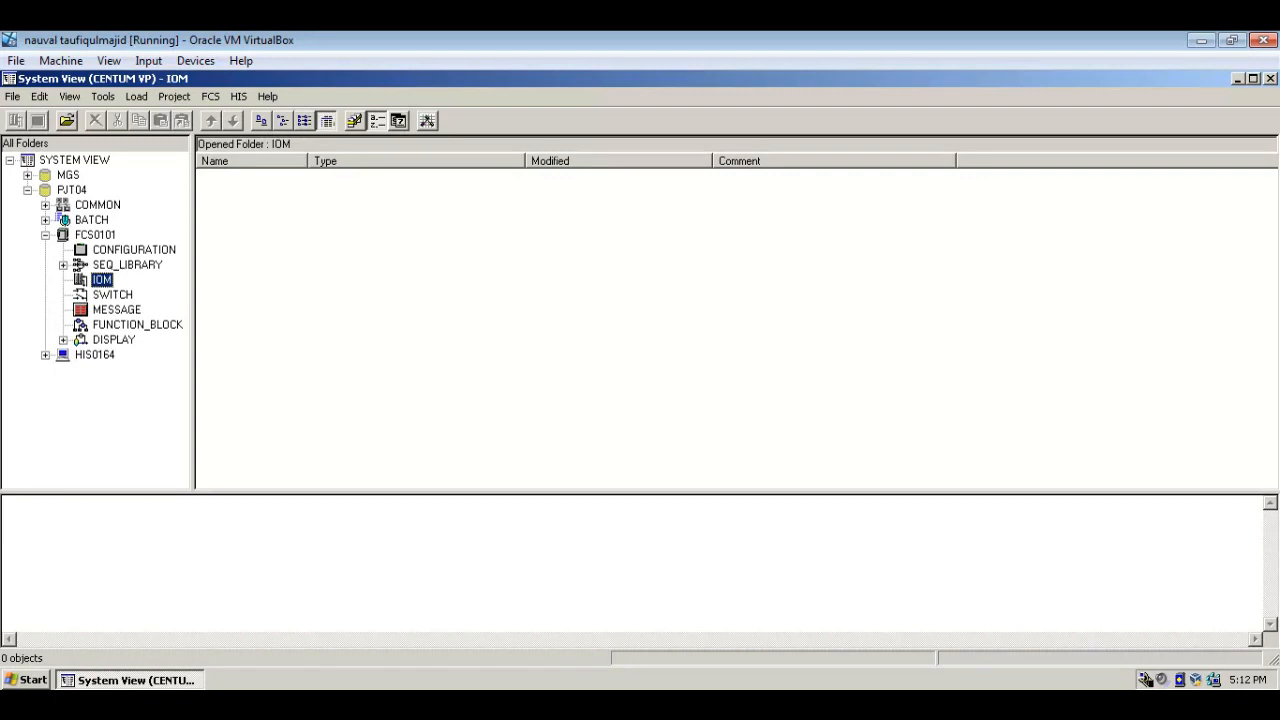
pyautogui.rightClick(101, 280)
pyautogui.moveTo(127, 273)
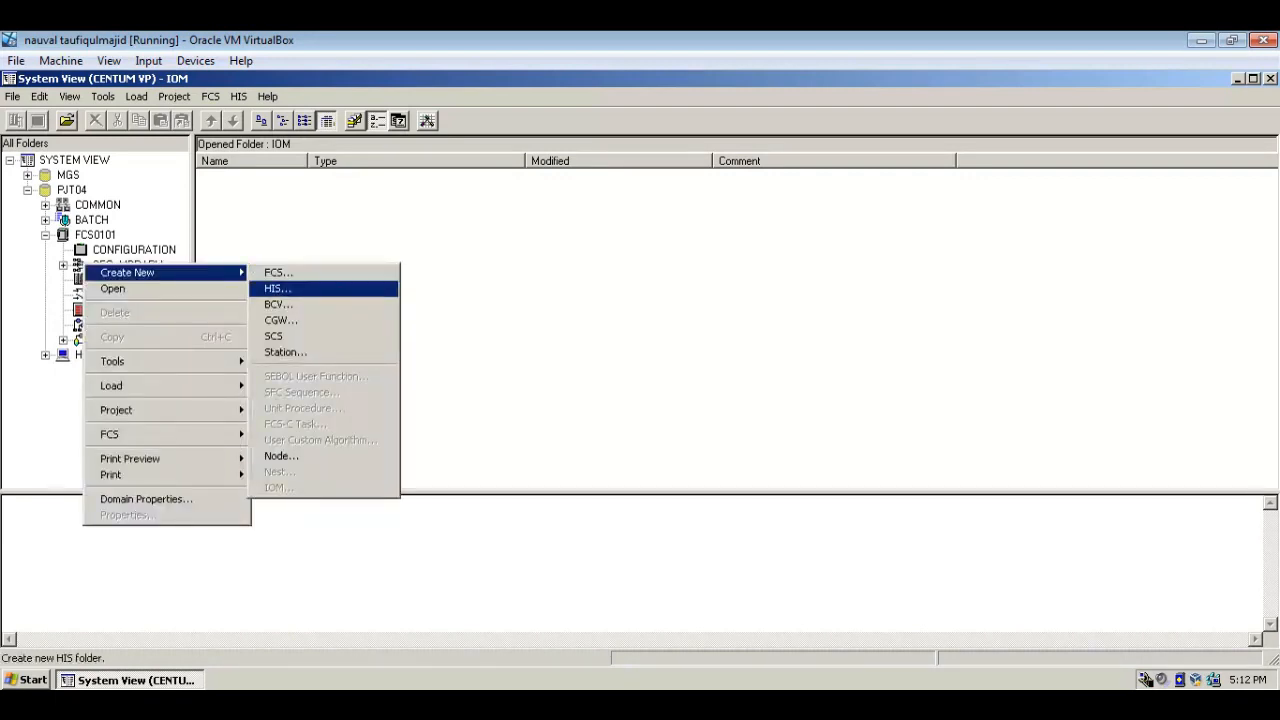
pyautogui.click(281, 455)
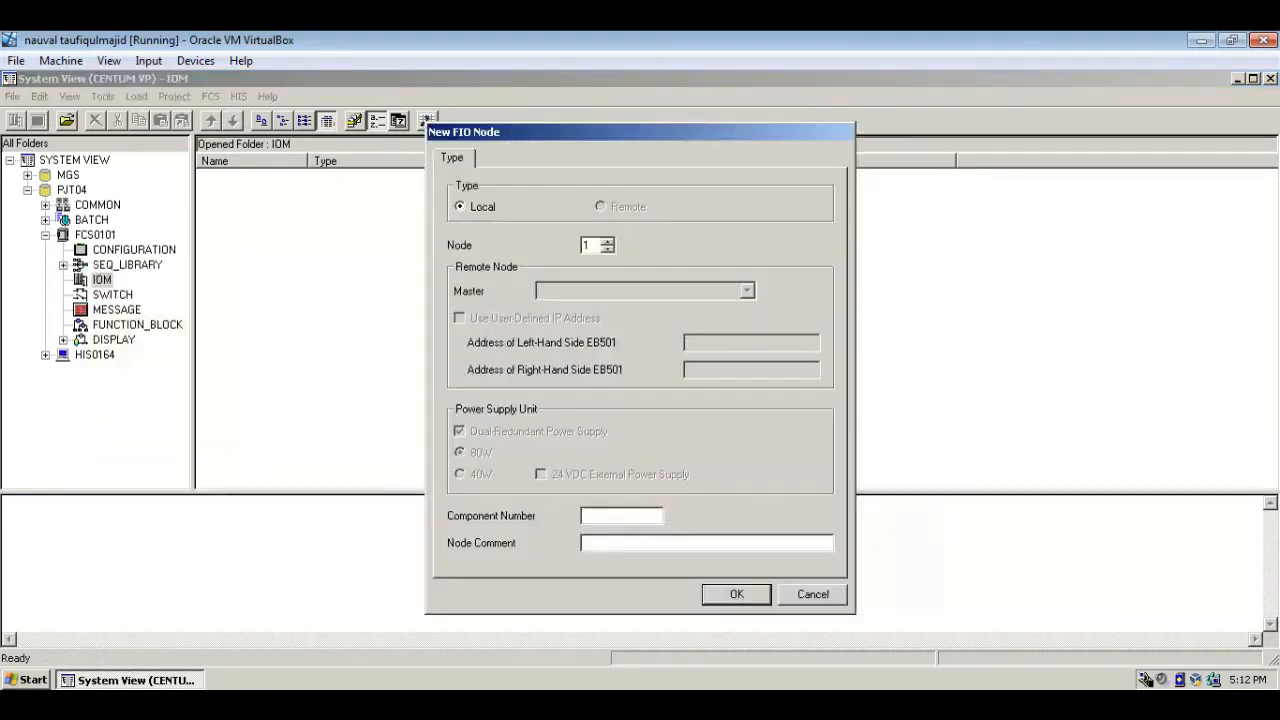
pyautogui.click(736, 594)
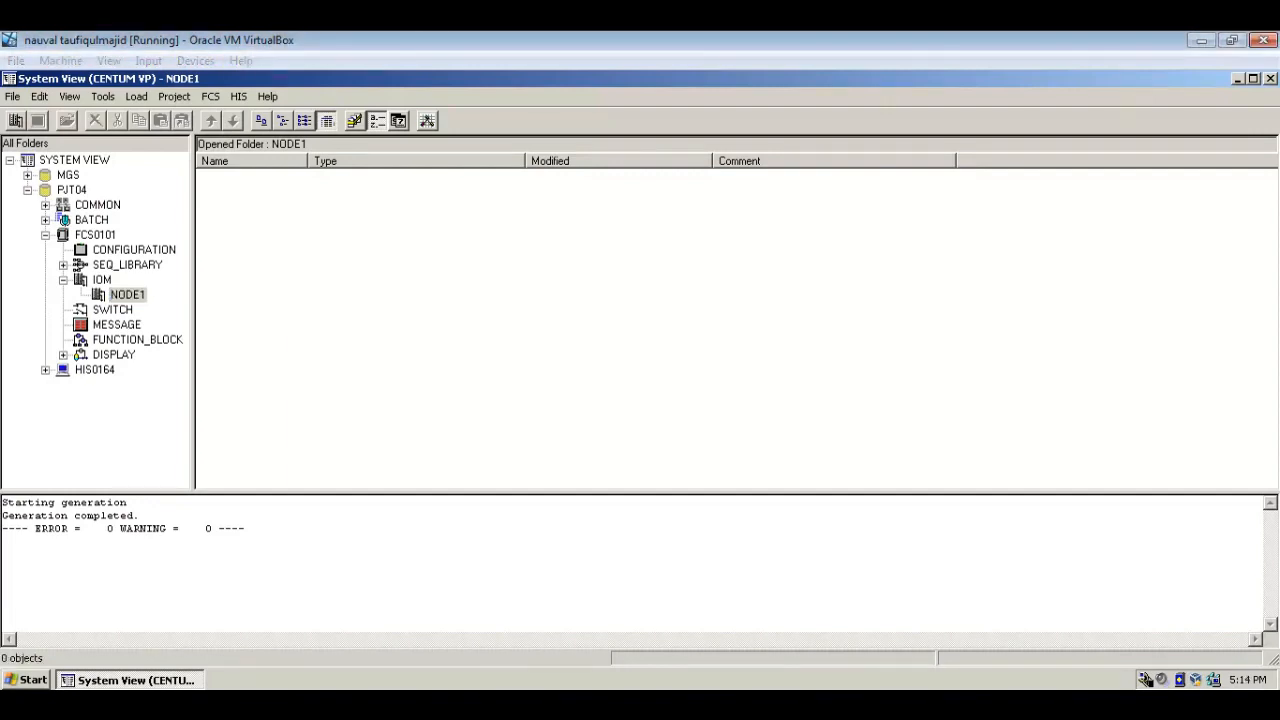
# - Create an Analog Input/Output(HART Compliant) IOM of type AAI143-H (16-Channel Current Input, Isolated) in slot 1 of NODE1
pyautogui.rightClick(119, 292)
pyautogui.moveTo(162, 292)
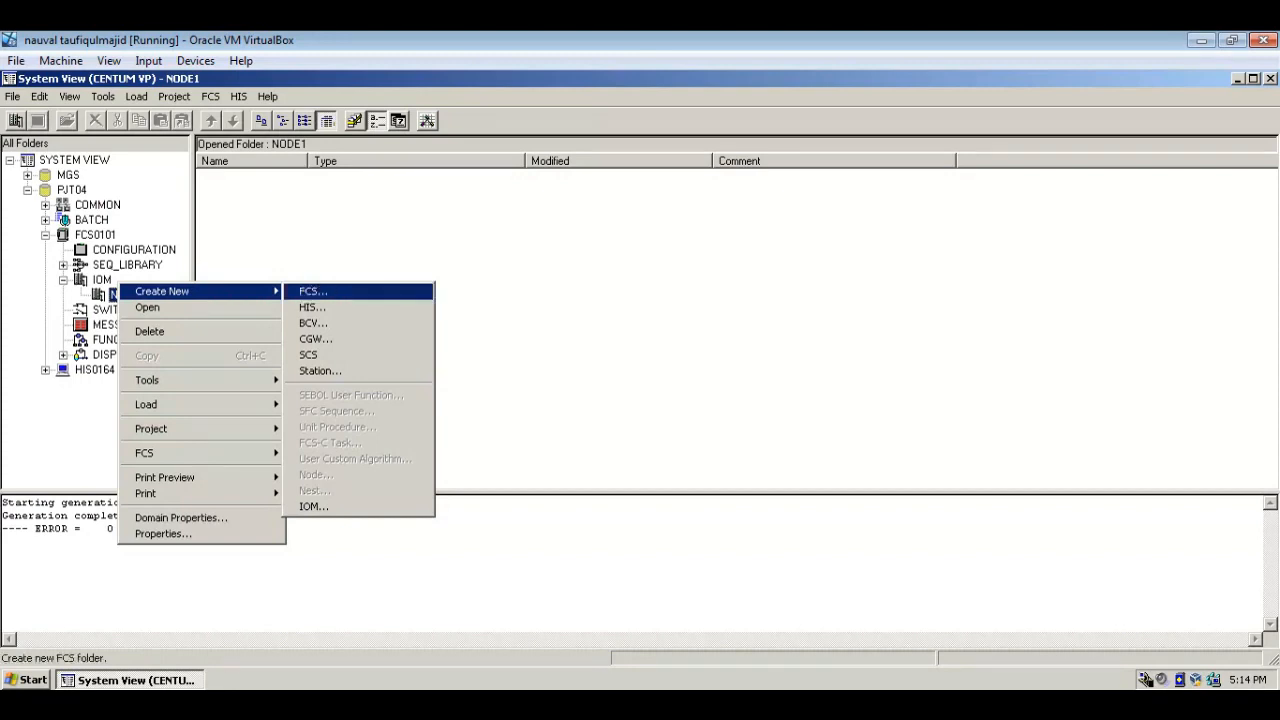
pyautogui.press('Return')
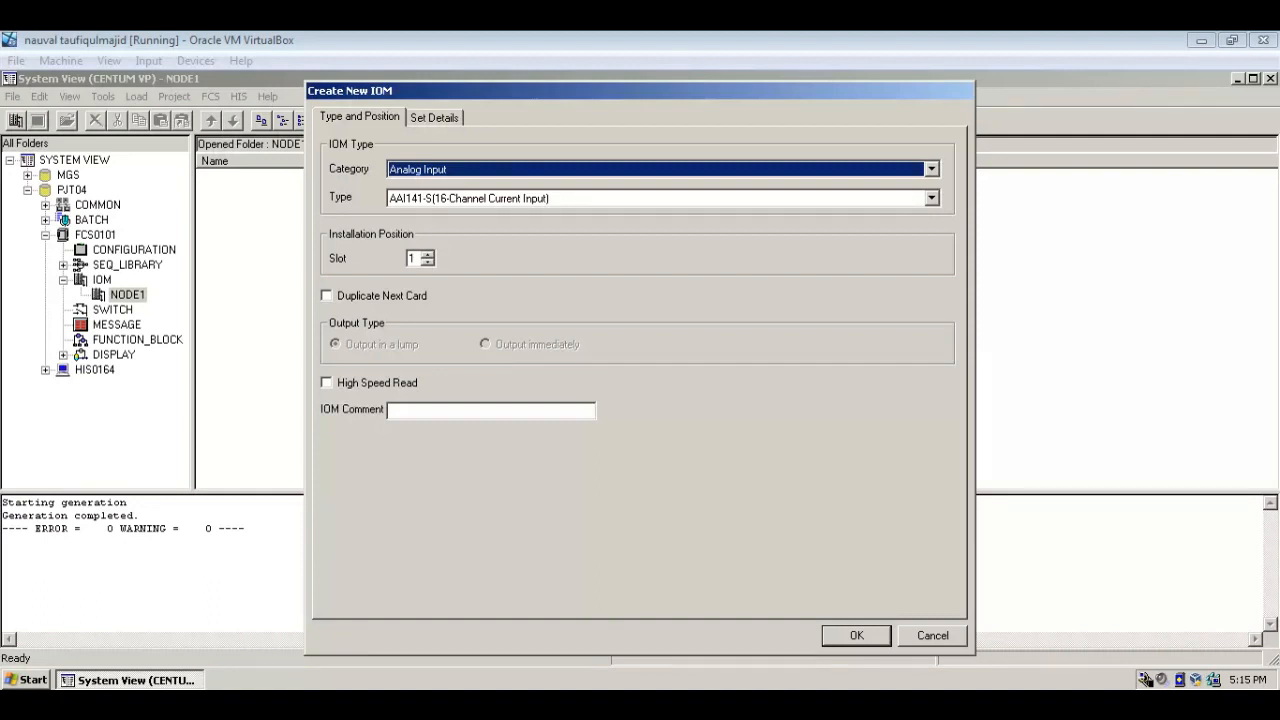
pyautogui.click(931, 169)
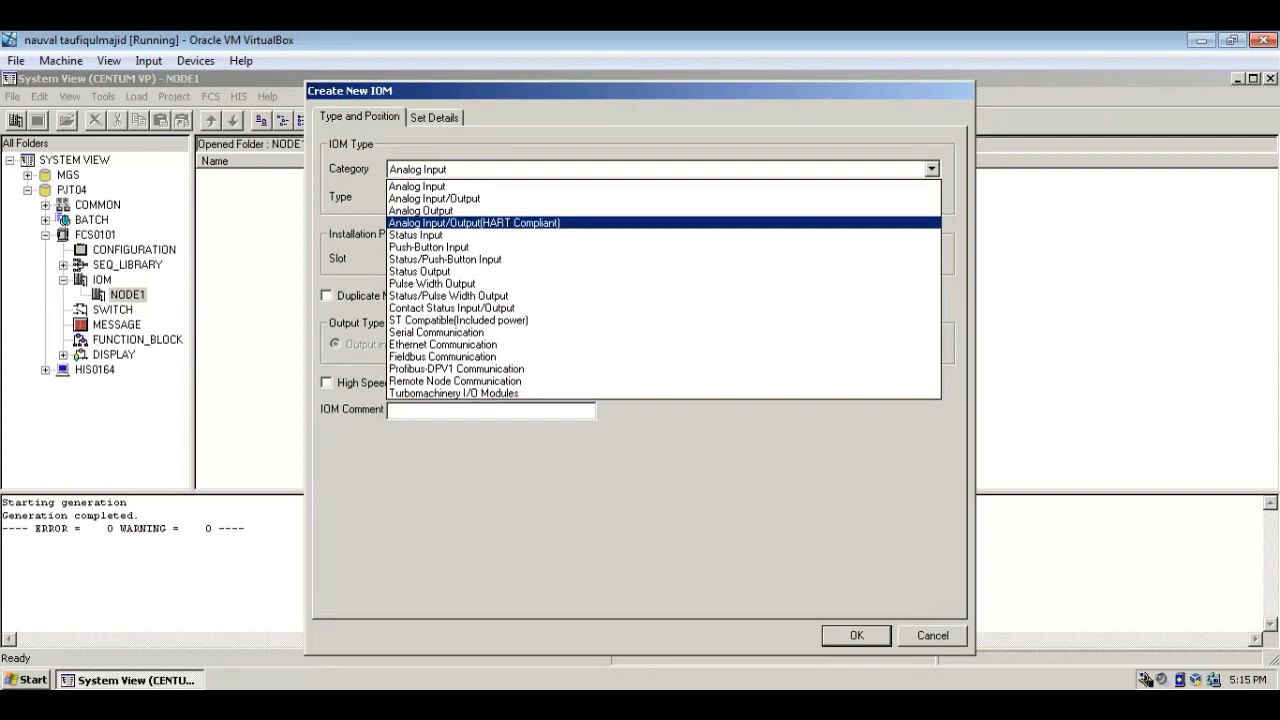
pyautogui.click(474, 223)
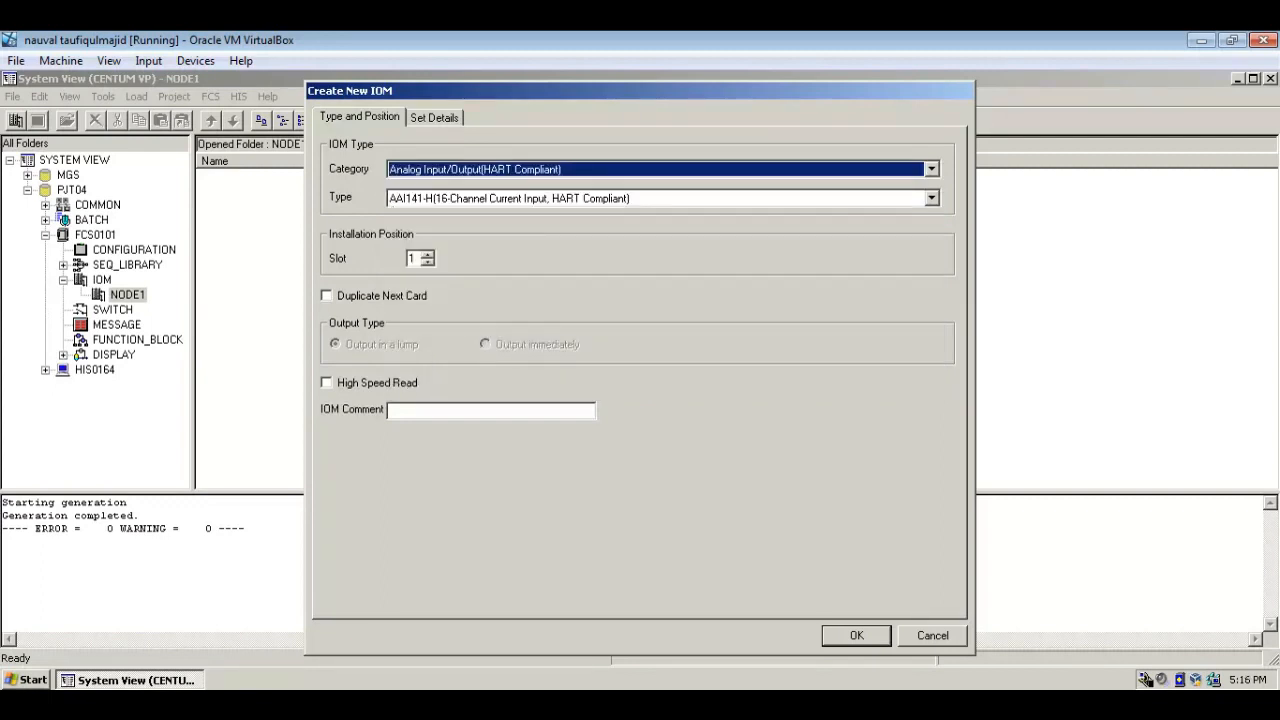
pyautogui.click(931, 198)
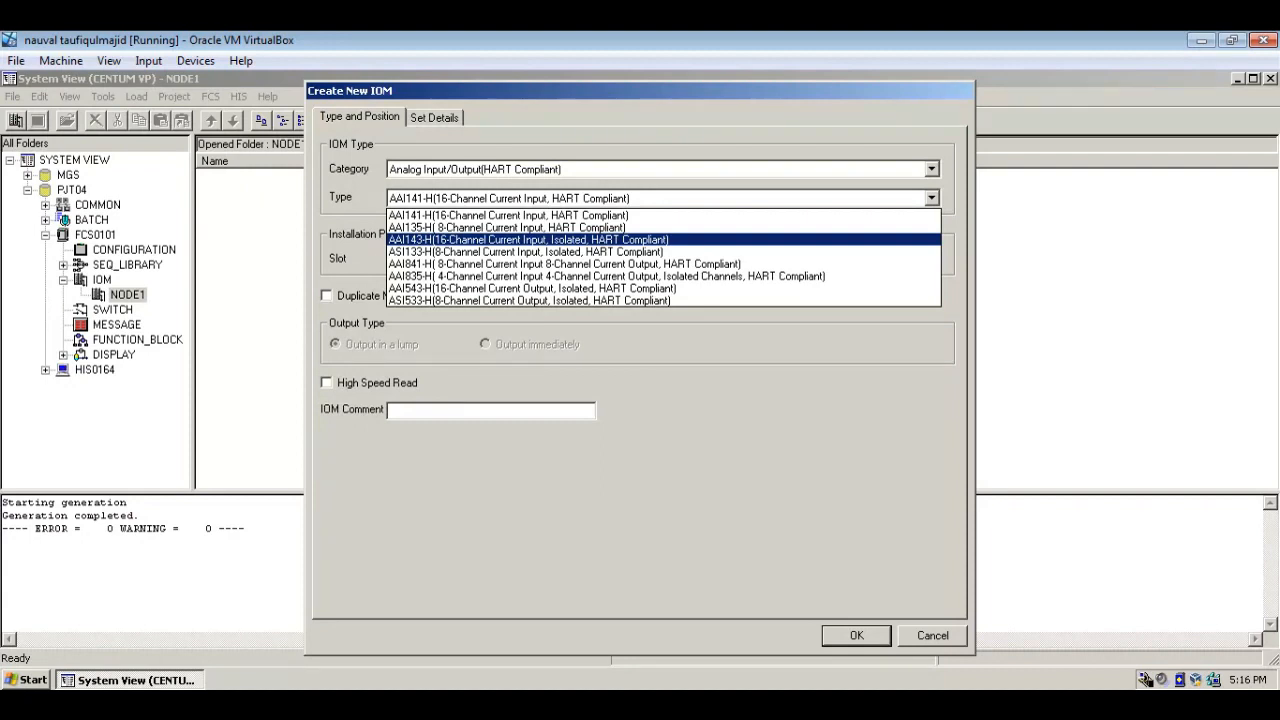
pyautogui.press('Return')
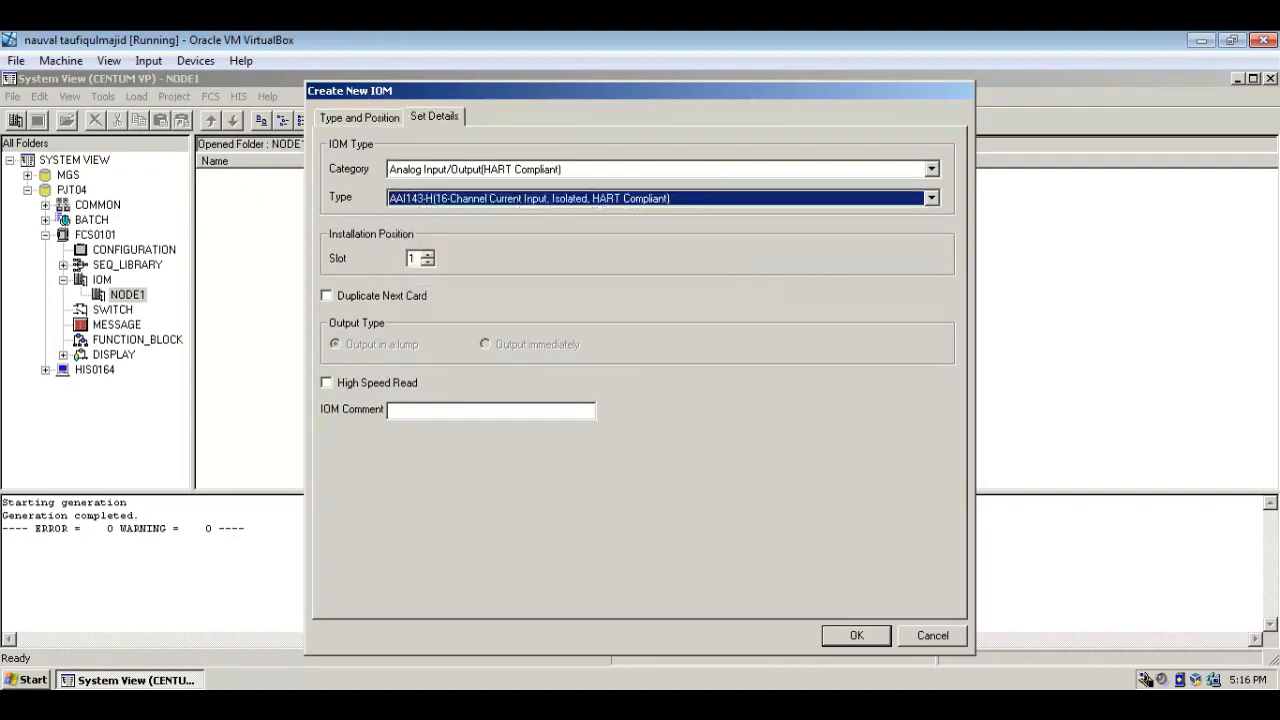
pyautogui.hotkey('ctrl', 'shift', 'Tab')
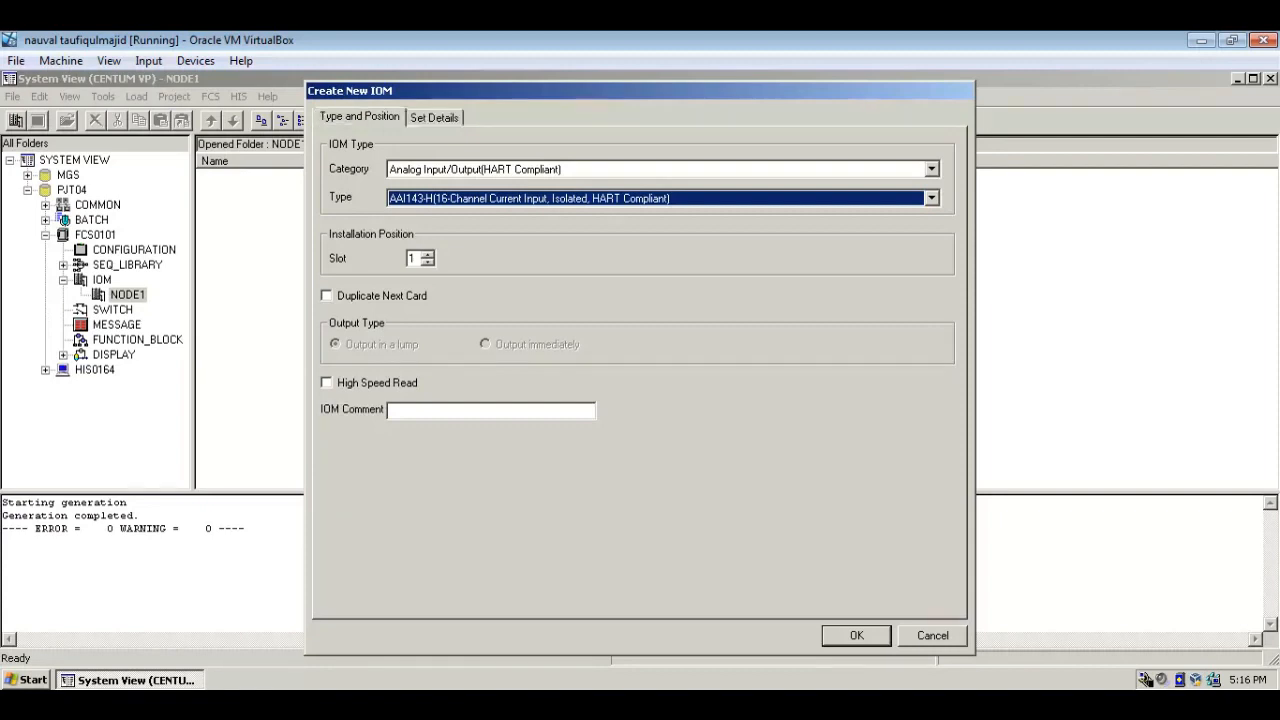
pyautogui.press('Return')
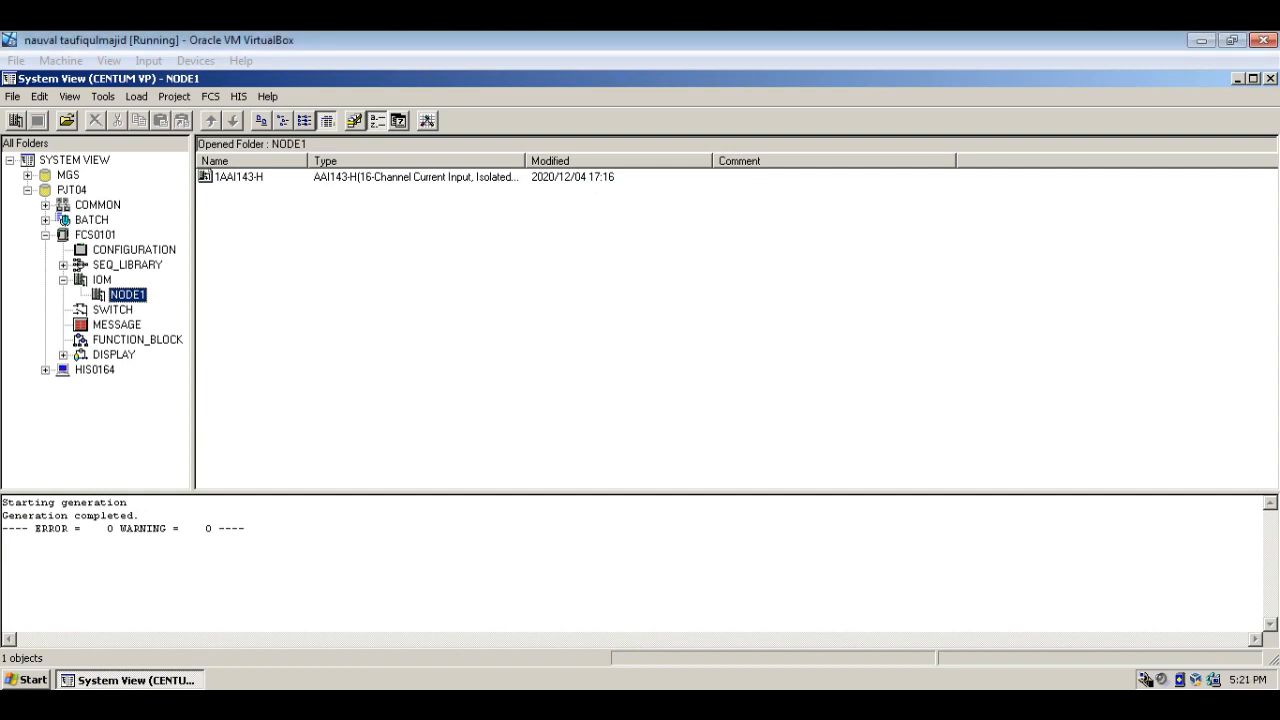
# - Create an Analog Input/Output(HART Compliant) IOM of type AAI543-H (16-Channel Current Output, Isolated) in slot 2 of NODE1
pyautogui.hotkey('shift', 'F10')
pyautogui.press('Down')
pyautogui.press('Right')
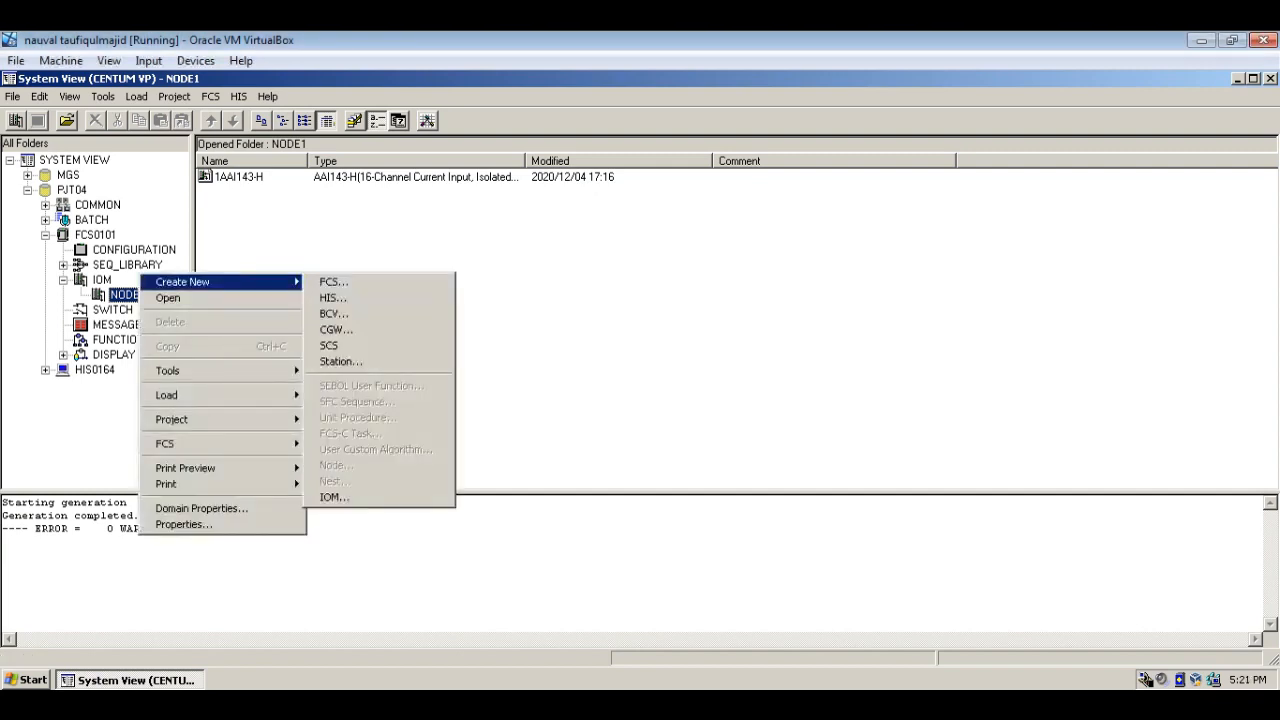
pyautogui.press('Down')
pyautogui.press('Down')
pyautogui.press('Down')
pyautogui.press('Down')
pyautogui.press('Down')
pyautogui.press('Down')
pyautogui.press('Down')
pyautogui.press('Down')
pyautogui.press('Down')
pyautogui.press('Down')
pyautogui.press('Down')
pyautogui.press('Down')
pyautogui.press('Down')
pyautogui.press('Down')
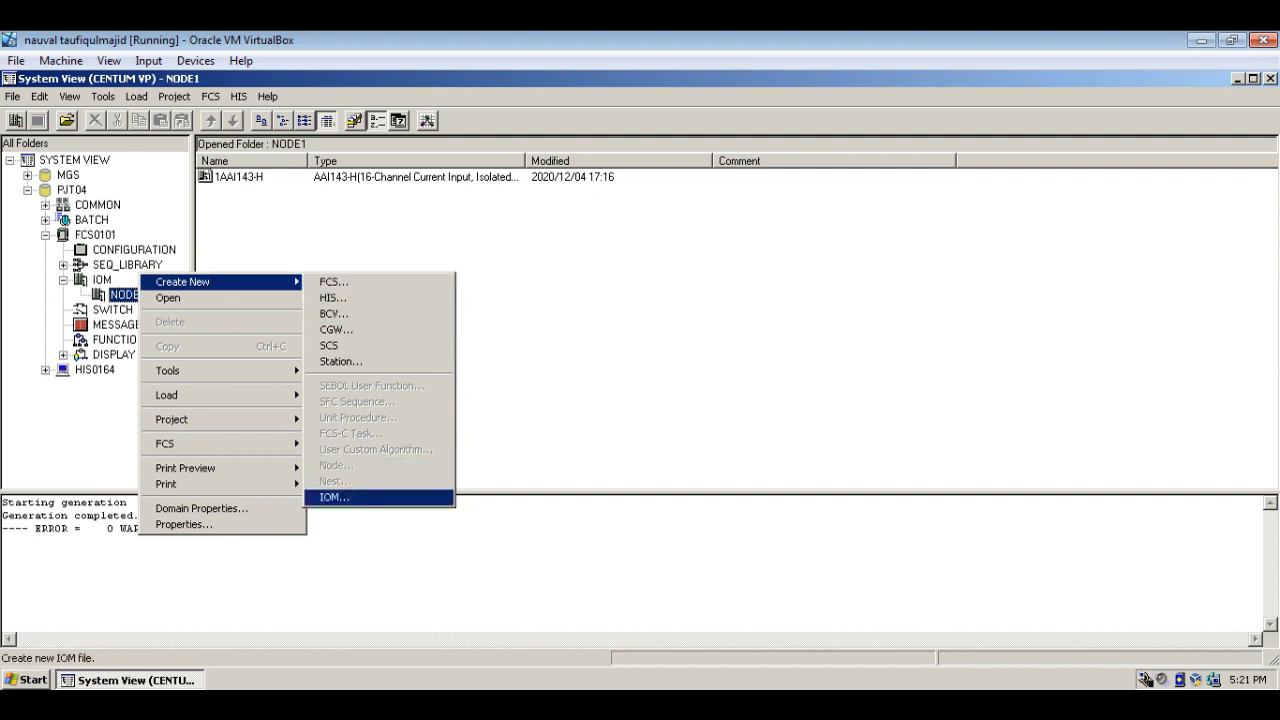
pyautogui.press('Return')
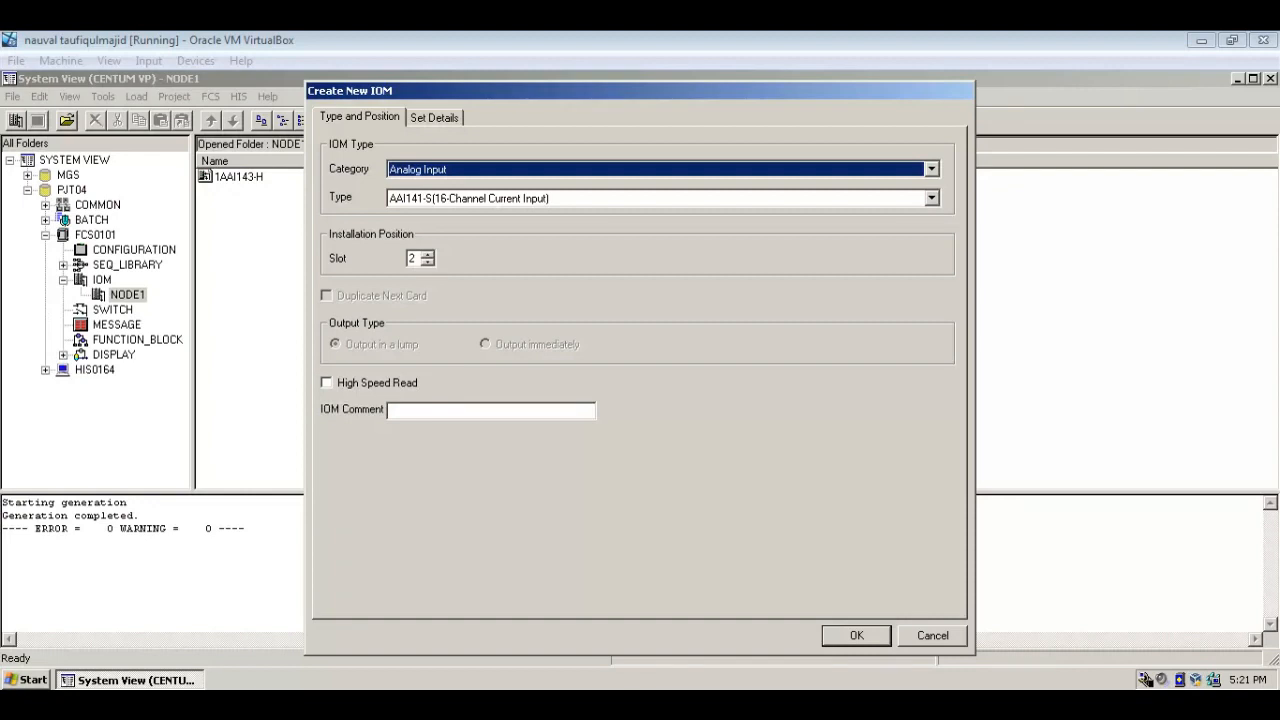
pyautogui.hotkey('alt', 'Down')
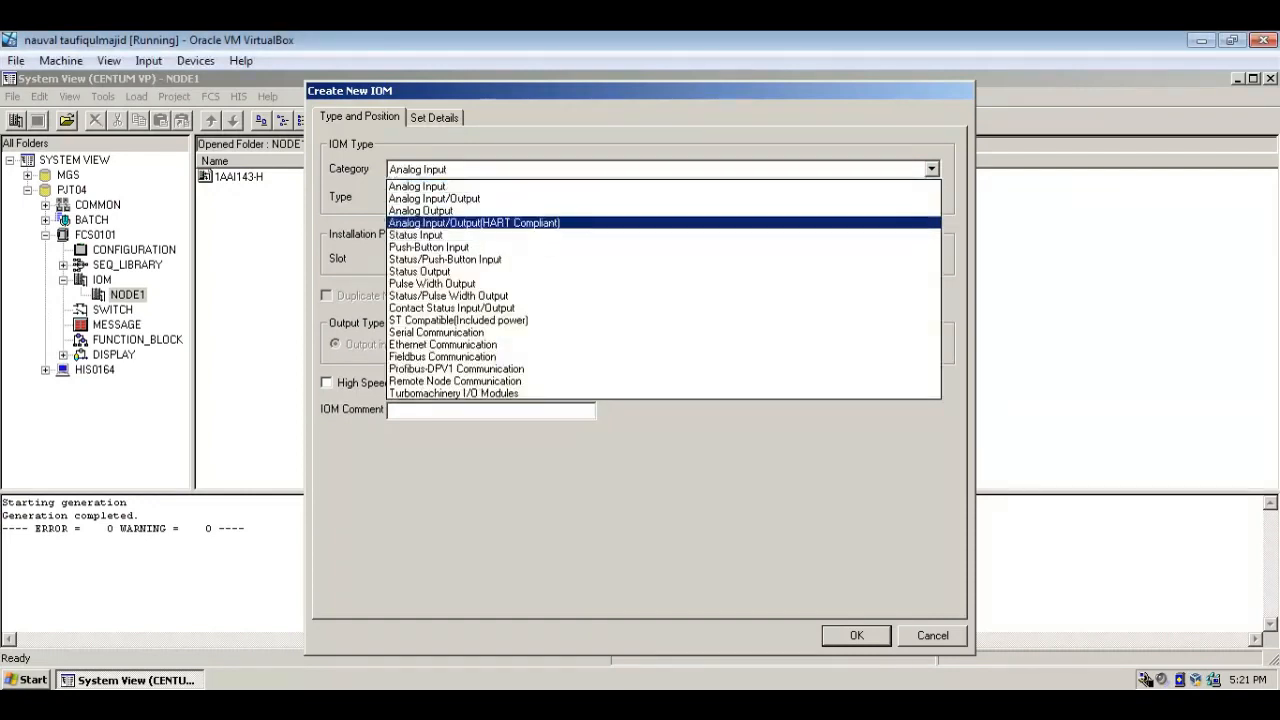
pyautogui.press('Return')
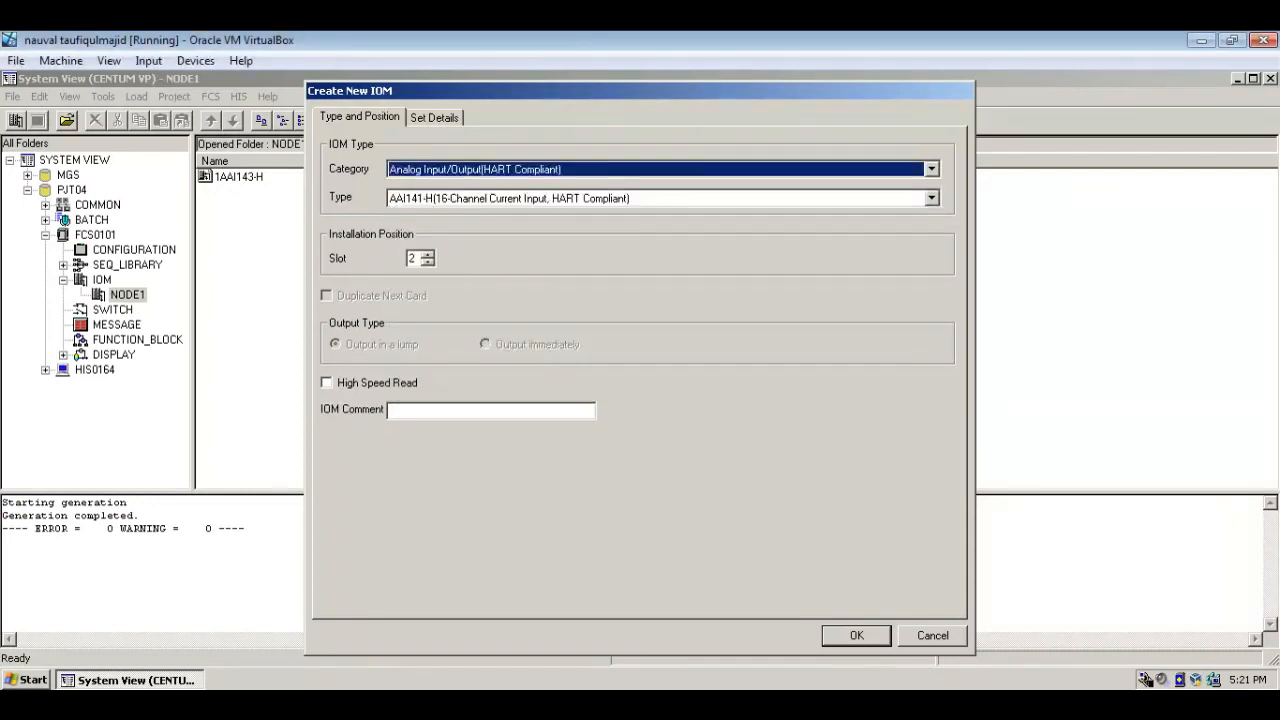
pyautogui.press('Tab')
pyautogui.hotkey('alt', 'Down')
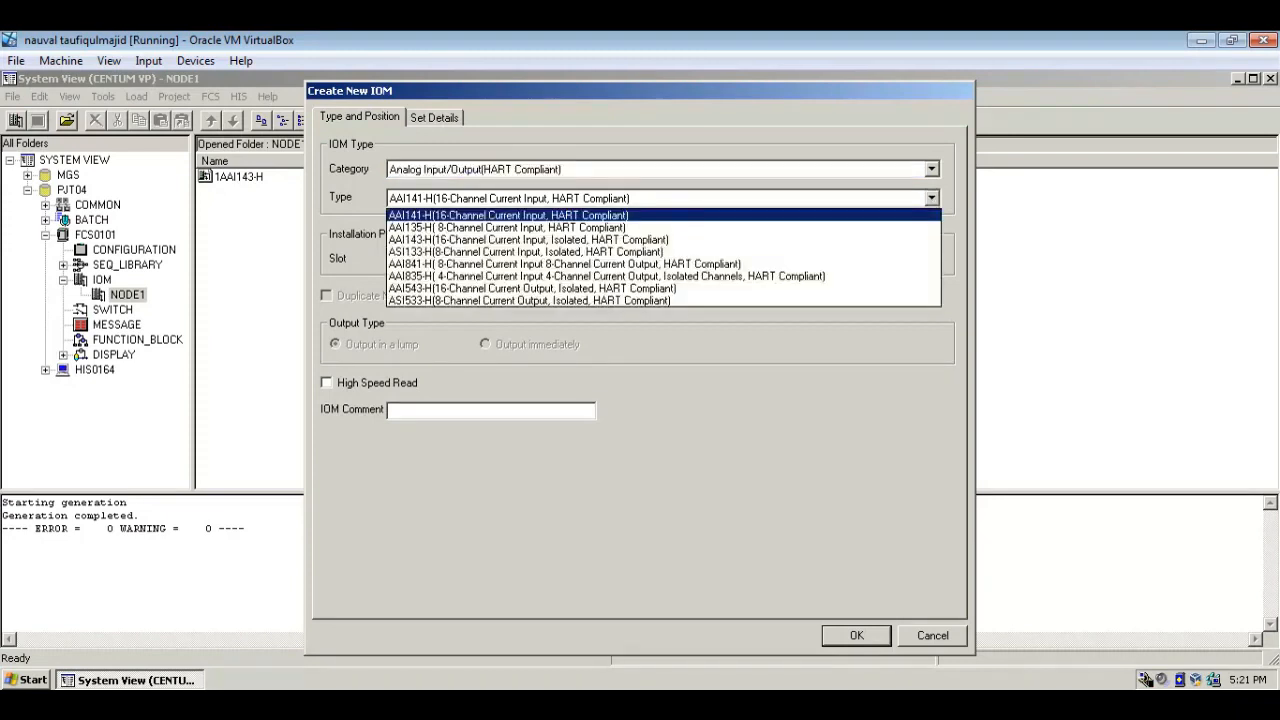
pyautogui.press('Down')
pyautogui.press('Down')
pyautogui.press('Down')
pyautogui.press('Down')
pyautogui.press('Down')
pyautogui.press('Down')
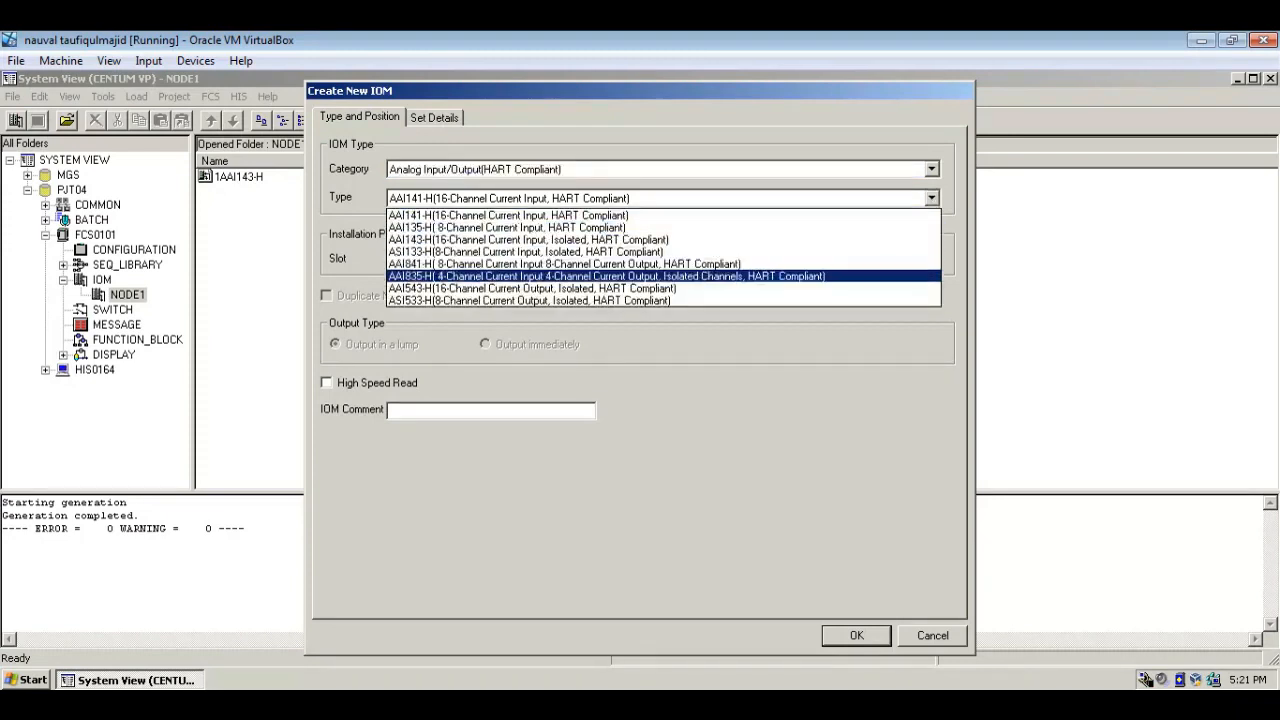
pyautogui.press('Down')
pyautogui.press('Up')
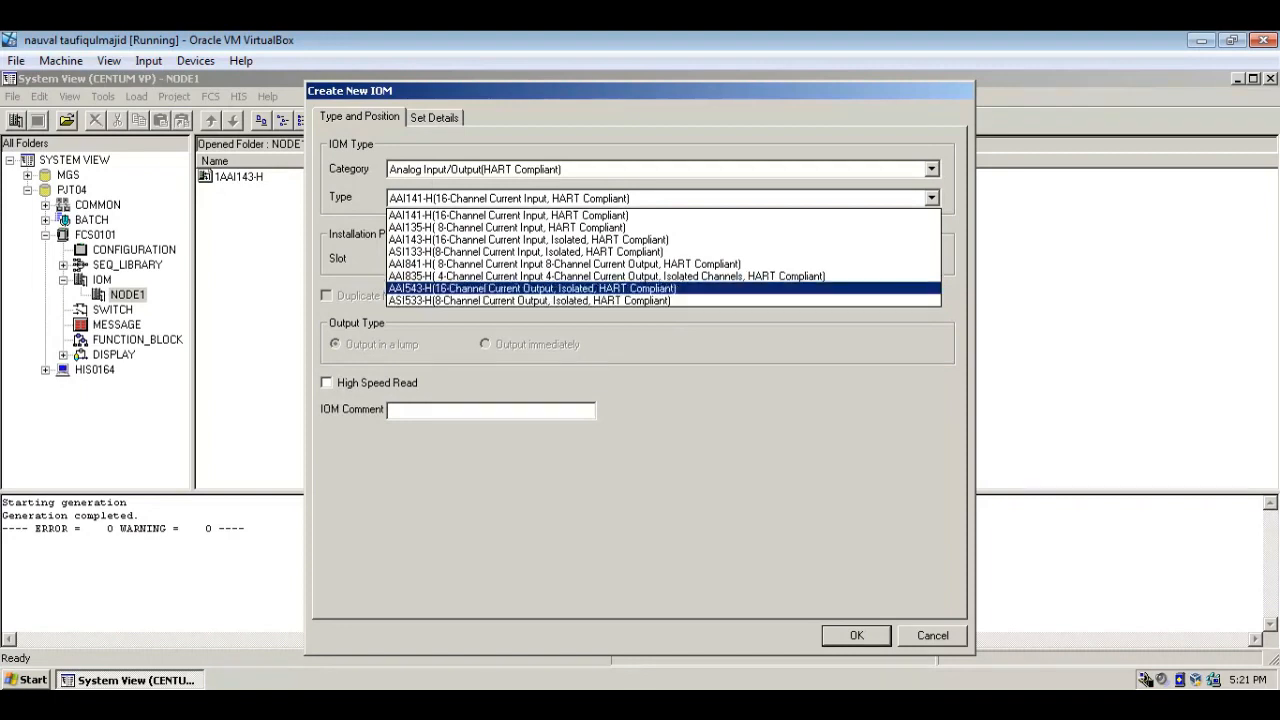
pyautogui.press('Return')
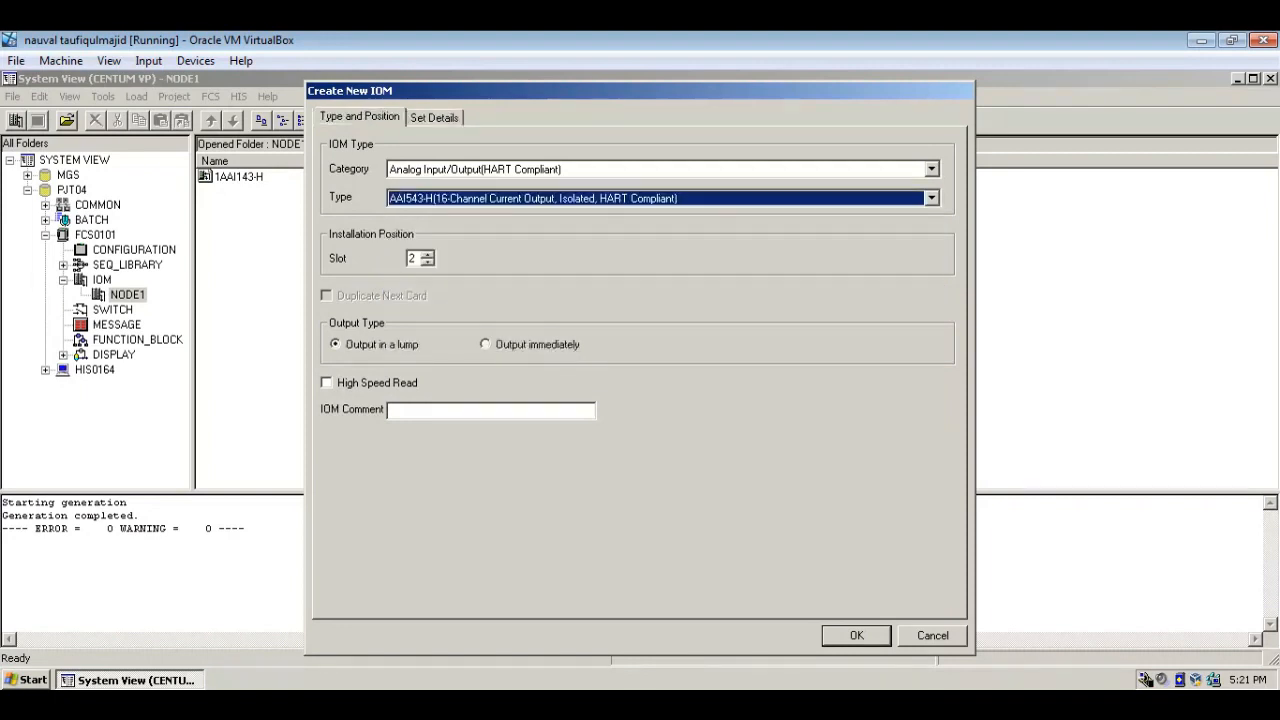
pyautogui.press('Escape')
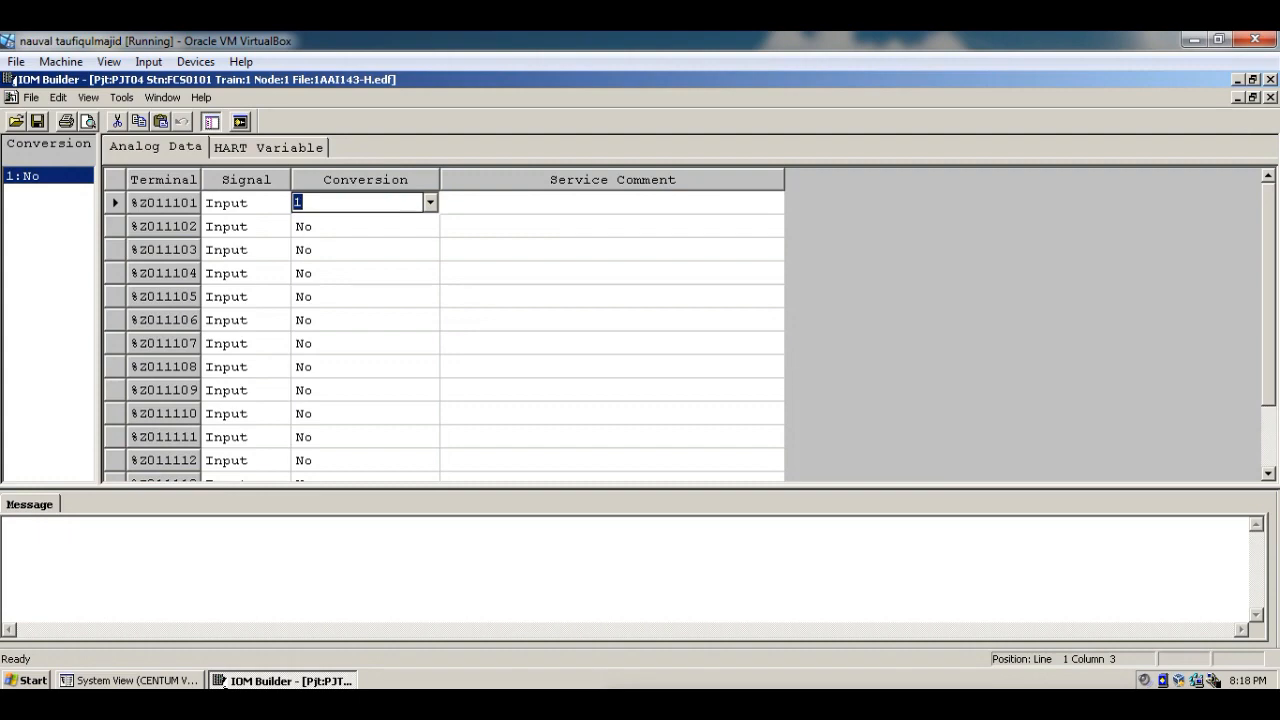
# - Show the detailed settings columns for the AAI143-H analog data, including limits, unit and Set Details
pyautogui.click(240, 121)
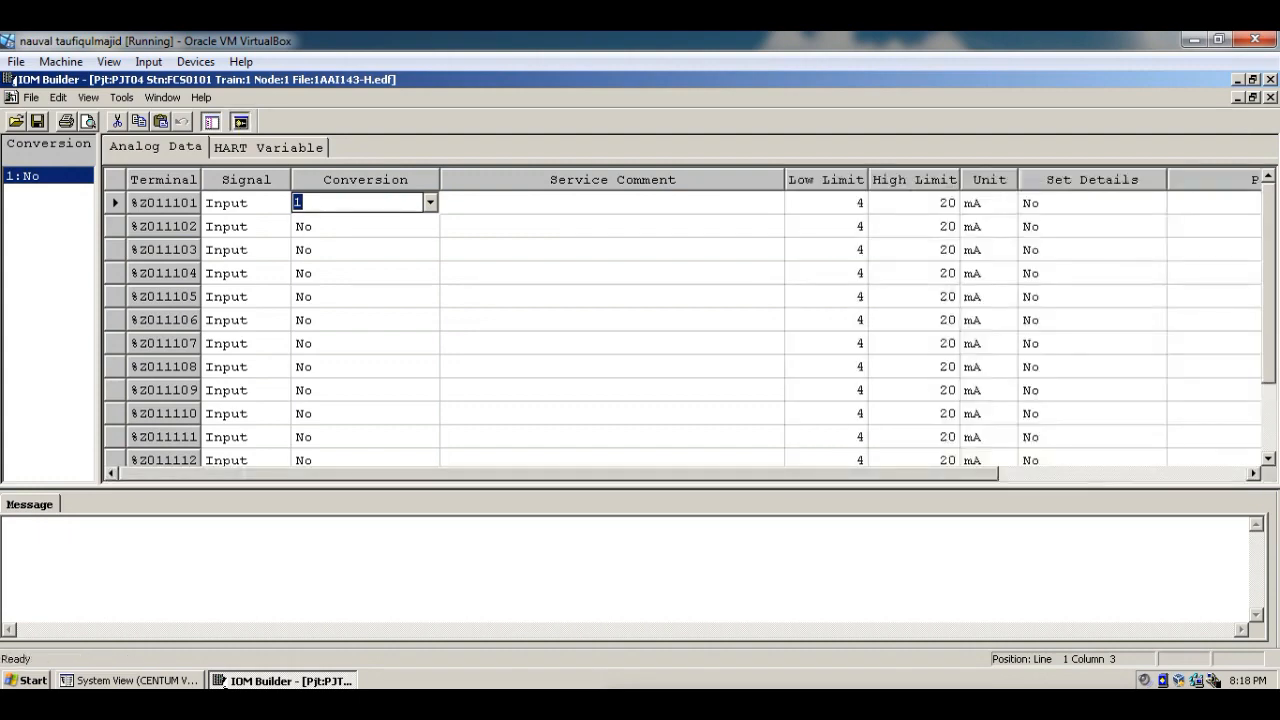
pyautogui.press('Tab')
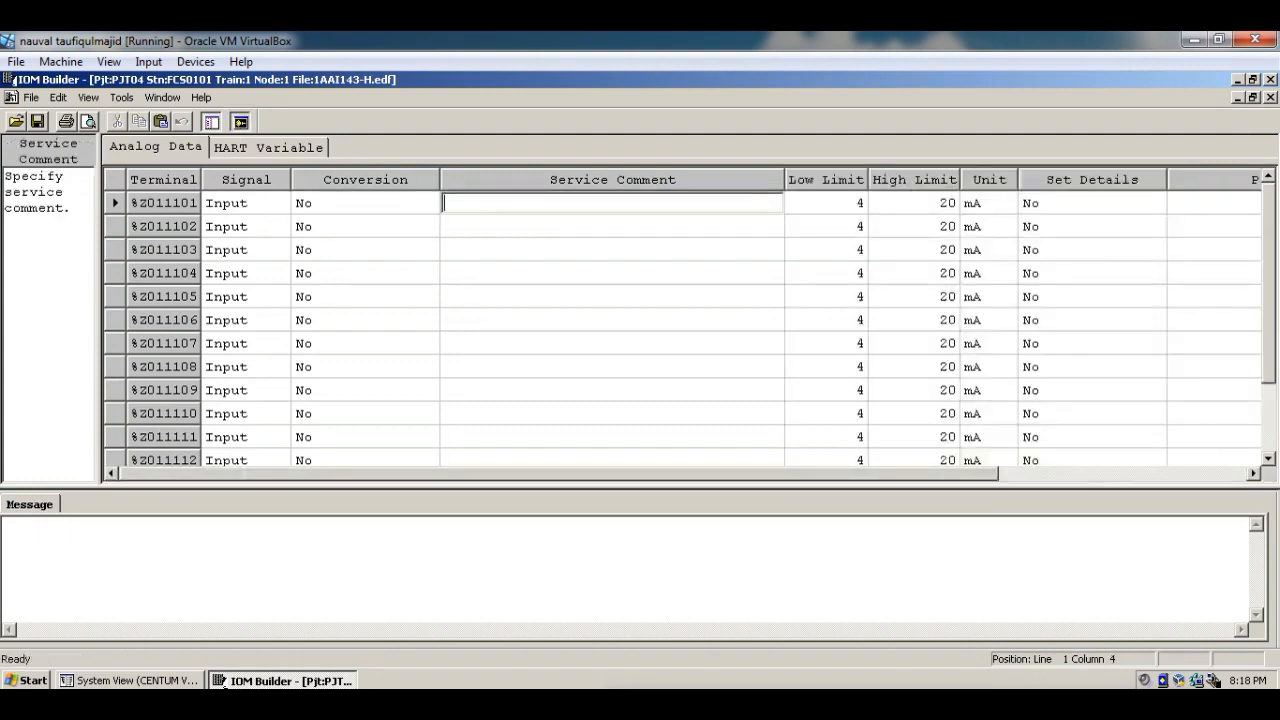
pyautogui.press('Tab')
pyautogui.press('Tab')
pyautogui.press('Tab')
pyautogui.press('Tab')
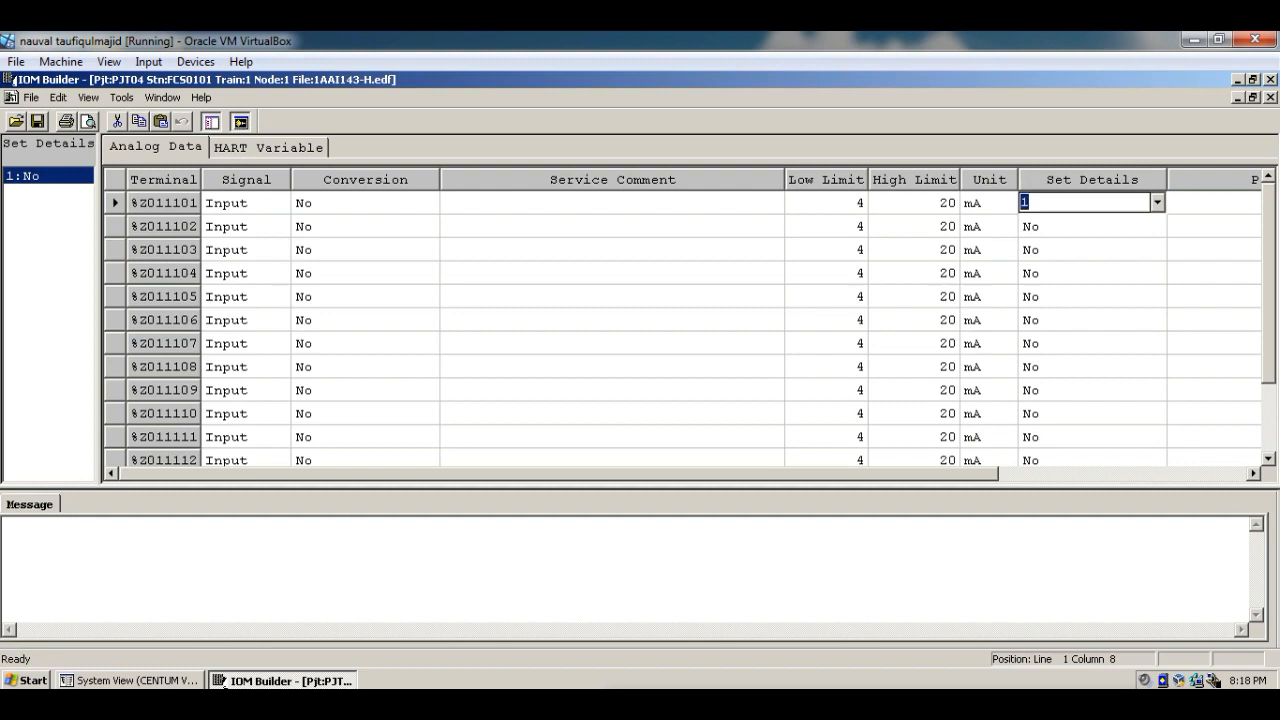
# - Set the service comment of terminal %Z011101 to "temperature transmitter 4505"
pyautogui.hotkey('shift', 'Tab')
pyautogui.hotkey('shift', 'Tab')
pyautogui.hotkey('shift', 'Tab')
pyautogui.hotkey('shift', 'Tab')
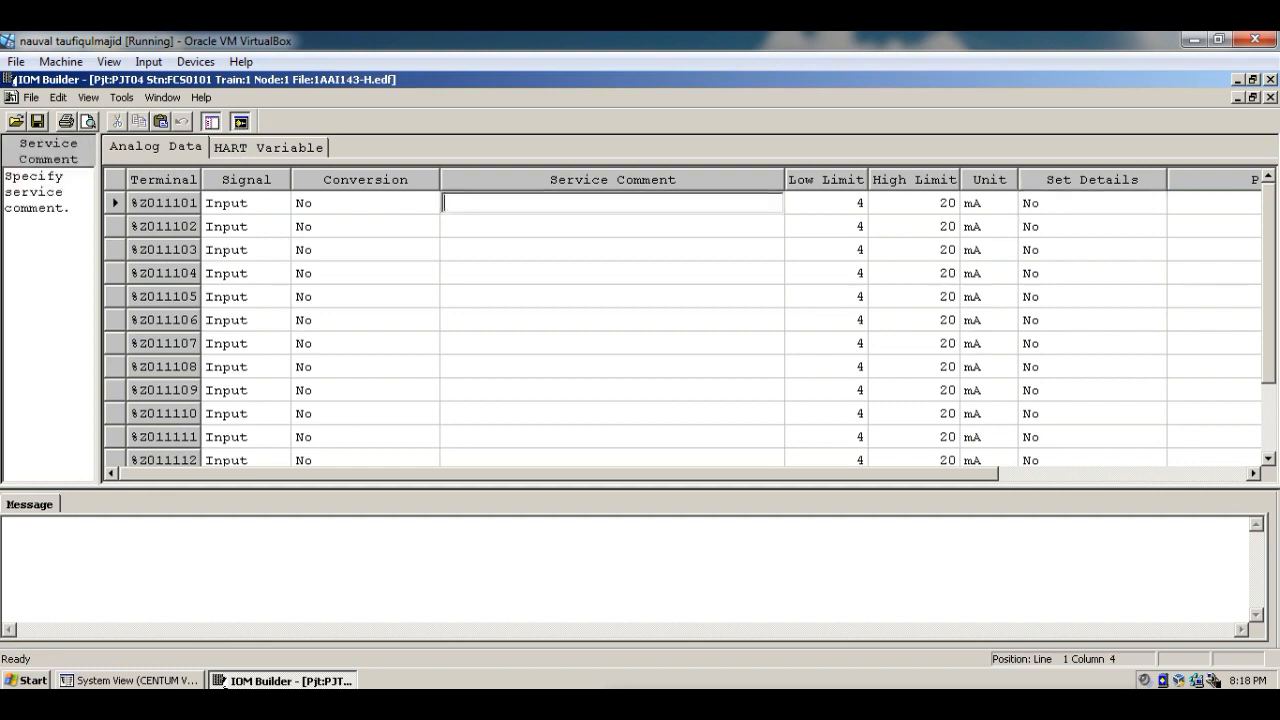
pyautogui.write('temperature tra')
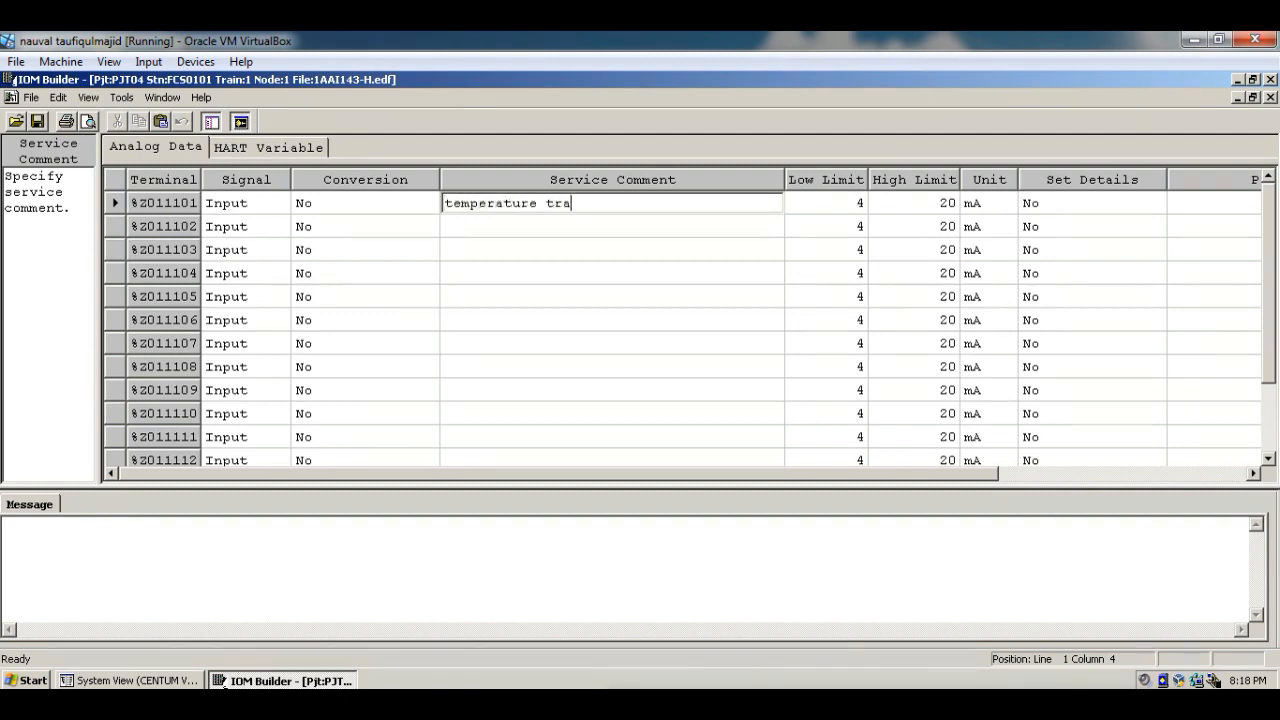
pyautogui.write('nsmitter 4505')
# - Narrow the Set Details column and set the P&ID tag name of terminal %Z011101 to %%TT4505
pyautogui.moveTo(559, 474); pyautogui.dragTo(664, 474)
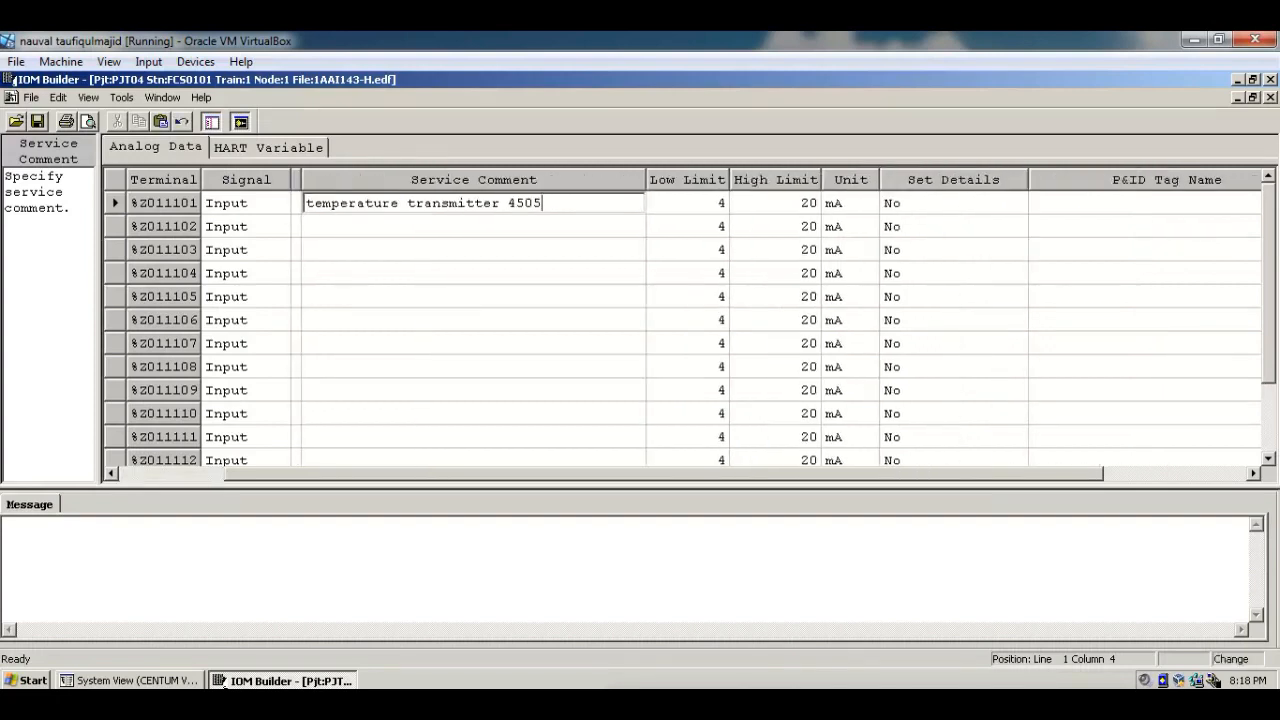
pyautogui.press('Tab')
pyautogui.press('Tab')
pyautogui.press('Tab')
pyautogui.press('Tab')
pyautogui.press('Tab')
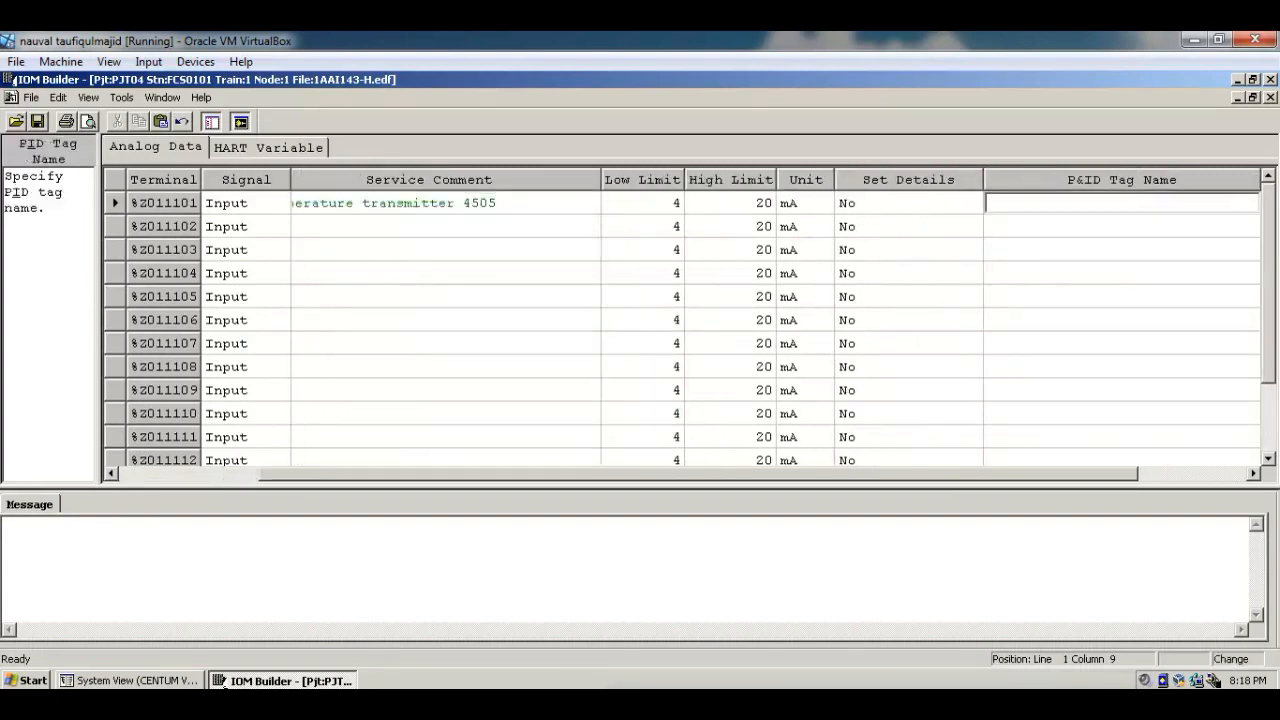
pyautogui.moveTo(984, 180); pyautogui.dragTo(845, 180)
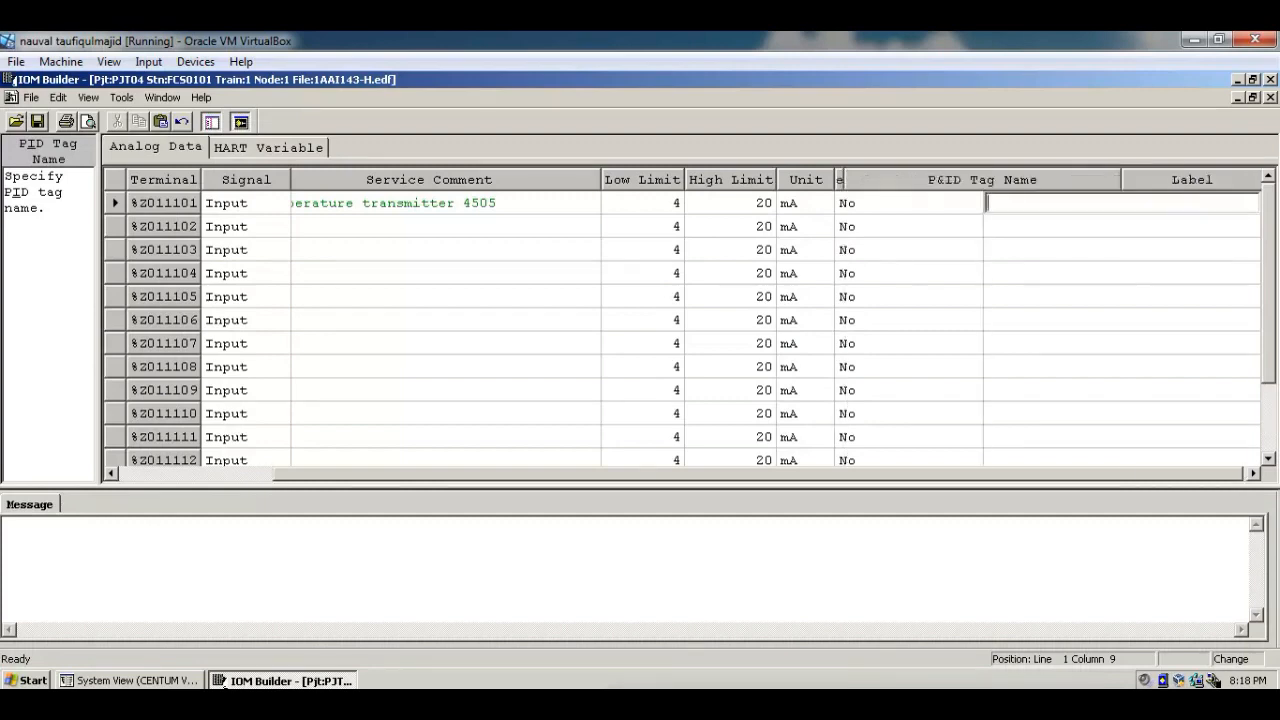
pyautogui.press('F2')
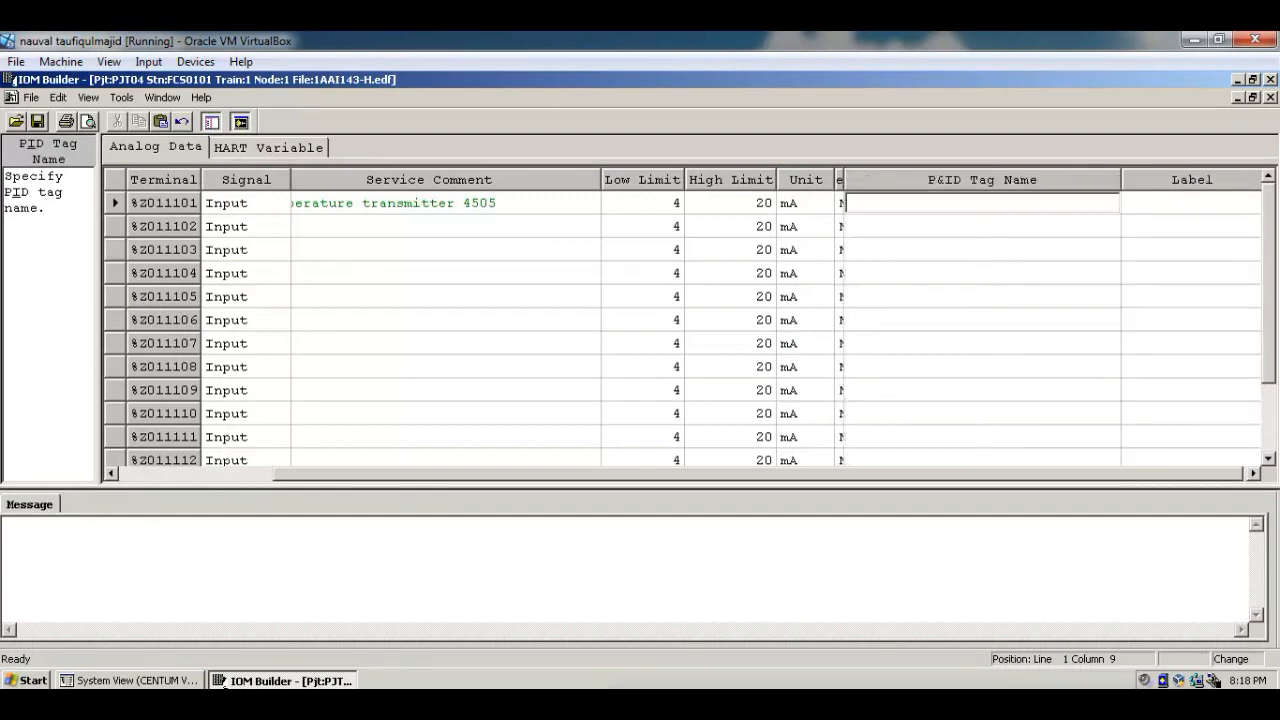
pyautogui.write('%%TT4505')
pyautogui.press('Tab')
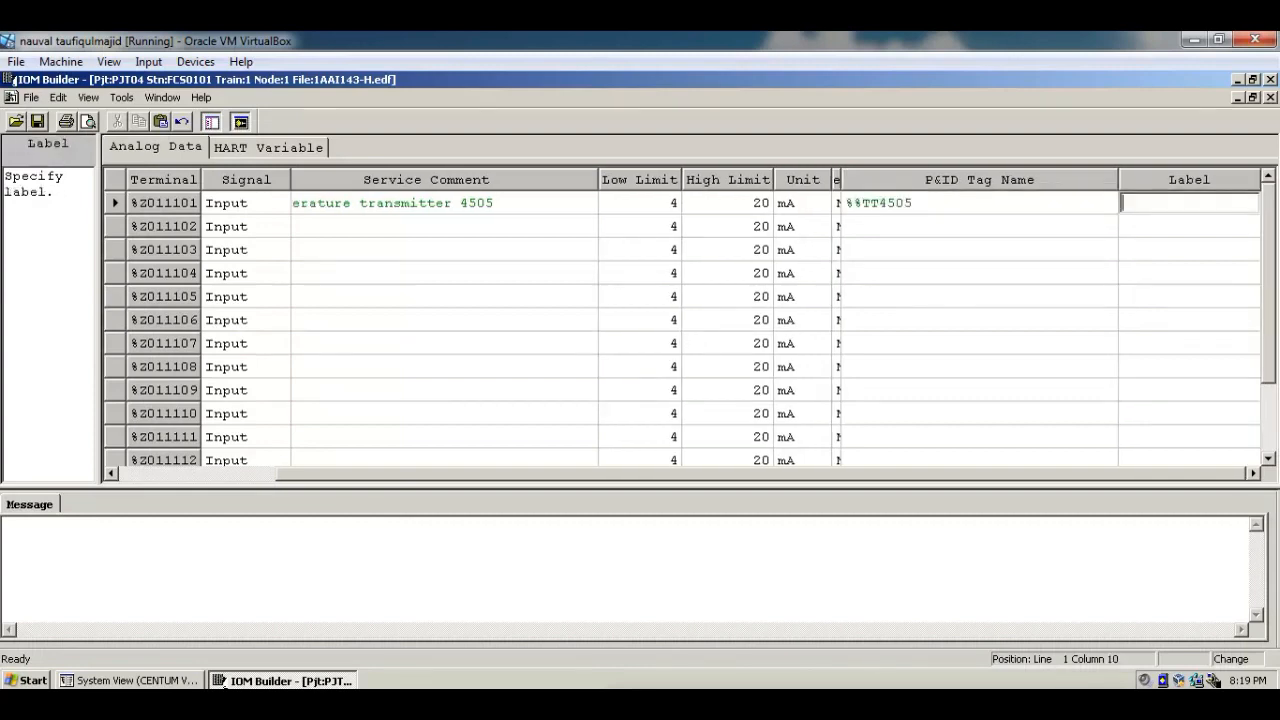
# - Set the label of terminal %Z011101 to %%TT4505
pyautogui.write('55')
pyautogui.write('TT')
pyautogui.write('4505')
pyautogui.press('Left')
pyautogui.press('Left')
pyautogui.press('Left')
pyautogui.press('Left')
pyautogui.press('Left')
pyautogui.press('Left')
pyautogui.press('BackSpace')
pyautogui.press('BackSpace')
pyautogui.write('%%')
pyautogui.press('Return')
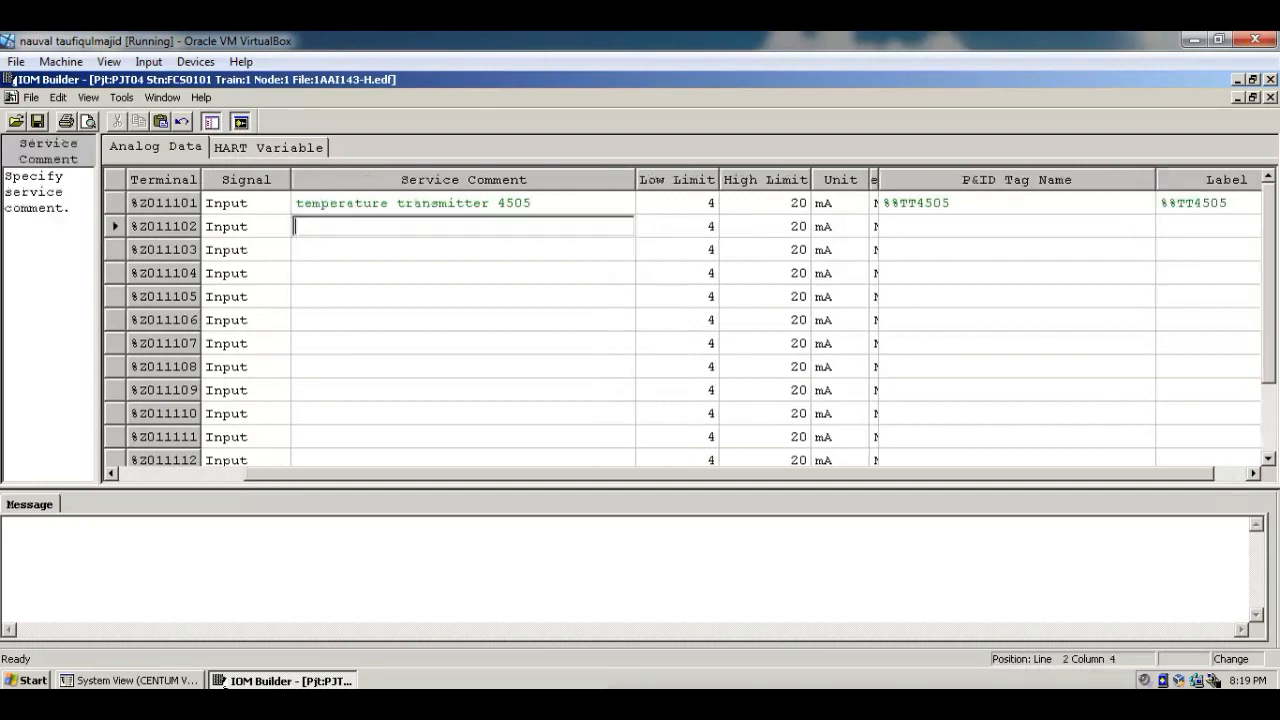
# - Give terminal %Z011102 the service comment "flow transmitter 4535" and use %%FT4535 as both its P&ID tag name and label
pyautogui.write('flow transmitter')
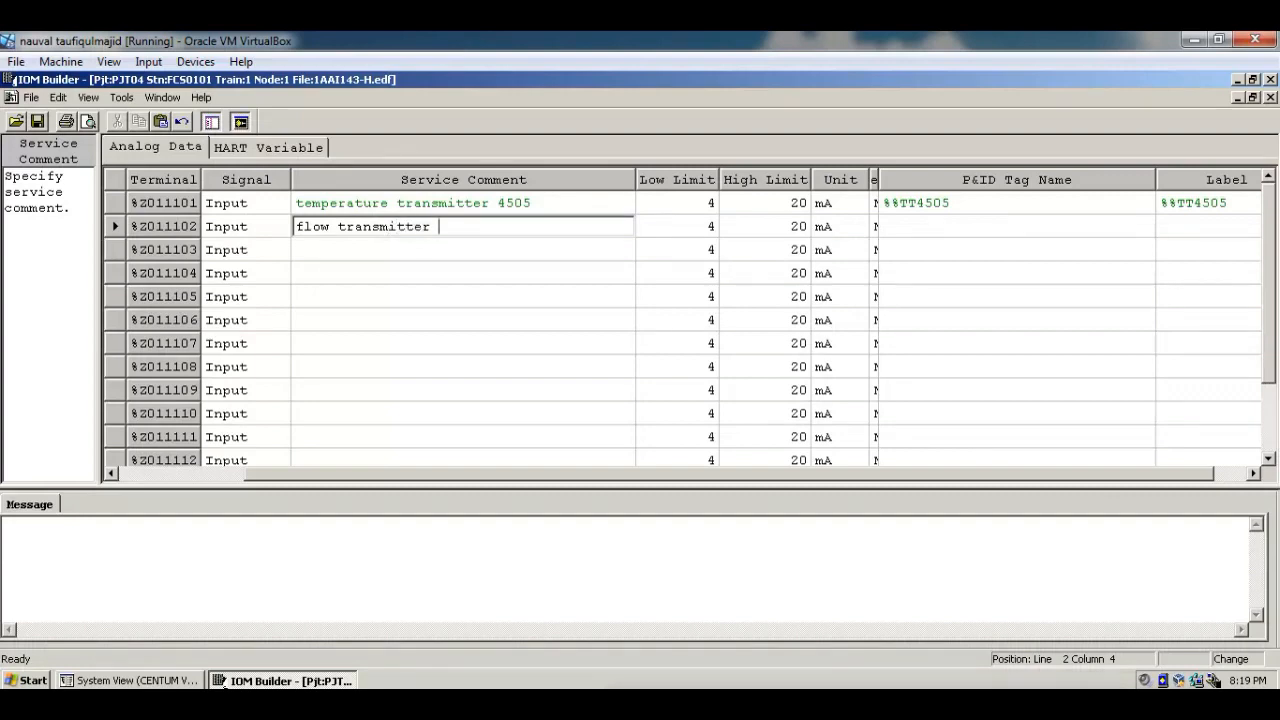
pyautogui.write(' 4535')
pyautogui.press('Tab')
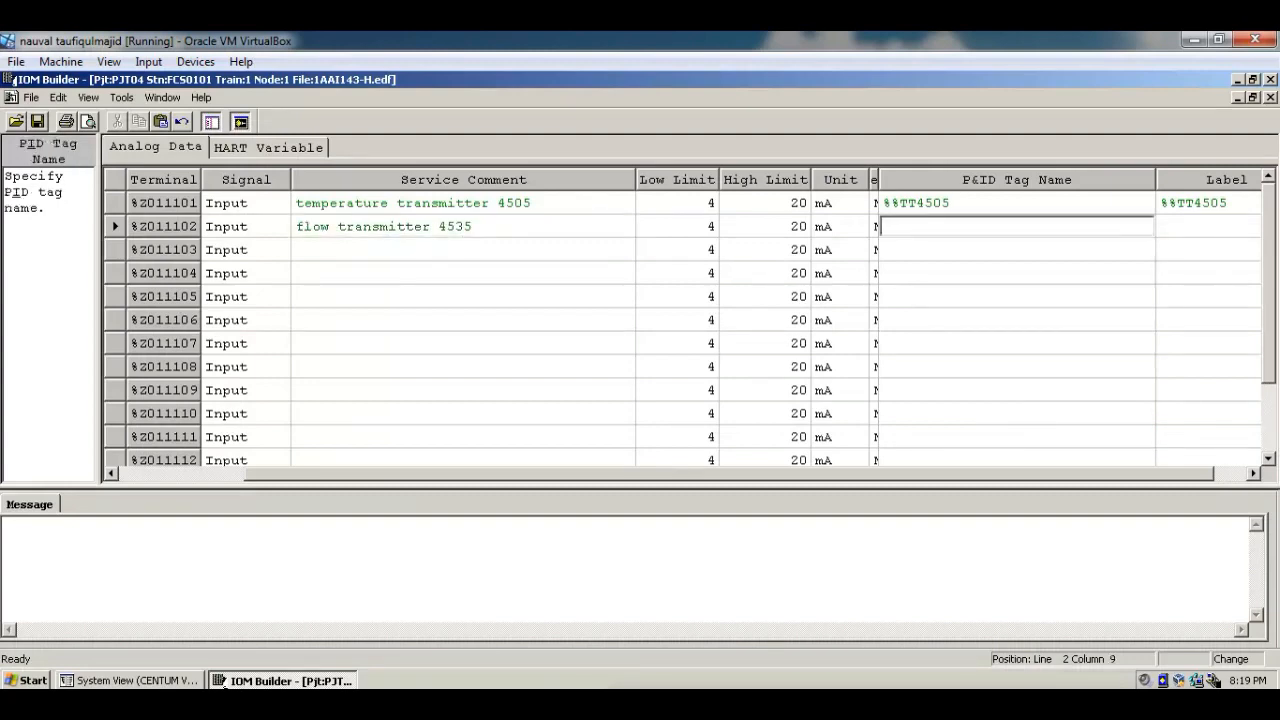
pyautogui.write('%%FT4535')
pyautogui.press('Tab')
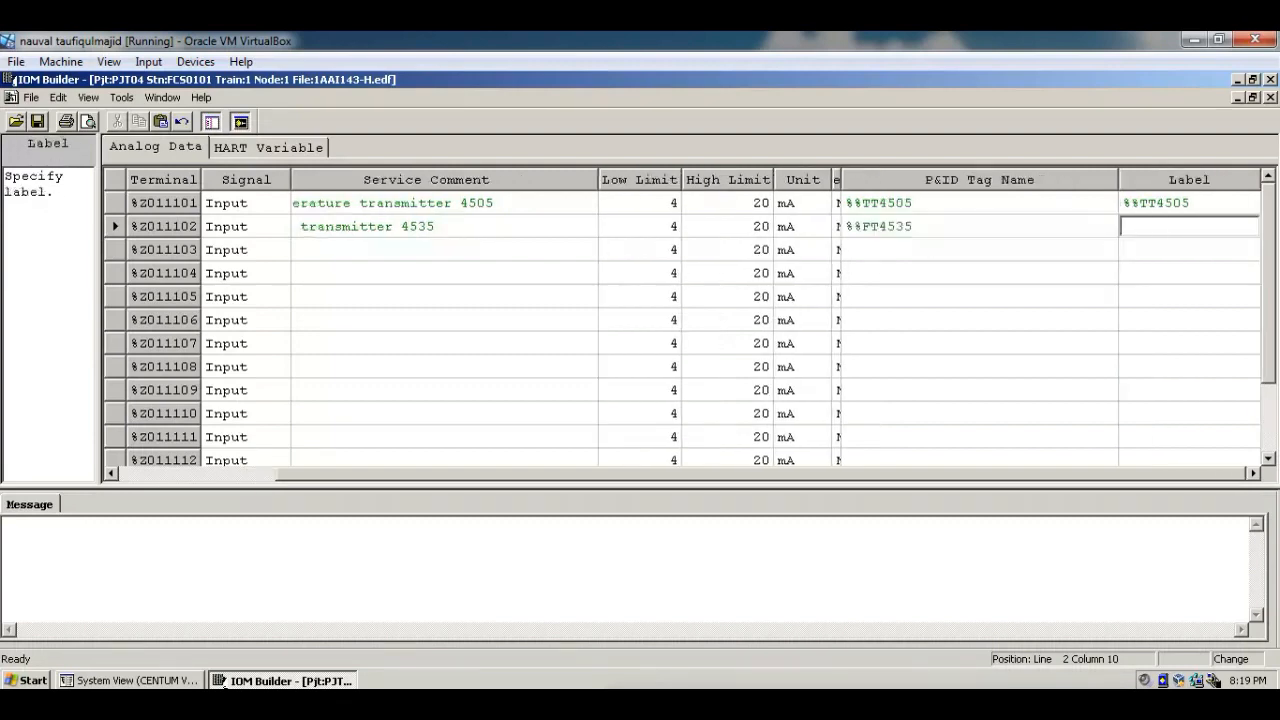
pyautogui.write('%%FT4535')
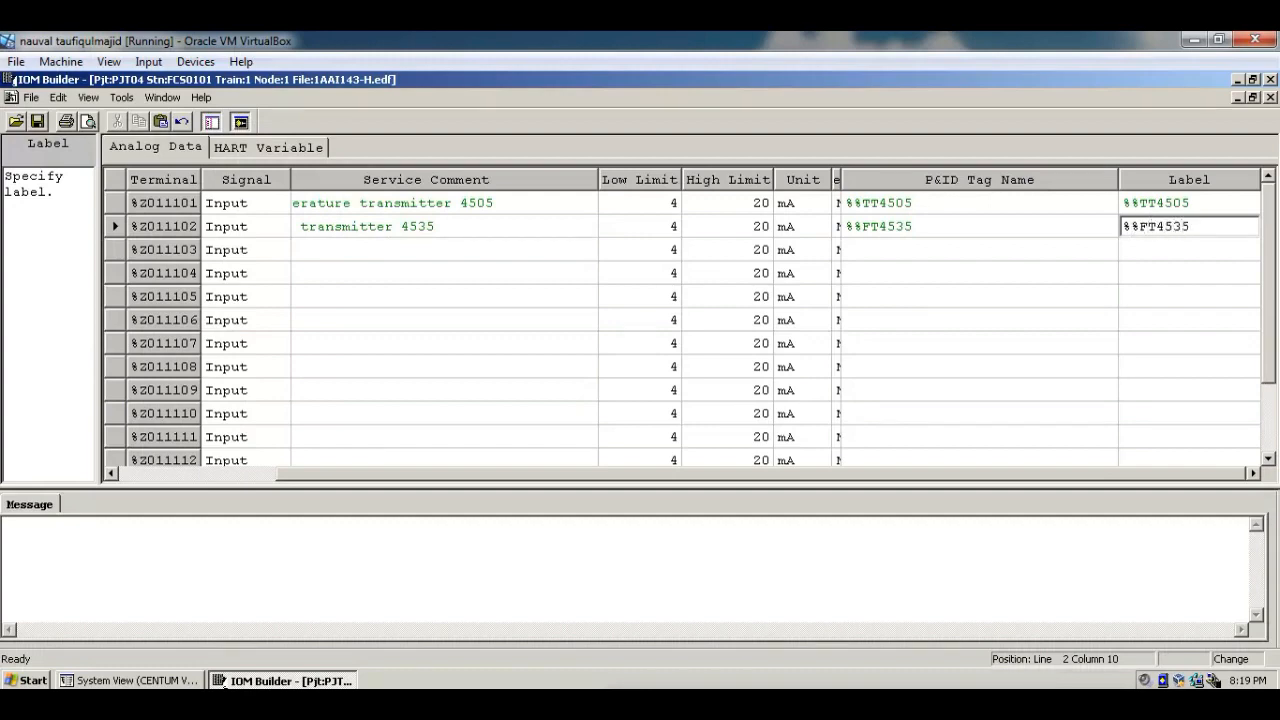
pyautogui.click(980, 297)
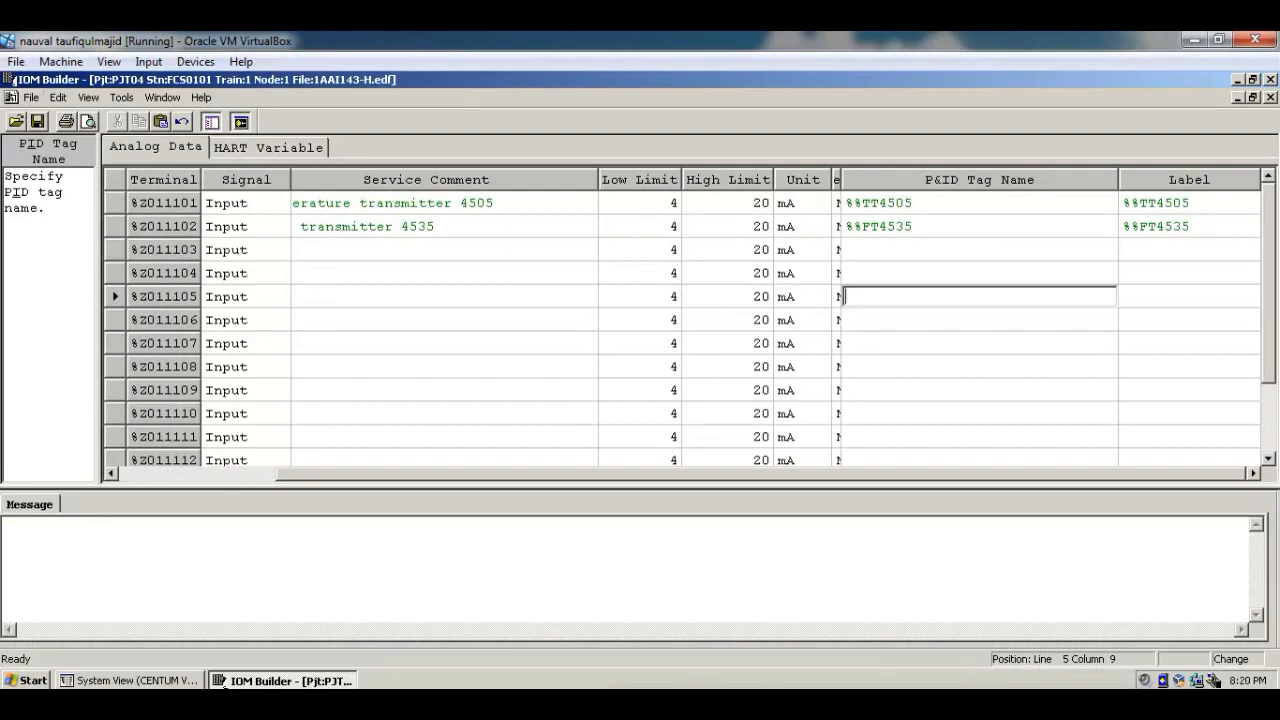
# - Save the AAI143-H input module definition and close the IOM Builder
pyautogui.click(38, 121)
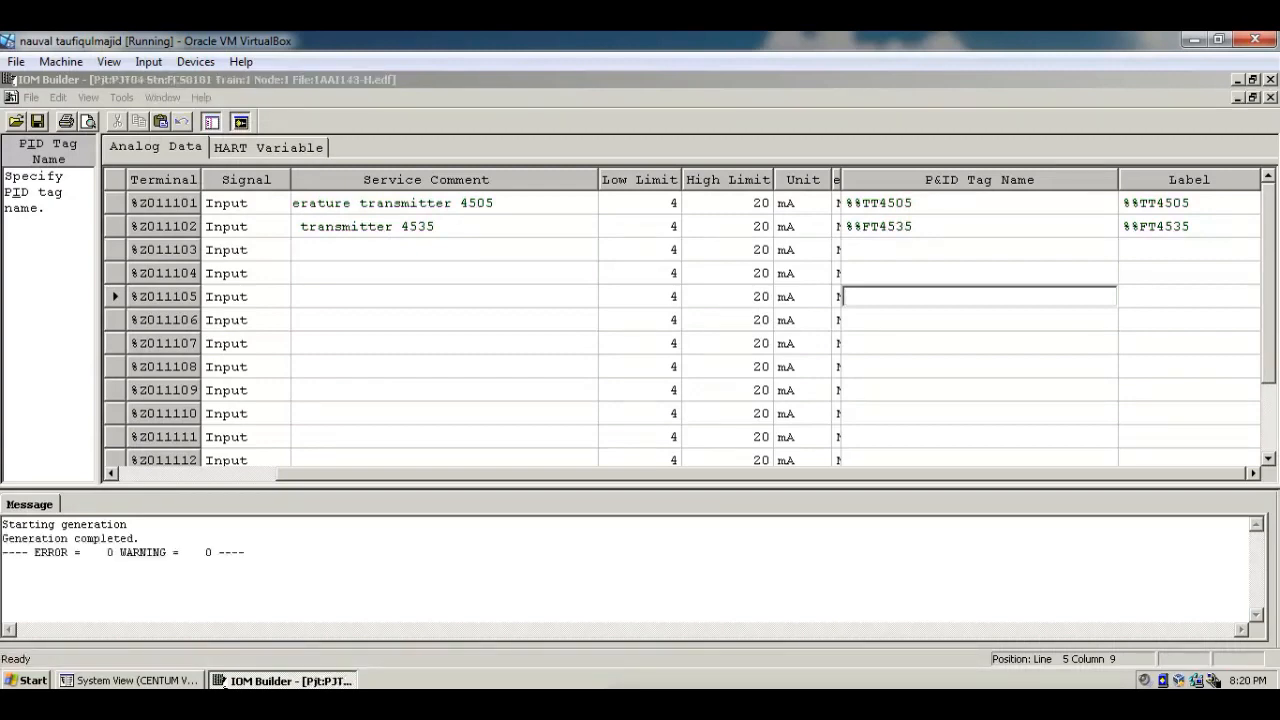
pyautogui.click(1270, 97)
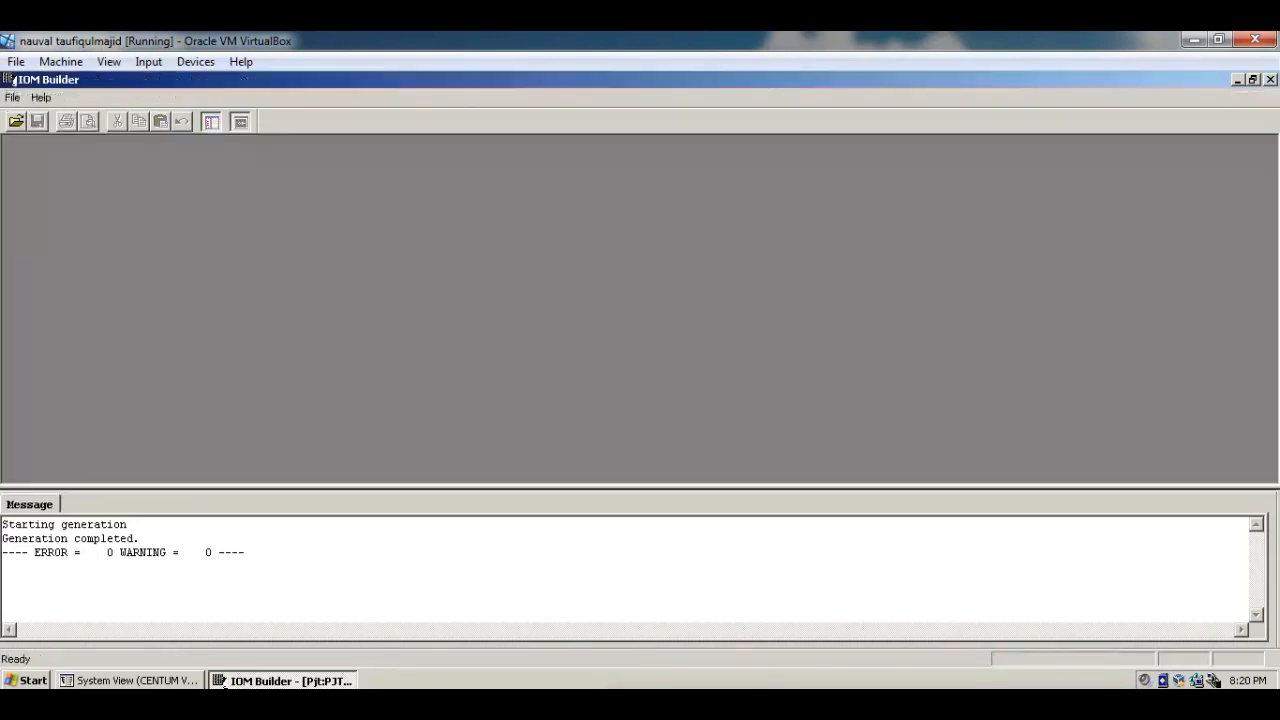
pyautogui.click(1270, 79)
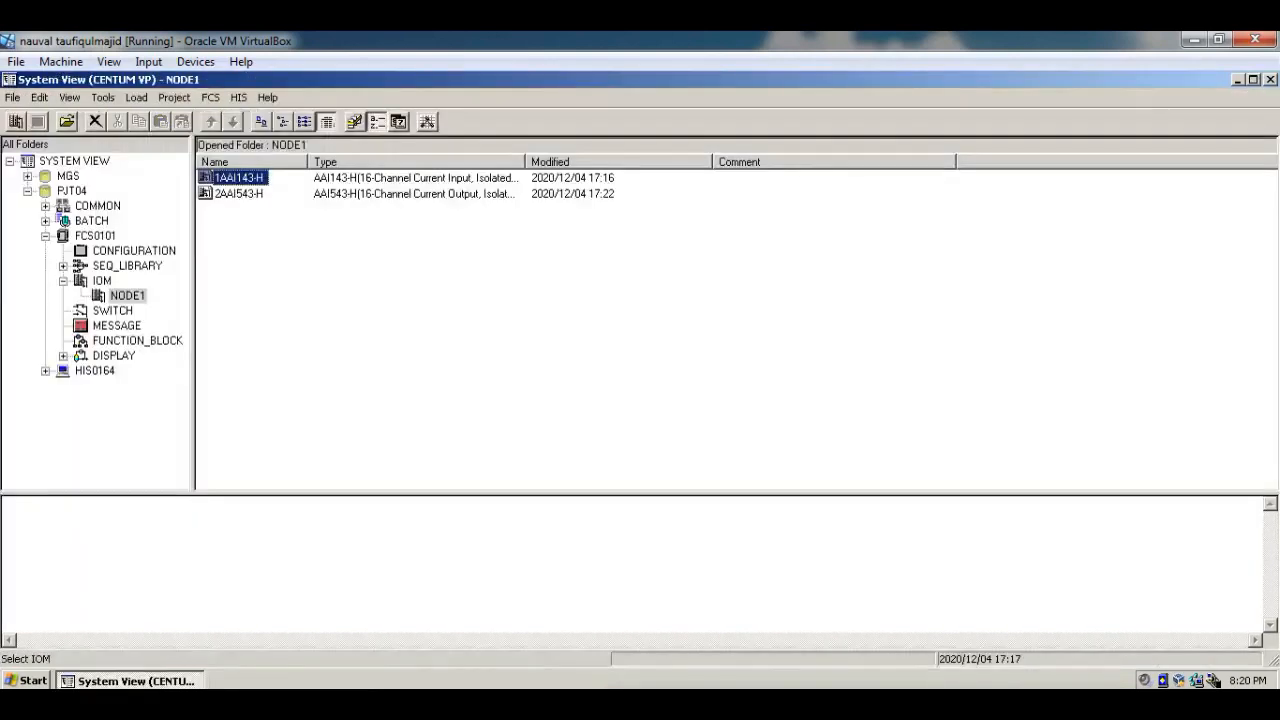
# - Open the 2AAI543-H output module of NODE1 in the IOM Builder, at the first terminal's service comment
pyautogui.click(239, 193)
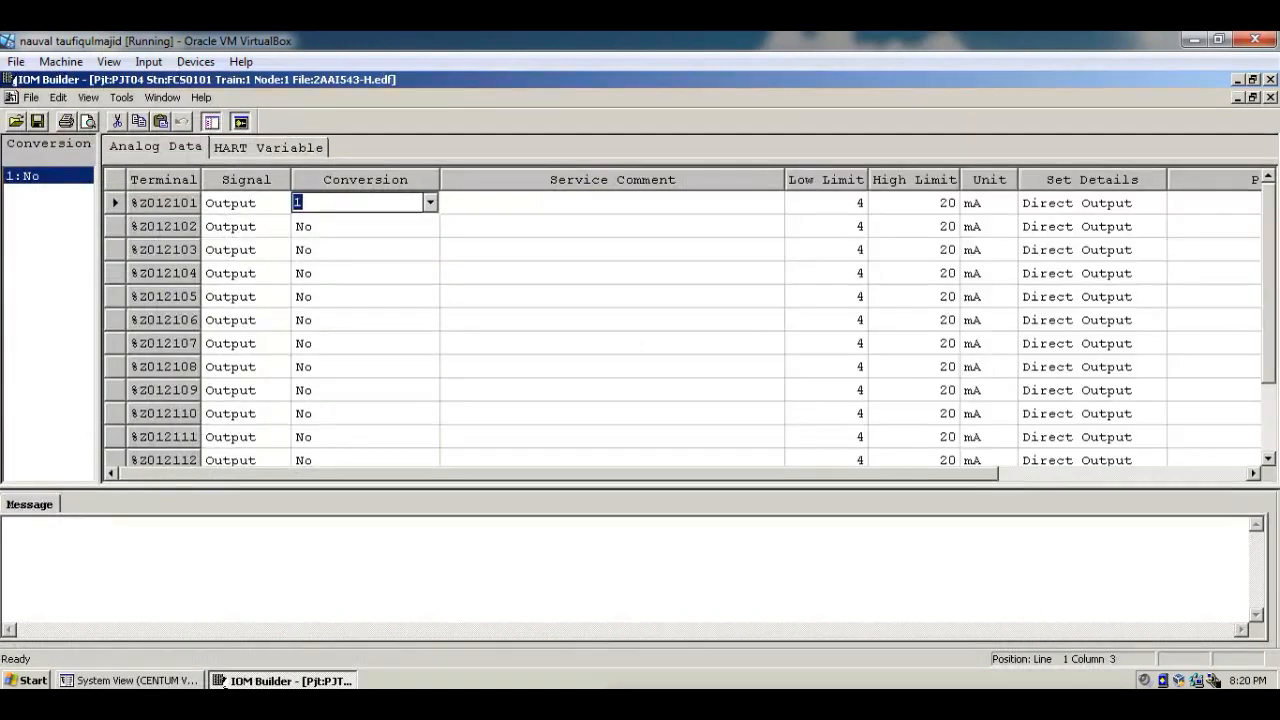
pyautogui.press('Tab')
pyautogui.press('Tab')
pyautogui.press('Tab')
pyautogui.press('Tab')
pyautogui.press('Tab')
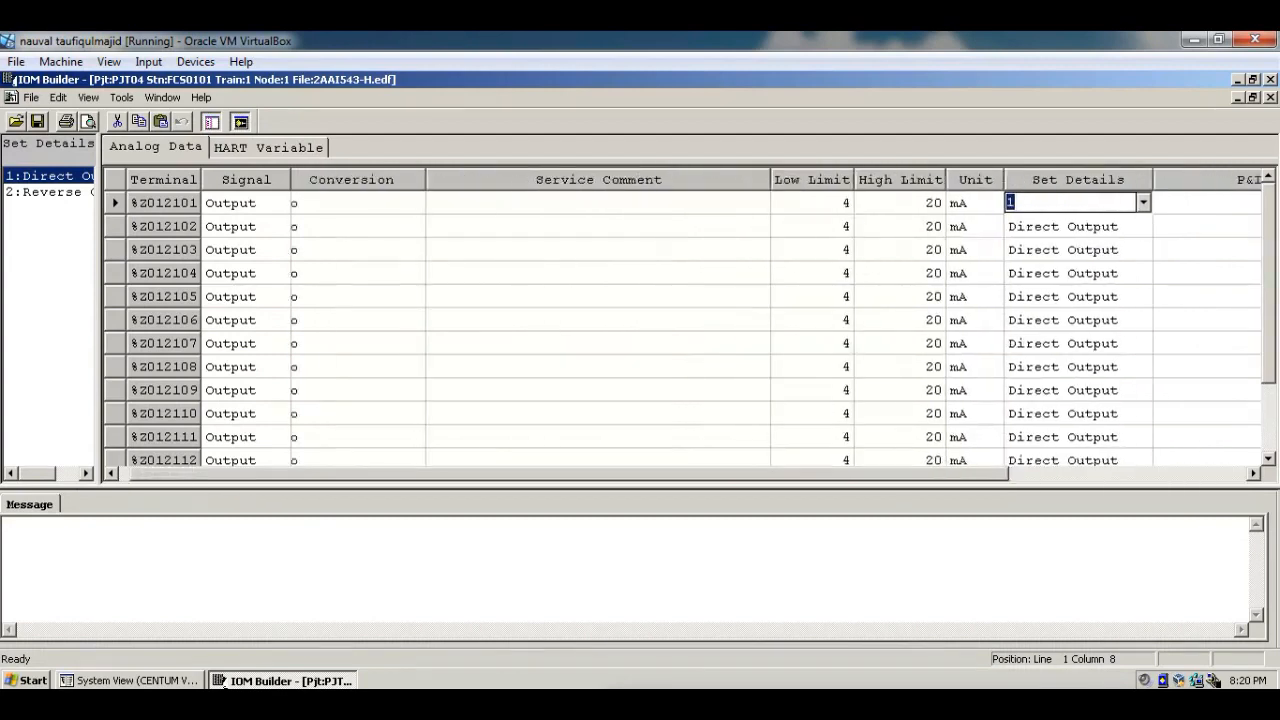
pyautogui.hotkey('shift', 'Tab')
pyautogui.hotkey('shift', 'Tab')
pyautogui.hotkey('shift', 'Tab')
pyautogui.hotkey('shift', 'Tab')
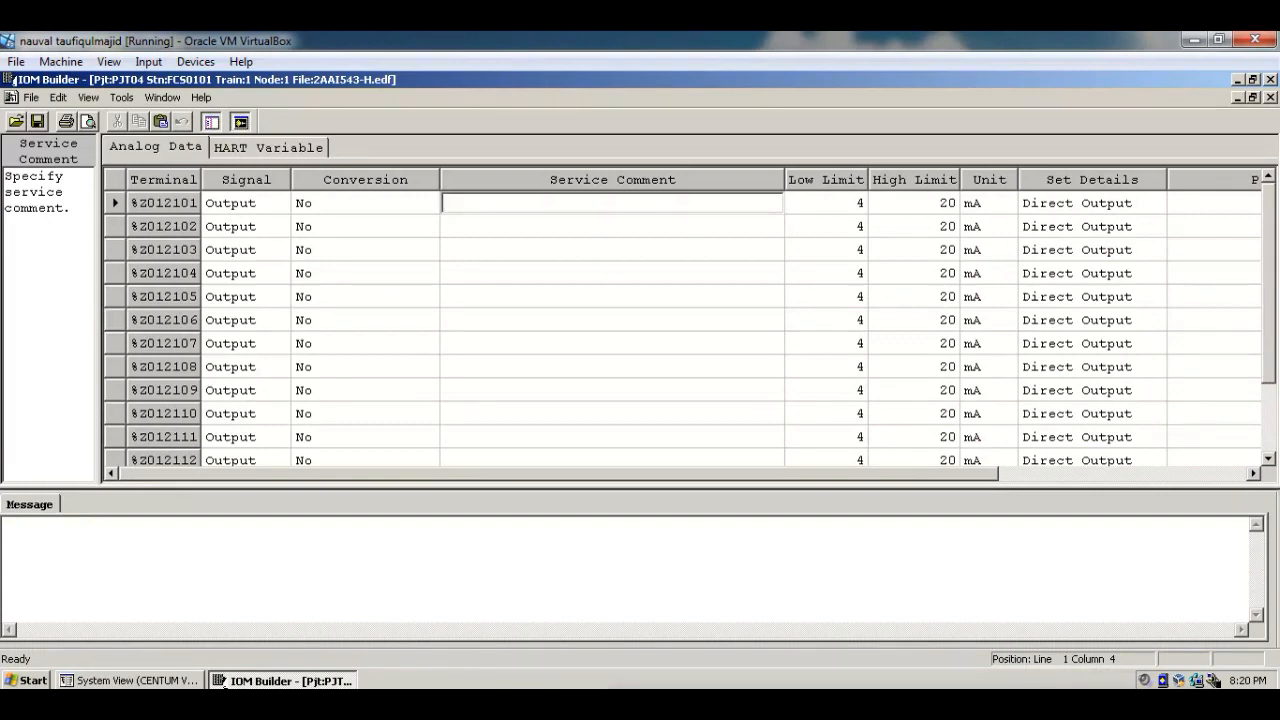
# - Set the service comment of terminal %Z012101 to "flow control valve"
pyautogui.write('flow c')
pyautogui.write('otrol valve')
pyautogui.press('Left')
pyautogui.press('Left')
pyautogui.press('Left')
pyautogui.press('Left')
pyautogui.press('Left')
pyautogui.press('Left')
pyautogui.press('Left')
pyautogui.press('Left')
pyautogui.press('Left')
pyautogui.press('Left')
pyautogui.write('n')
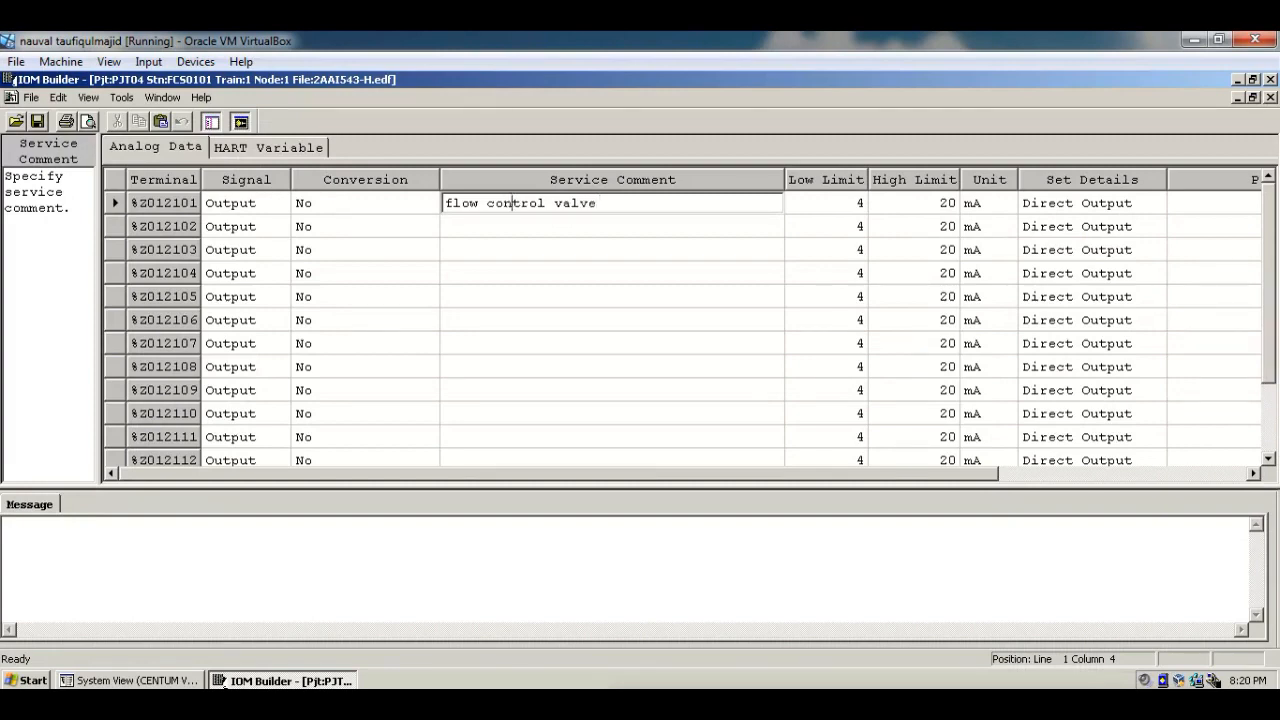
# - Set the P&ID tag name of terminal %Z012101 to %%FCV4535
pyautogui.press('Tab')
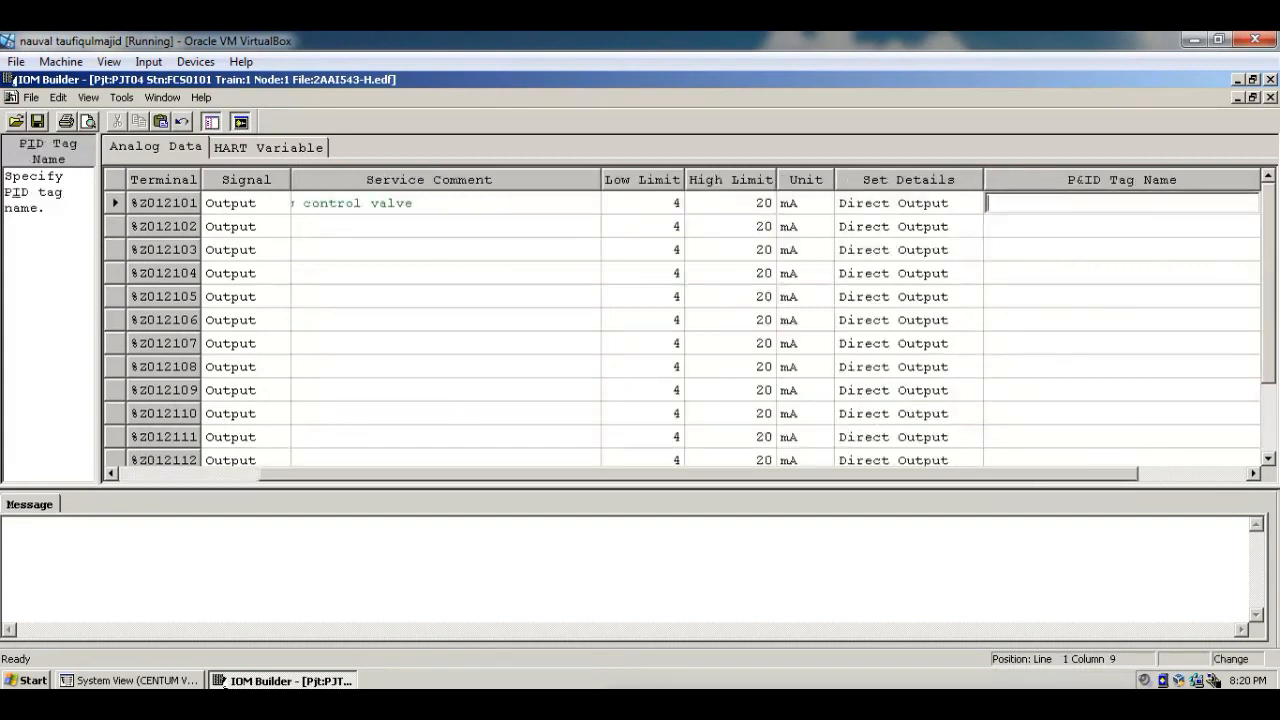
pyautogui.write('%%FCV4535')
pyautogui.press('Right')
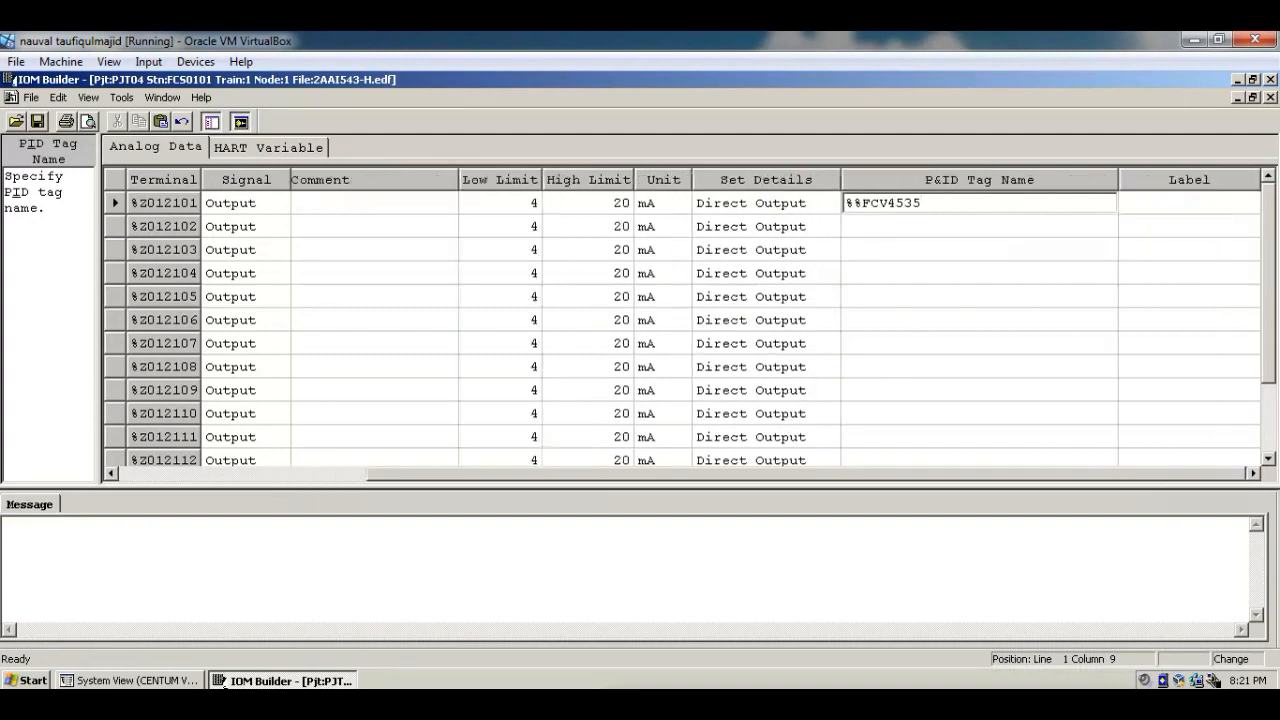
# - Set the label of terminal %Z012101 to %%FCV4535 and save the output module definition
pyautogui.press('Tab')
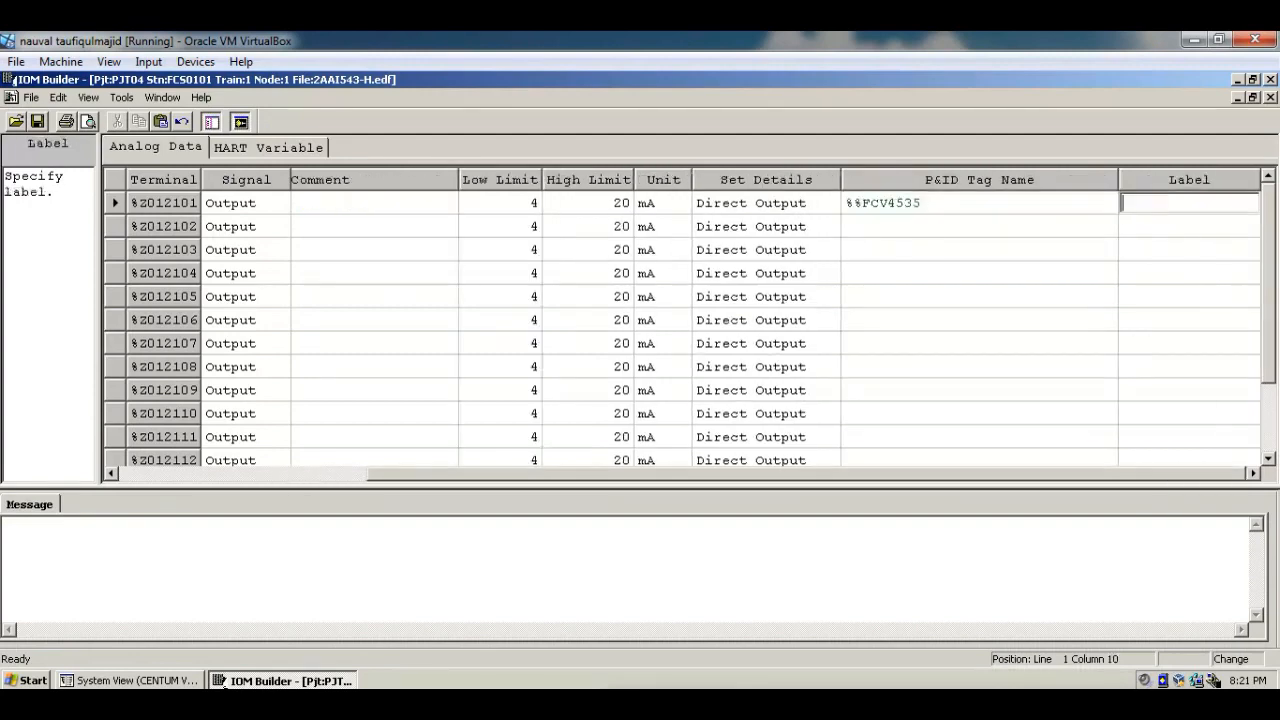
pyautogui.write('%%FCV4535')
pyautogui.click(979, 343)
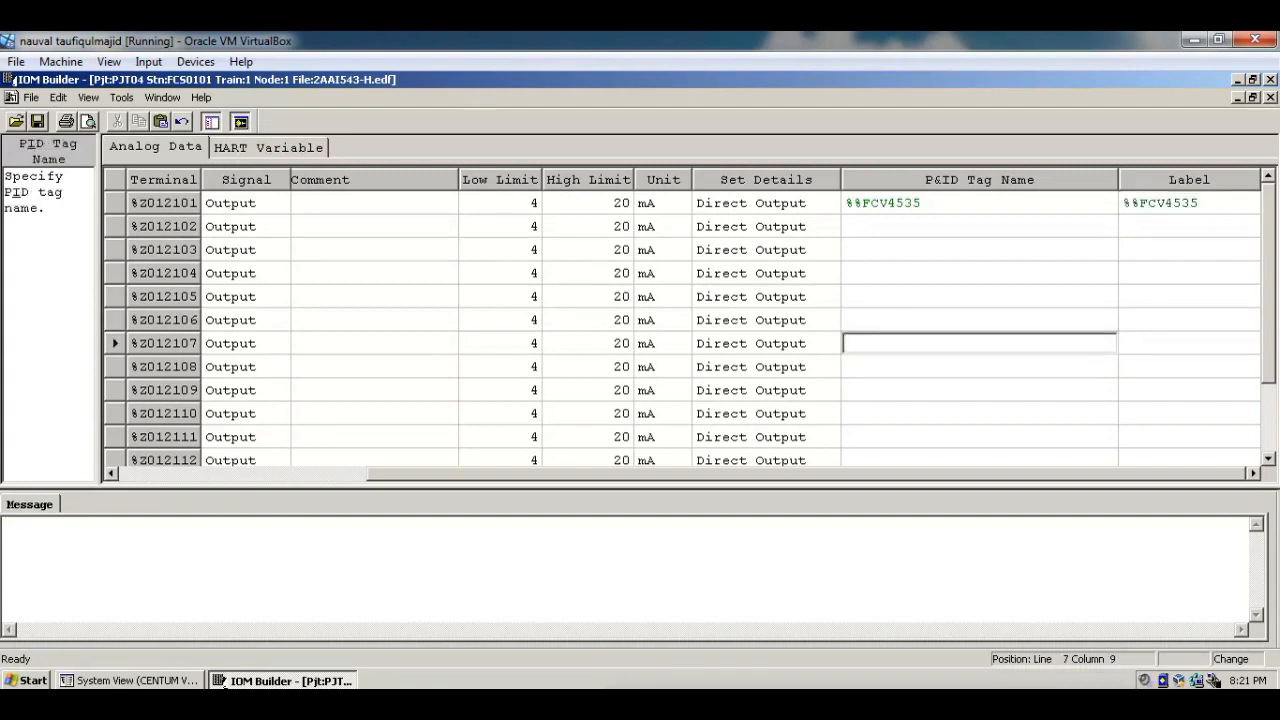
pyautogui.hotkey('ctrl', 's')
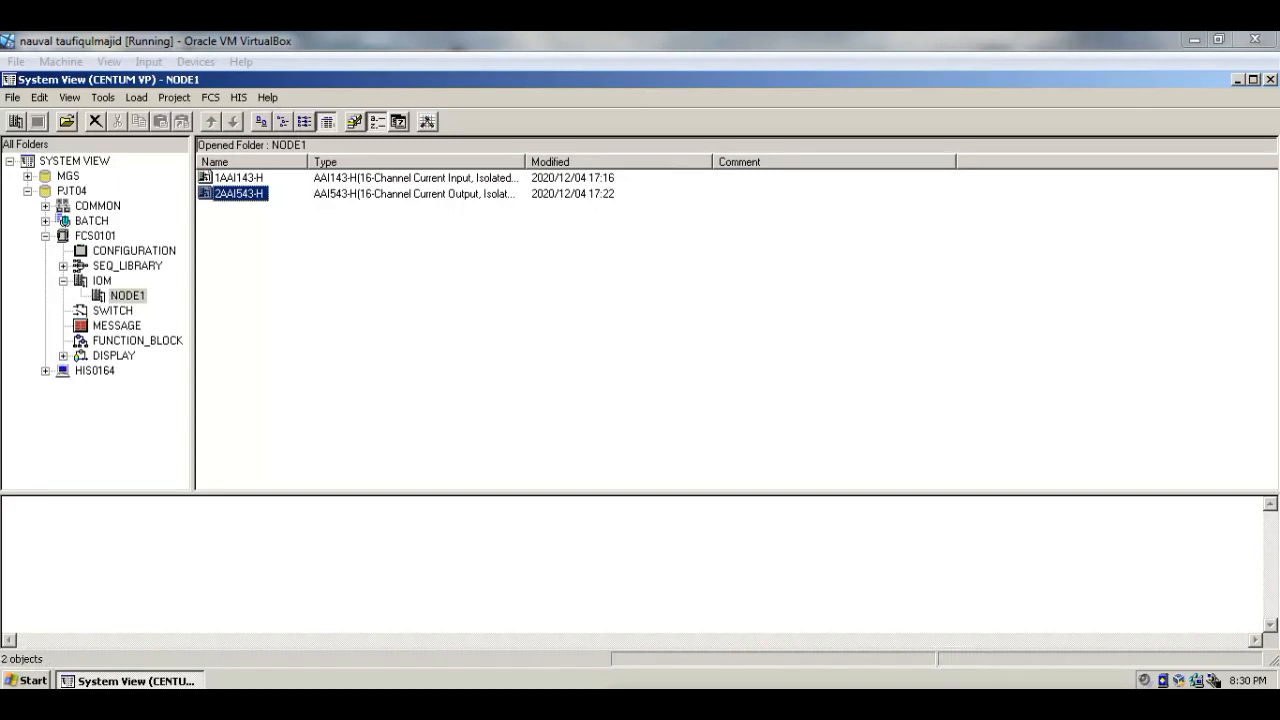
# - Open control drawing DR0016 from the FUNCTION_BLOCK folder of FCS0101 in the Control Drawing Builder
pyautogui.click(137, 340)
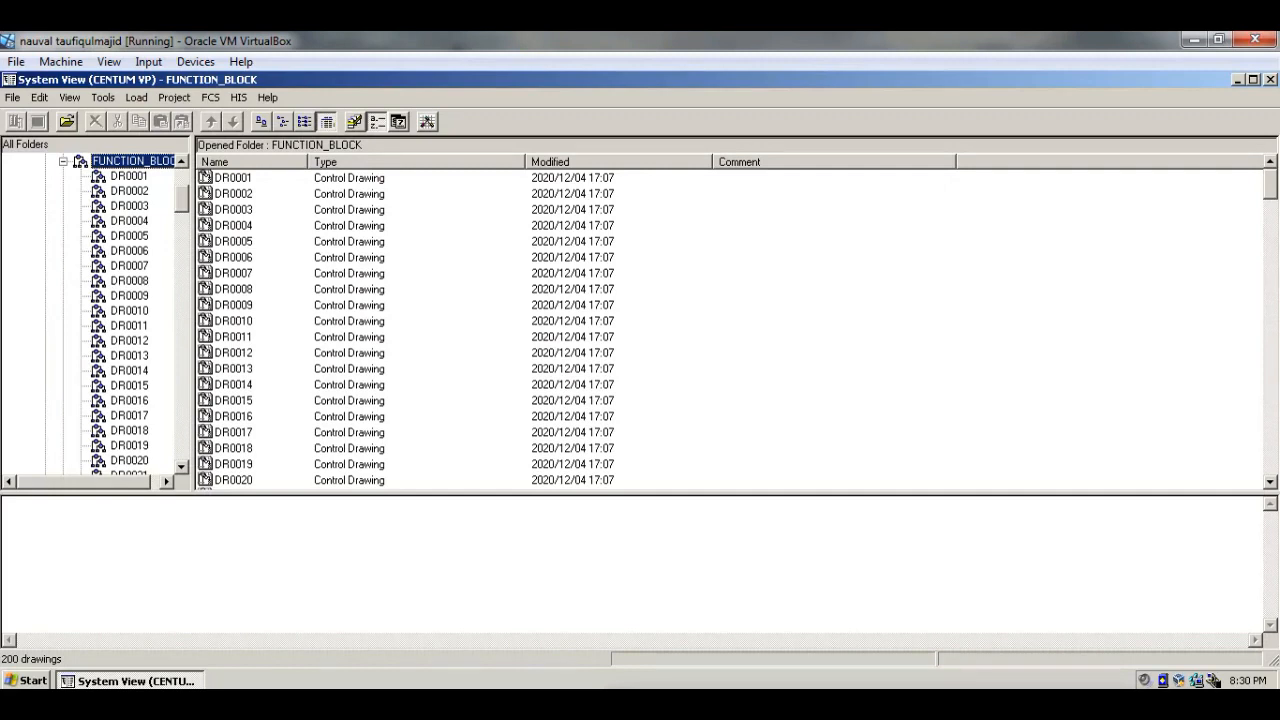
pyautogui.scroll(-2, 95, 310)
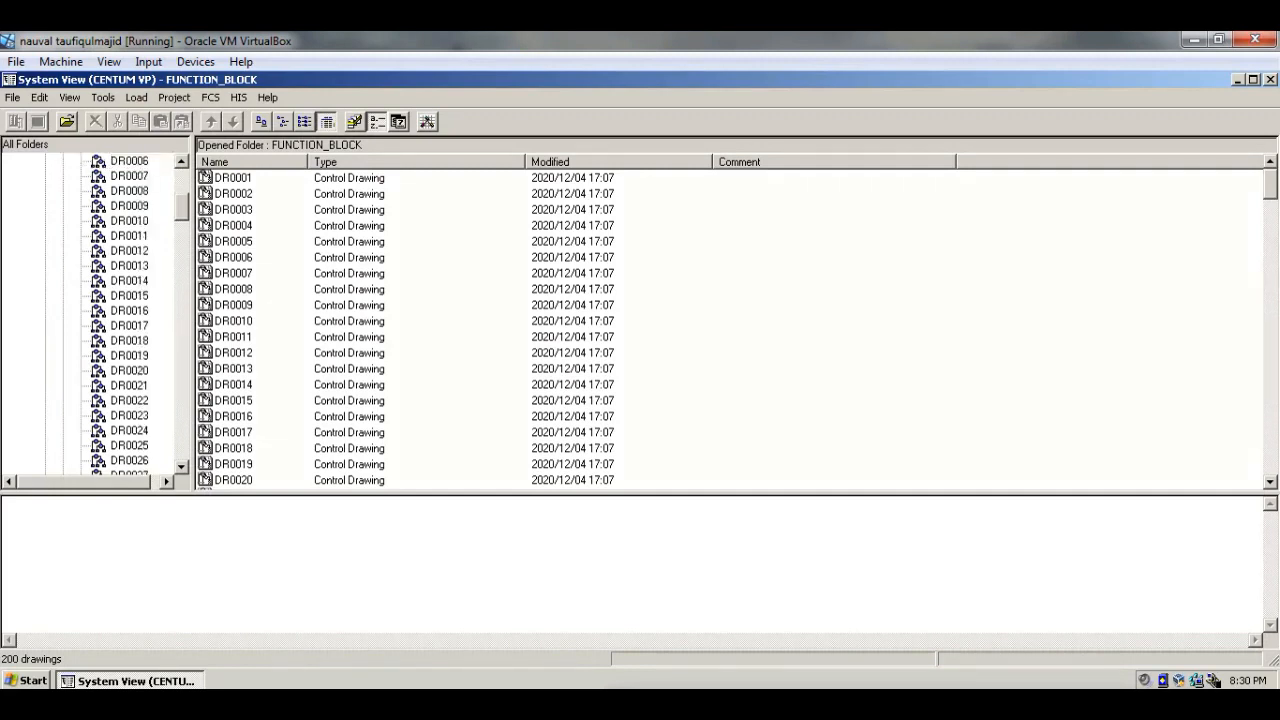
pyautogui.scroll(4, 95, 310)
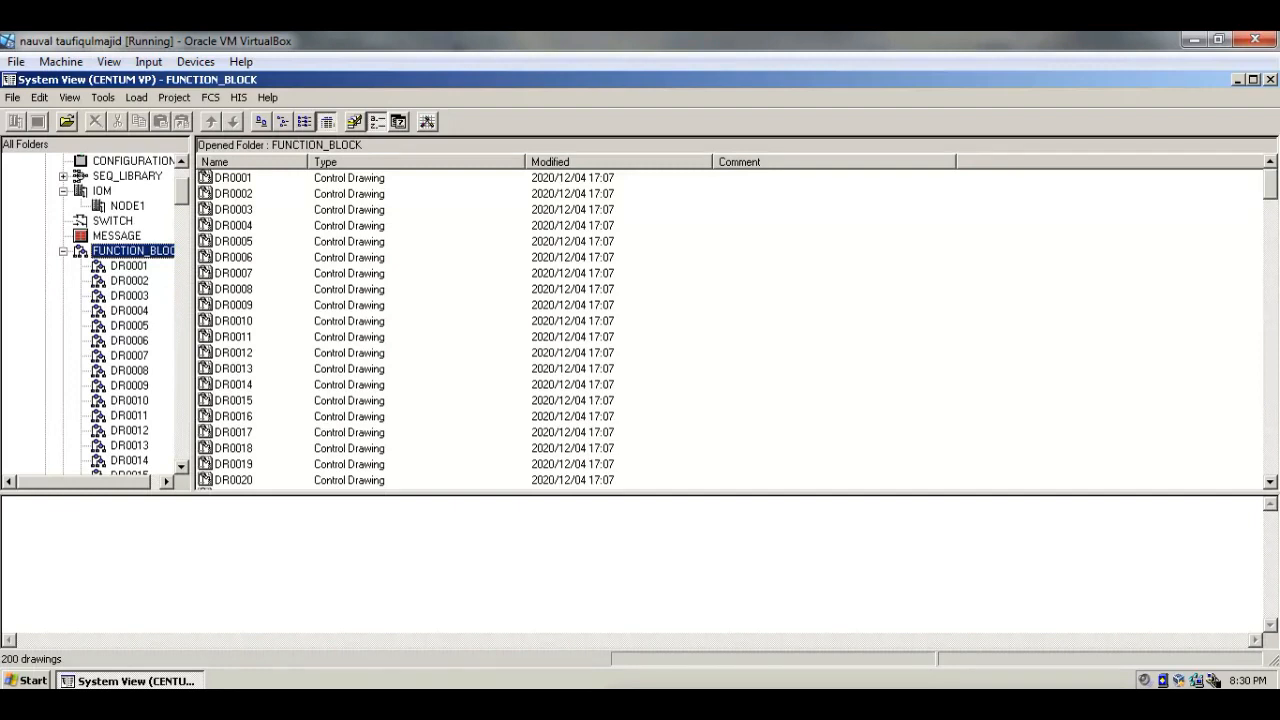
pyautogui.click(233, 416)
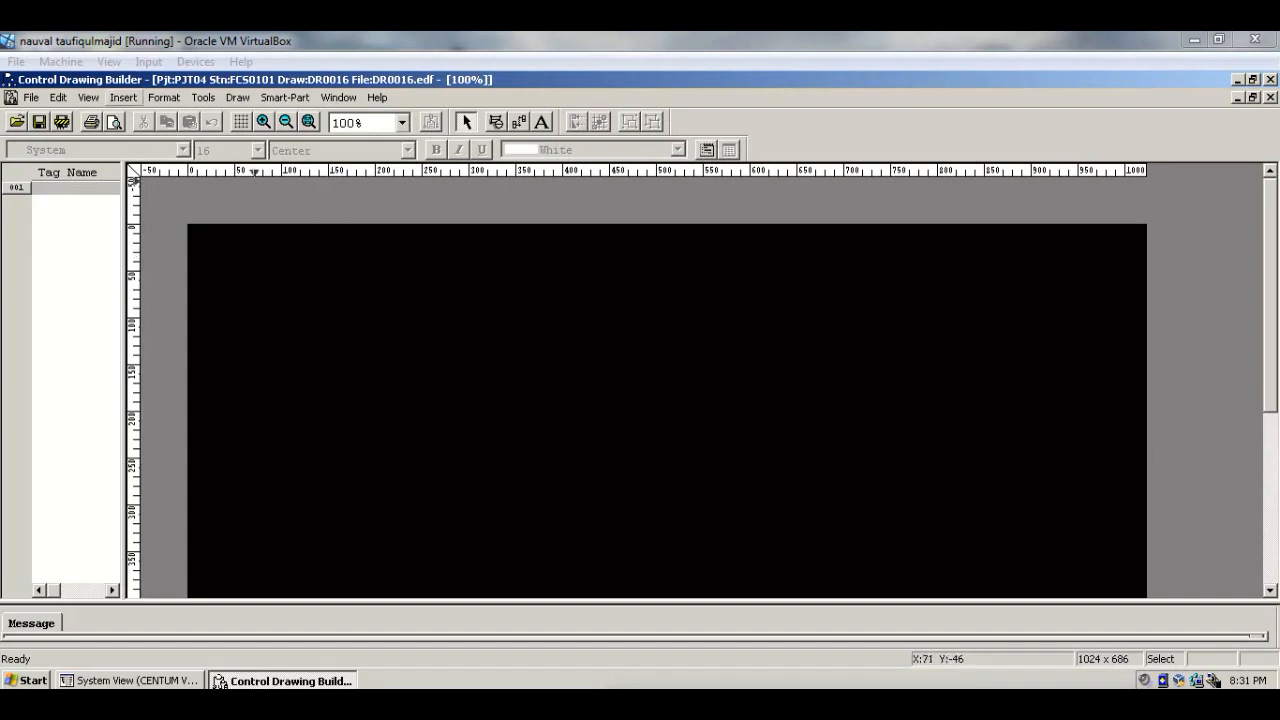
# - Insert a PIO link block in the drawing and name it %%TT4505
pyautogui.click(124, 97)
pyautogui.click(160, 116)
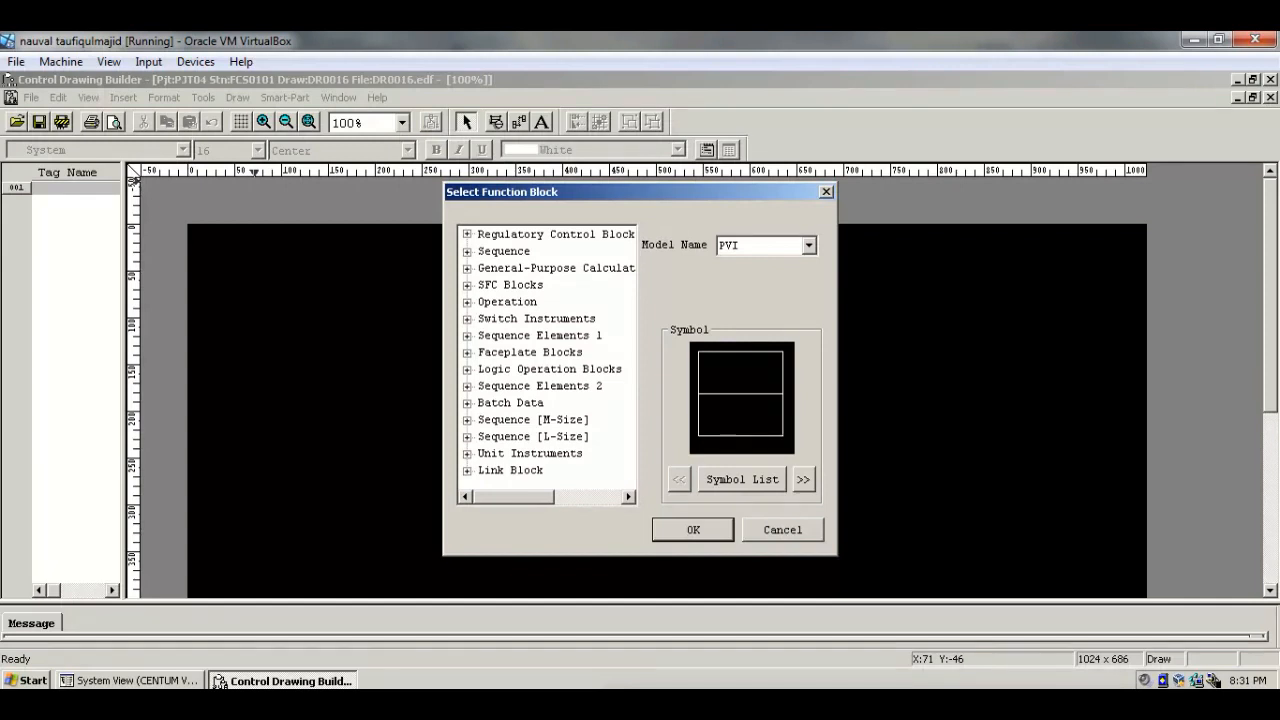
pyautogui.click(467, 470)
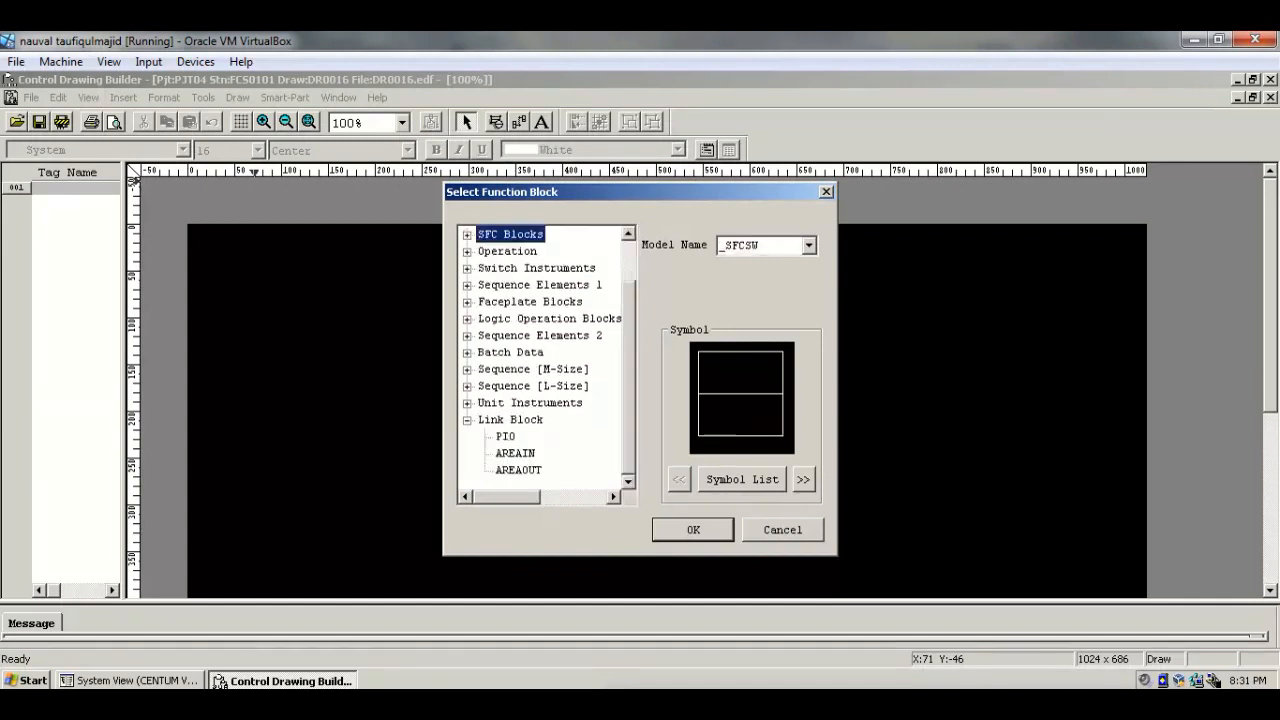
pyautogui.click(505, 436)
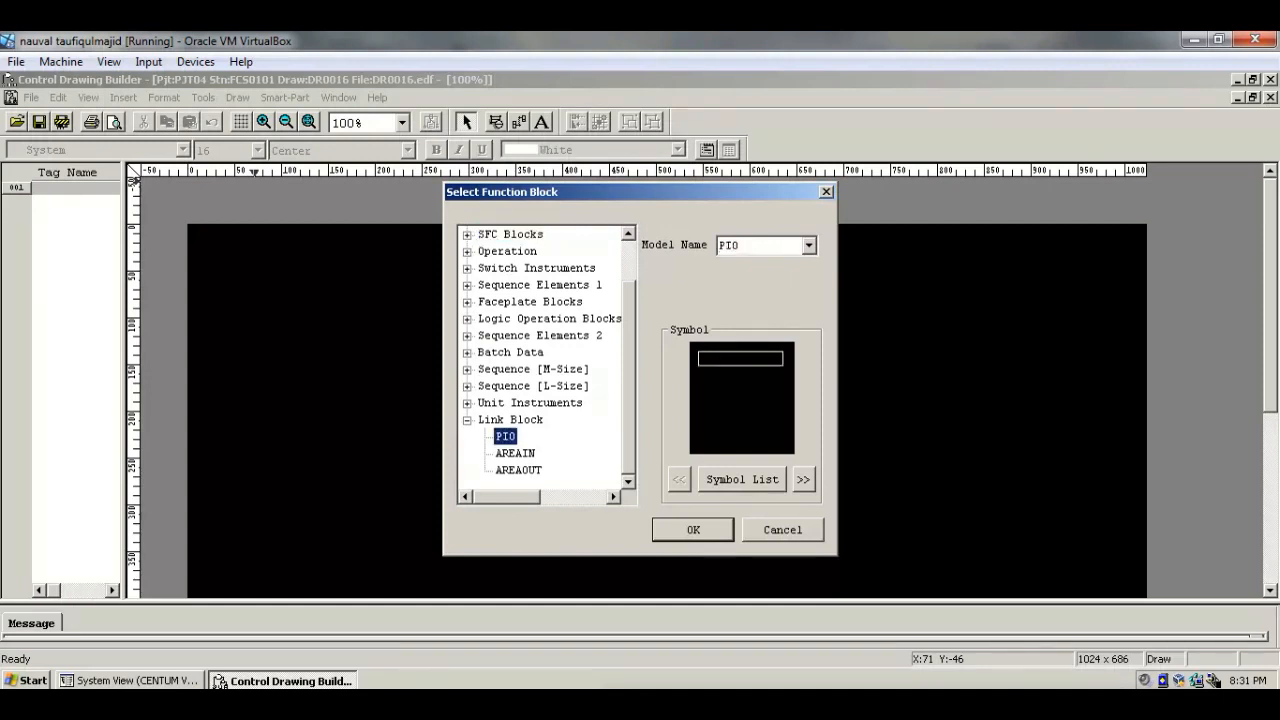
pyautogui.press('Return')
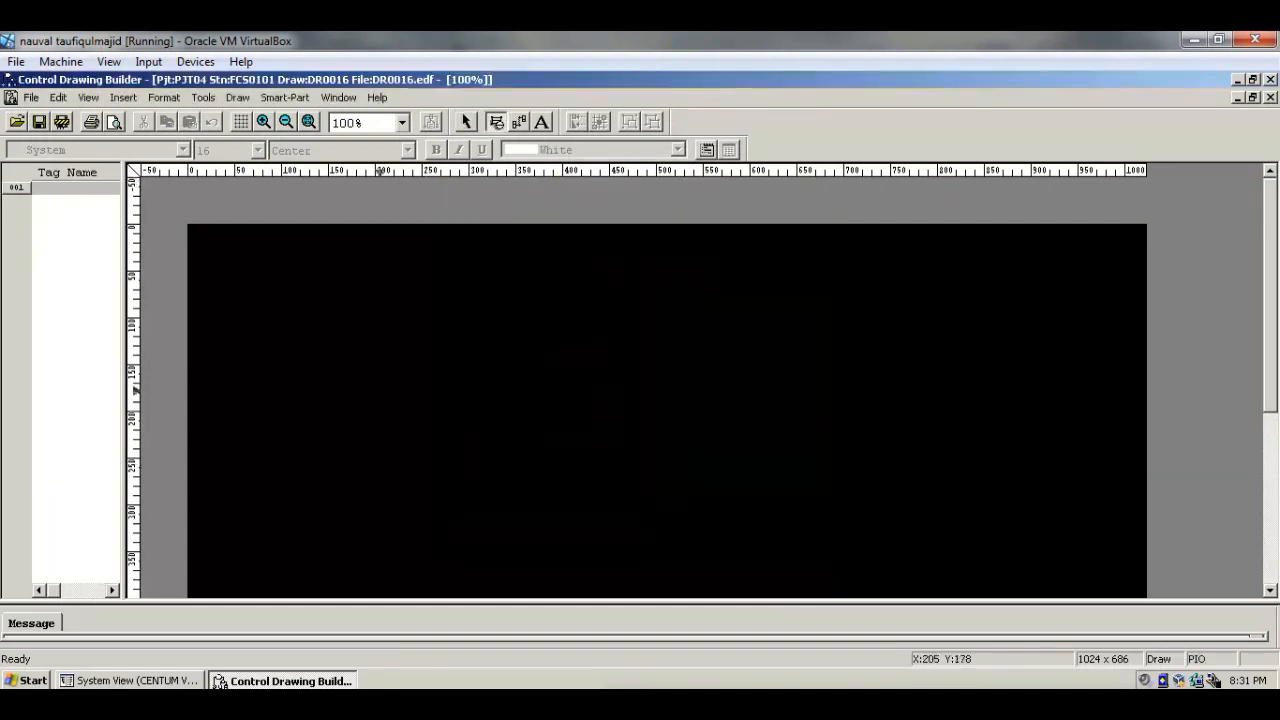
pyautogui.click(393, 400)
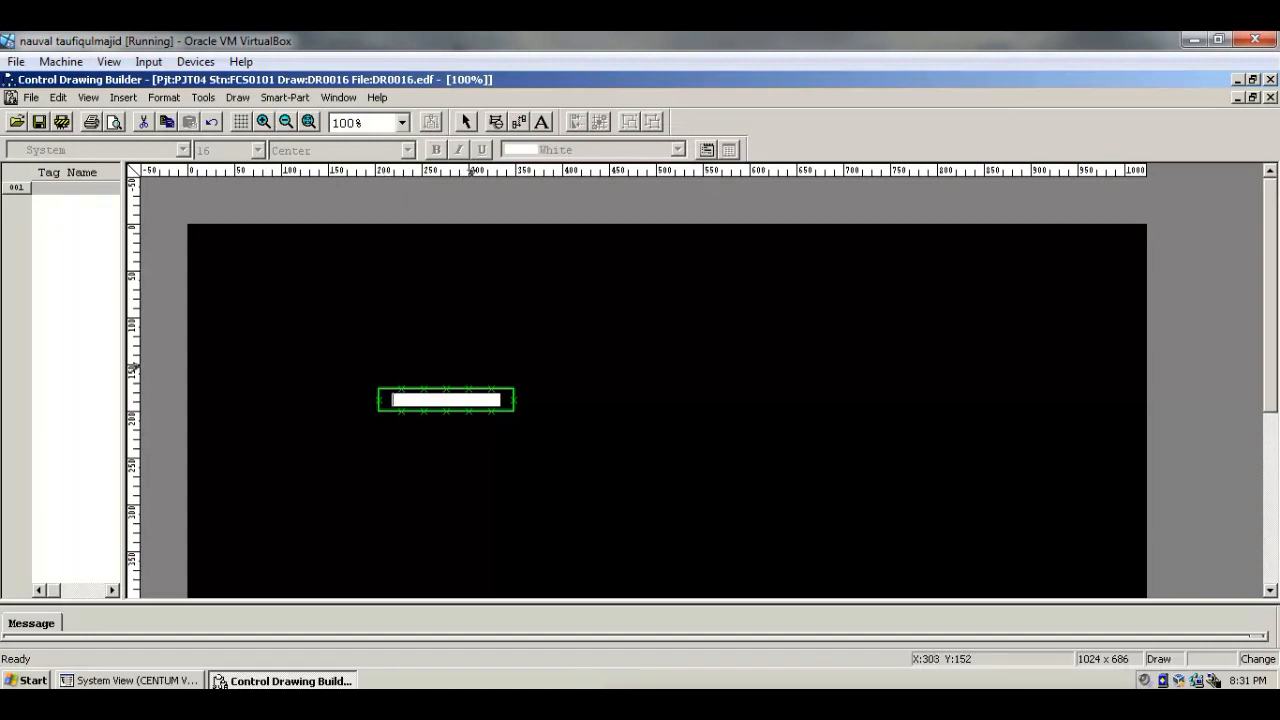
pyautogui.write('%%TT4505')
# - Add PIO blocks named %%FT4535 and %%FCV4535 and arrange them in a row beside %%TT4505
pyautogui.click(463, 368)
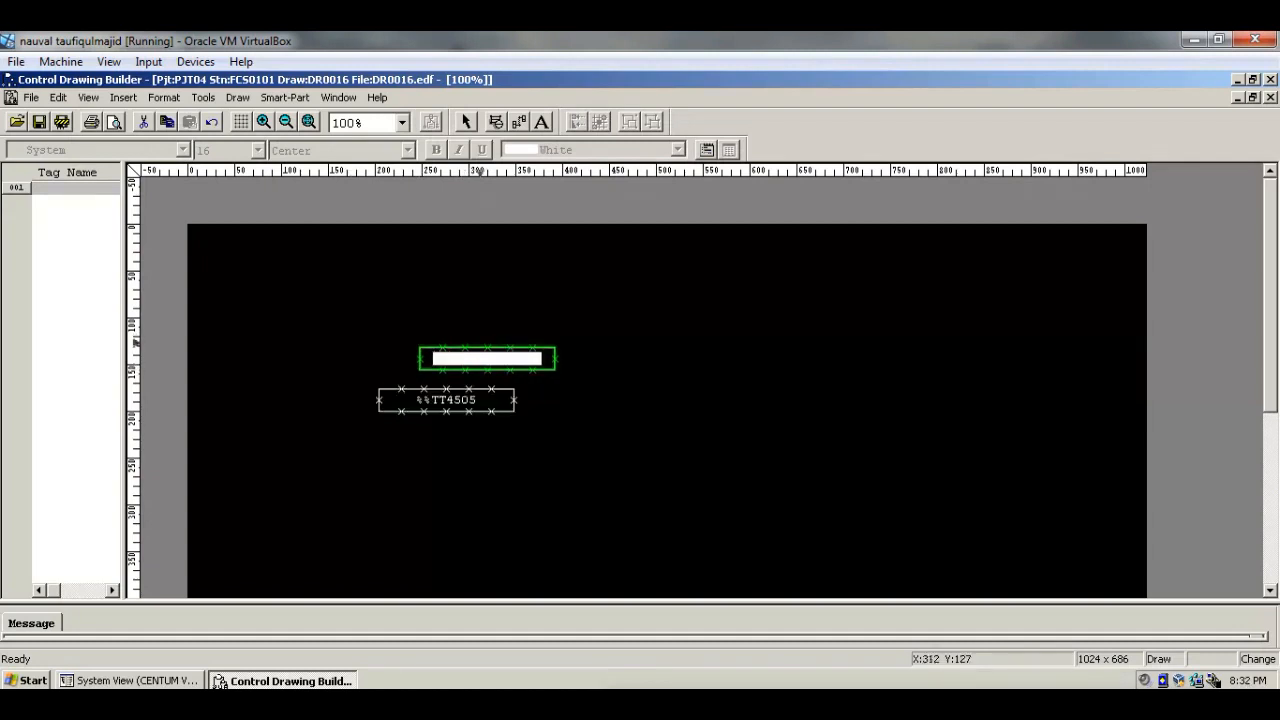
pyautogui.write('%%FT4535')
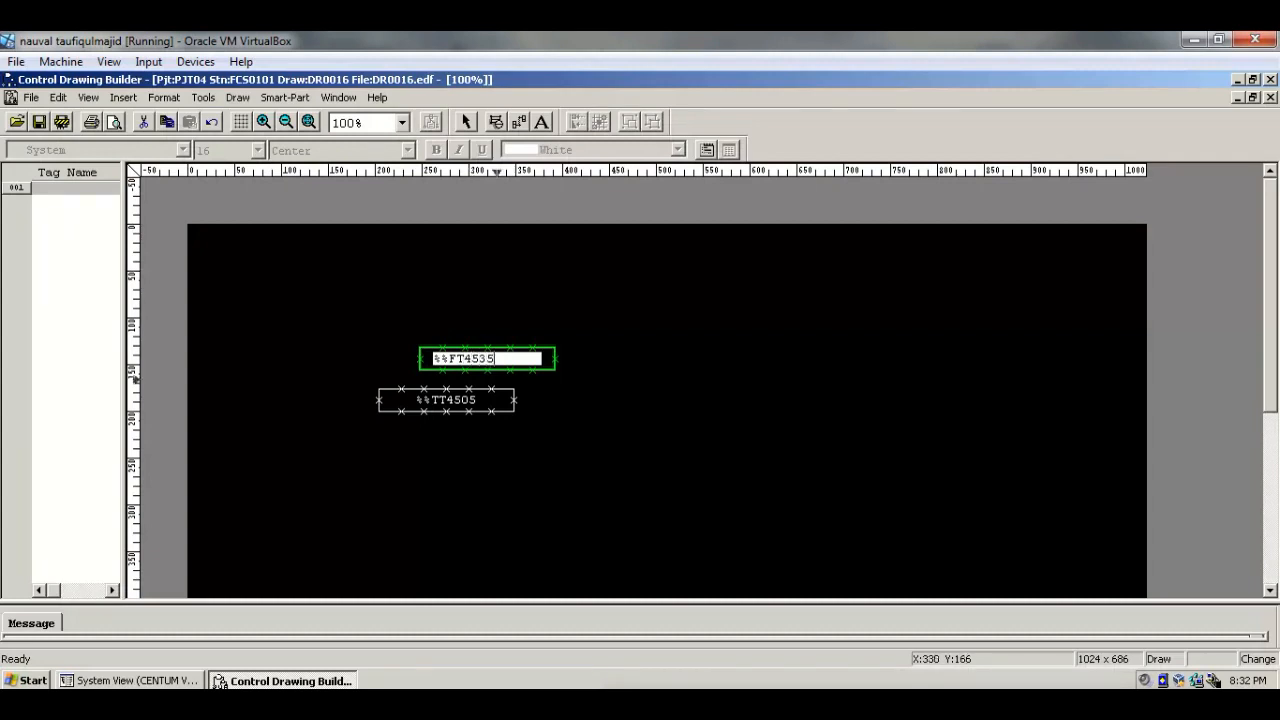
pyautogui.click(565, 396)
pyautogui.click(565, 396)
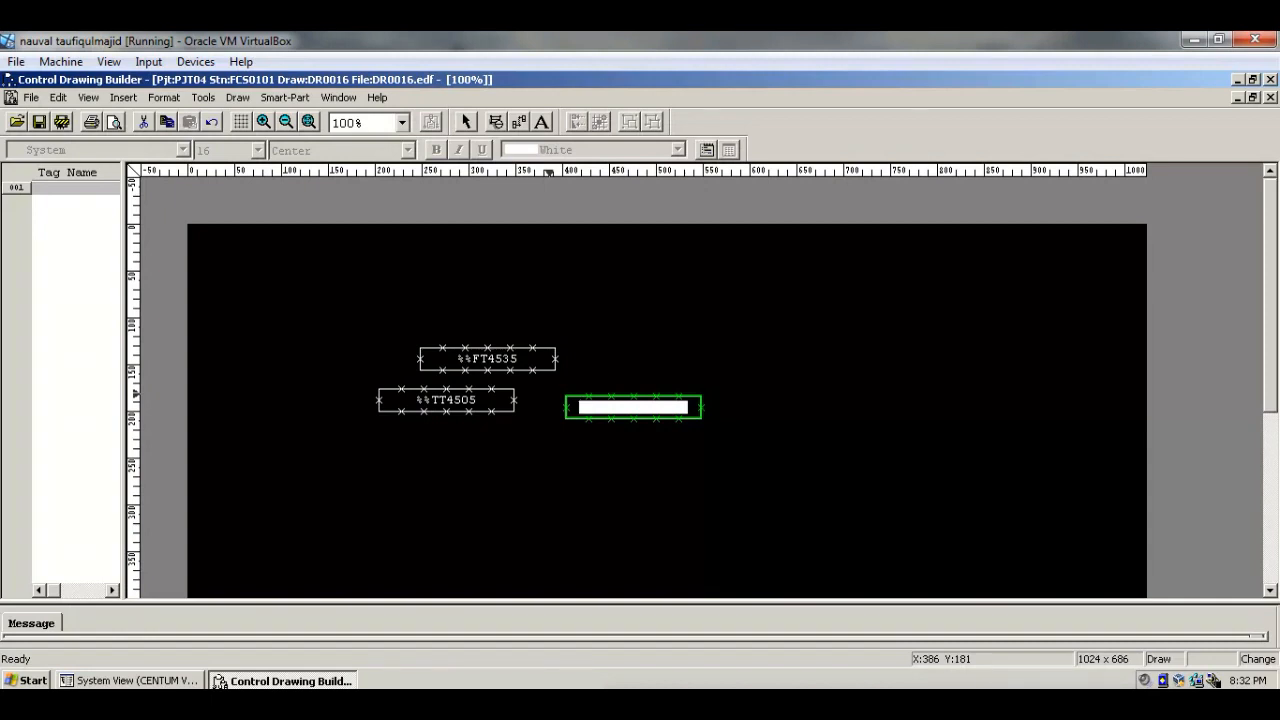
pyautogui.write('%%FCV4535')
pyautogui.click(465, 121)
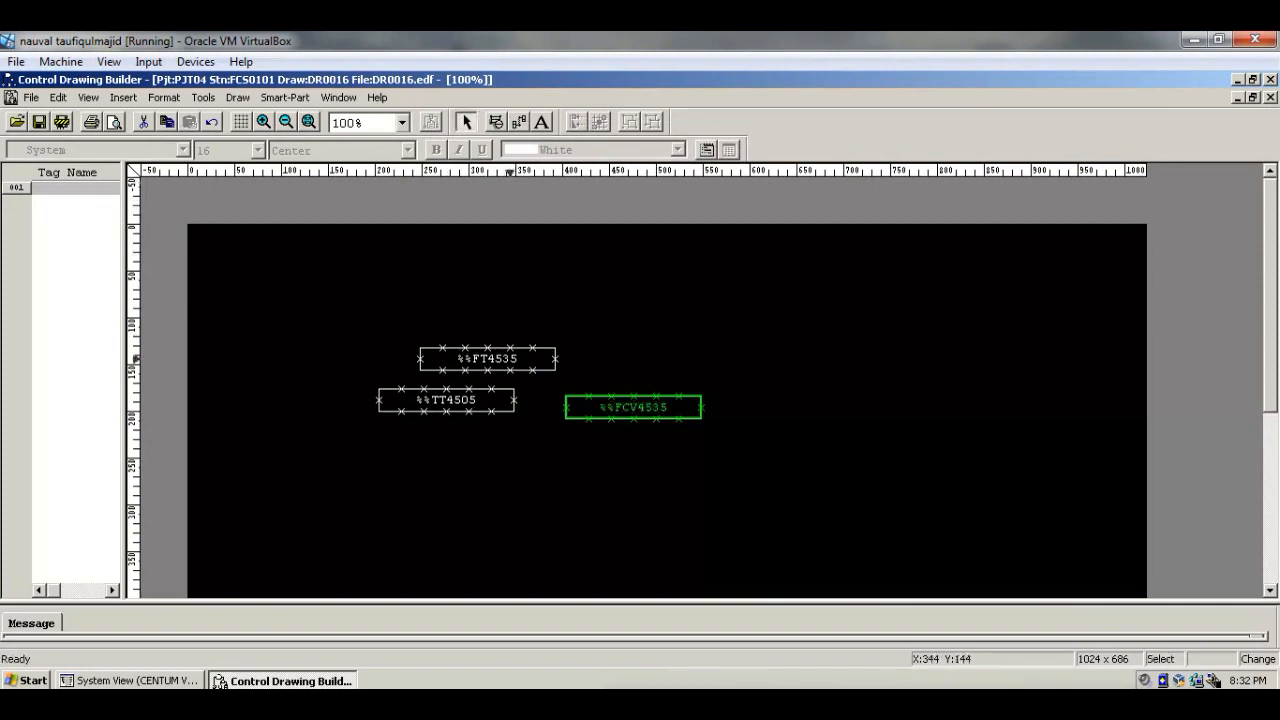
pyautogui.moveTo(487, 361); pyautogui.dragTo(883, 406)
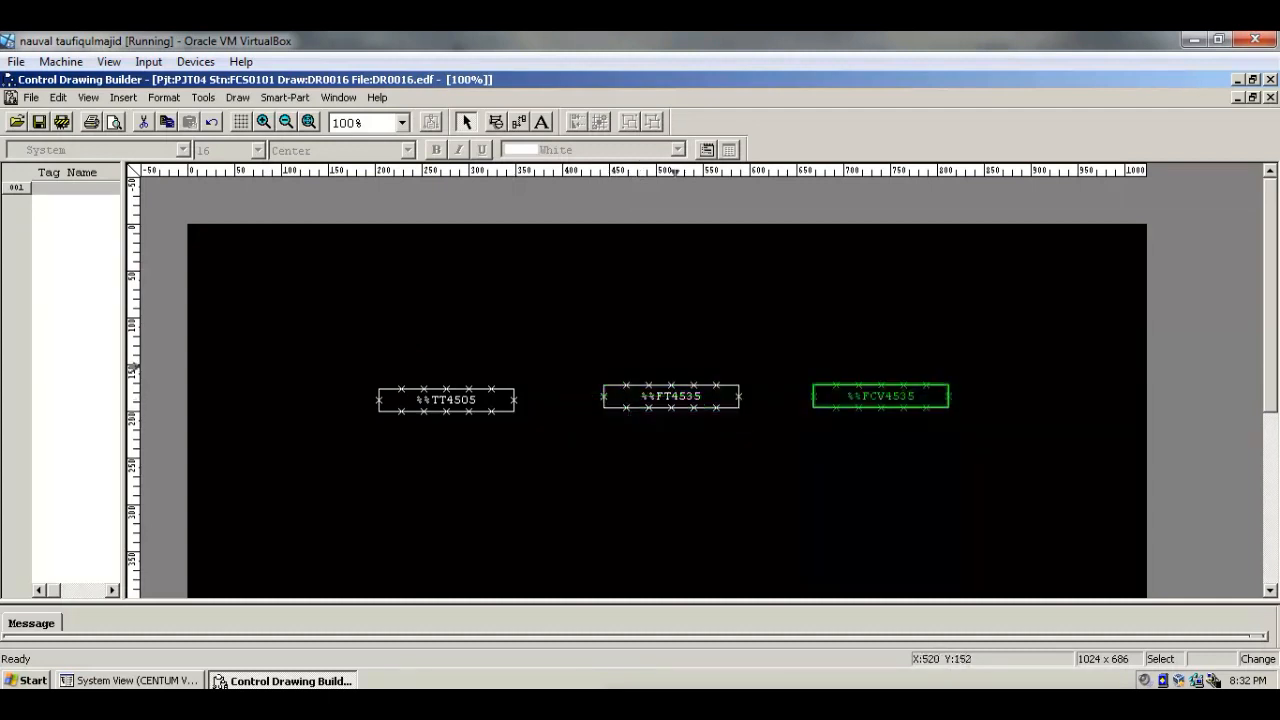
# - Insert a PID controller function block above the PIO blocks and give it the tag name TIC4505
pyautogui.click(124, 97)
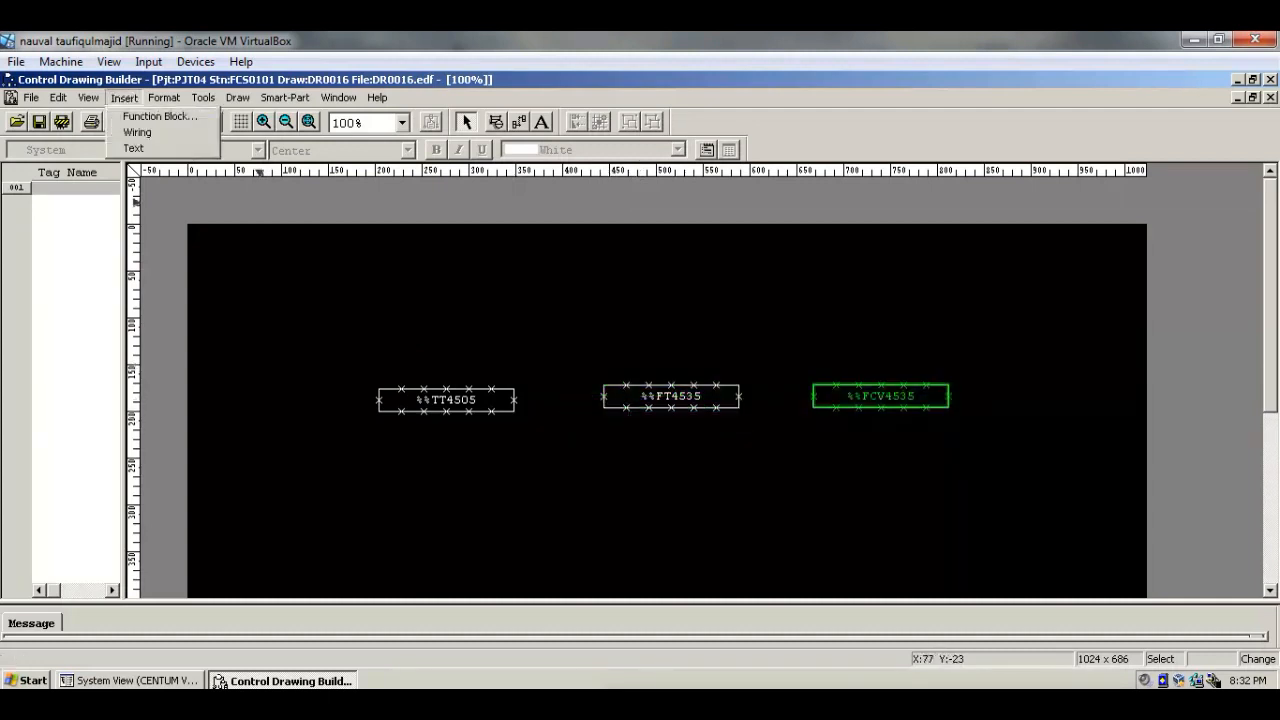
pyautogui.click(160, 117)
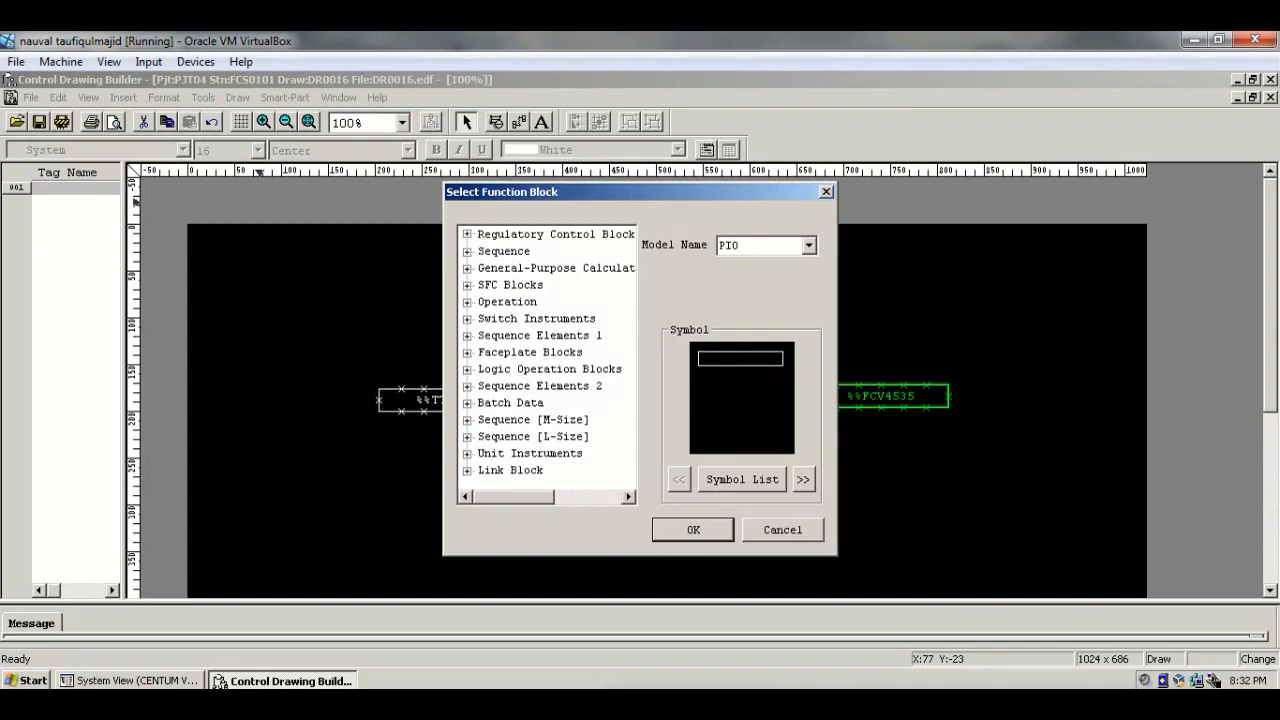
pyautogui.click(467, 302)
pyautogui.click(467, 302)
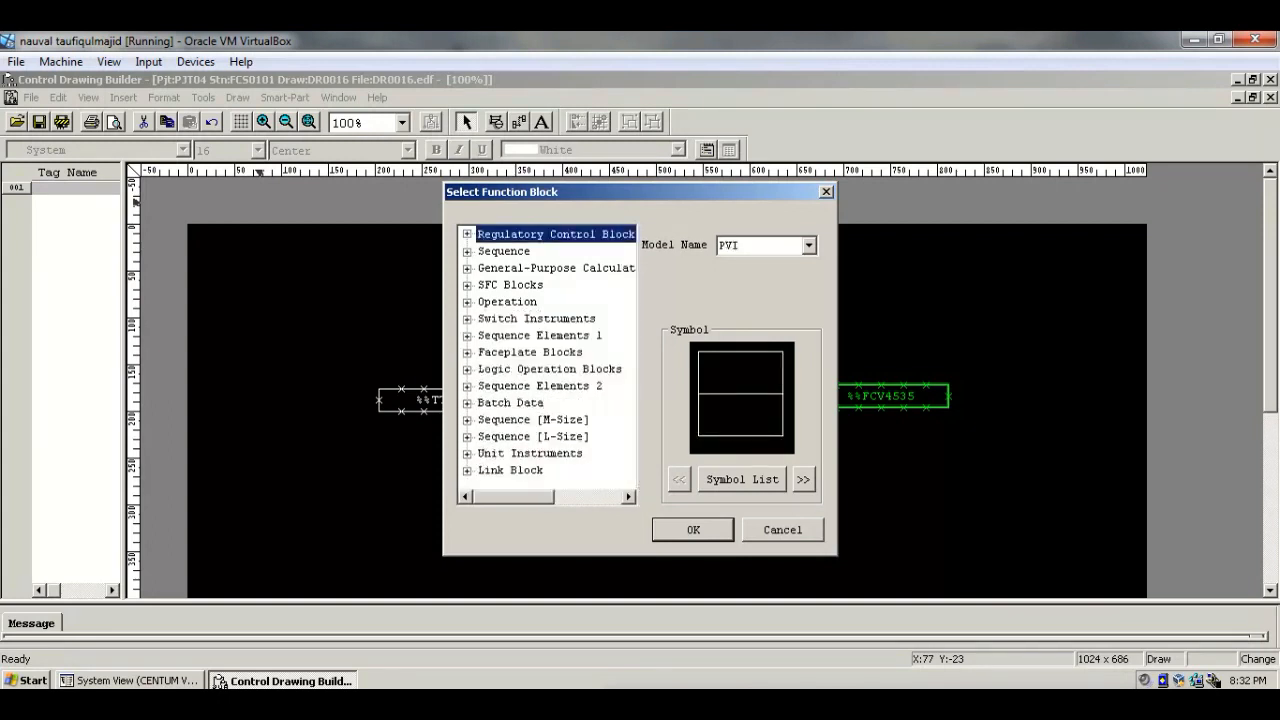
pyautogui.click(467, 234)
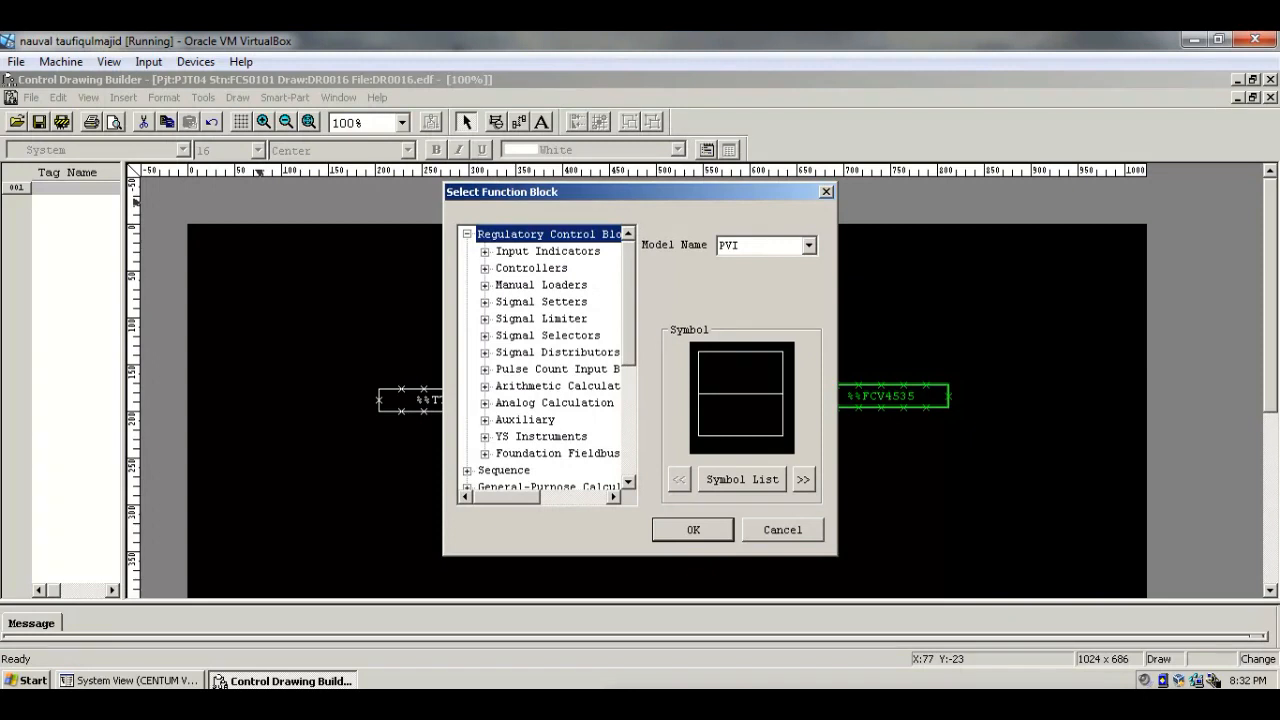
pyautogui.click(485, 269)
pyautogui.click(522, 285)
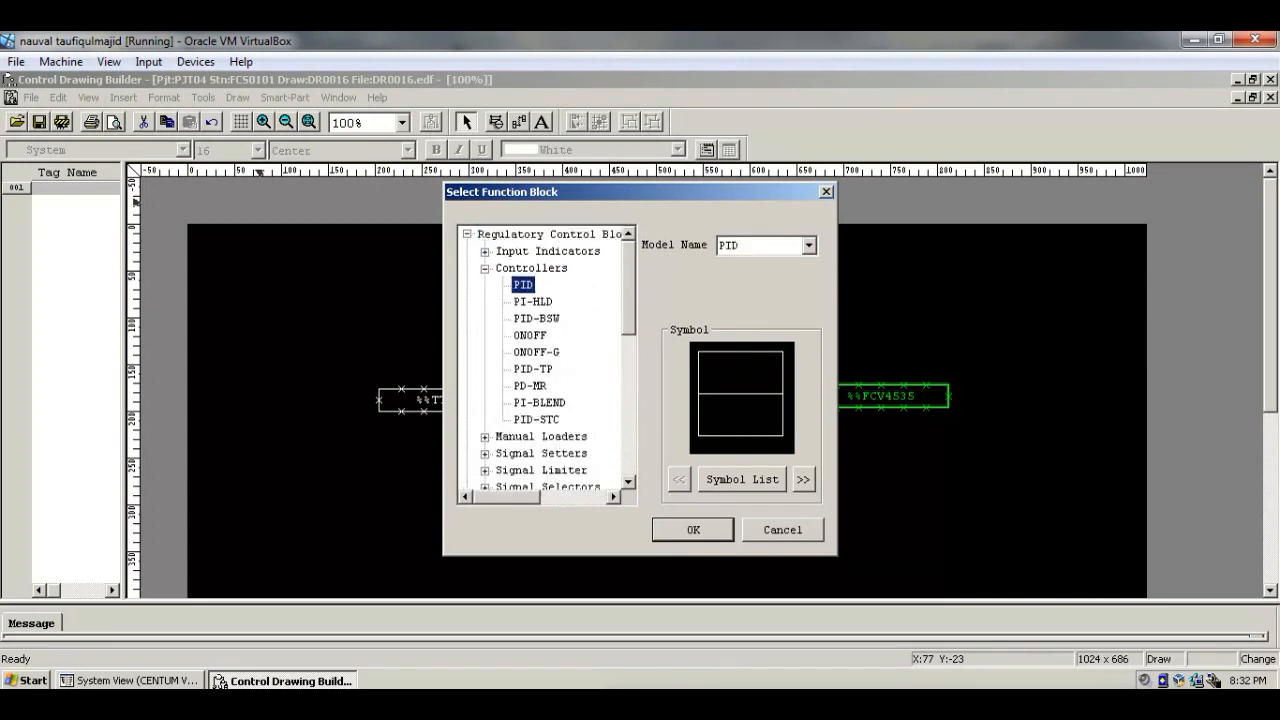
pyautogui.press('Return')
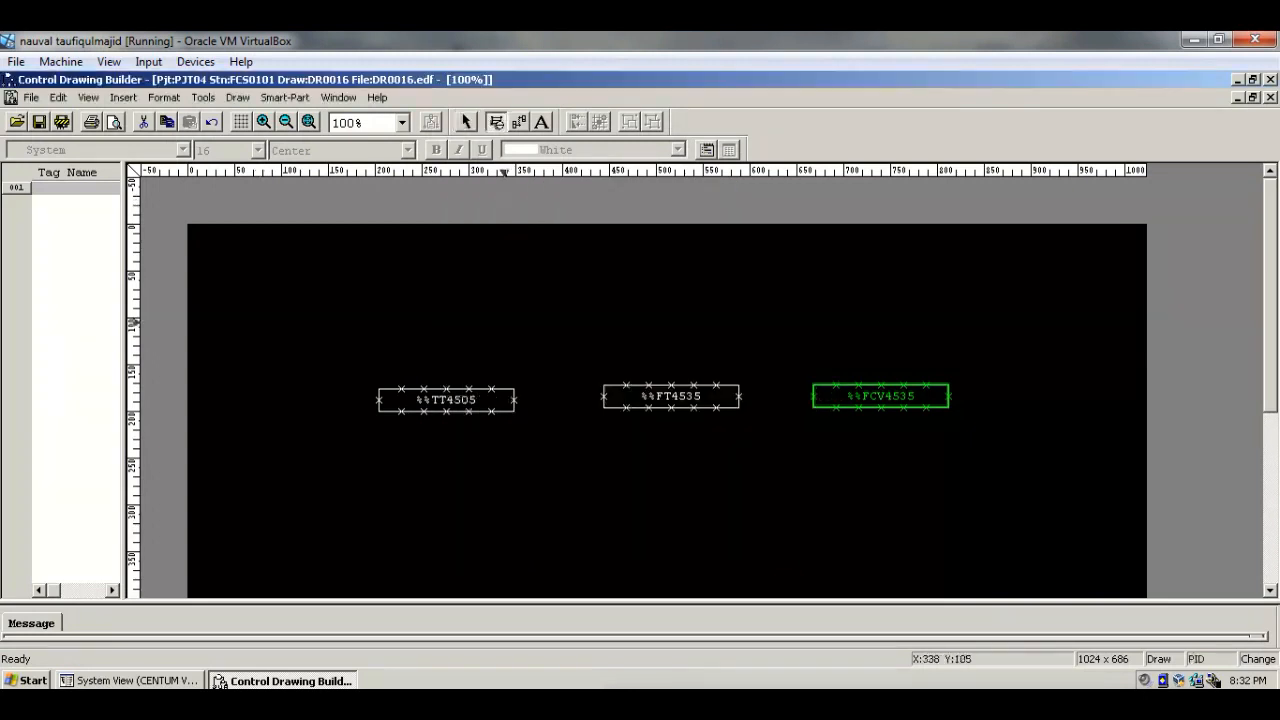
pyautogui.click(537, 313)
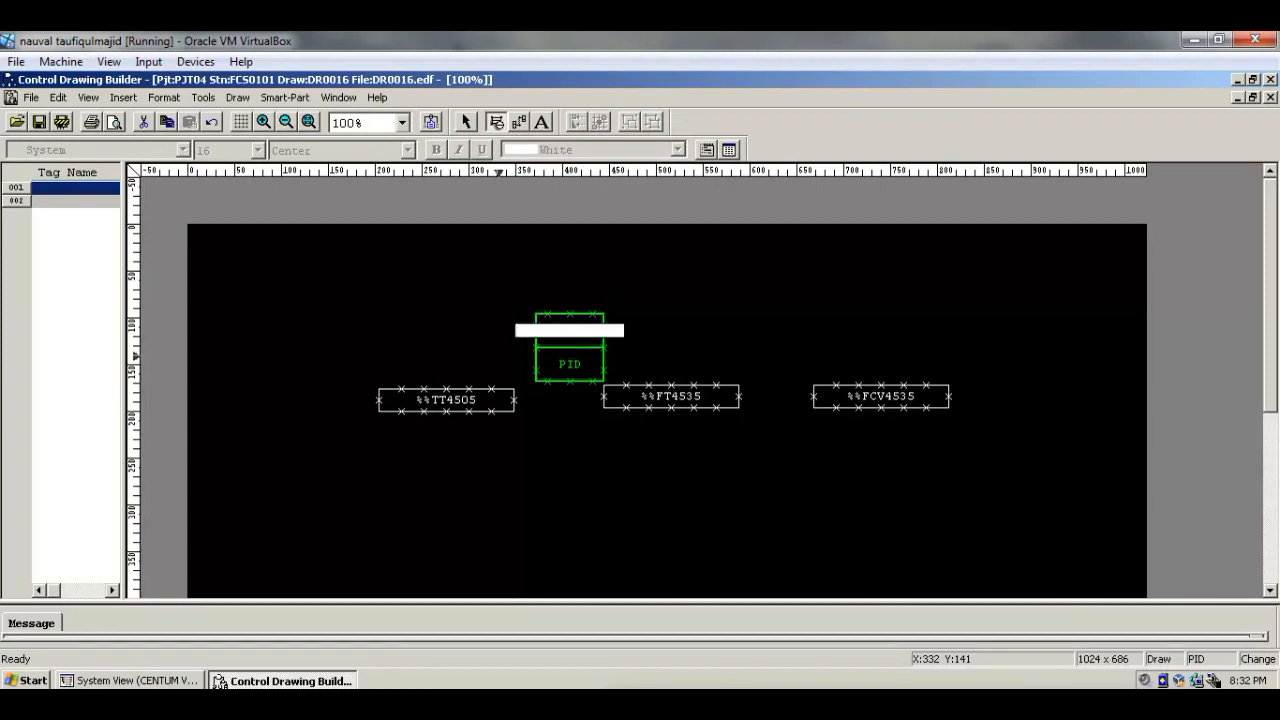
pyautogui.write('TIC')
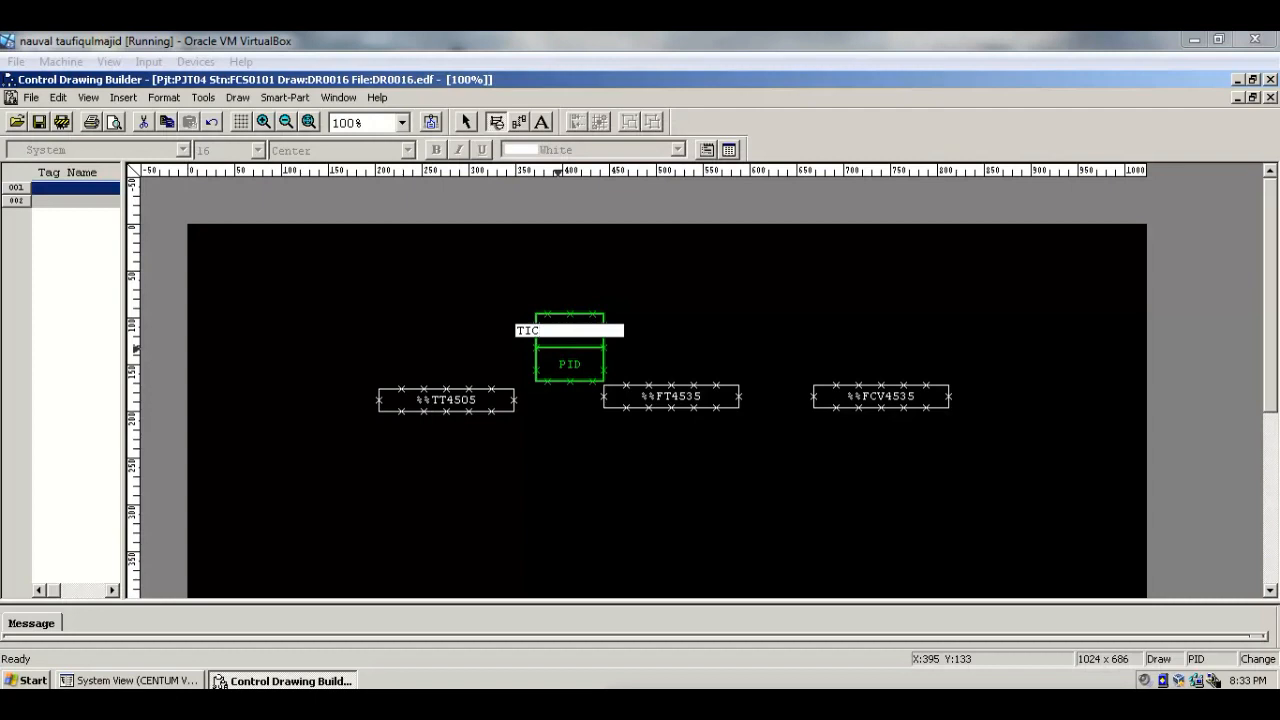
pyautogui.write('4')
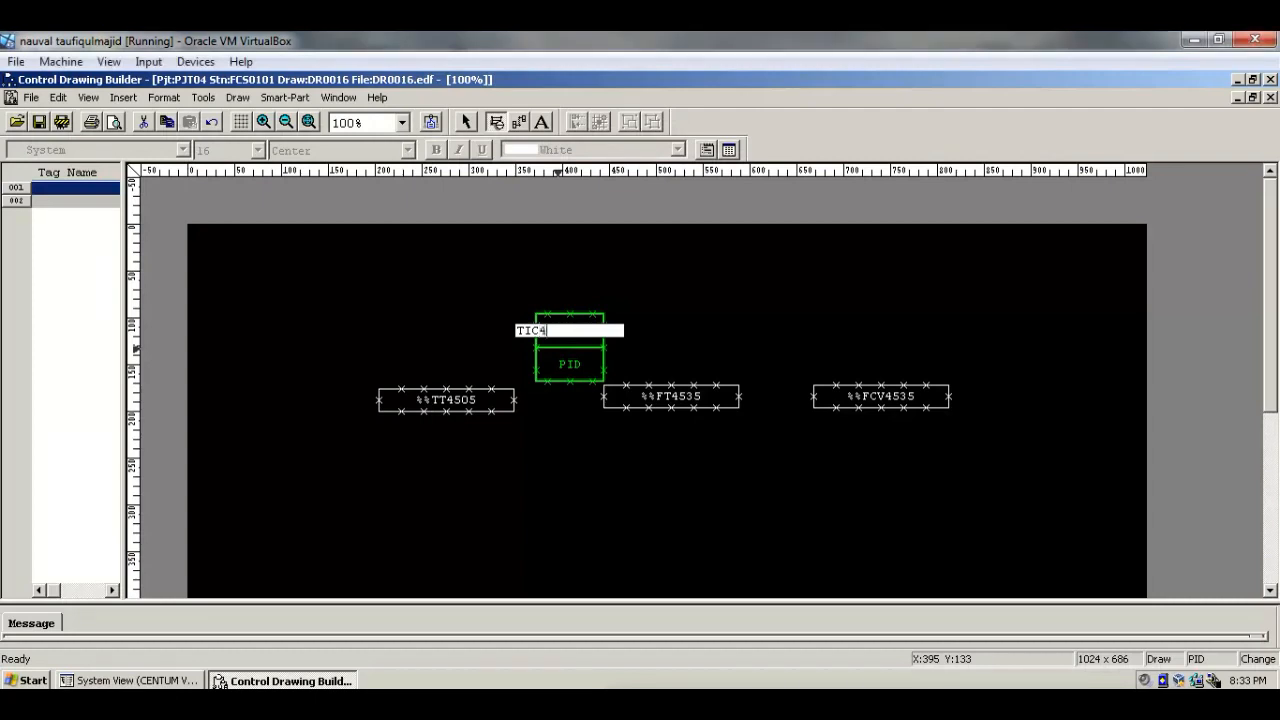
pyautogui.write('505')
pyautogui.press('Return')
# - Place a second PID controller block beside TIC4505 and tag it FIC4535
pyautogui.click(697, 324)
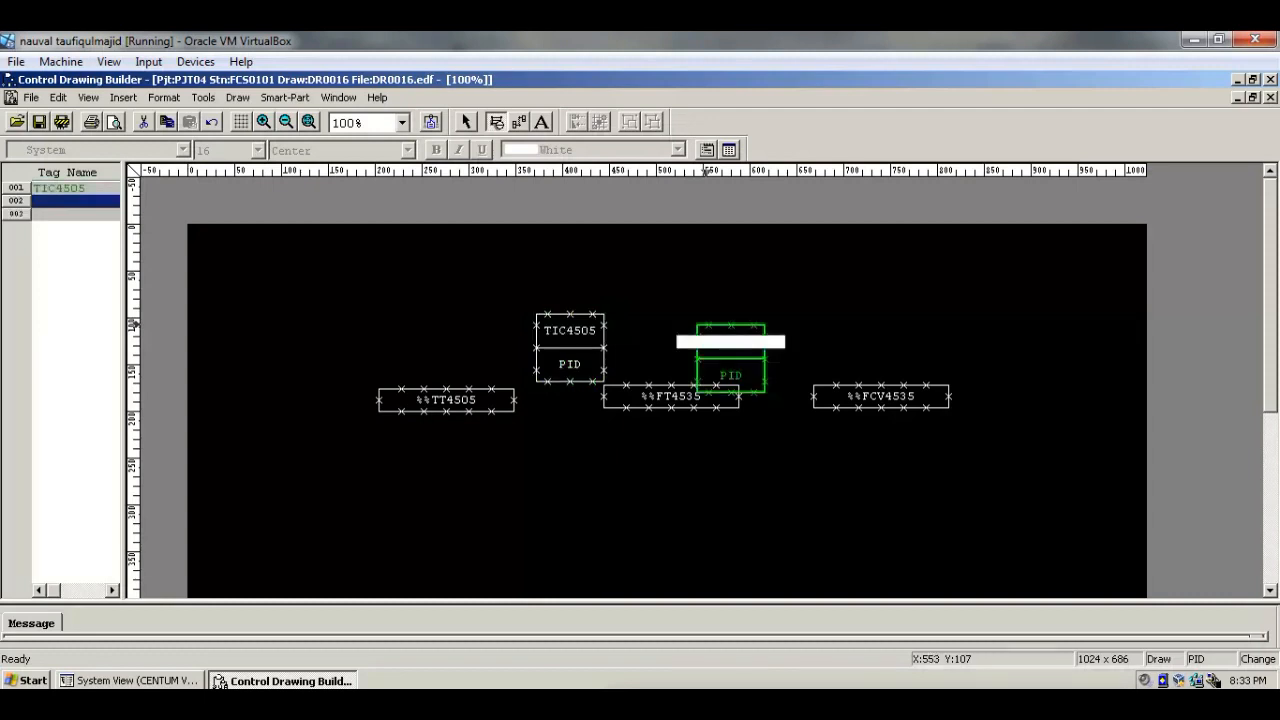
pyautogui.write('FIC4535')
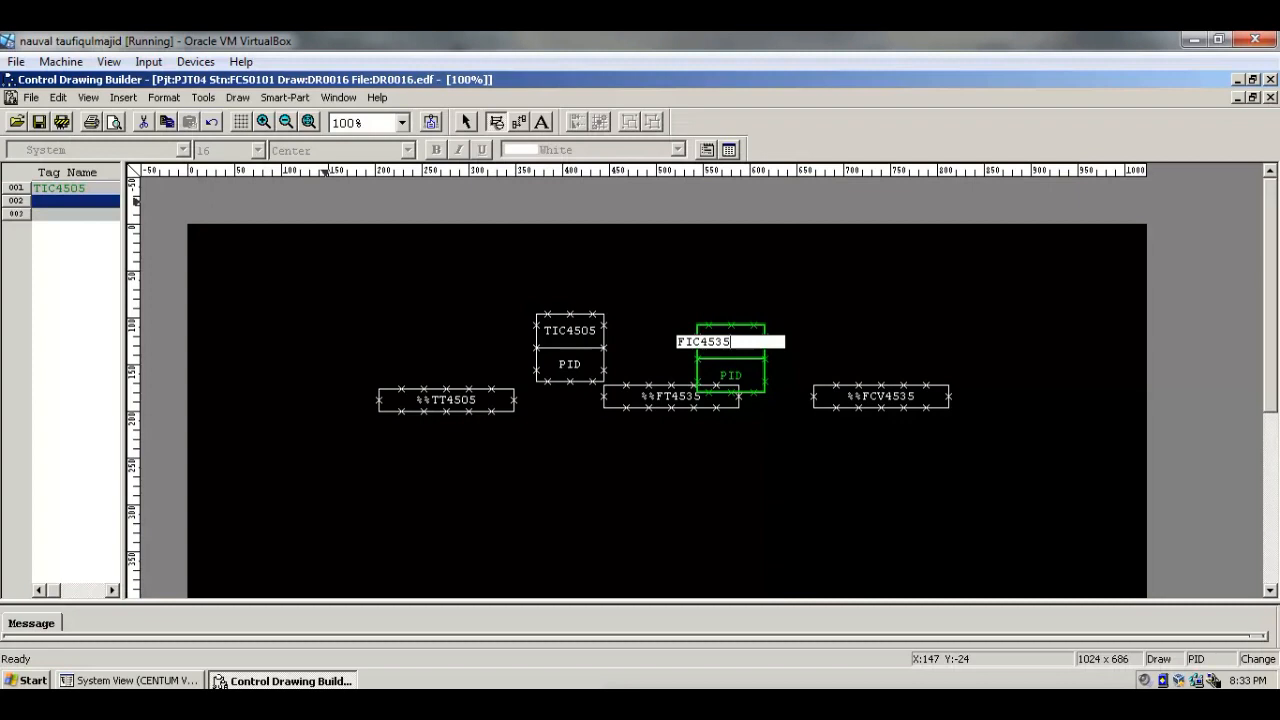
pyautogui.click(465, 121)
# - Move the TIC4505 and FIC4535 blocks up so they sit clear above the row of PIO blocks
pyautogui.click(567, 325)
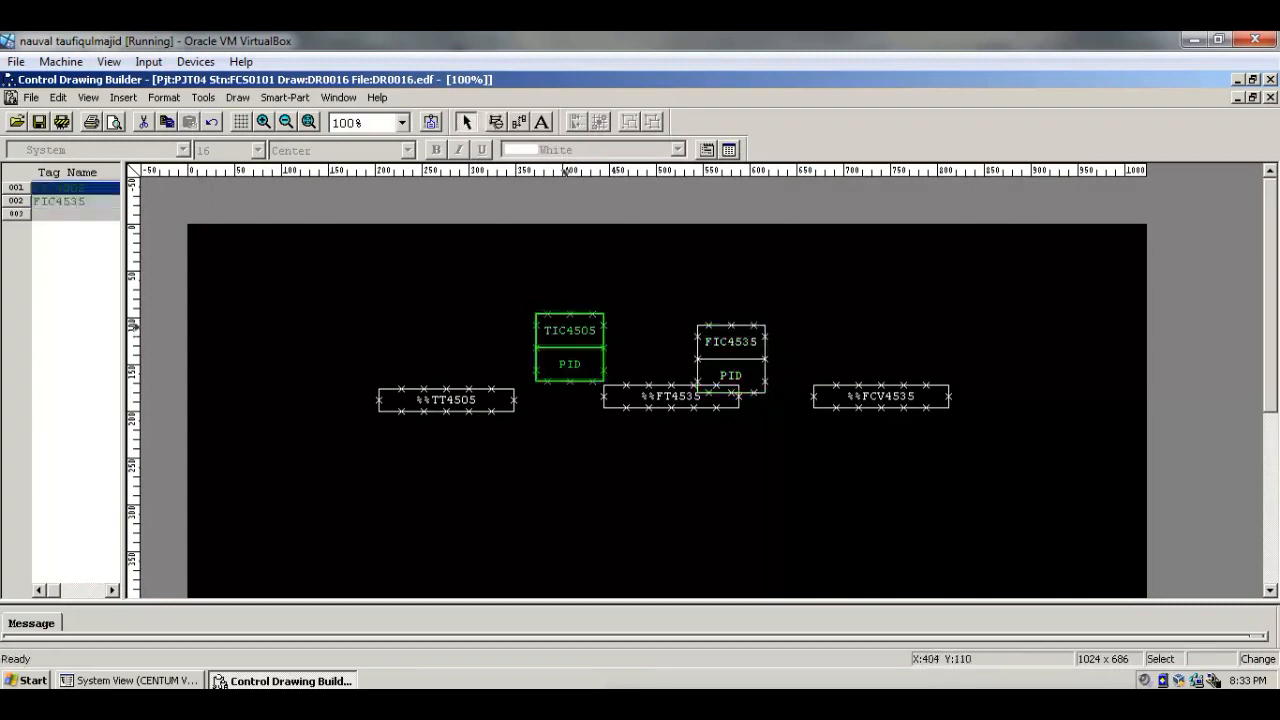
pyautogui.moveTo(567, 325); pyautogui.dragTo(563, 295)
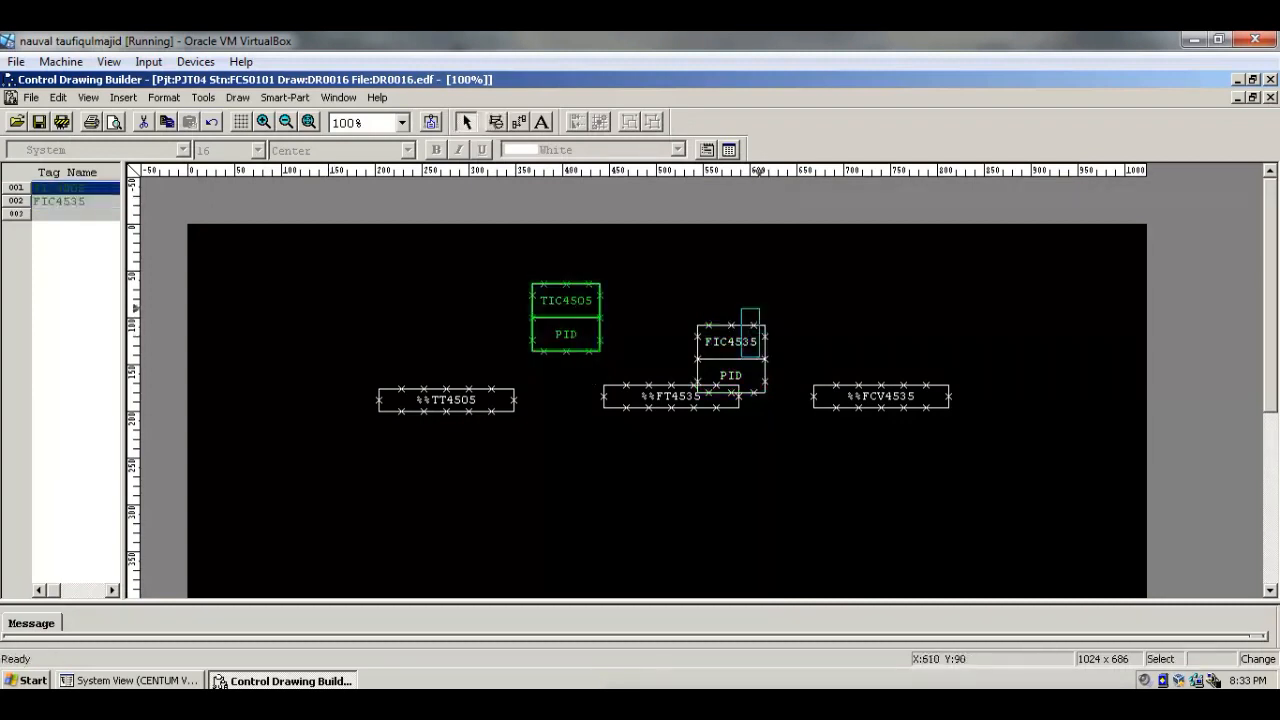
pyautogui.moveTo(760, 312); pyautogui.dragTo(760, 312)
pyautogui.click(720, 348)
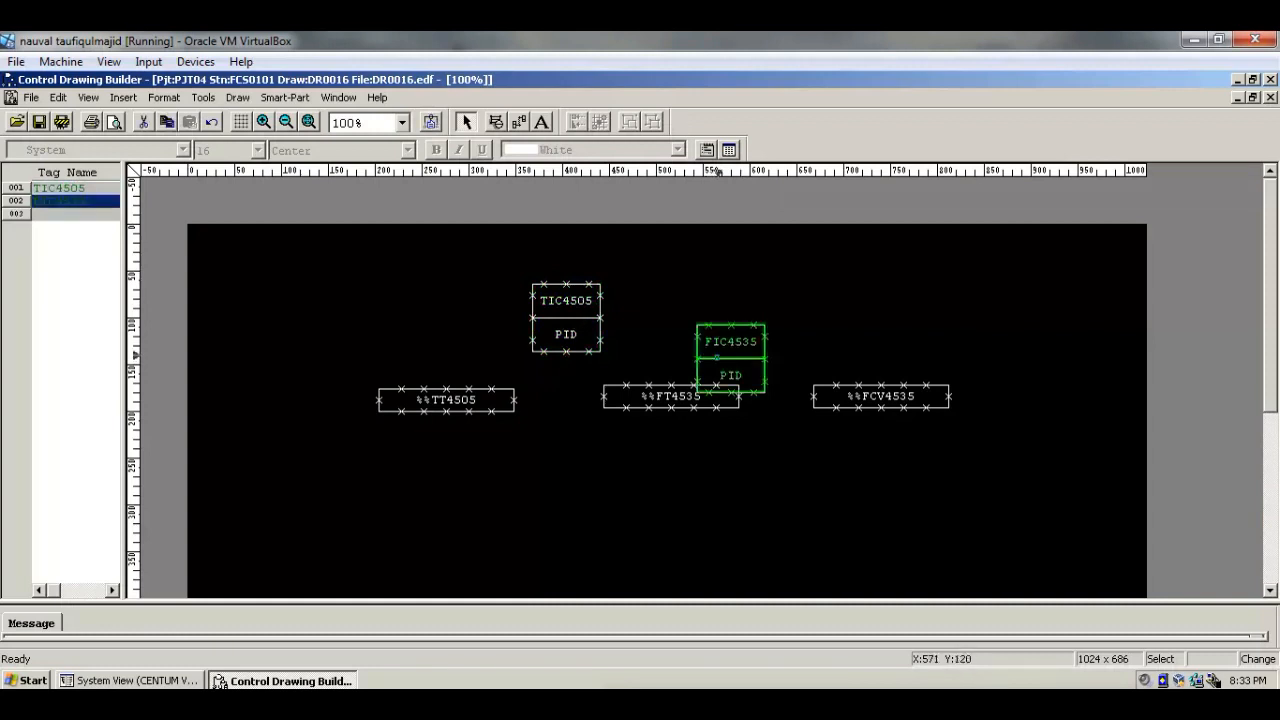
pyautogui.click(730, 341)
pyautogui.click(723, 364)
pyautogui.doubleClick(716, 358)
pyautogui.click(786, 623)
pyautogui.moveTo(697, 346); pyautogui.dragTo(706, 282)
pyautogui.click(843, 312)
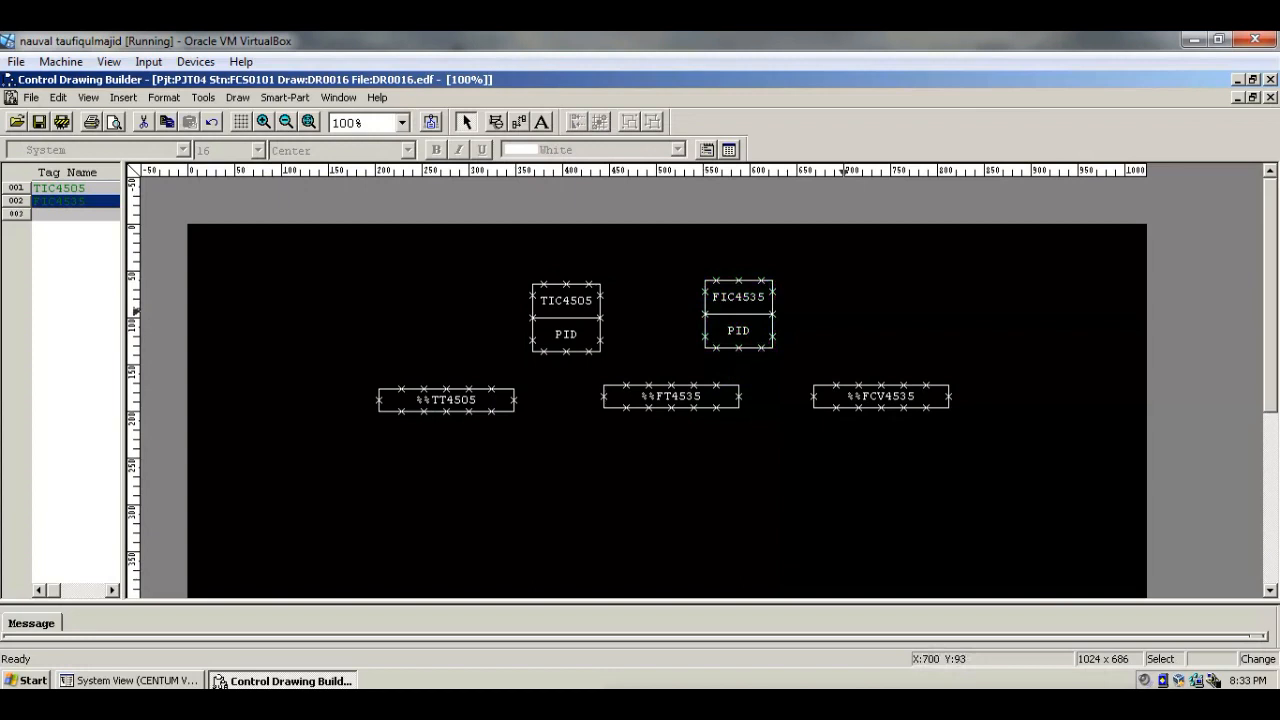
# - Wire the %%TT4505 block to the IN terminal of the TIC4505 PID block
pyautogui.click(592, 184)
pyautogui.click(519, 121)
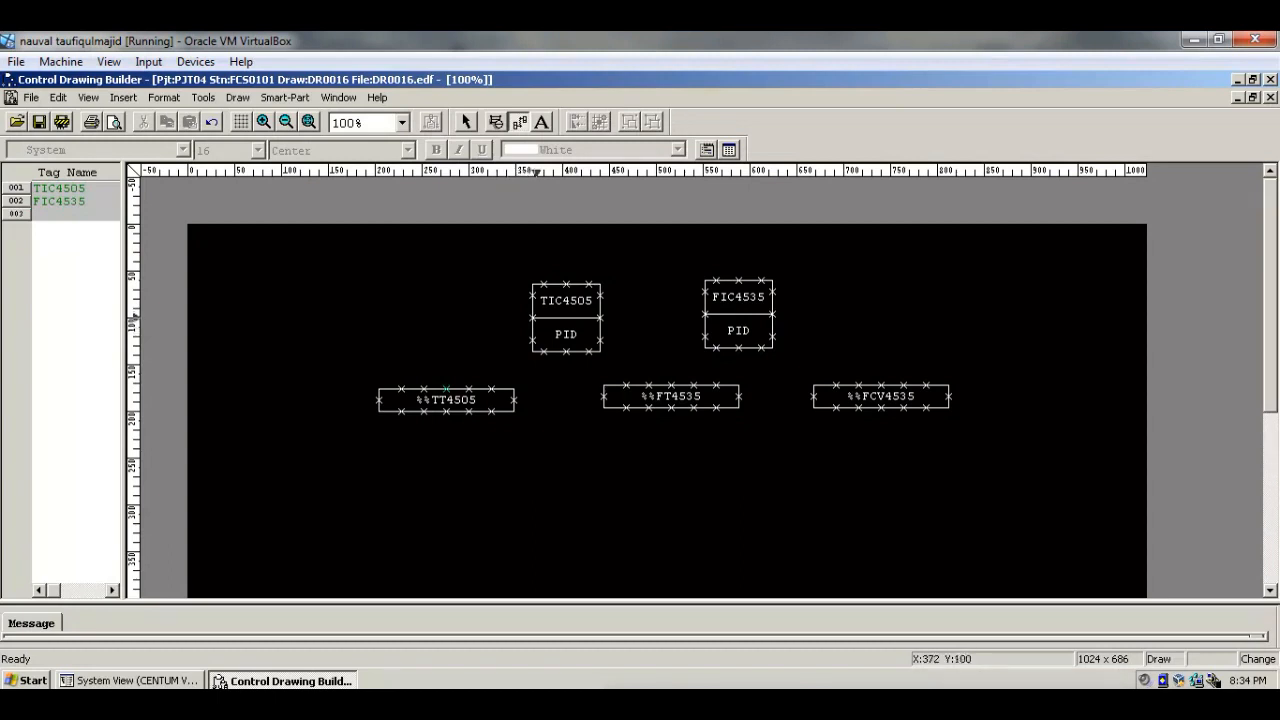
pyautogui.click(531, 318)
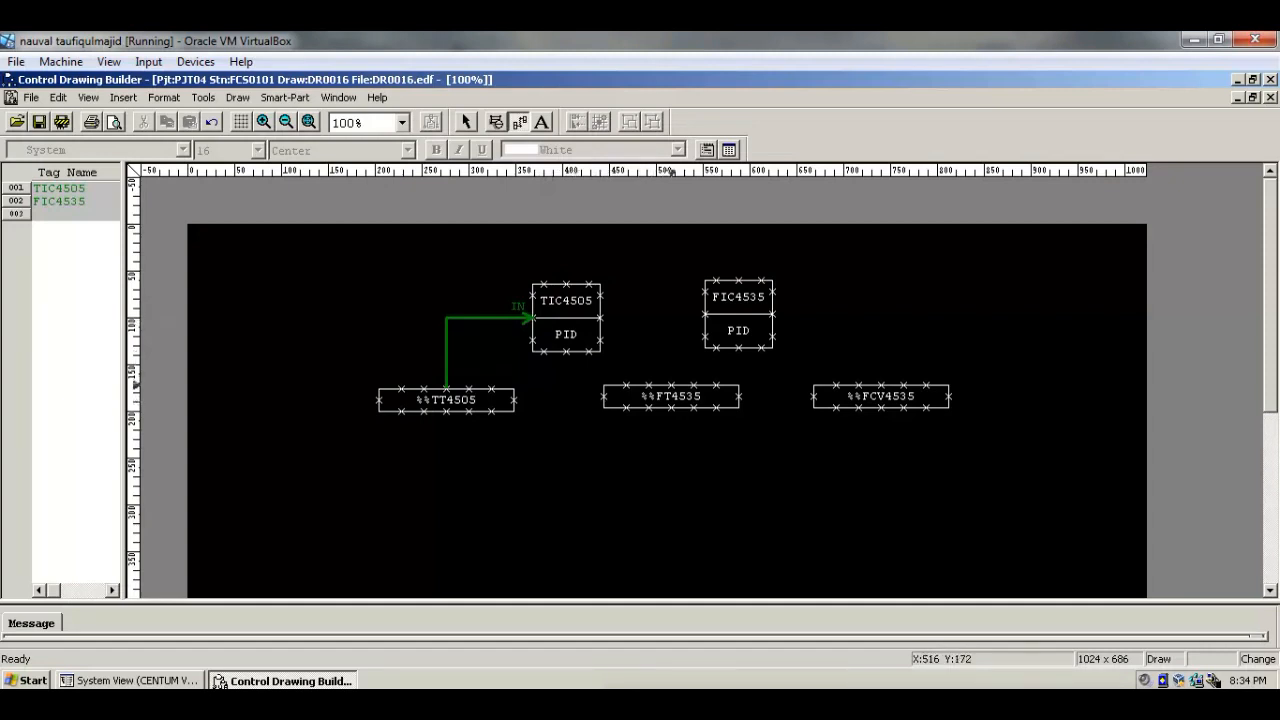
pyautogui.press('Escape')
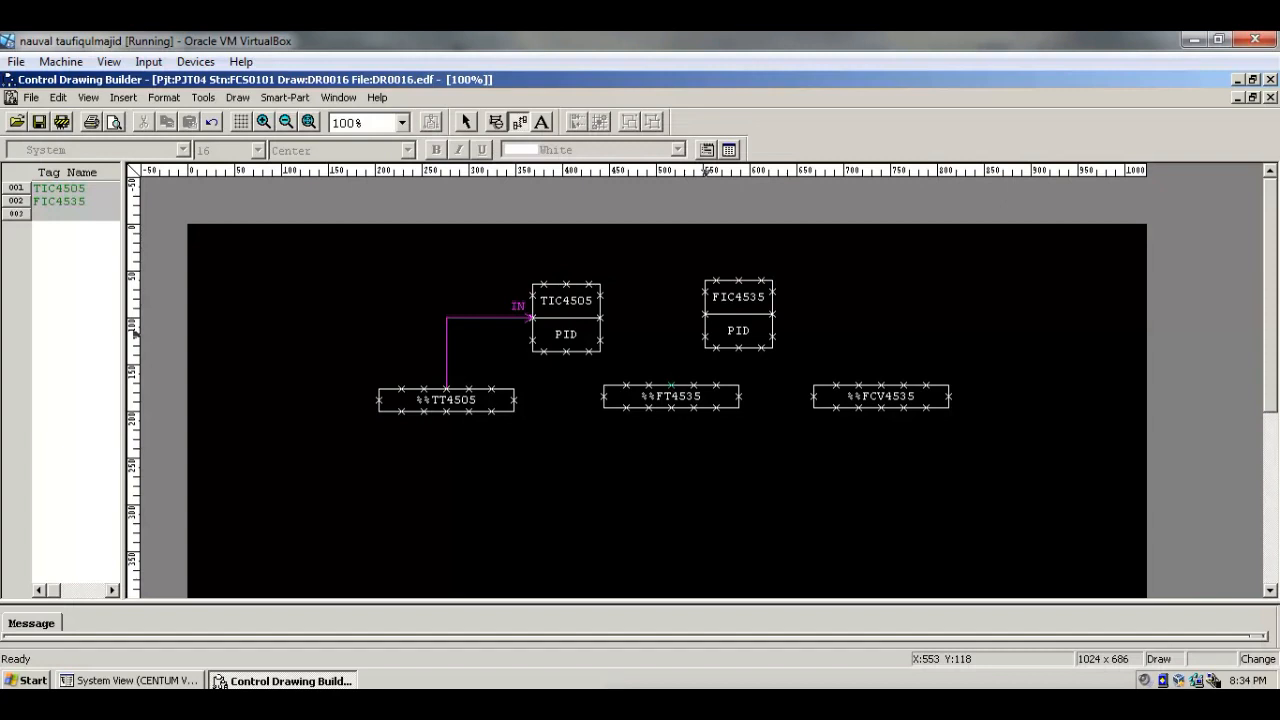
# - Wire %%FT4535 to the IN terminal of FIC4535 and connect TIC4505's OUT terminal to the FIC4535 block
pyautogui.click(705, 334)
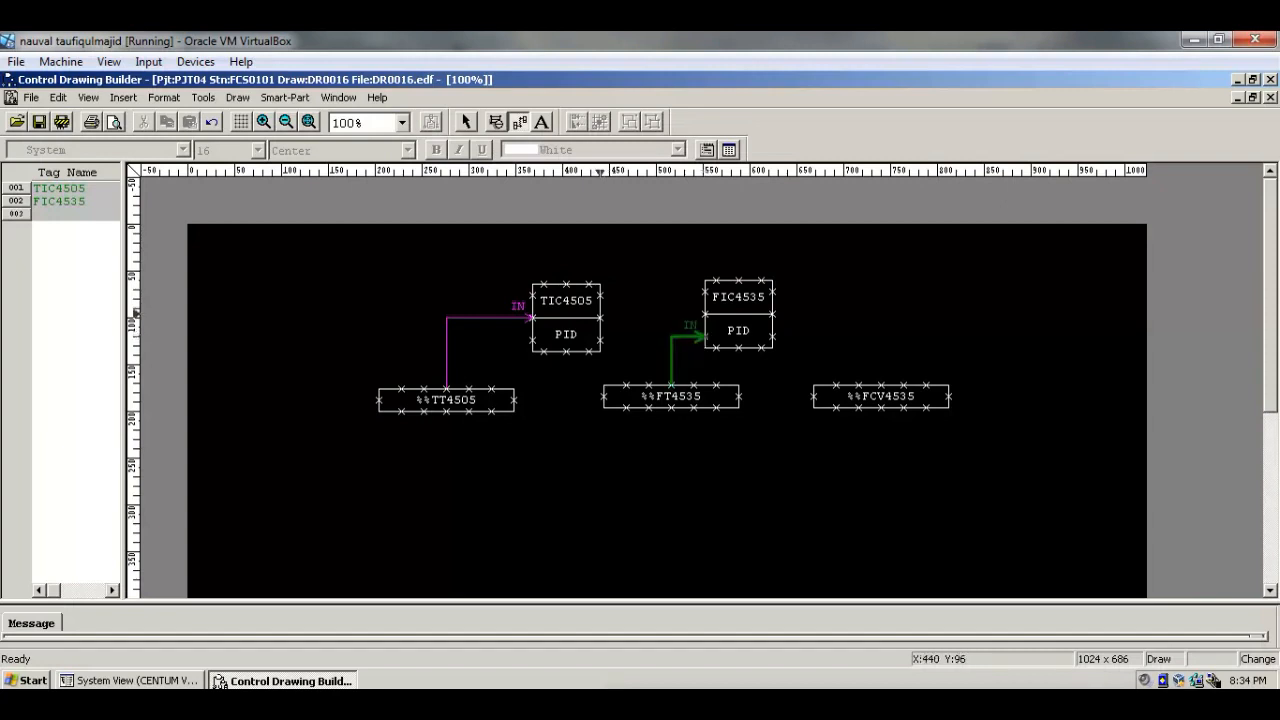
pyautogui.press('Escape')
pyautogui.click(705, 316)
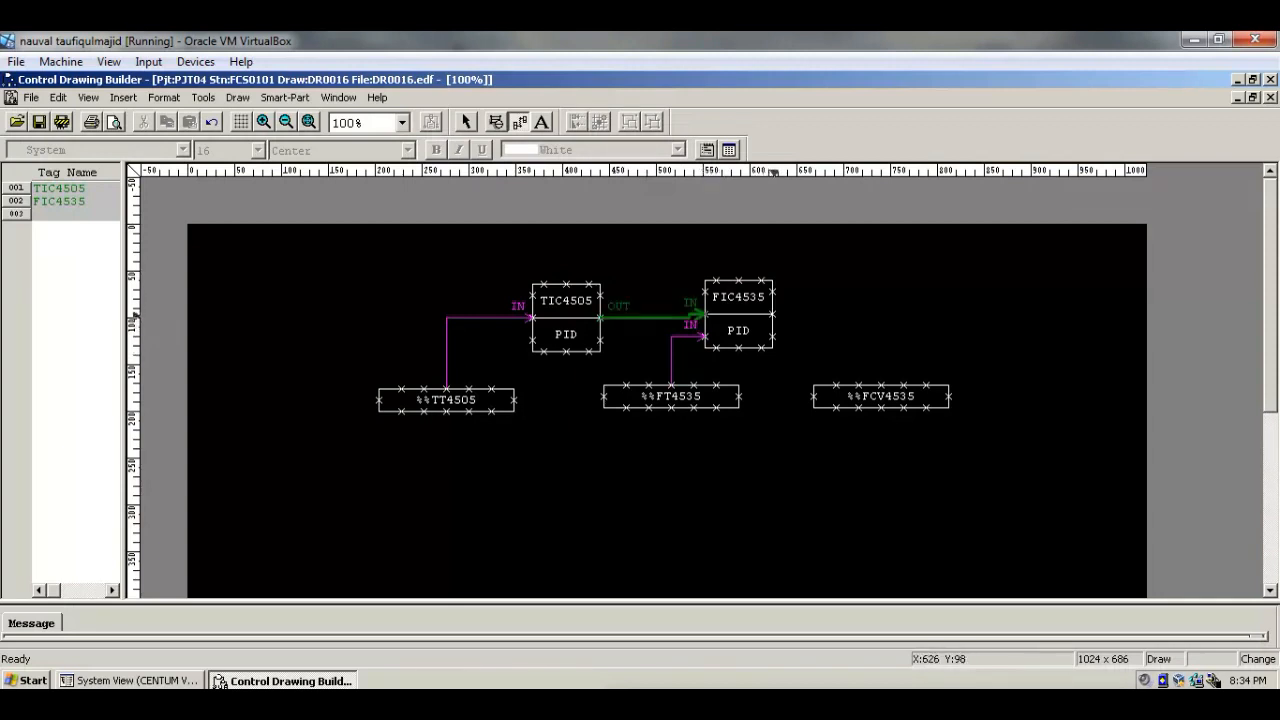
pyautogui.press('Escape')
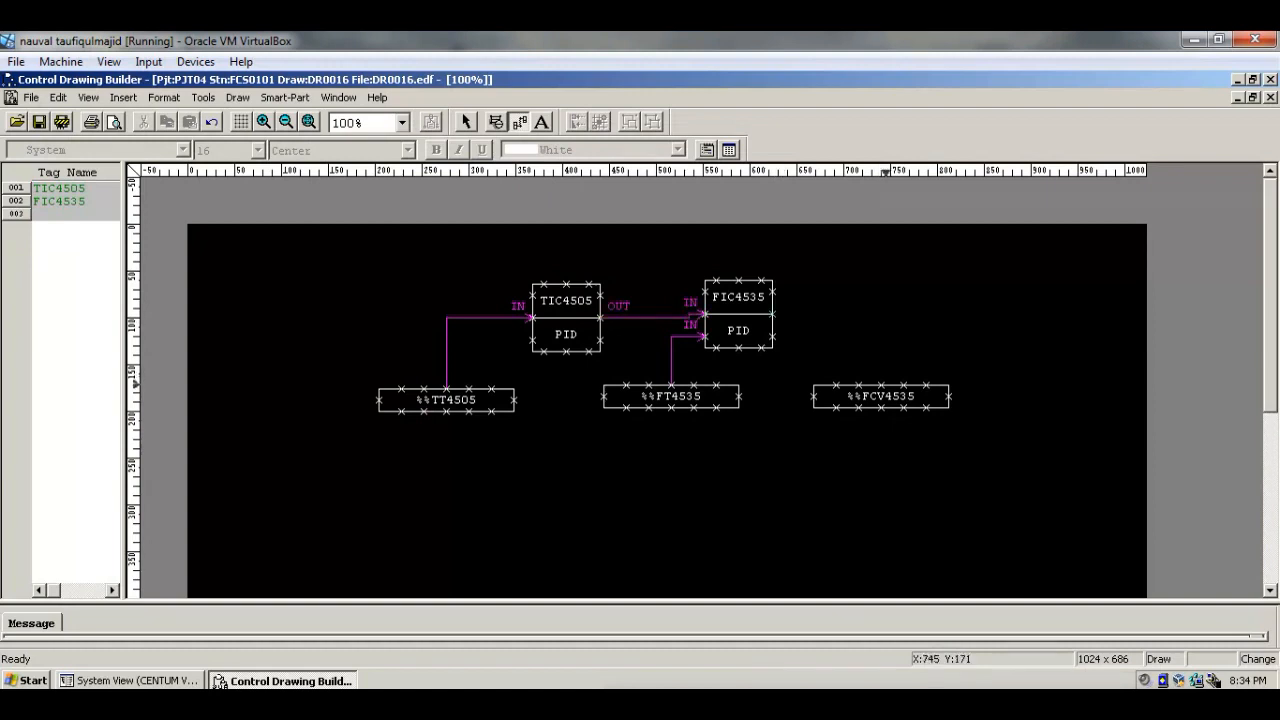
# - Wire the OUT terminal of FIC4535 to the %%FCV4535 block and return to selection mode
pyautogui.click(880, 384)
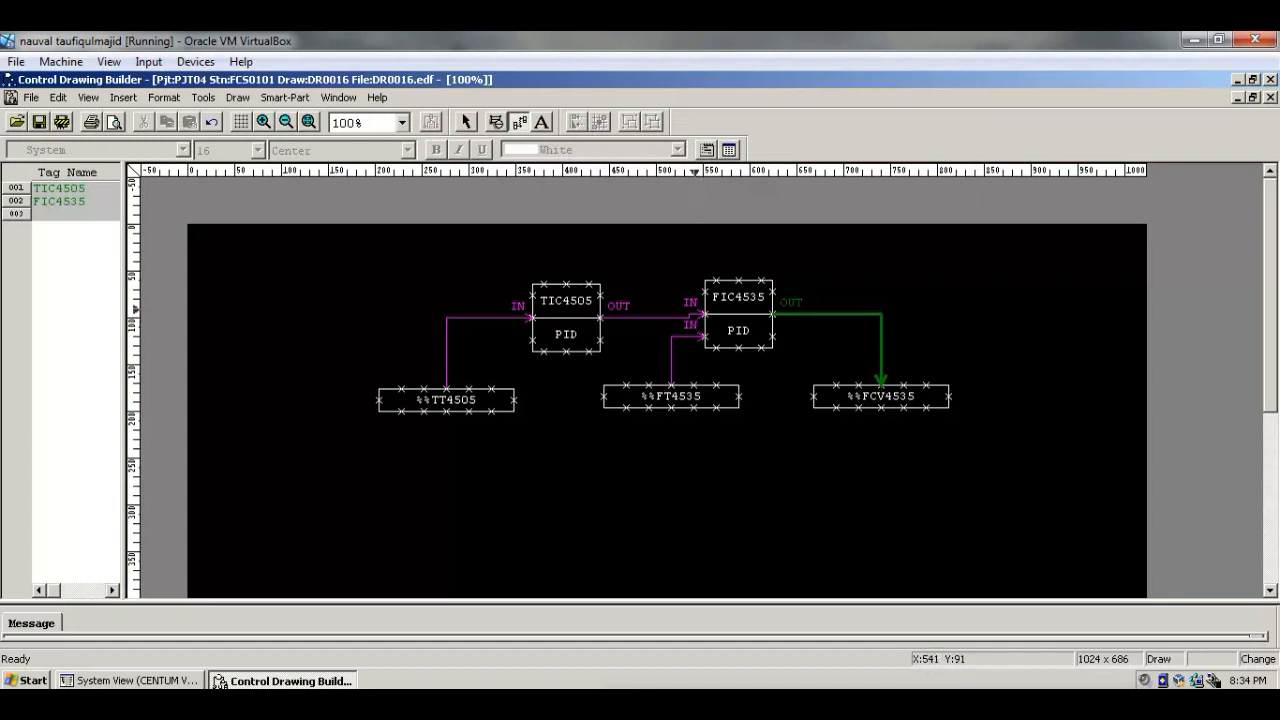
pyautogui.click(465, 121)
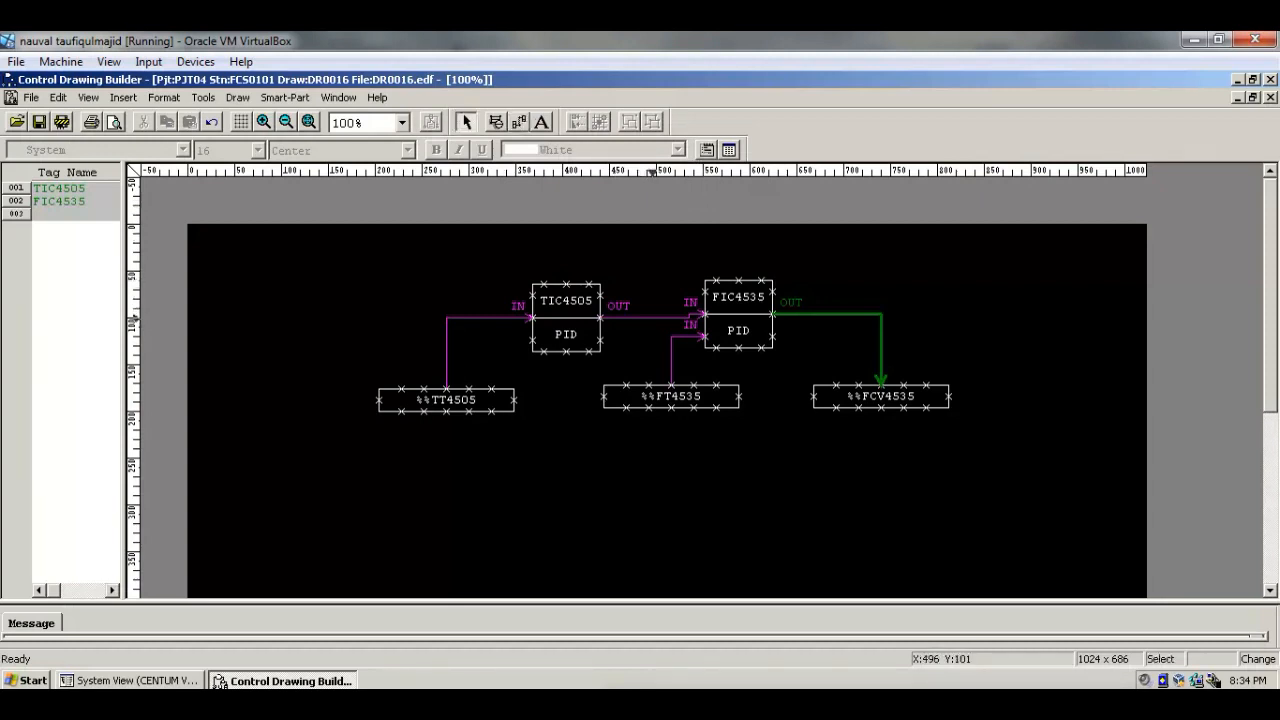
pyautogui.click(653, 315)
pyautogui.doubleClick(653, 315)
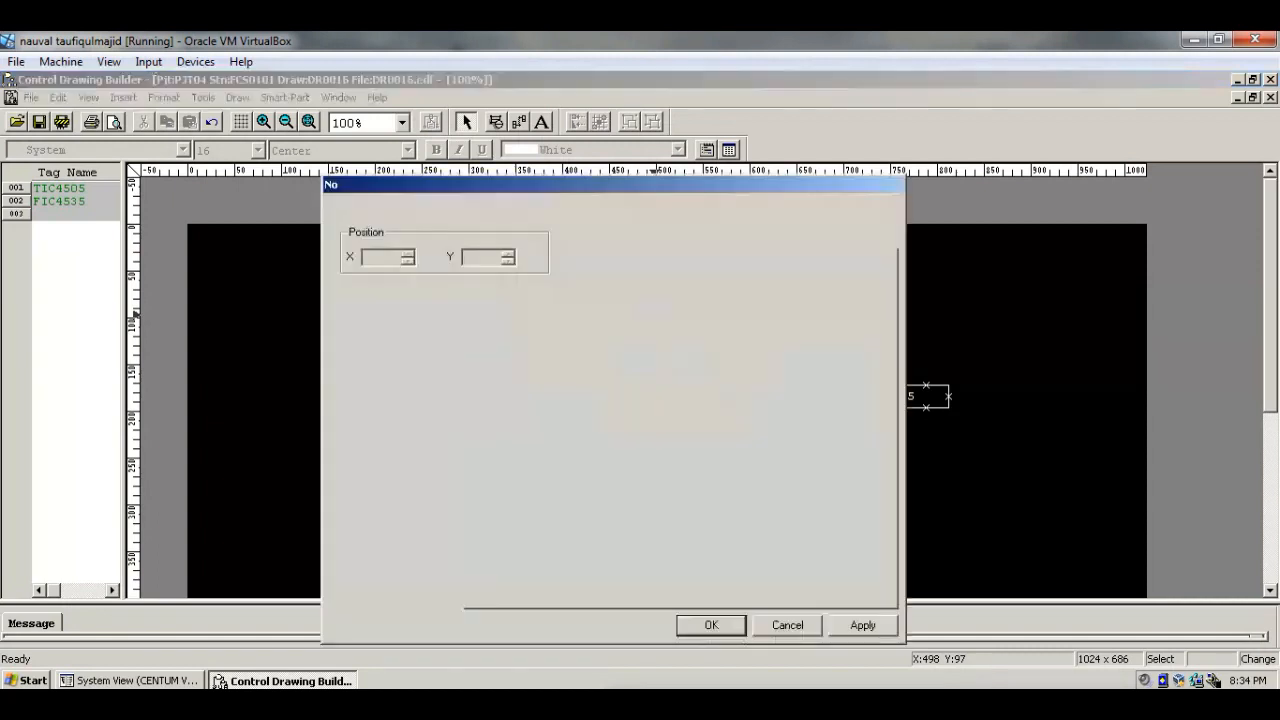
pyautogui.click(711, 625)
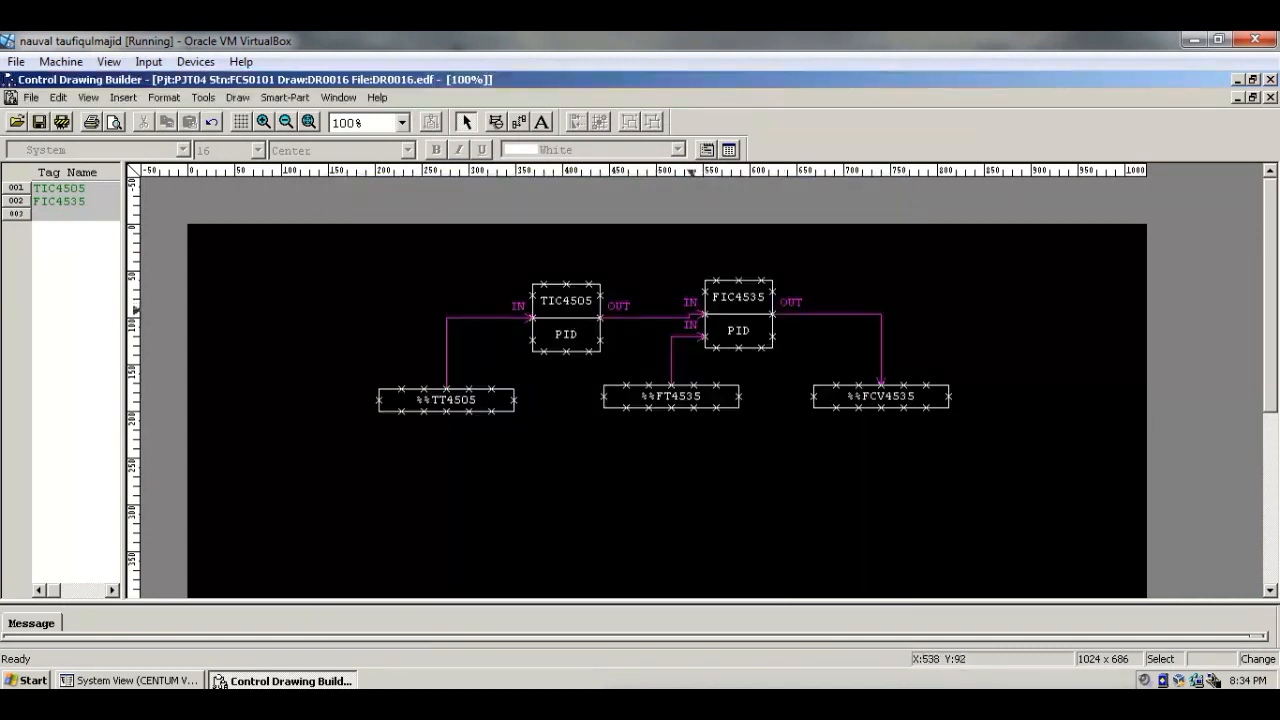
pyautogui.rightClick(696, 311)
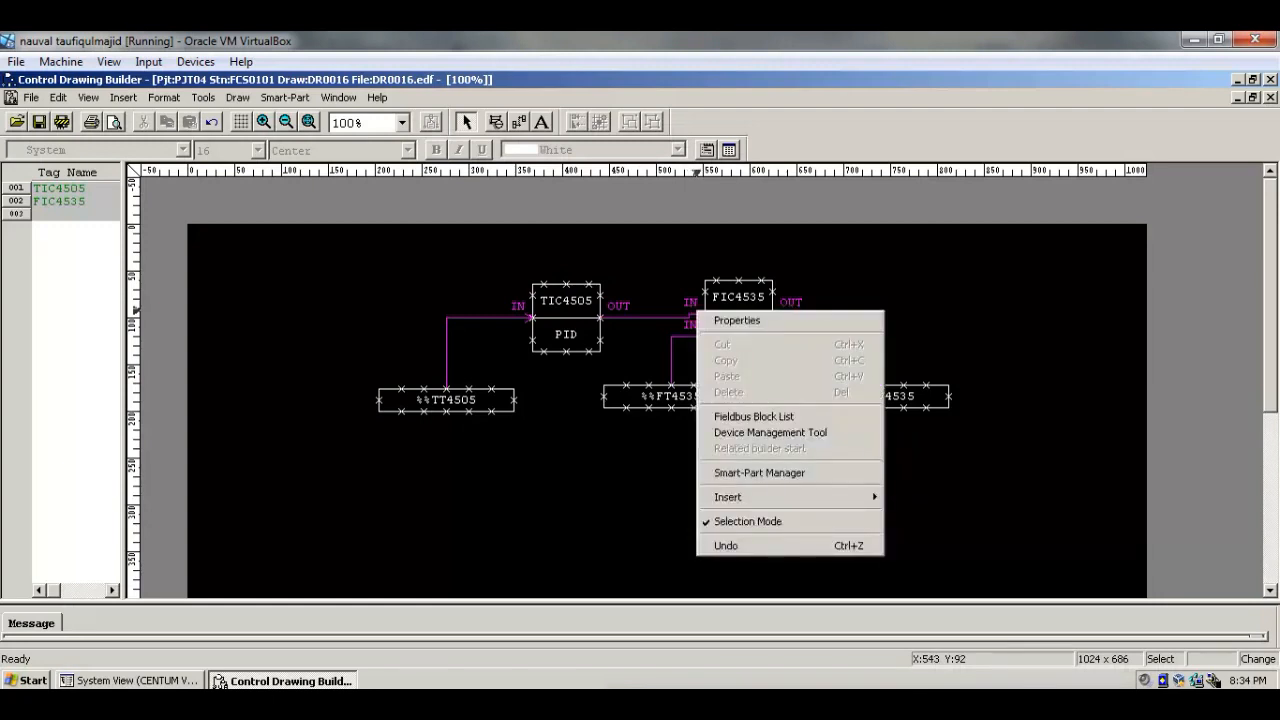
pyautogui.press('Escape')
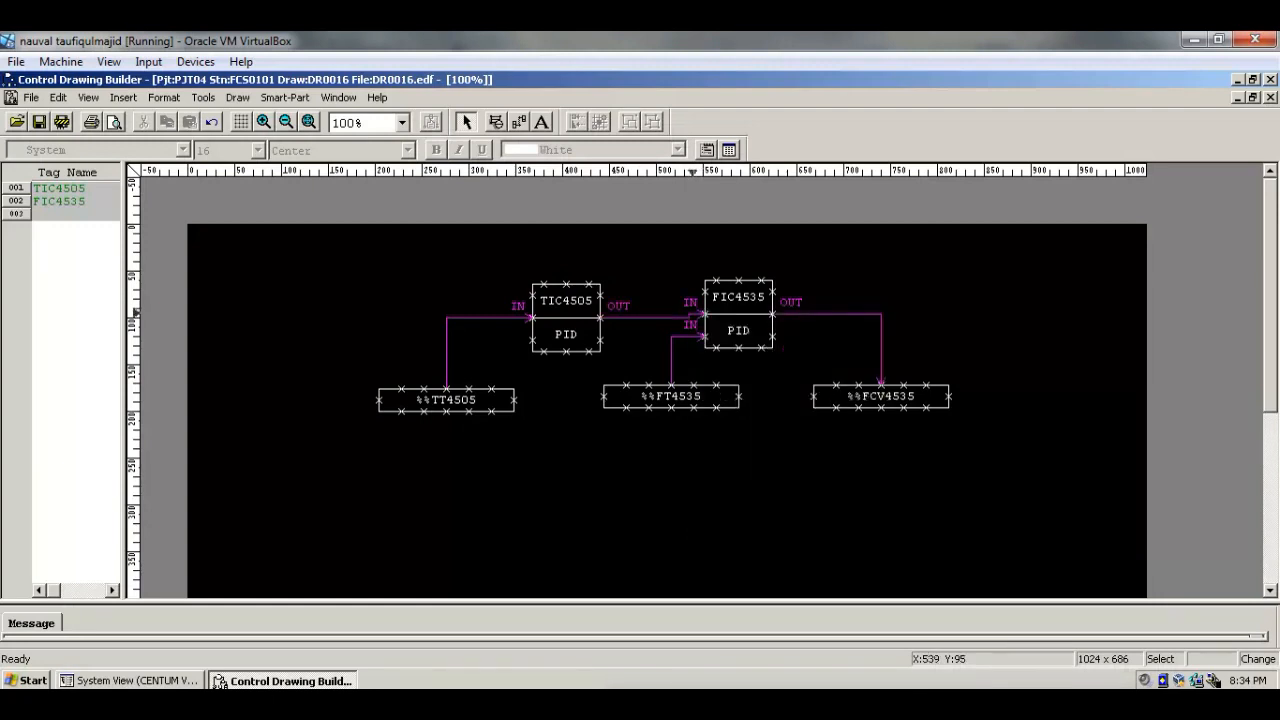
pyautogui.doubleClick(692, 317)
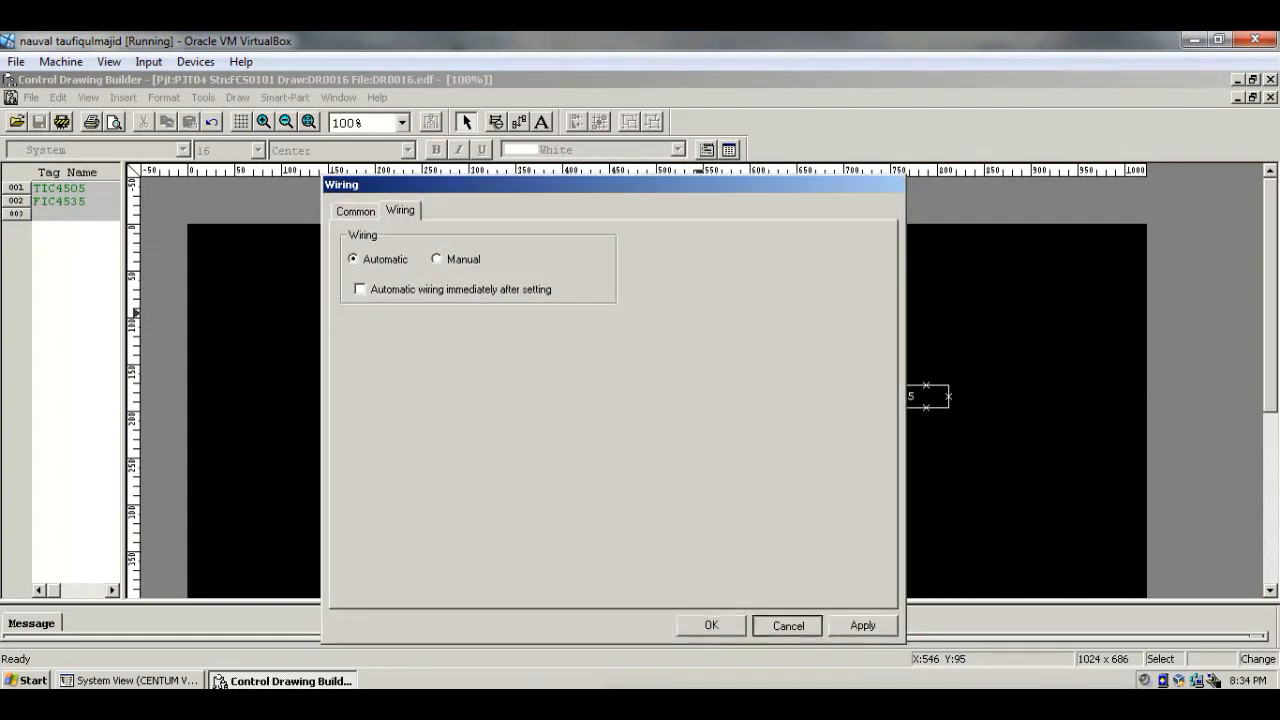
pyautogui.press('Escape')
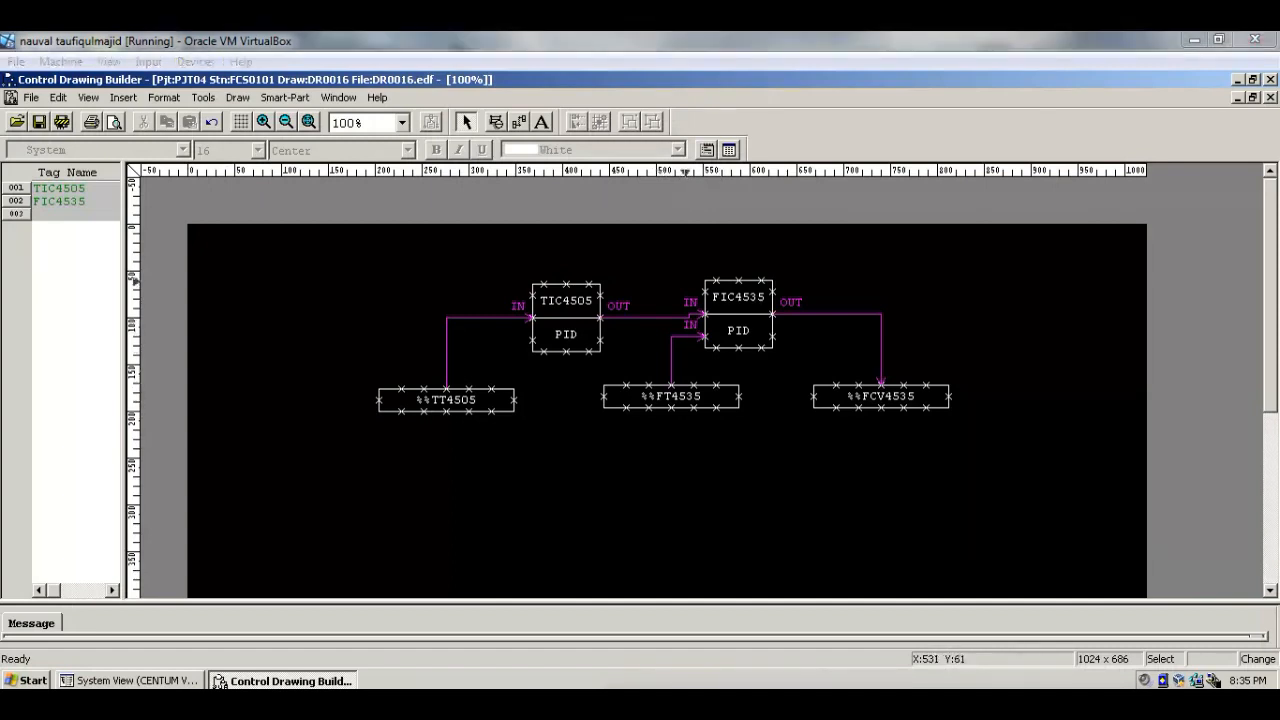
pyautogui.rightClick(690, 298)
pyautogui.click(741, 509)
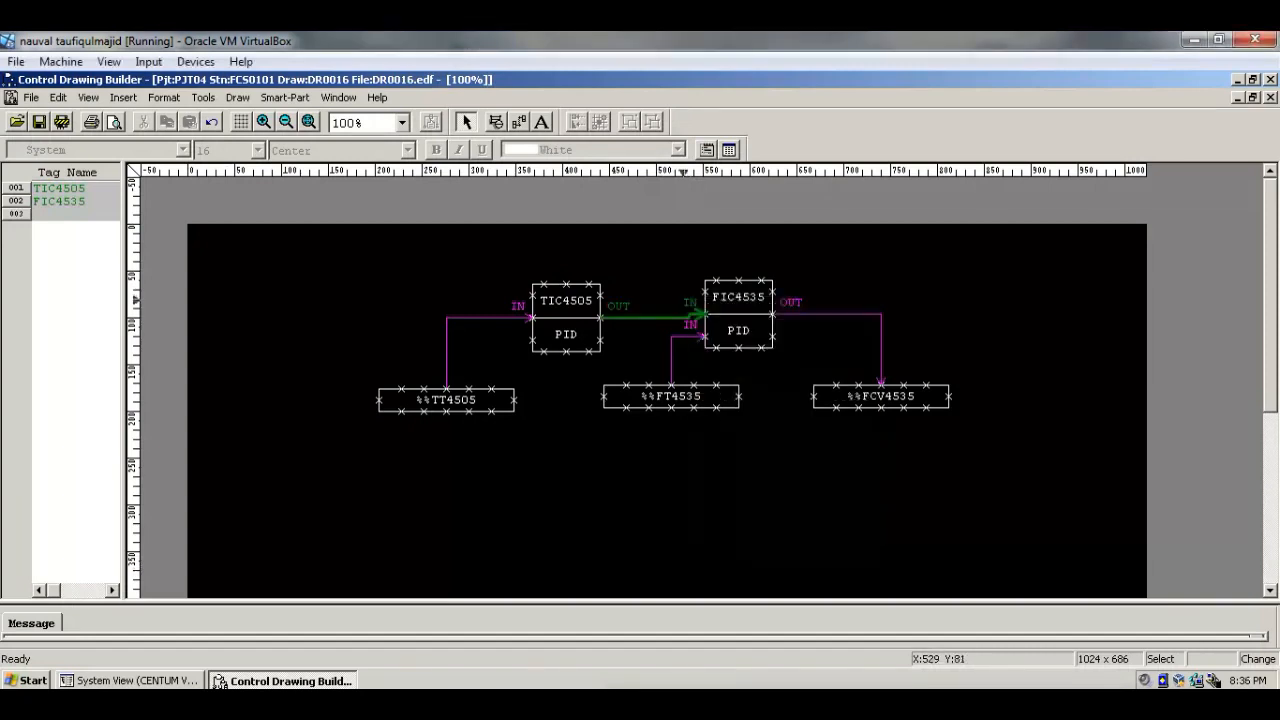
# - Change the FIC4535 end of the wire from TIC4505 to the SET terminal of the IO1 group
pyautogui.rightClick(692, 300)
pyautogui.moveTo(740, 334)
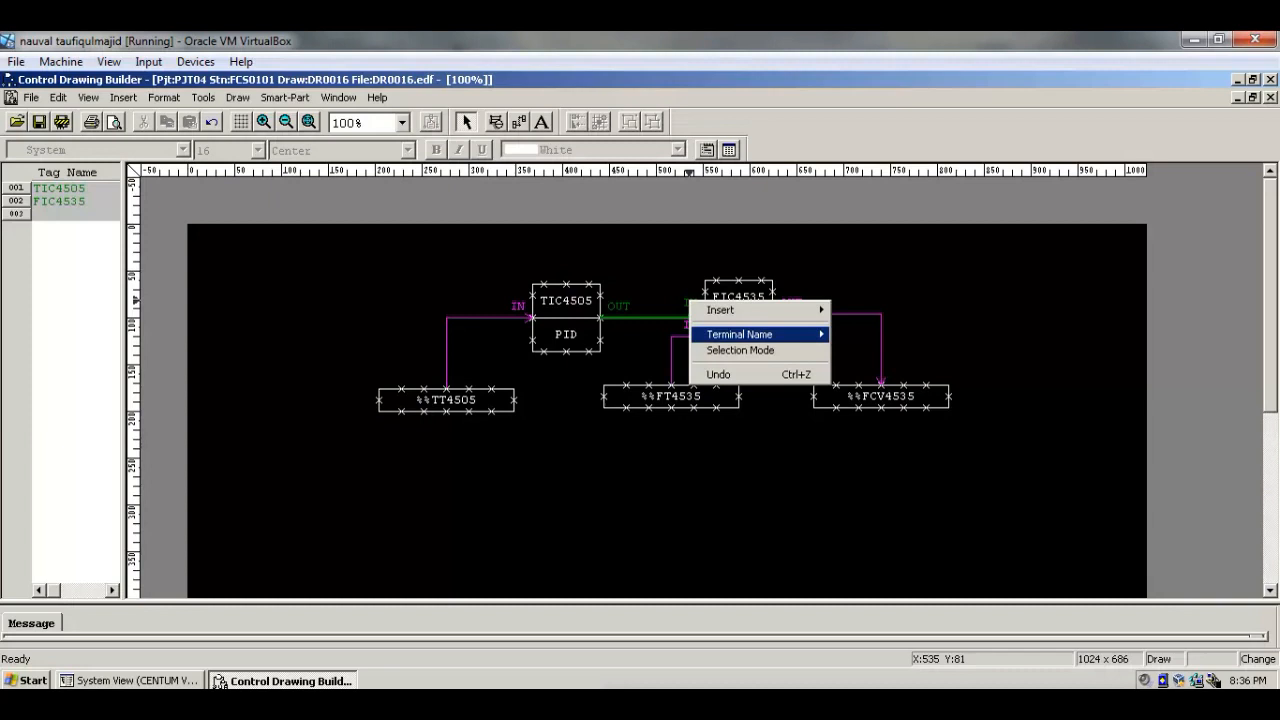
pyautogui.moveTo(852, 334)
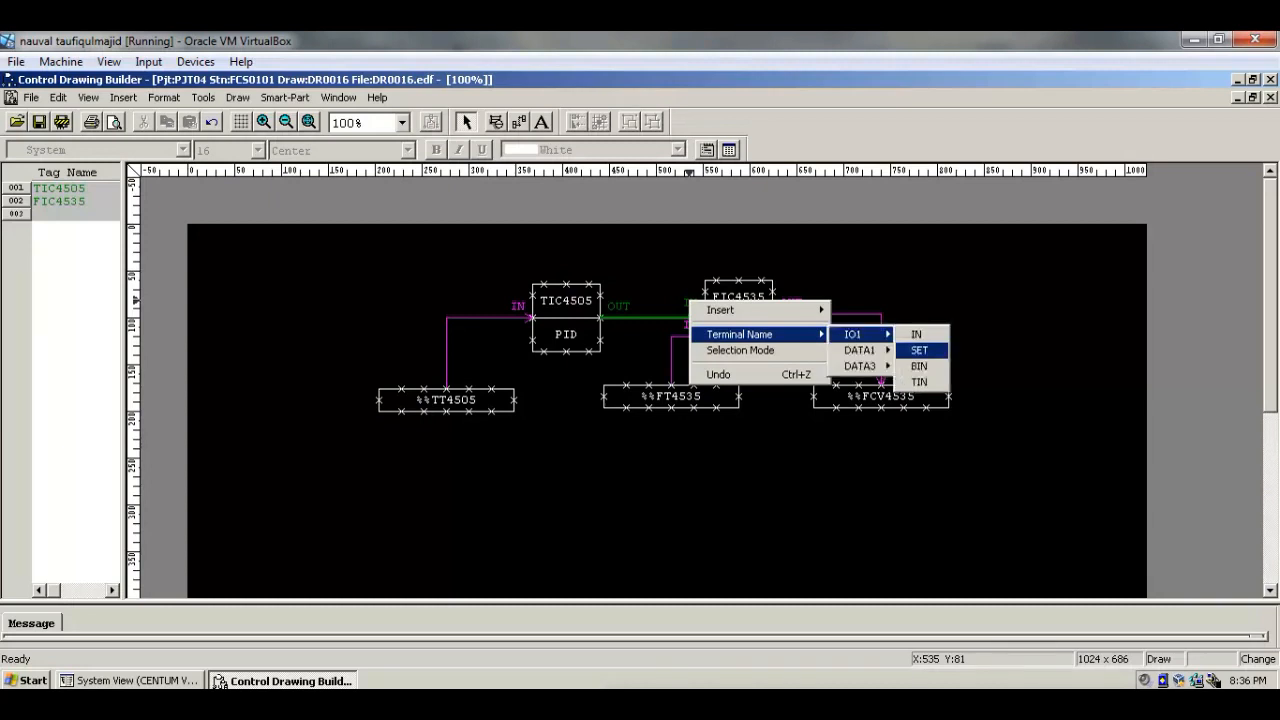
pyautogui.click(919, 350)
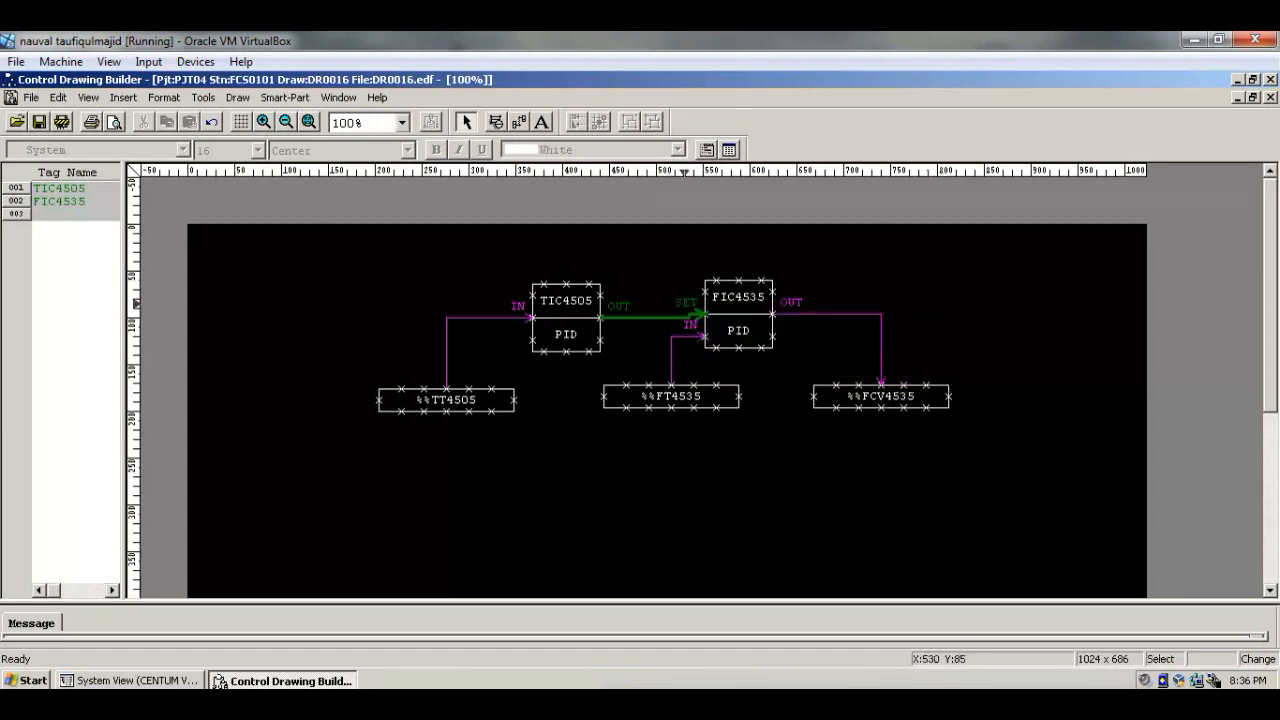
pyautogui.click(617, 295)
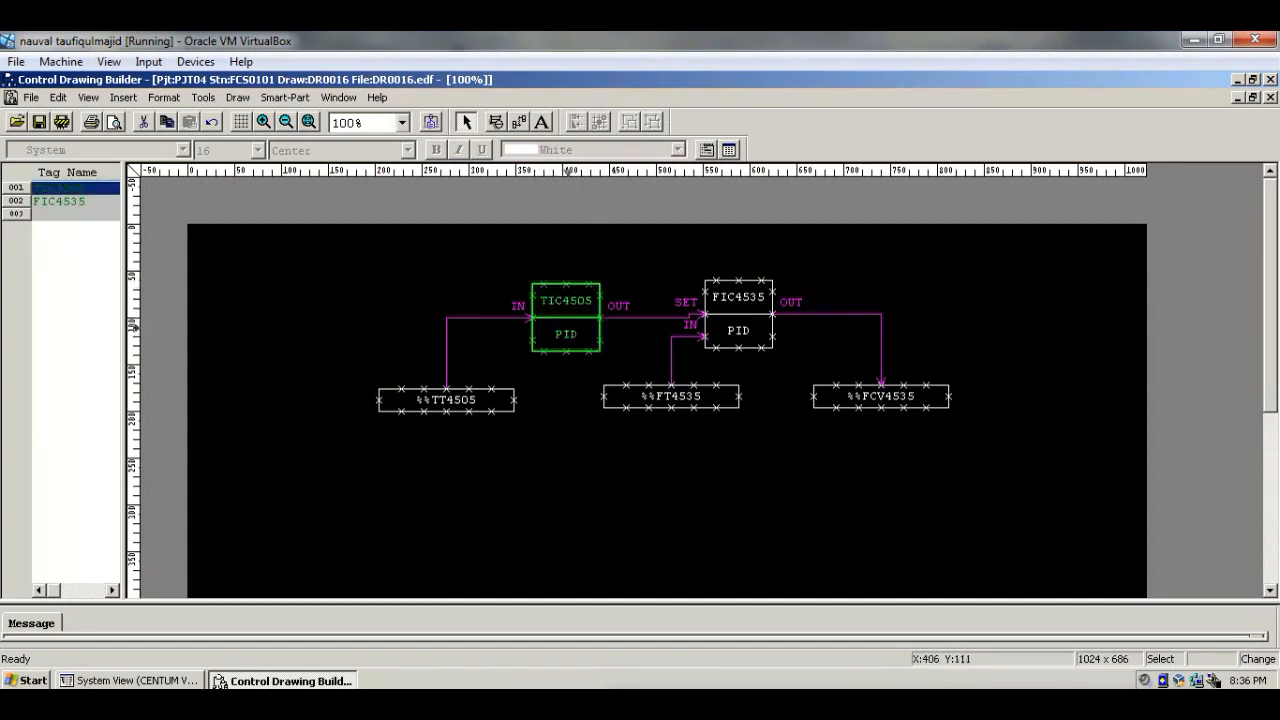
# - Open the function block detail of TIC4505 and enter the tag comment "temp ind cont"
pyautogui.click(566, 316)
pyautogui.click(338, 97)
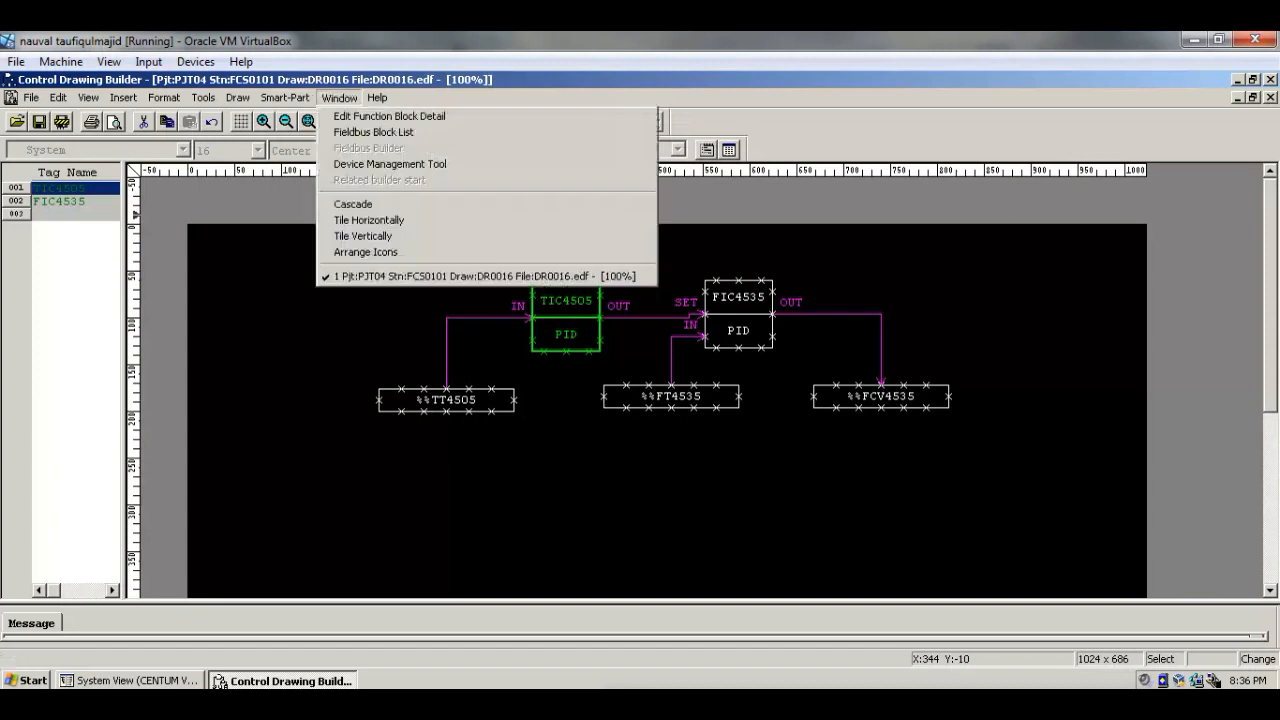
pyautogui.click(380, 117)
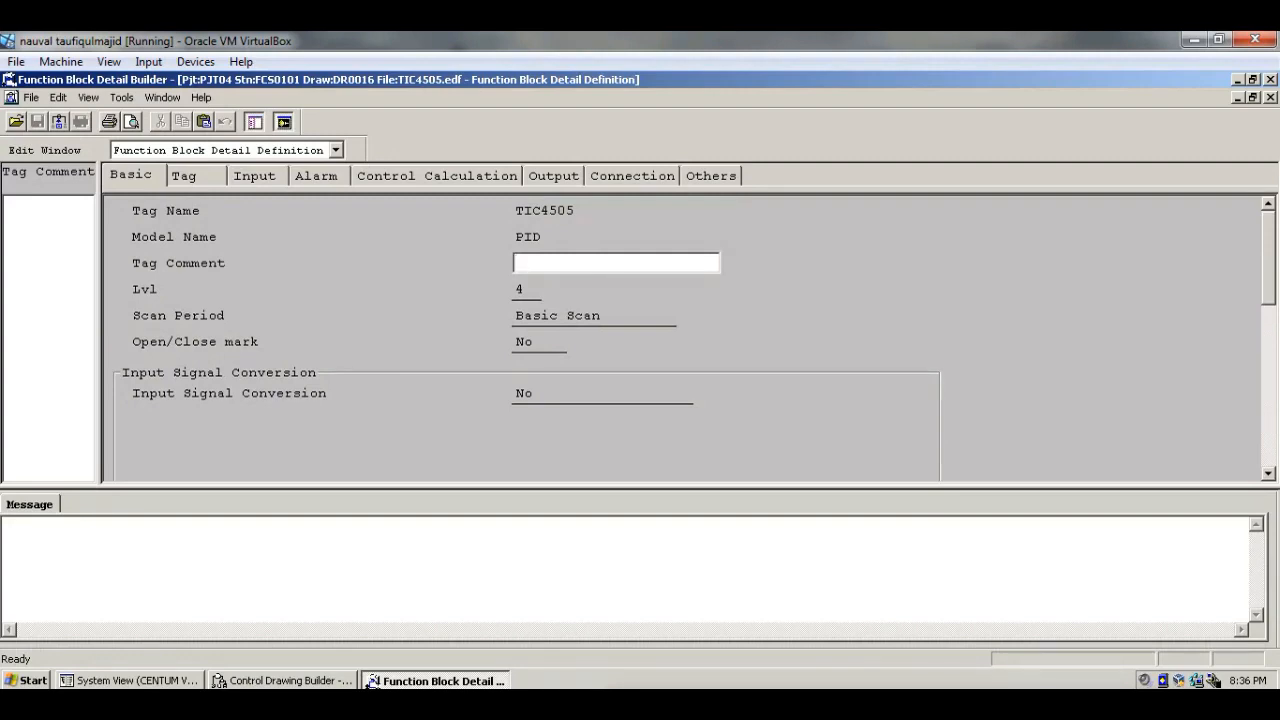
pyautogui.write('TE')
pyautogui.press('BackSpace')
pyautogui.press('BackSpace')
pyautogui.write('temp ind cont')
pyautogui.press('BackSpace')
pyautogui.write('t')
# - Set TIC4505's measurement tracking in MAN mode to Yes, then save and close its detail definition
pyautogui.scroll(-5, 370, 683)
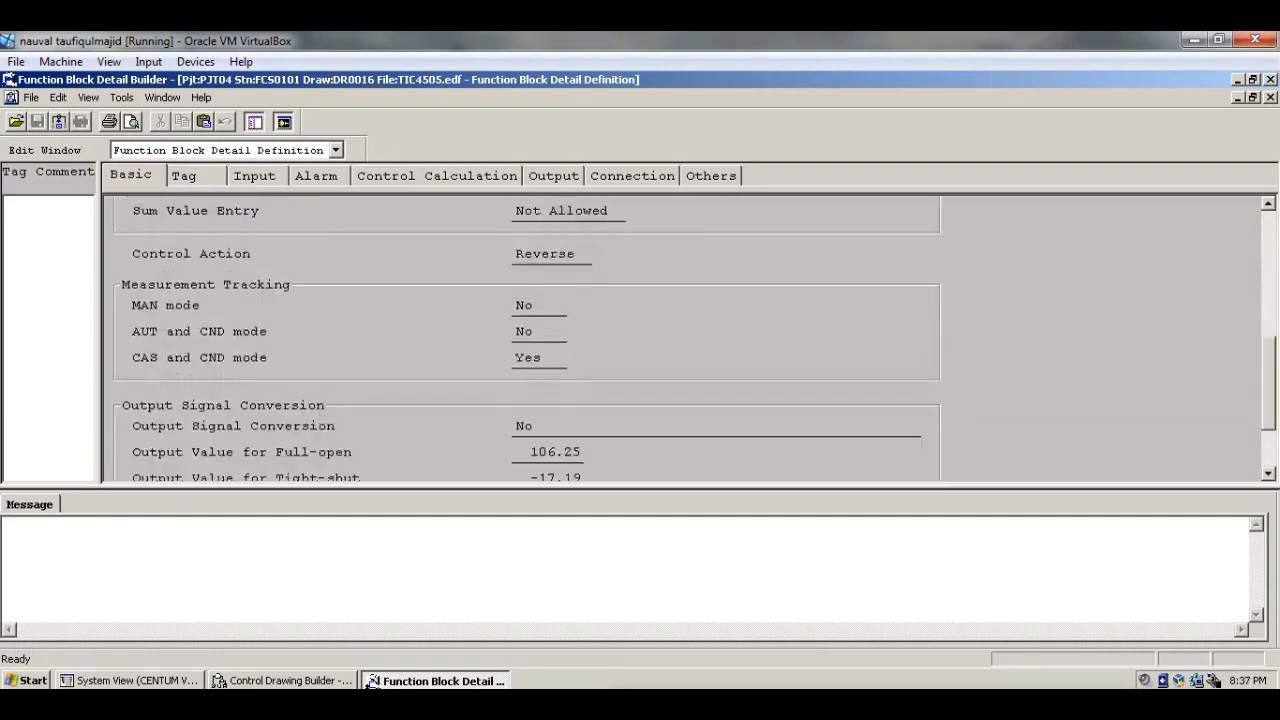
pyautogui.click(538, 306)
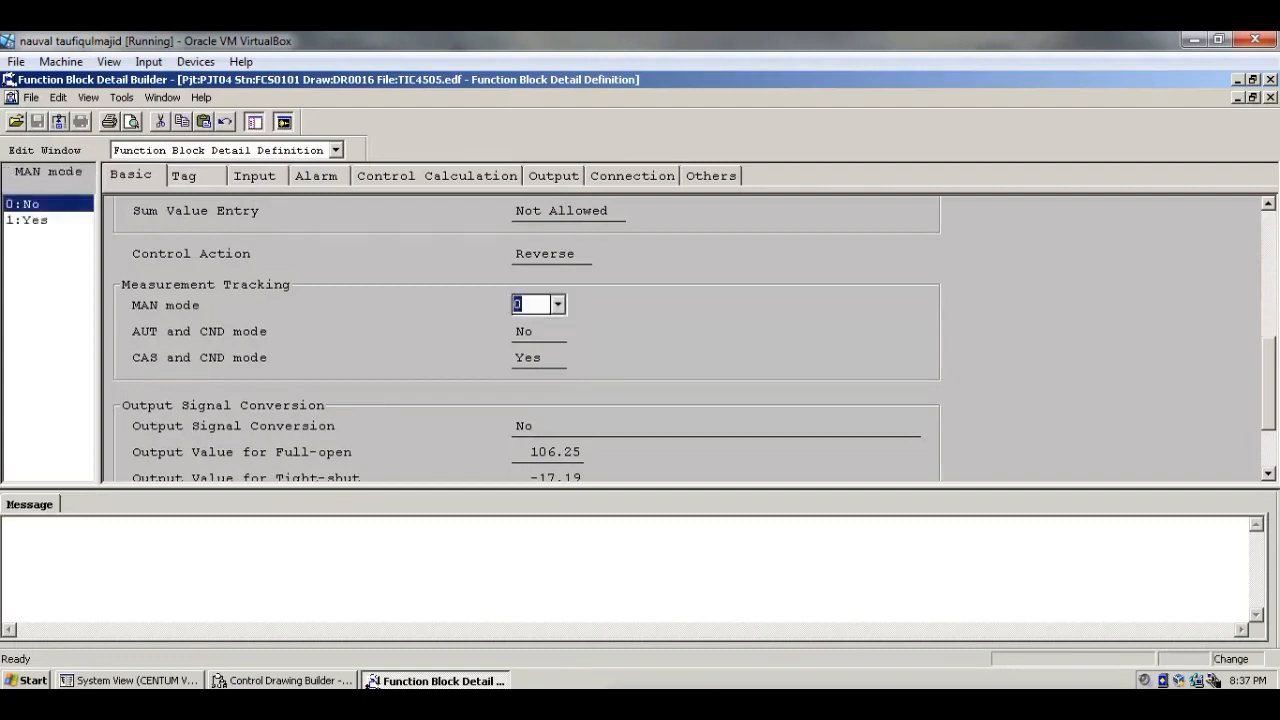
pyautogui.click(557, 305)
pyautogui.press('Down')
pyautogui.press('Return')
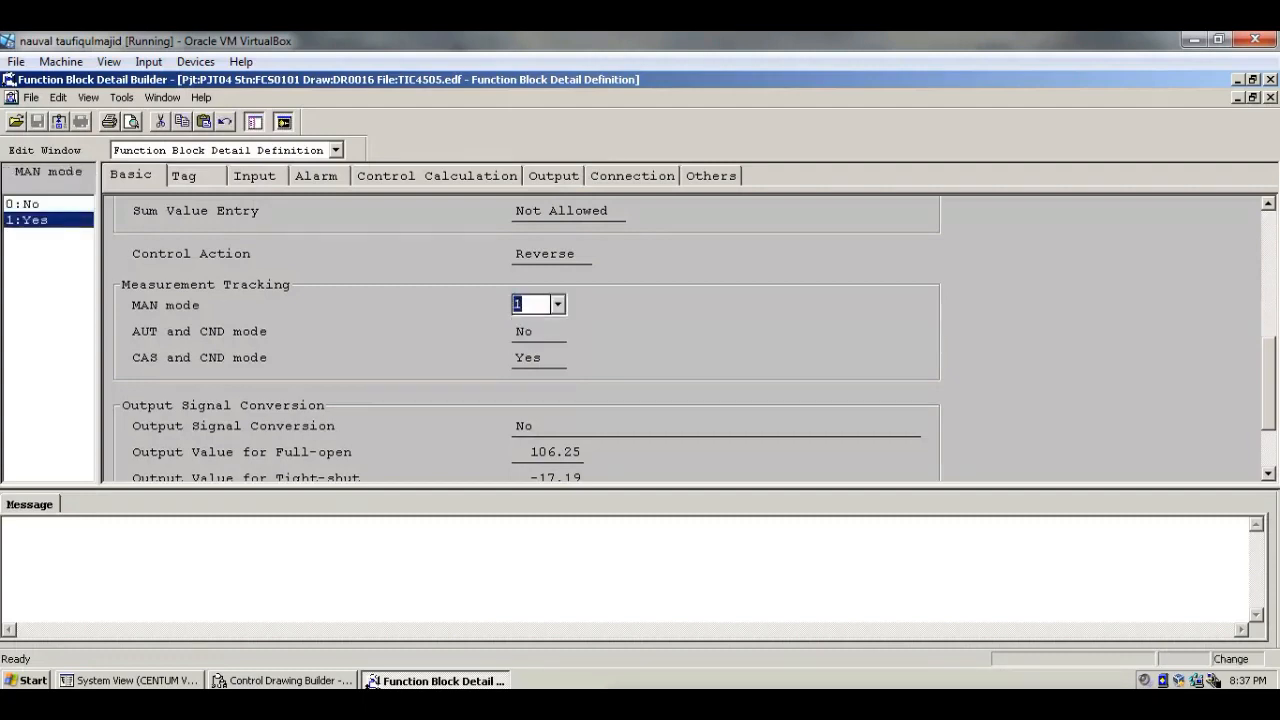
pyautogui.hotkey('ctrl', 's')
pyautogui.hotkey('ctrl', 'F4')
pyautogui.hotkey('alt', 'F4')
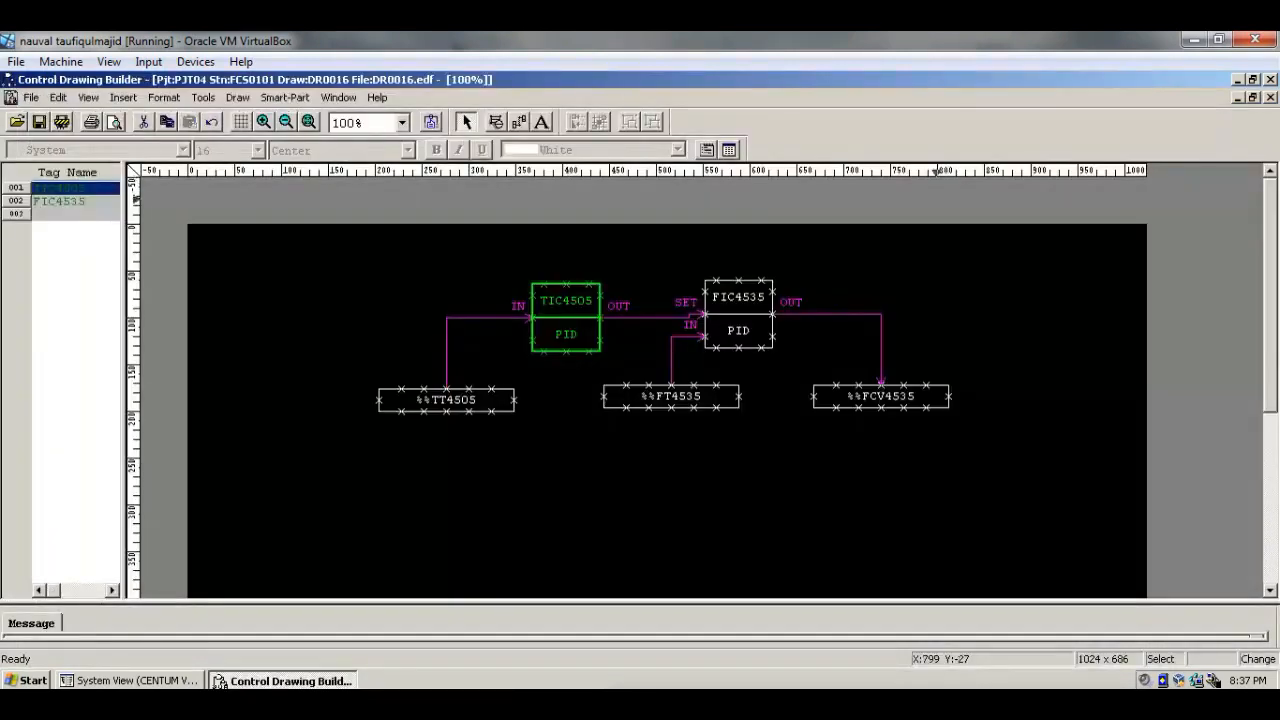
# - Open the function block detail of FIC4535 and enter the tag comment "flow ind con"
pyautogui.click(735, 333)
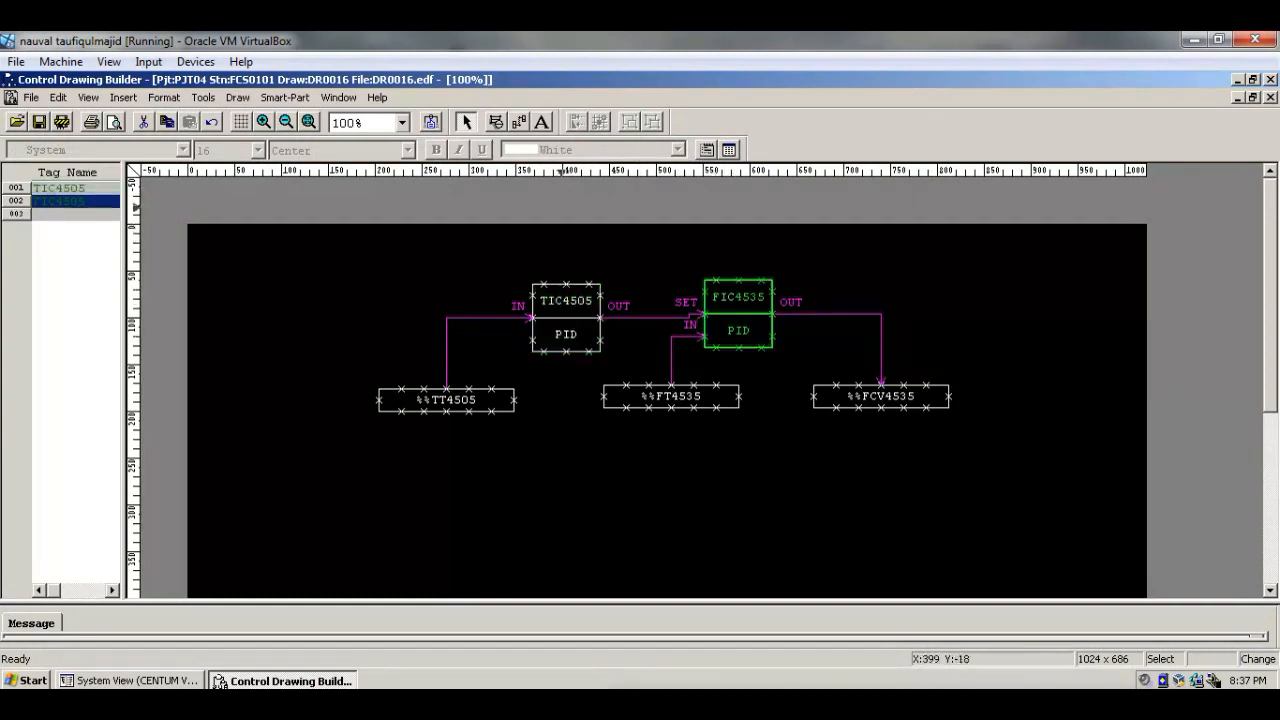
pyautogui.hotkey('alt', 'w')
pyautogui.press('Escape')
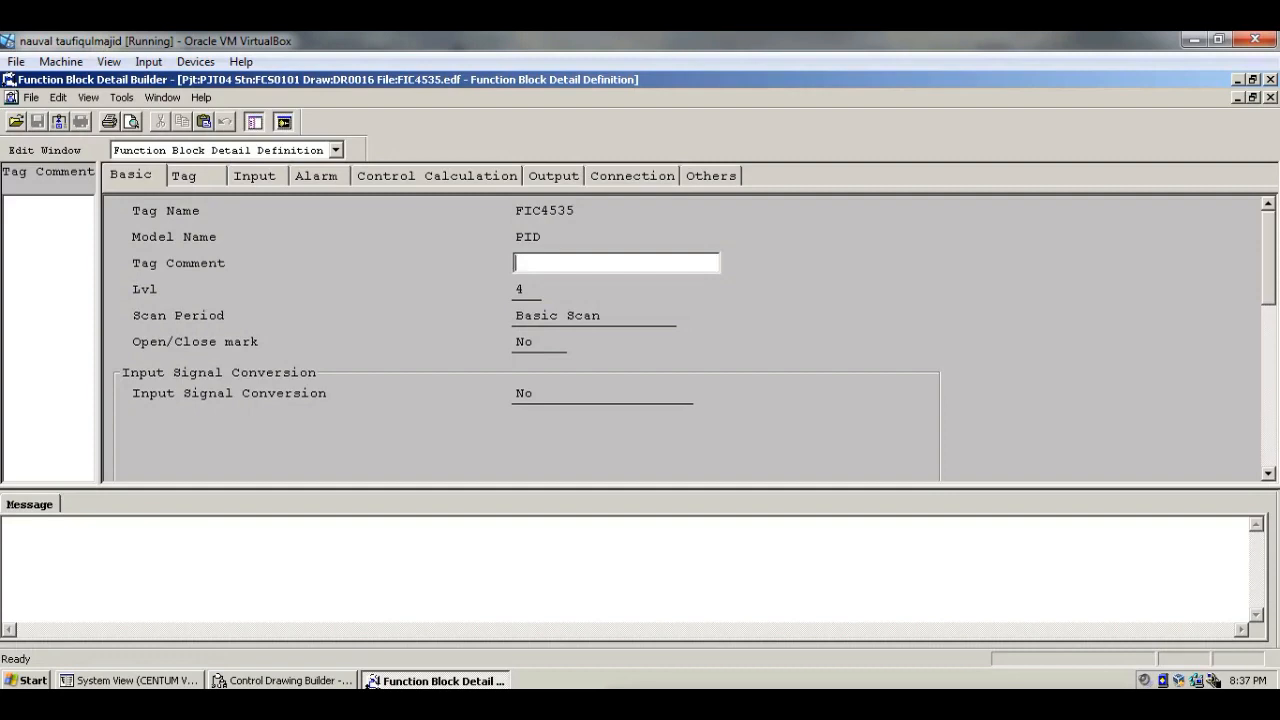
pyautogui.write('flow ind con')
# - Set FIC4535's measurement tracking in MAN mode to Yes, close its detail definition and save the control drawing
pyautogui.scroll(-1, 371, 684)
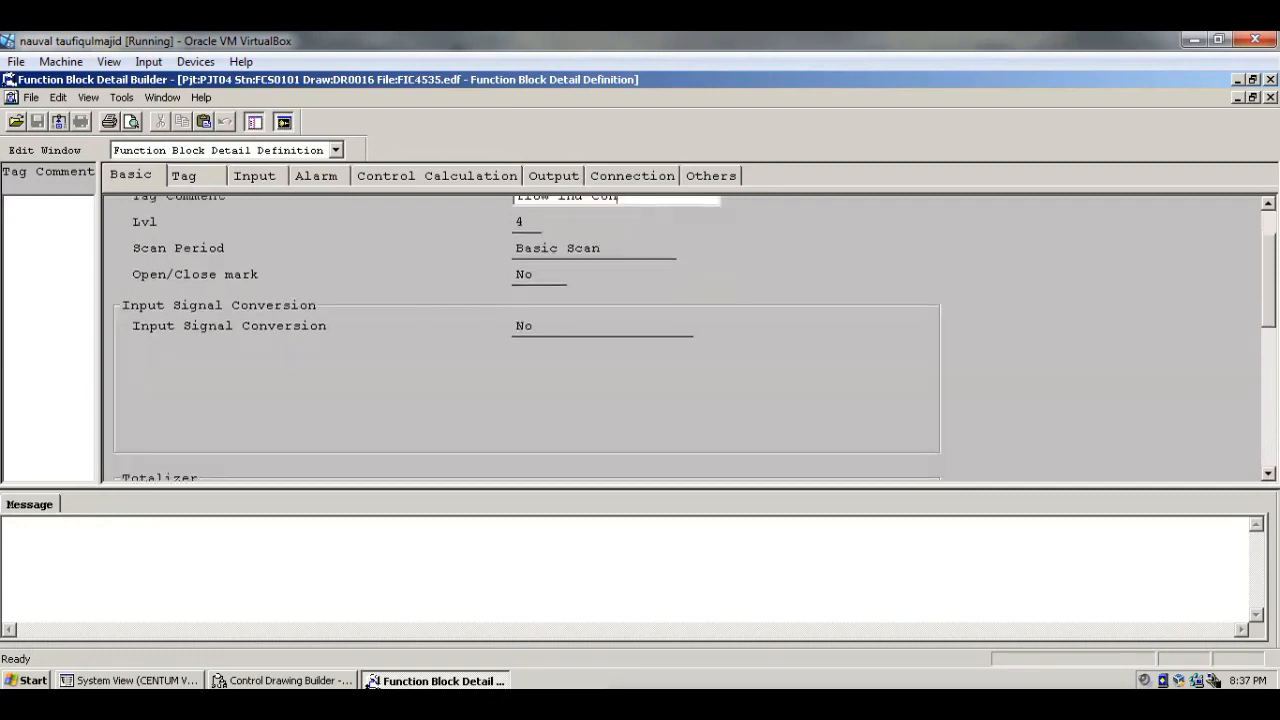
pyautogui.scroll(-7, 371, 684)
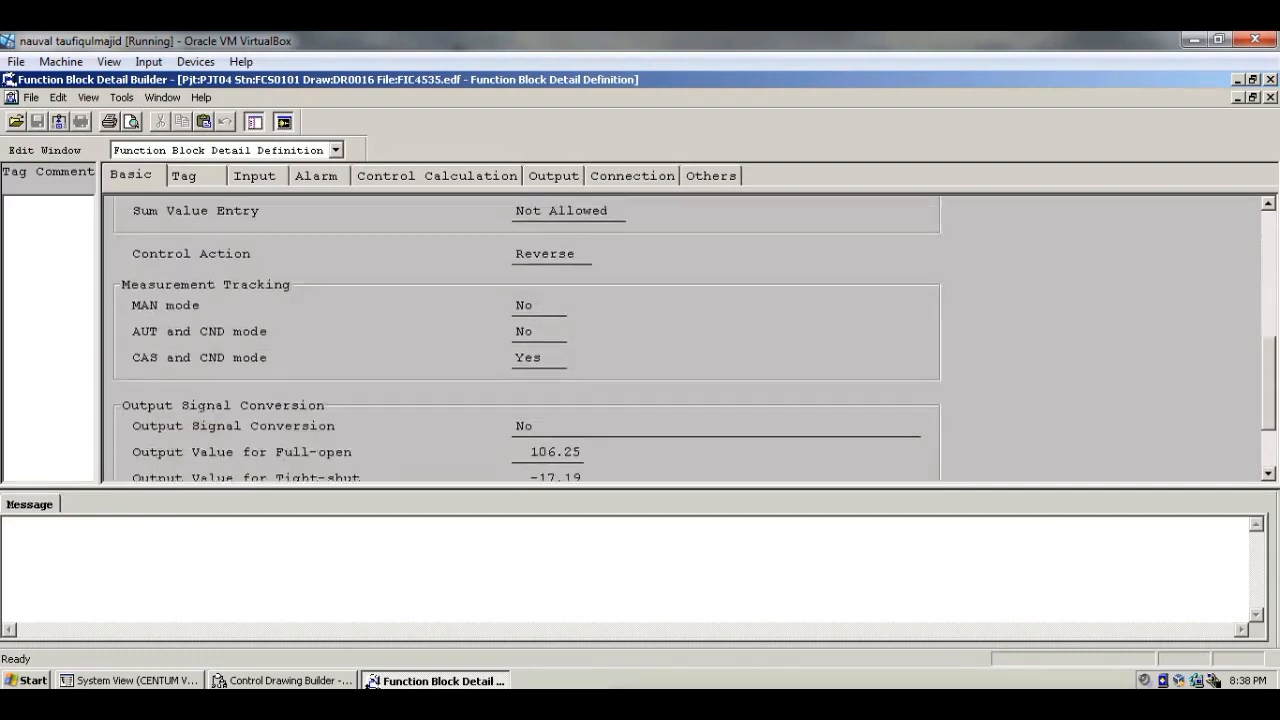
pyautogui.press('Return')
pyautogui.hotkey('alt', 'Down')
pyautogui.press('Down')
pyautogui.press('Return')
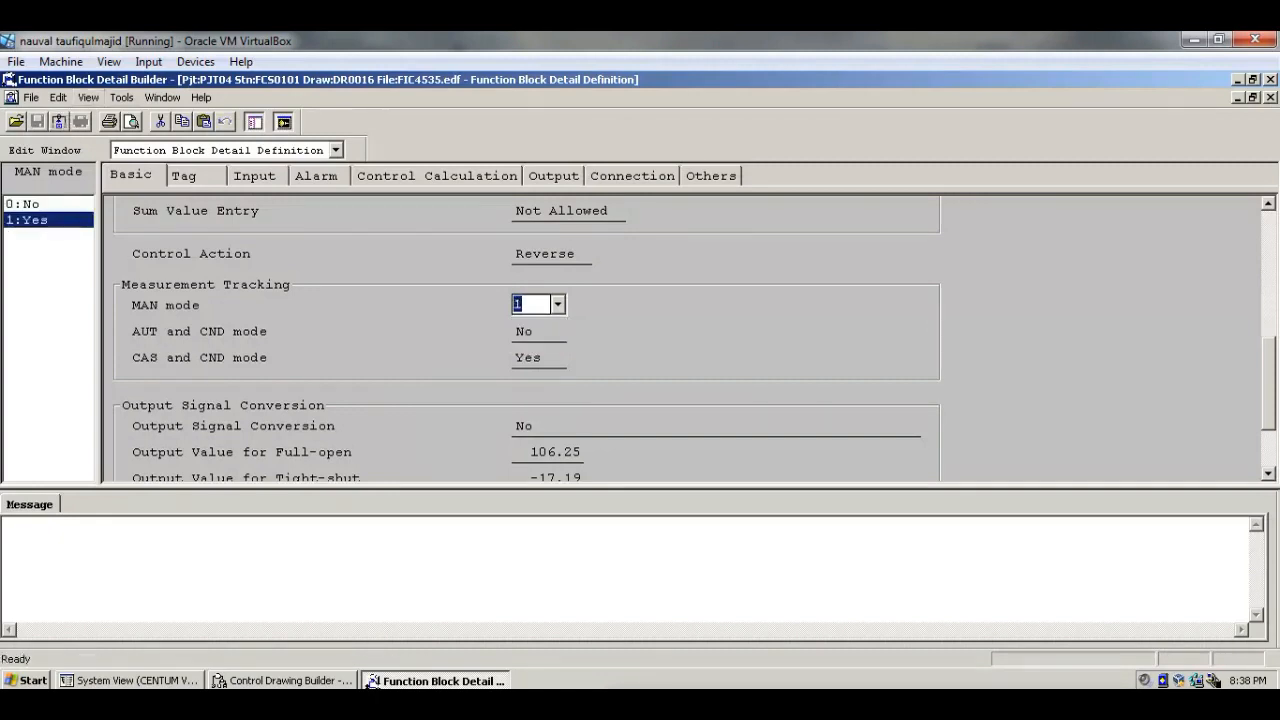
pyautogui.hotkey('ctrl', 'F4')
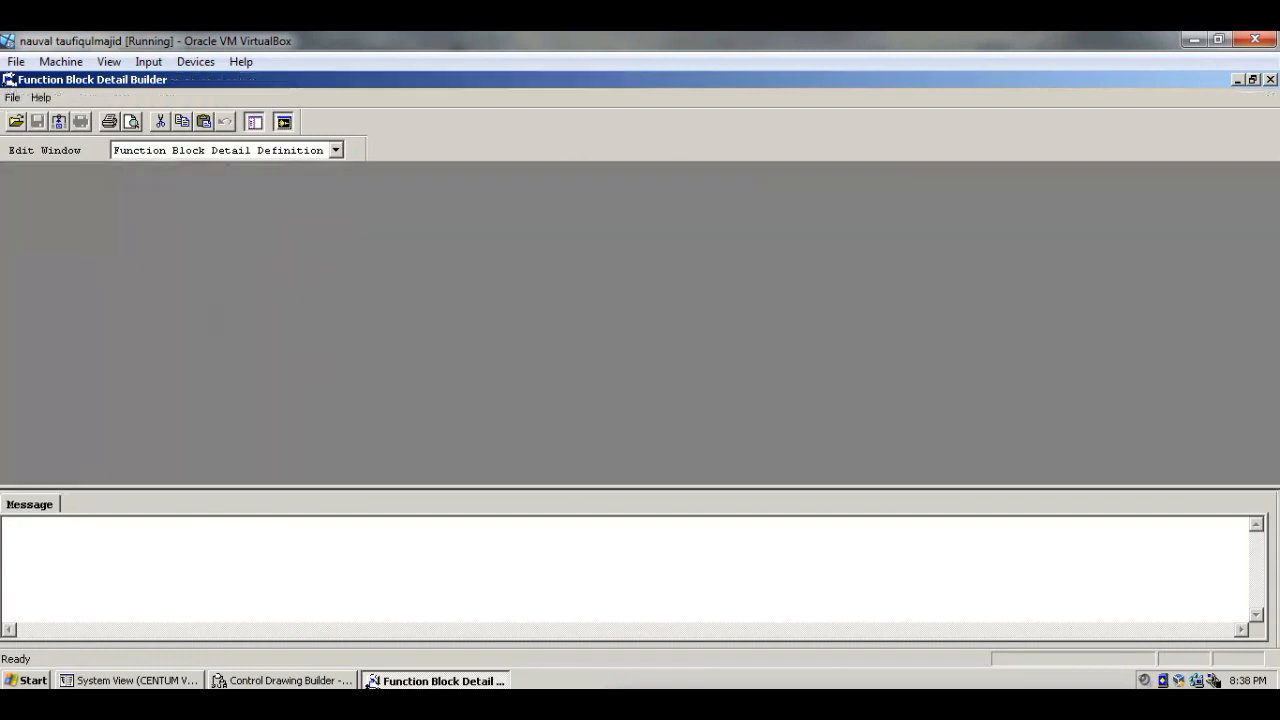
pyautogui.hotkey('alt', 'F4')
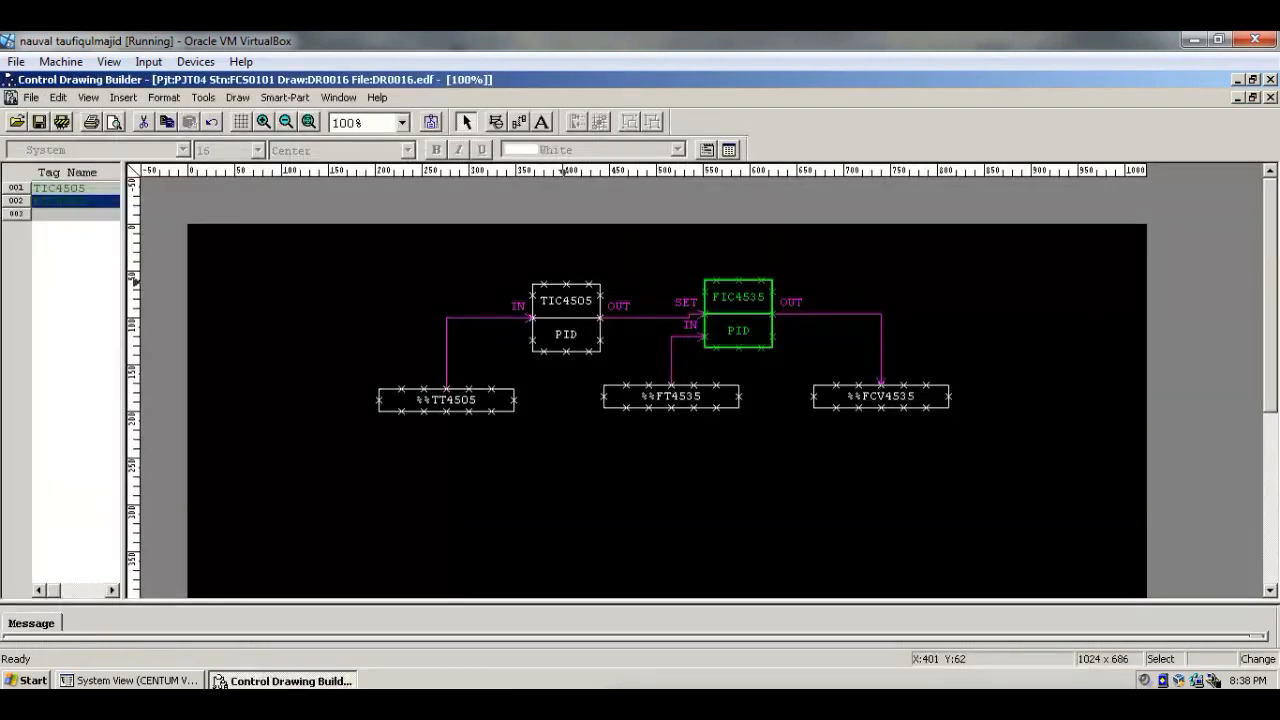
pyautogui.hotkey('ctrl', 's')
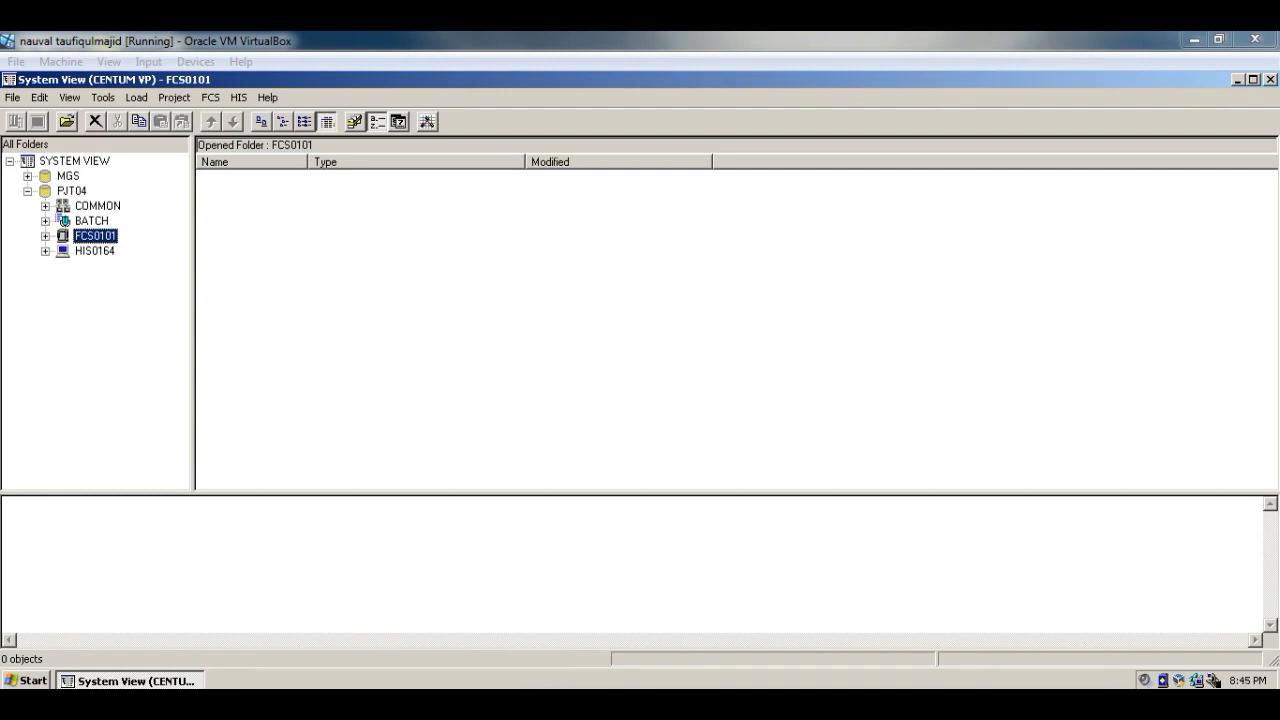
# - Open the properties of trend block TR0001 in HIS0164's configuration and set its trend format to Continuous and Rotary Type
pyautogui.click(45, 251)
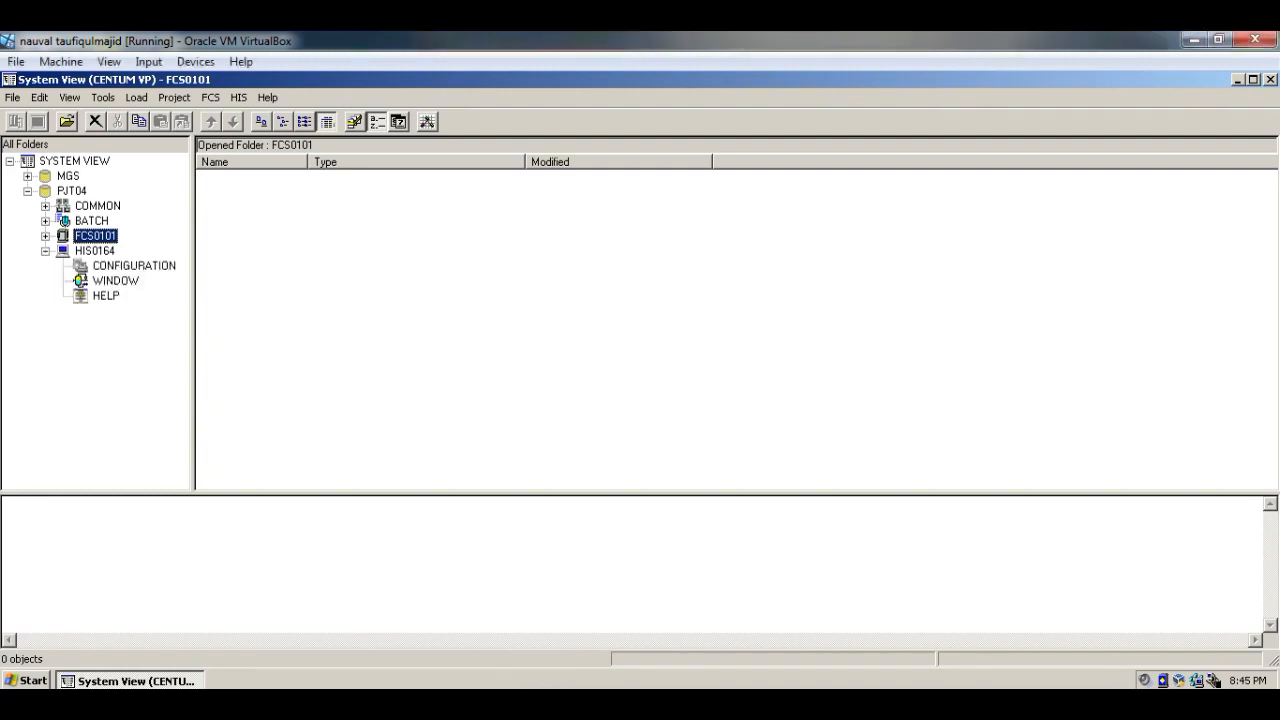
pyautogui.click(134, 265)
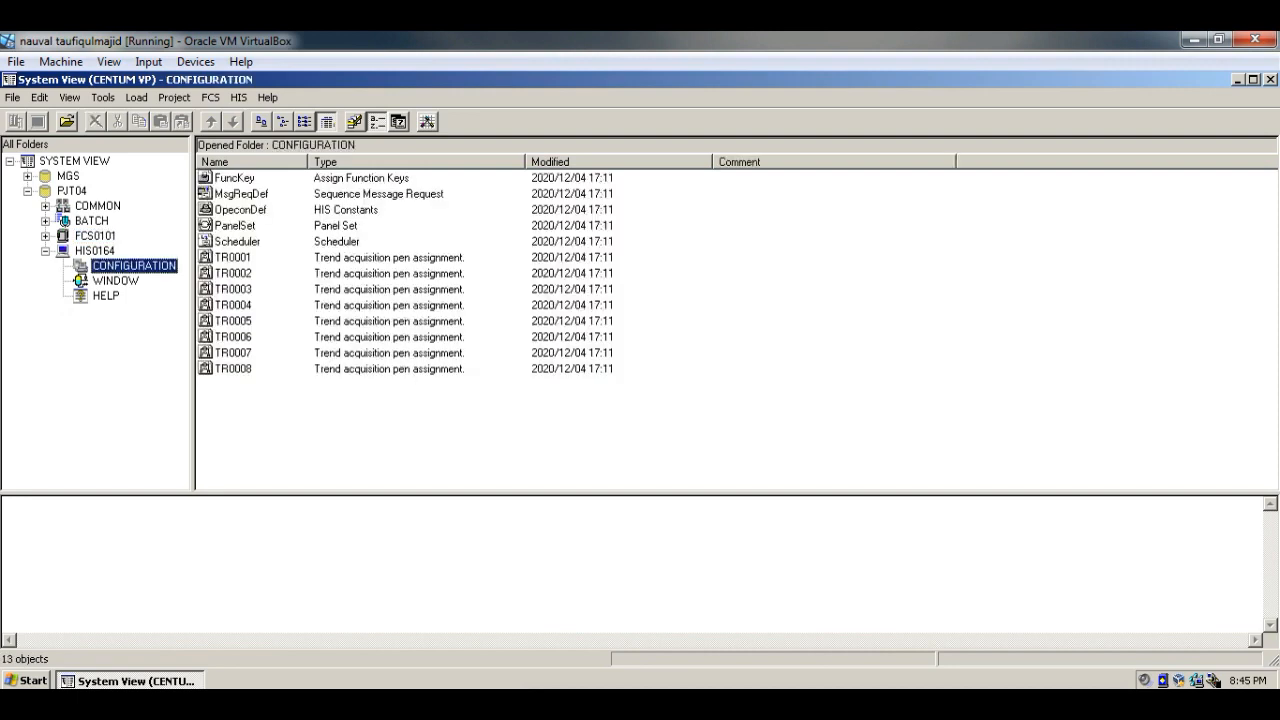
pyautogui.click(233, 257)
pyautogui.rightClick(225, 257)
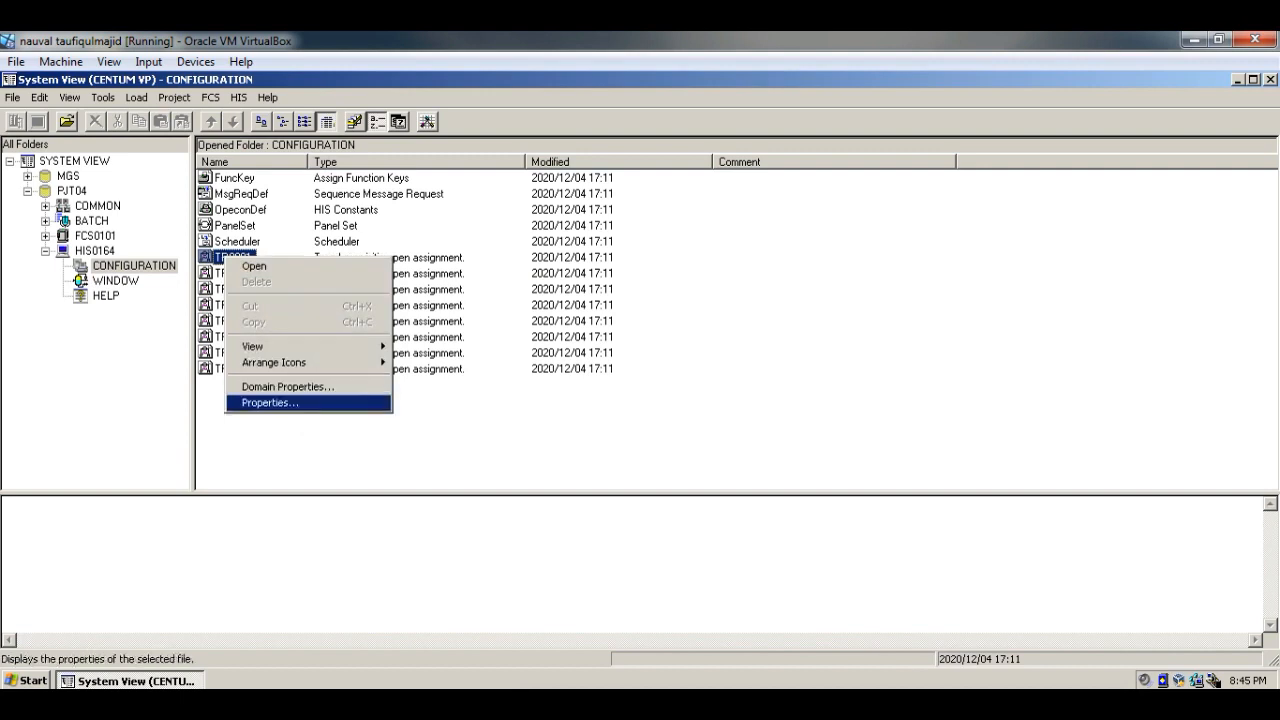
pyautogui.click(270, 403)
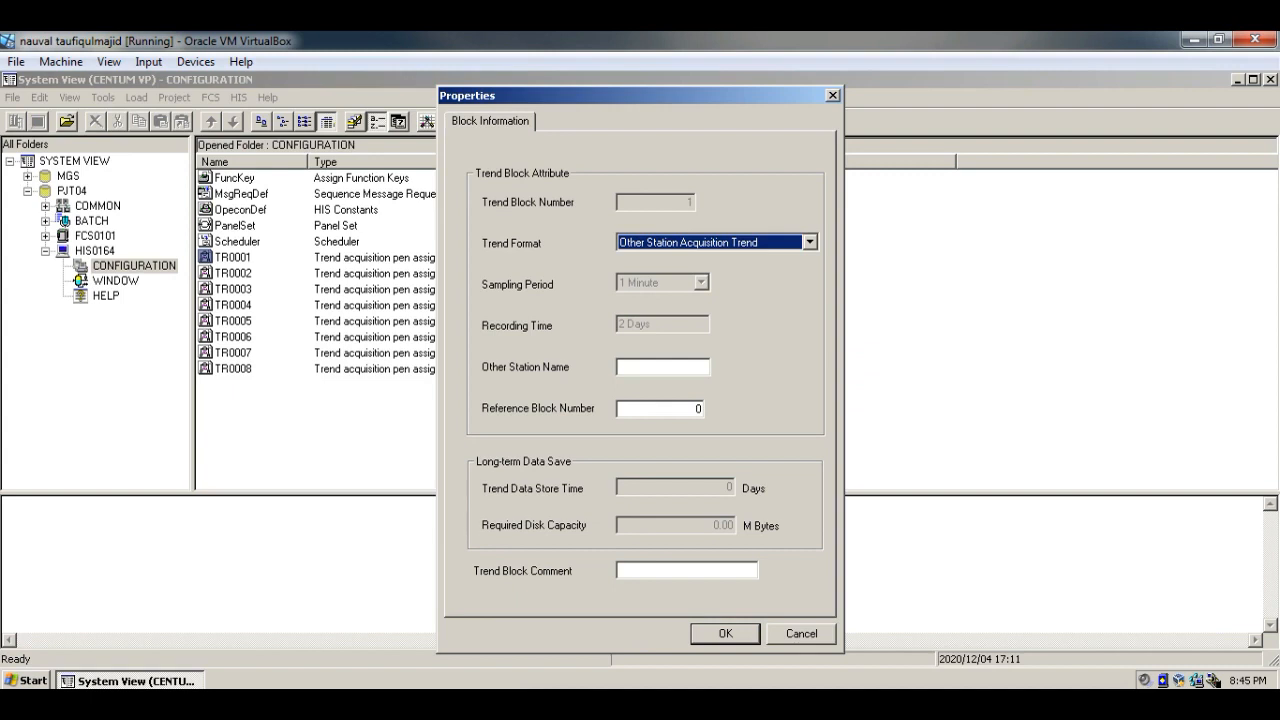
pyautogui.click(810, 243)
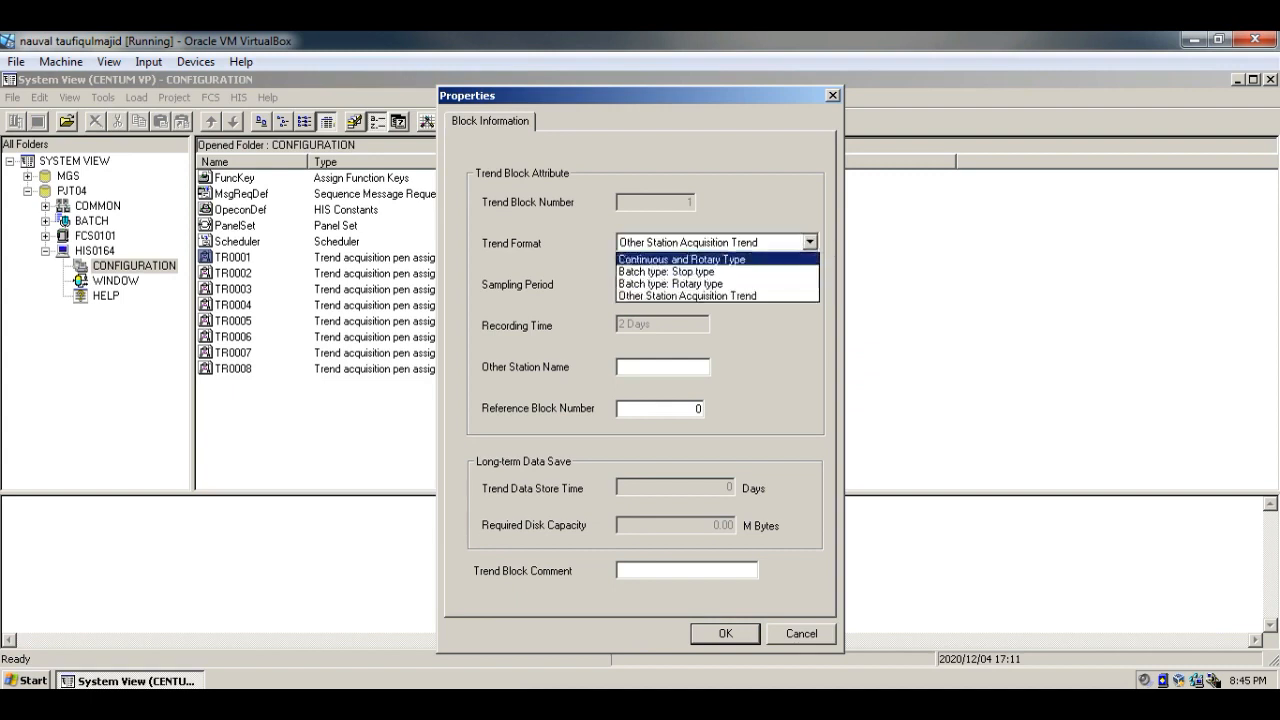
pyautogui.press('Return')
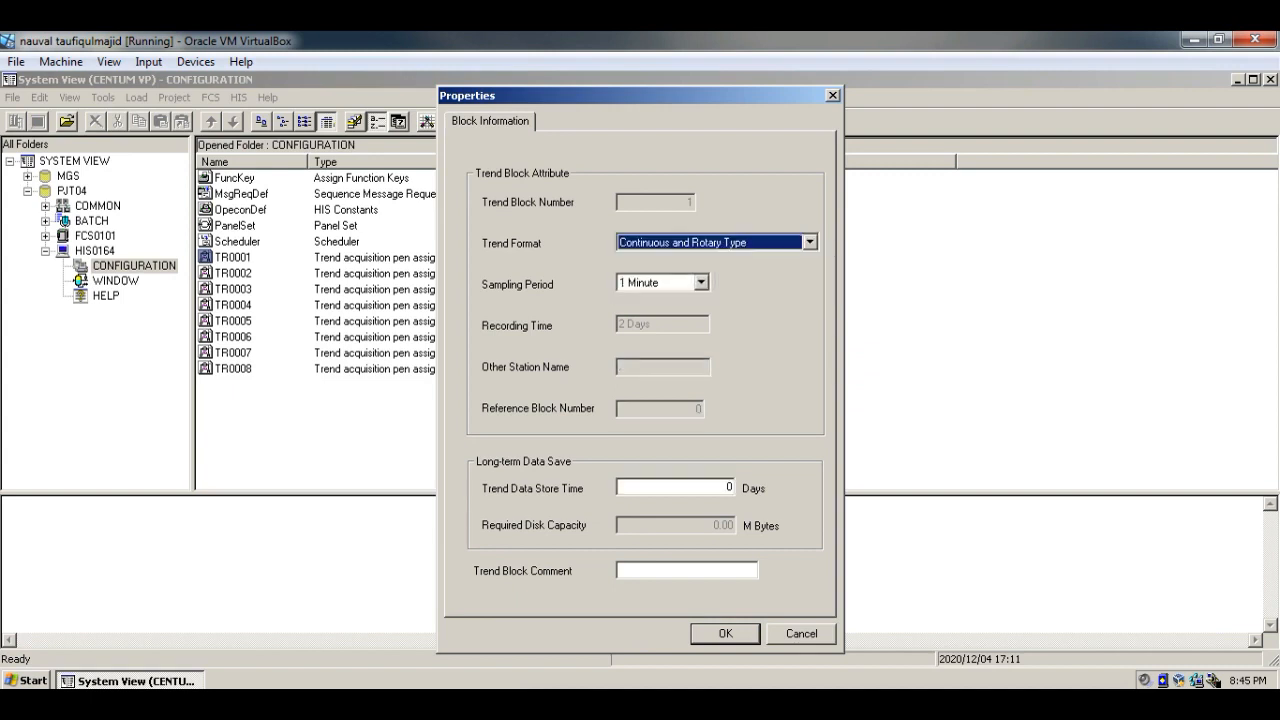
# - Set TR0001's sampling period to 1 Second, accept the properties and open its trend acquisition pen assignment
pyautogui.click(702, 283)
pyautogui.scroll(-1, 660, 325)
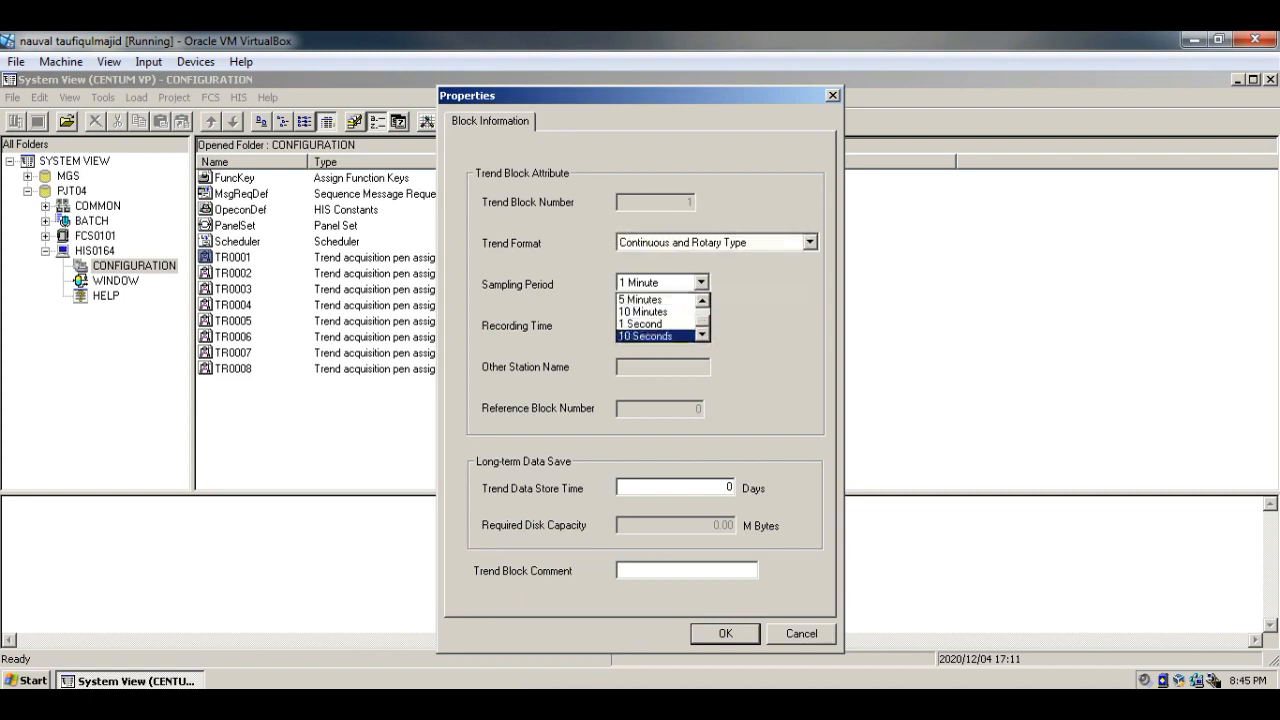
pyautogui.press('Return')
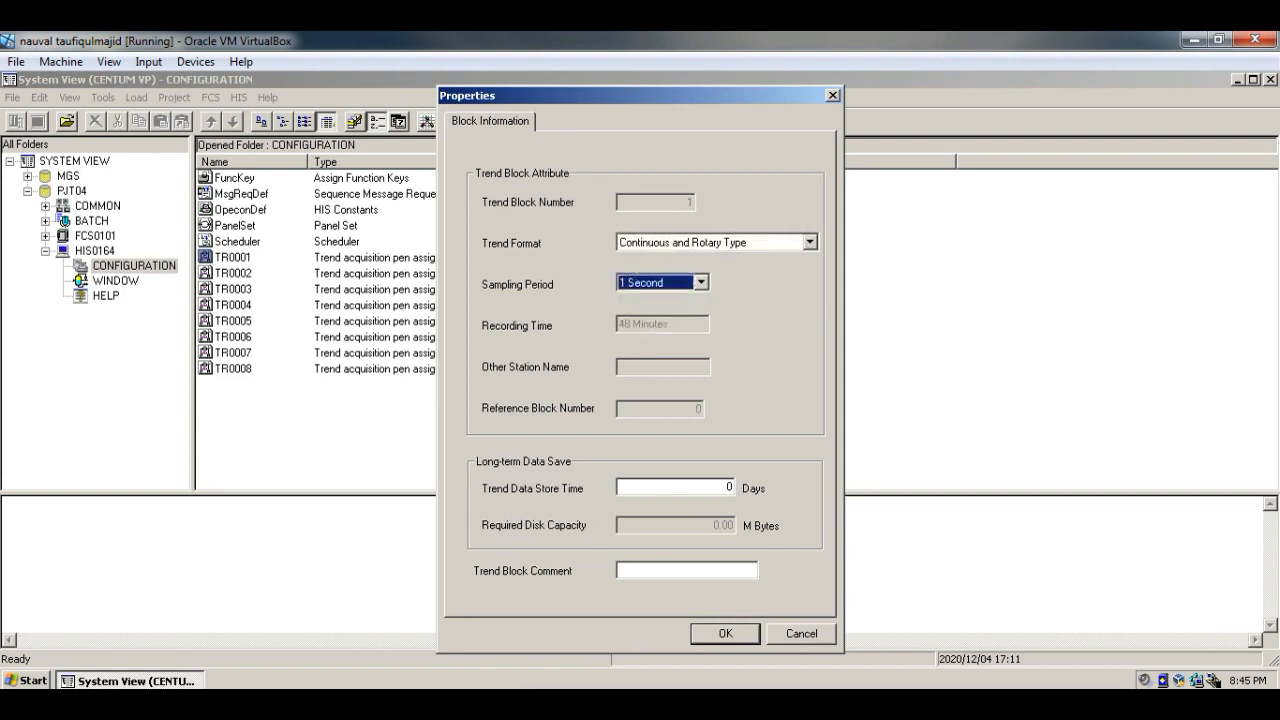
pyautogui.press('Return')
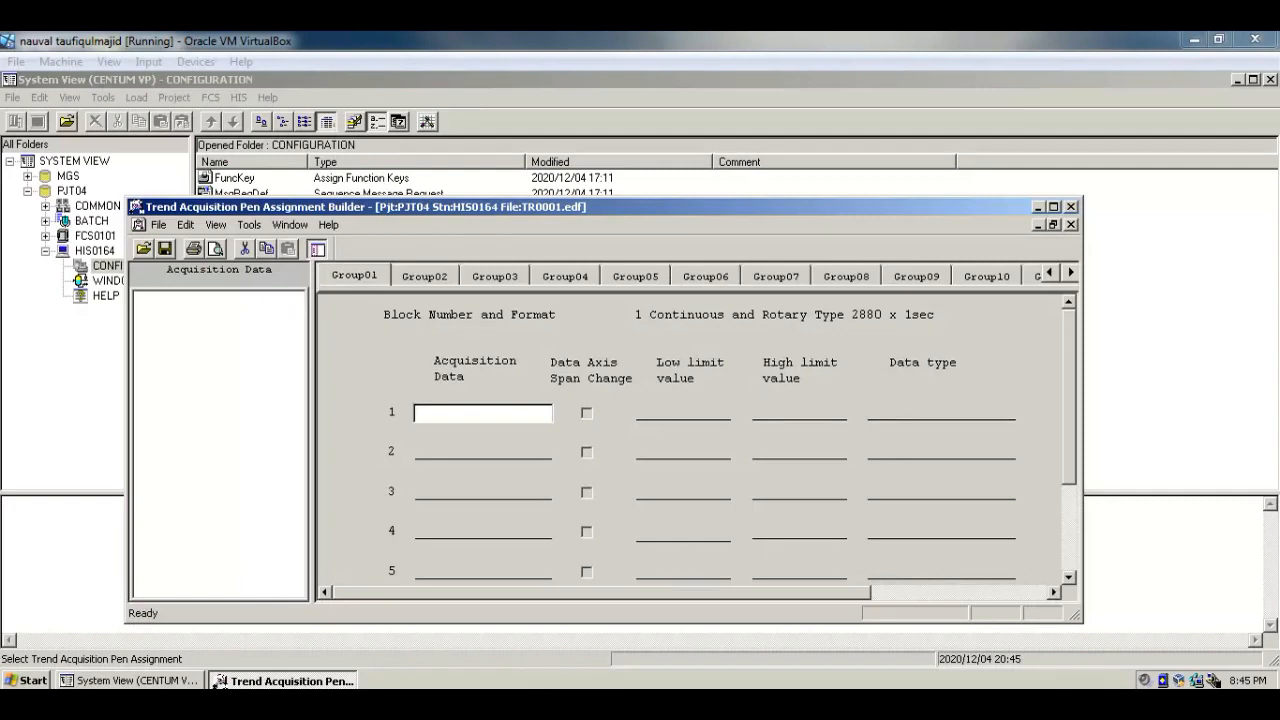
# - Assign TIC4505.MV, TIC4505.SV and TIC4505.PV as acquisition data for pens 1 to 3 of Group01
pyautogui.click(1053, 207)
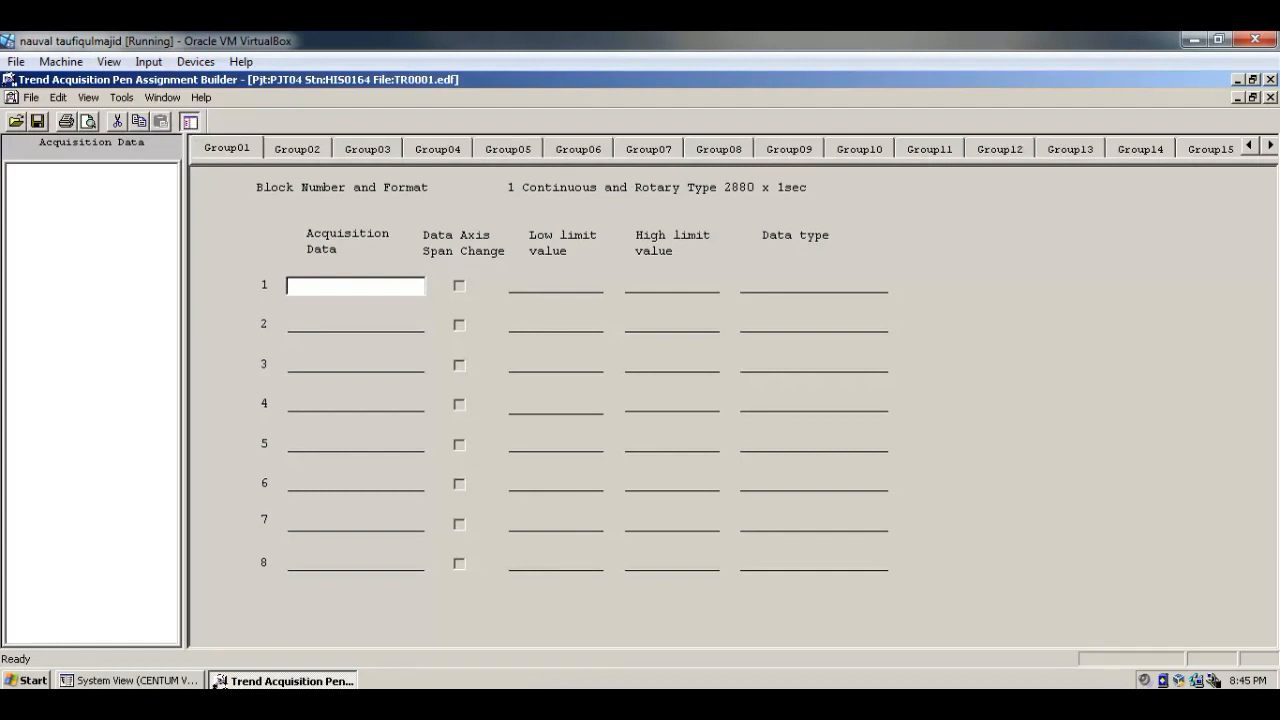
pyautogui.write('t')
pyautogui.press('BackSpace')
pyautogui.write('TIC')
pyautogui.write('4505.MV')
pyautogui.press('Return')
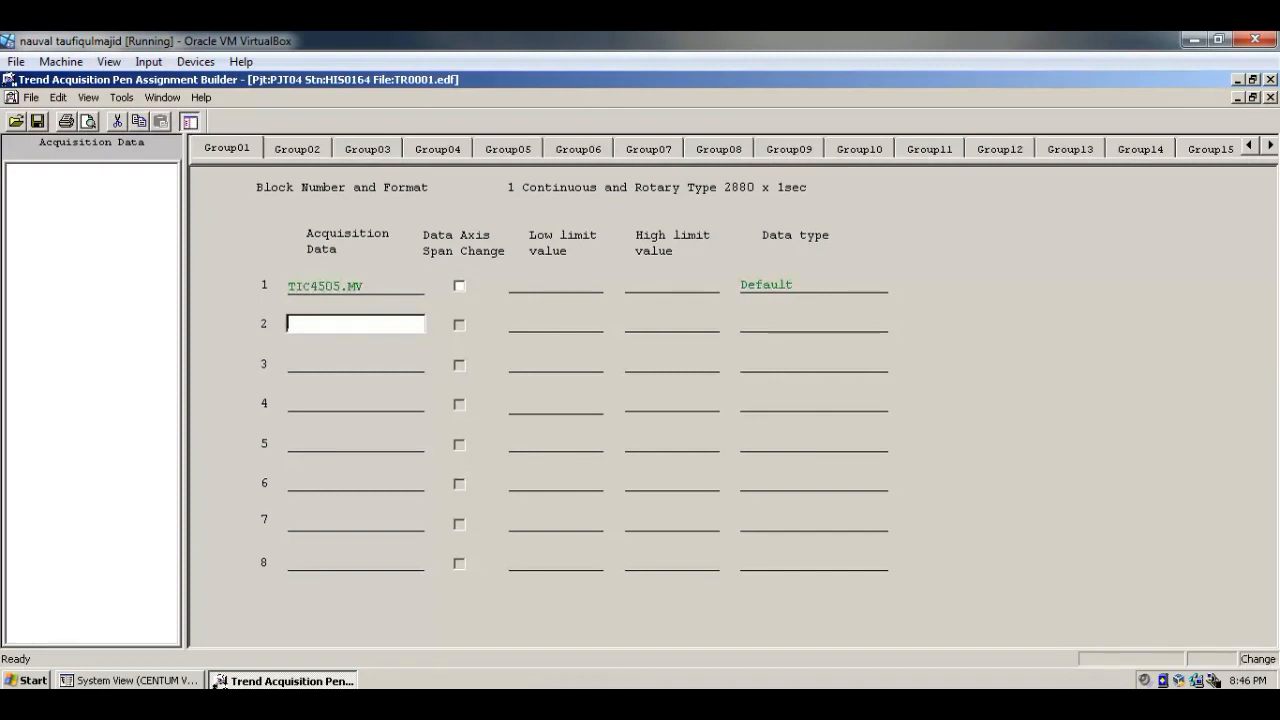
pyautogui.write('TIC4505.SV')
pyautogui.press('Return')
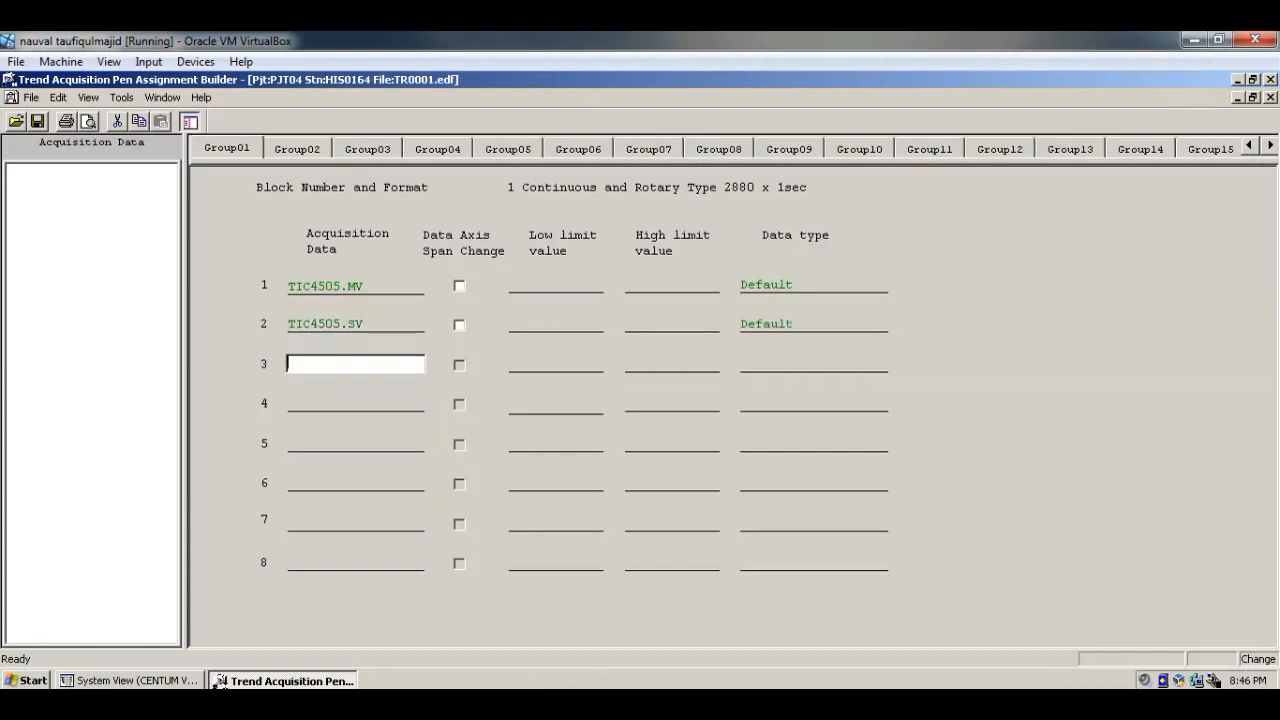
pyautogui.write('TIC4505.PV')
pyautogui.press('Return')
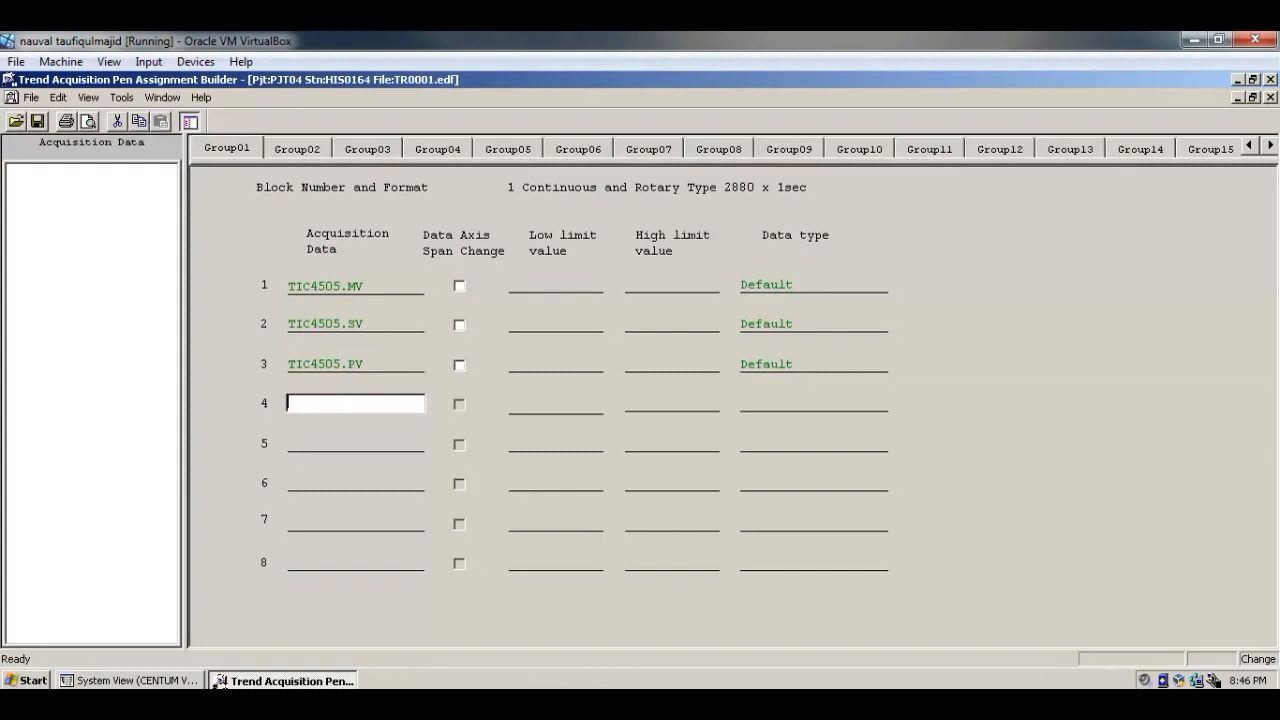
# - Enter FIC4535.MV, FIC4535.SV and FIC4535.PV as acquisition data for pens 4 to 6 of Group01
pyautogui.write('FIC4535.MV')
pyautogui.press('Return')
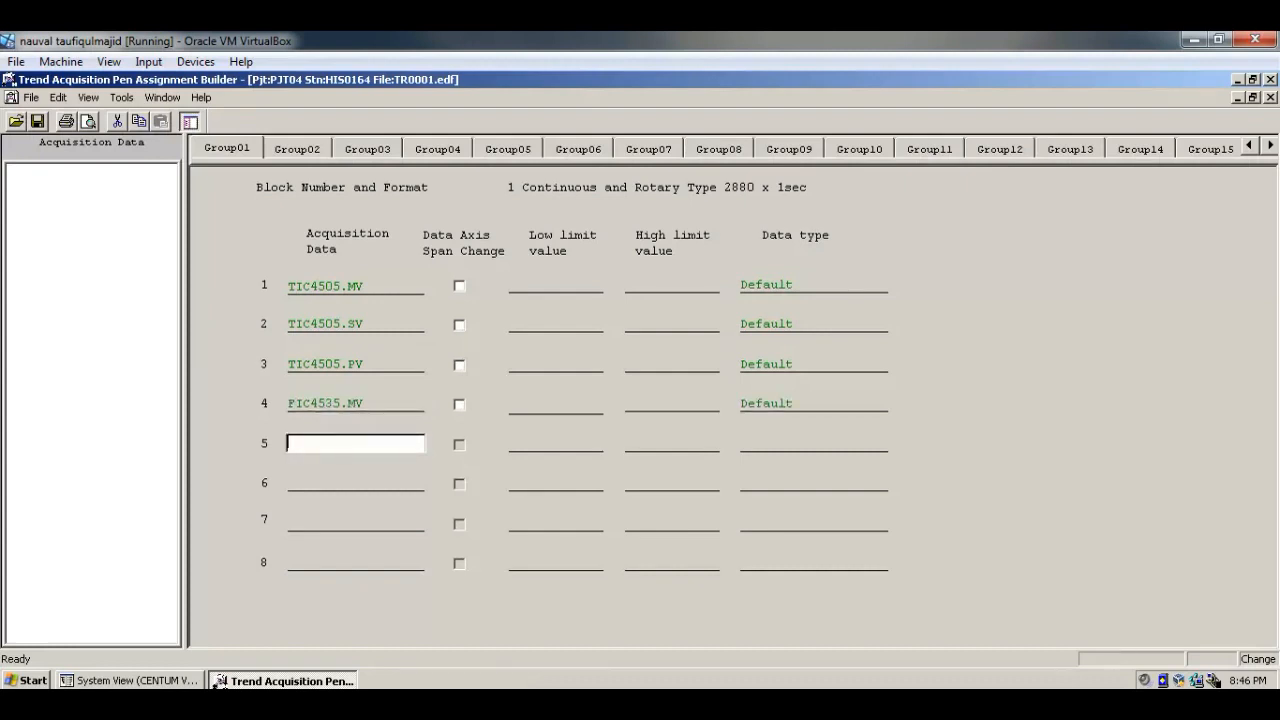
pyautogui.write('FIC4535.SV')
pyautogui.press('Return')
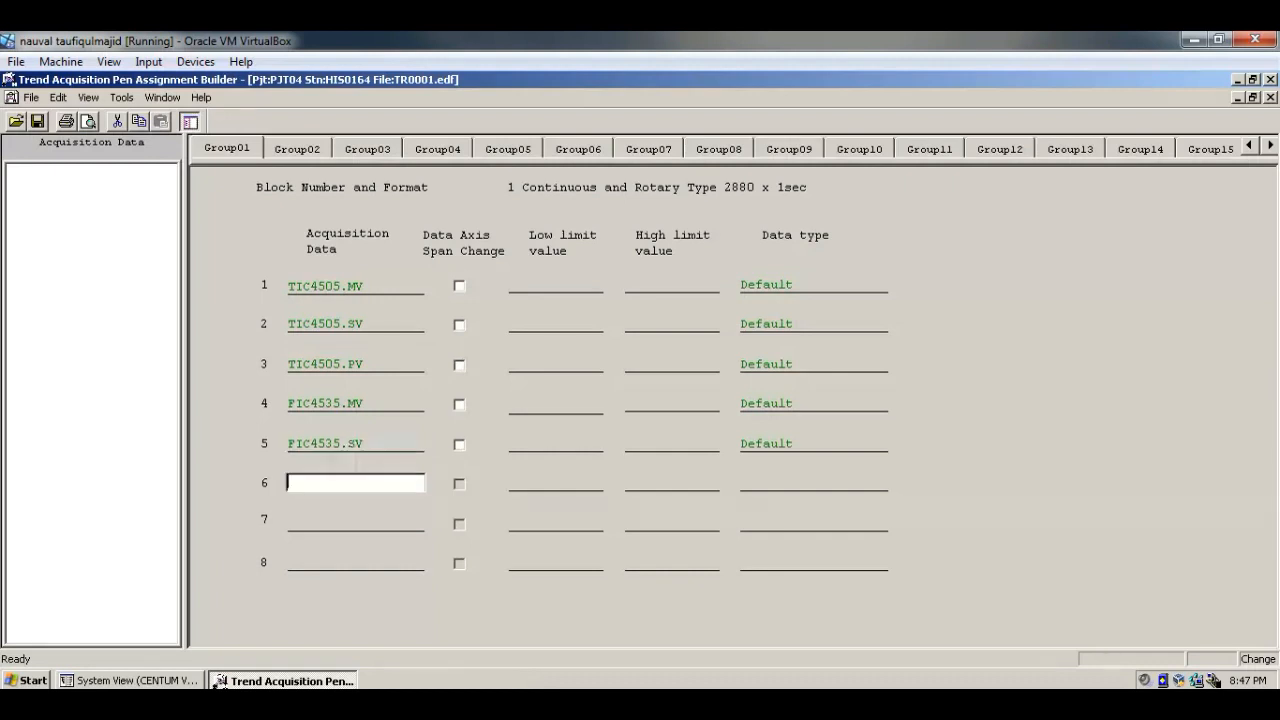
pyautogui.write('FIC4535.PV')
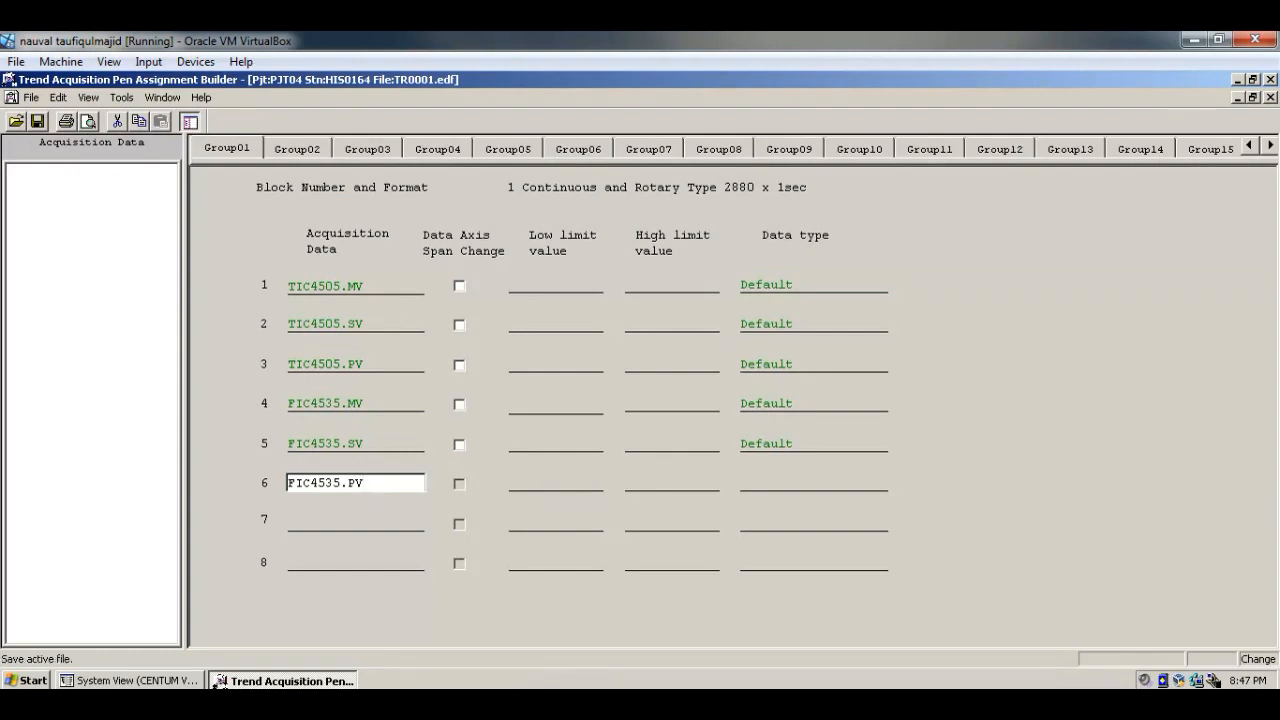
# - Save the TR0001 pen assignment and close the Trend Acquisition Pen Assignment Builder
pyautogui.click(37, 121)
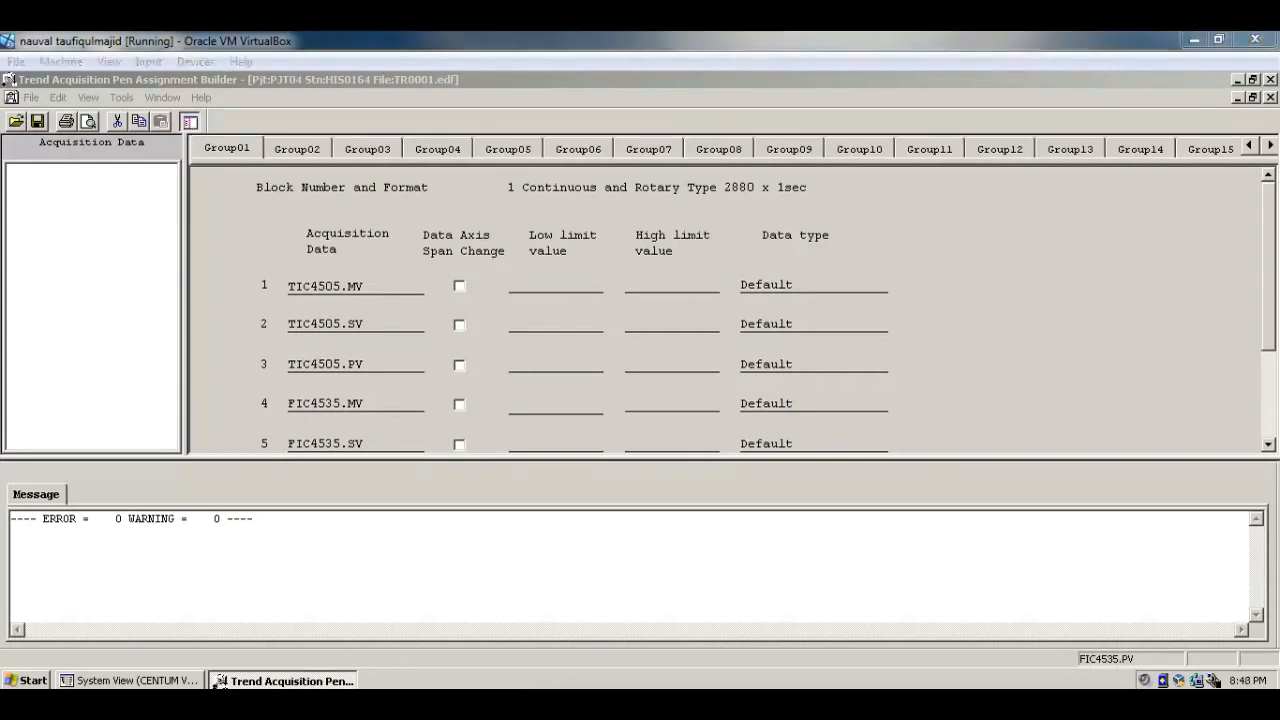
pyautogui.click(219, 684)
pyautogui.hotkey('ctrl', 'F4')
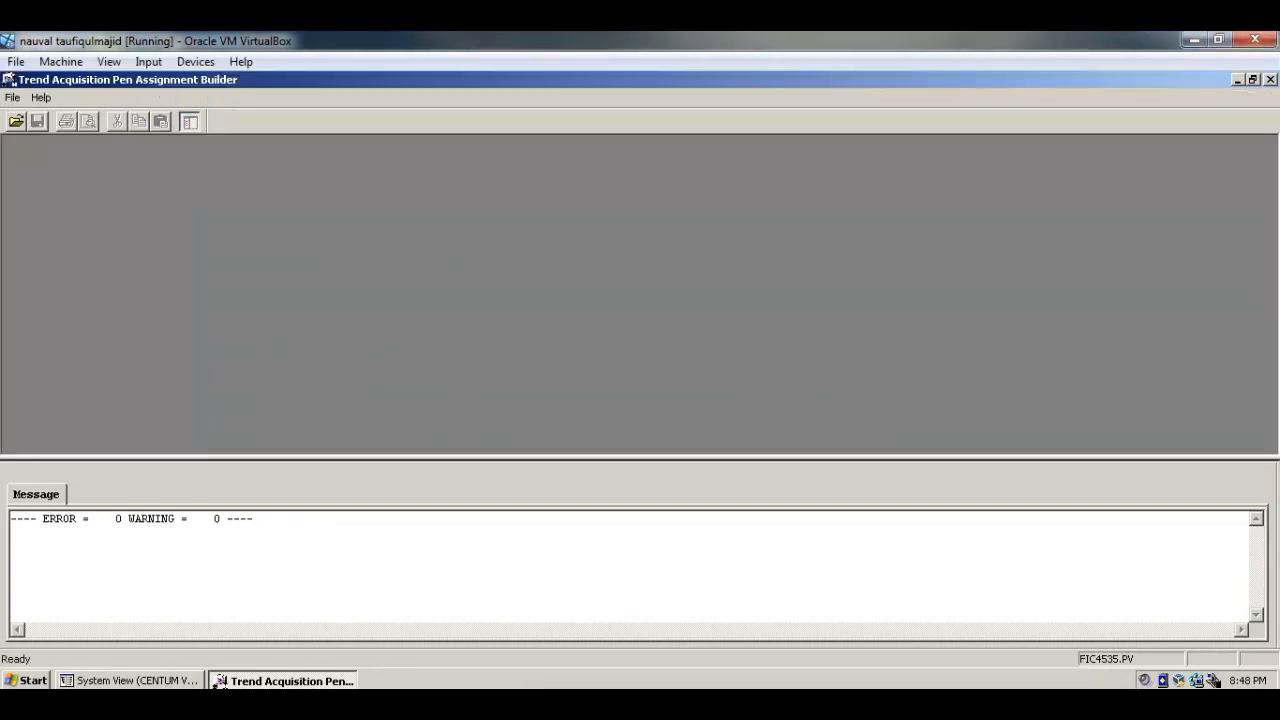
pyautogui.hotkey('alt', 'F4')
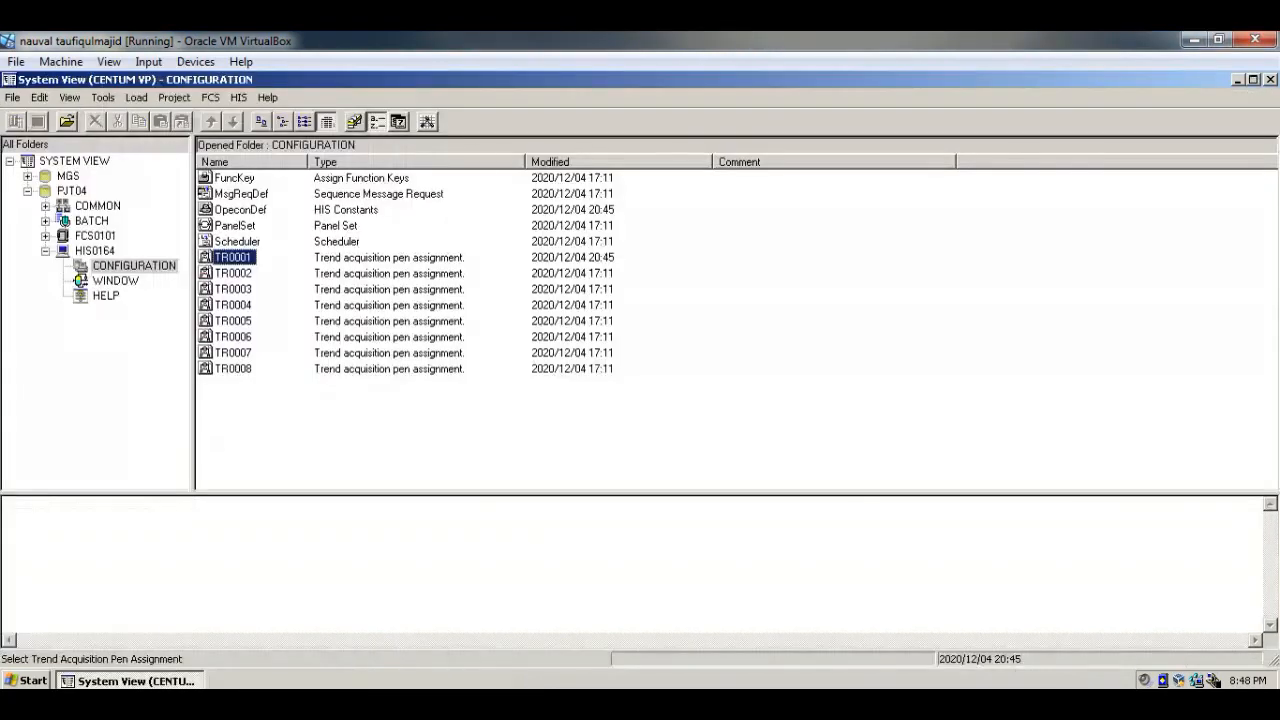
# - Open control graphic CG0001 from HIS0164's WINDOW folder and assign the tag name TIC4505 to Faceplate1
pyautogui.click(115, 280)
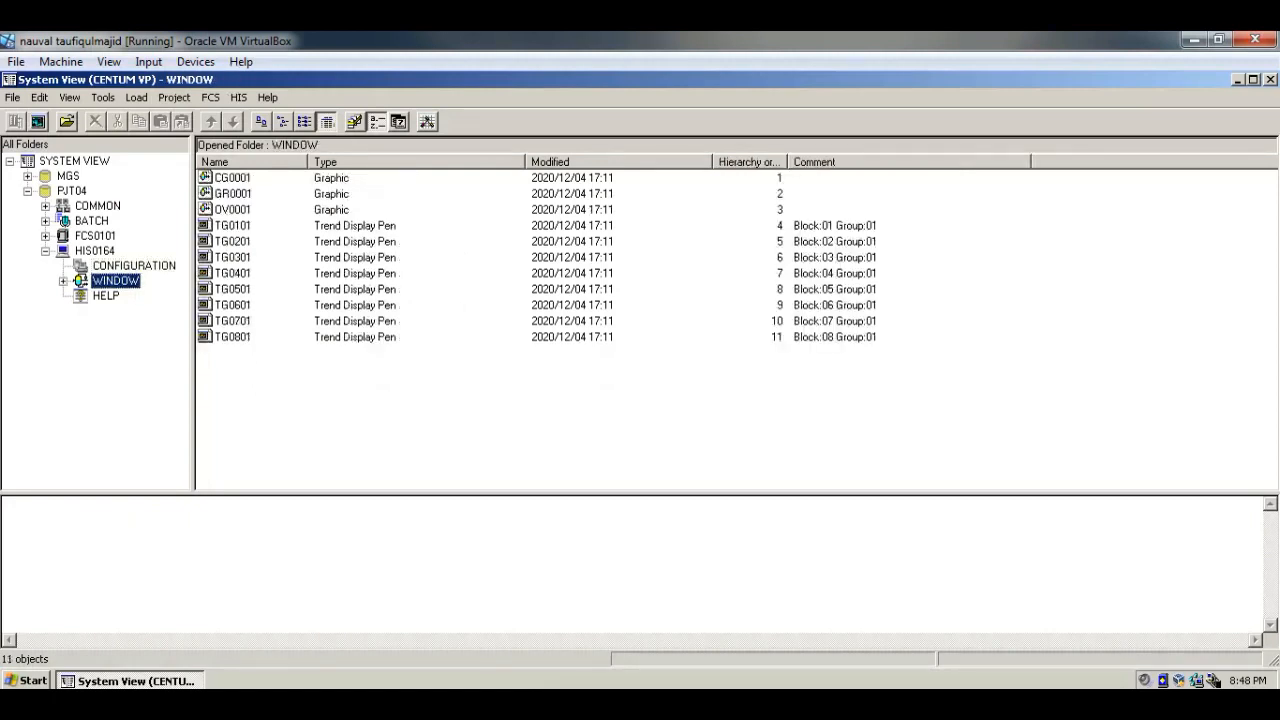
pyautogui.click(232, 177)
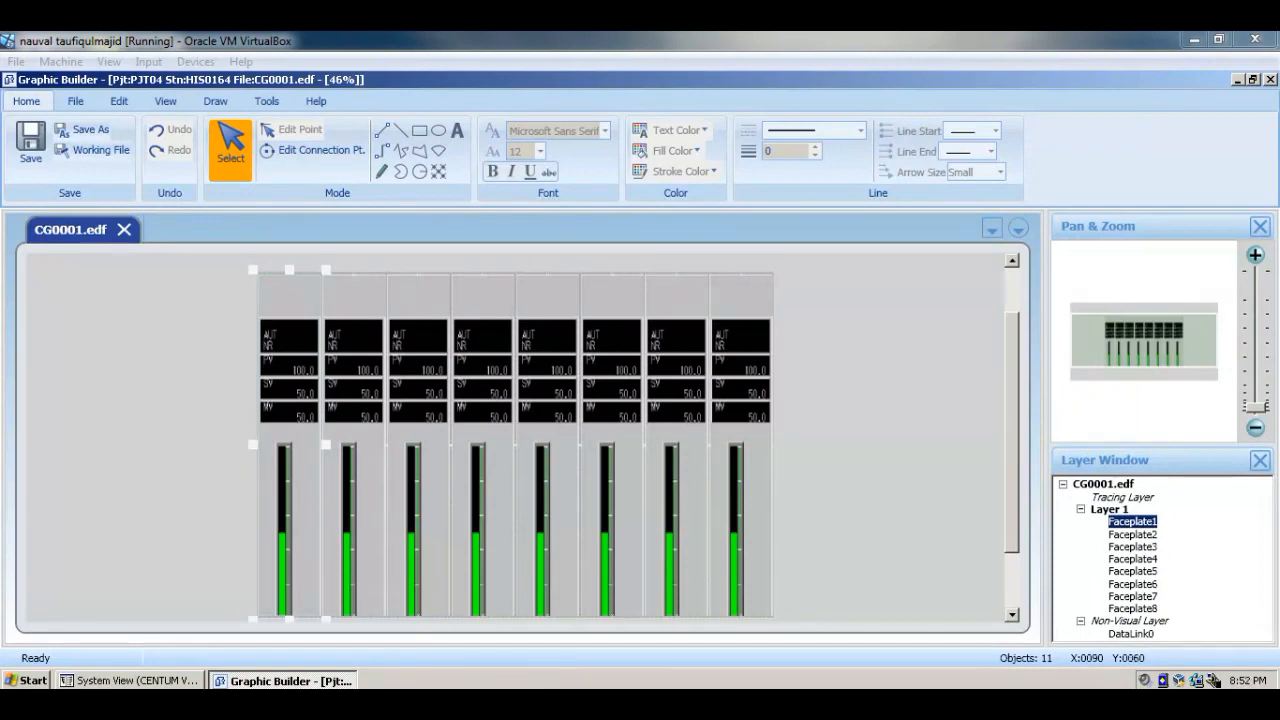
pyautogui.rightClick(299, 301)
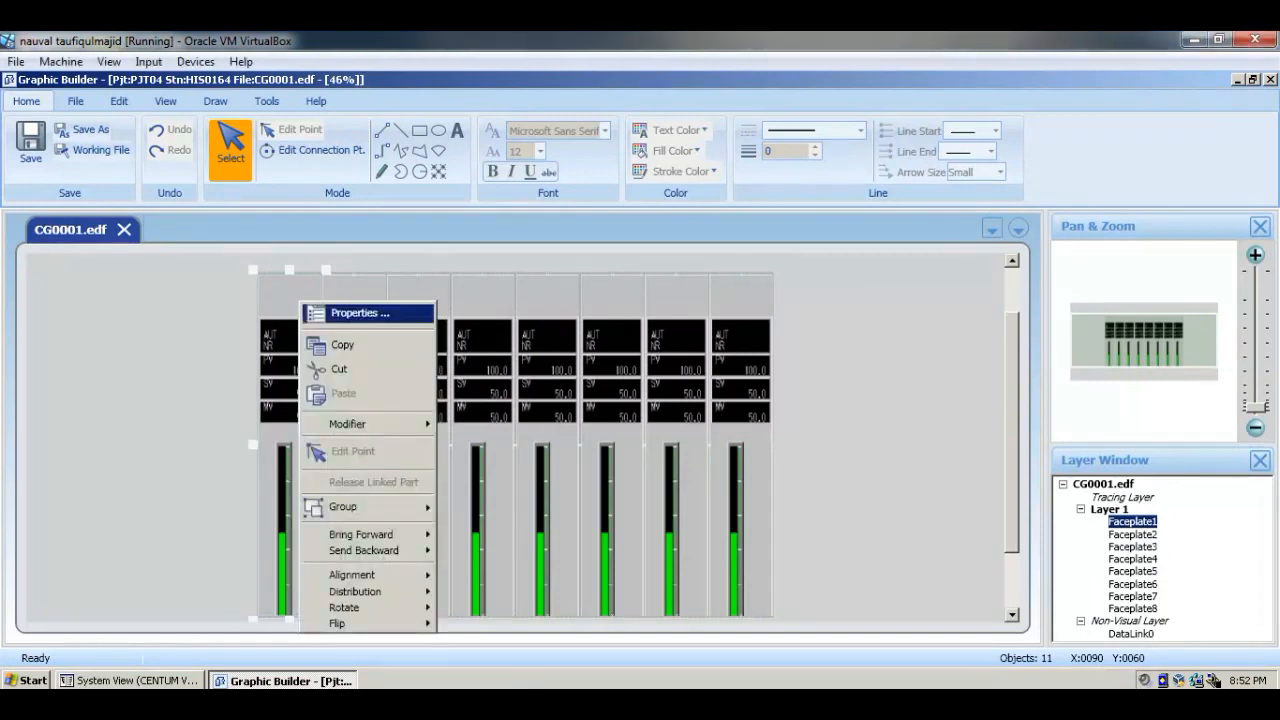
pyautogui.click(358, 313)
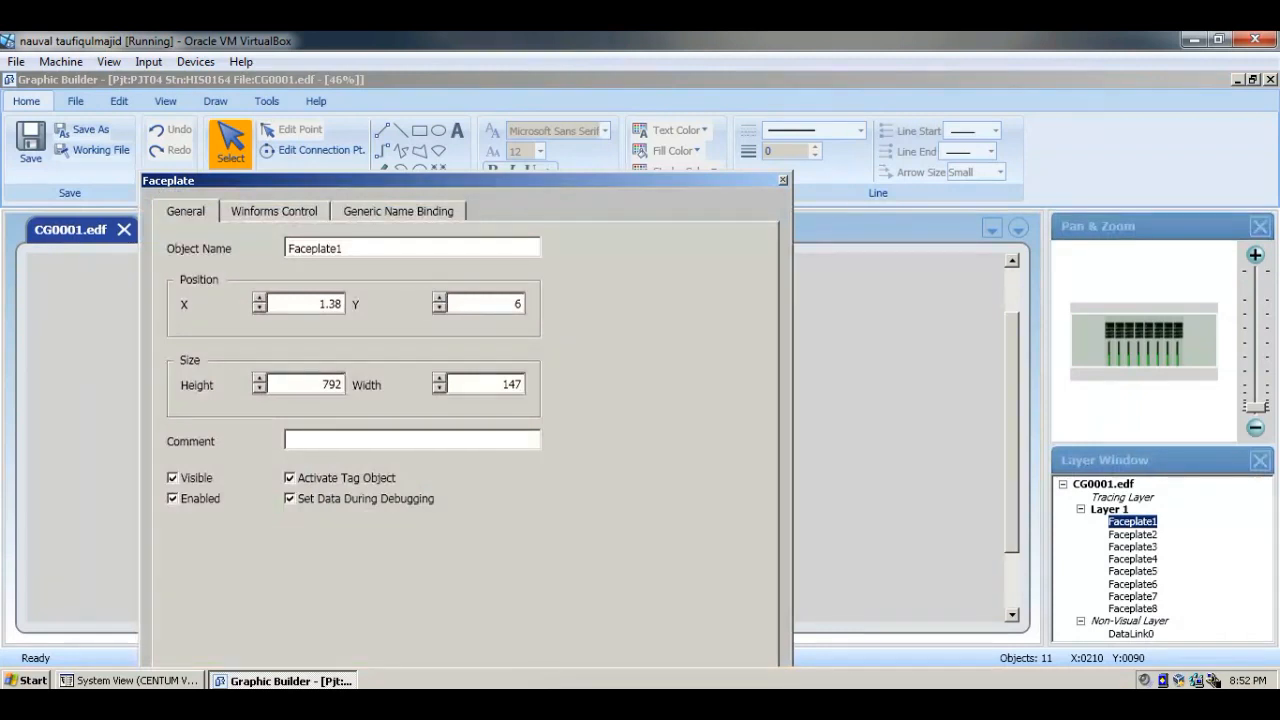
pyautogui.click(274, 211)
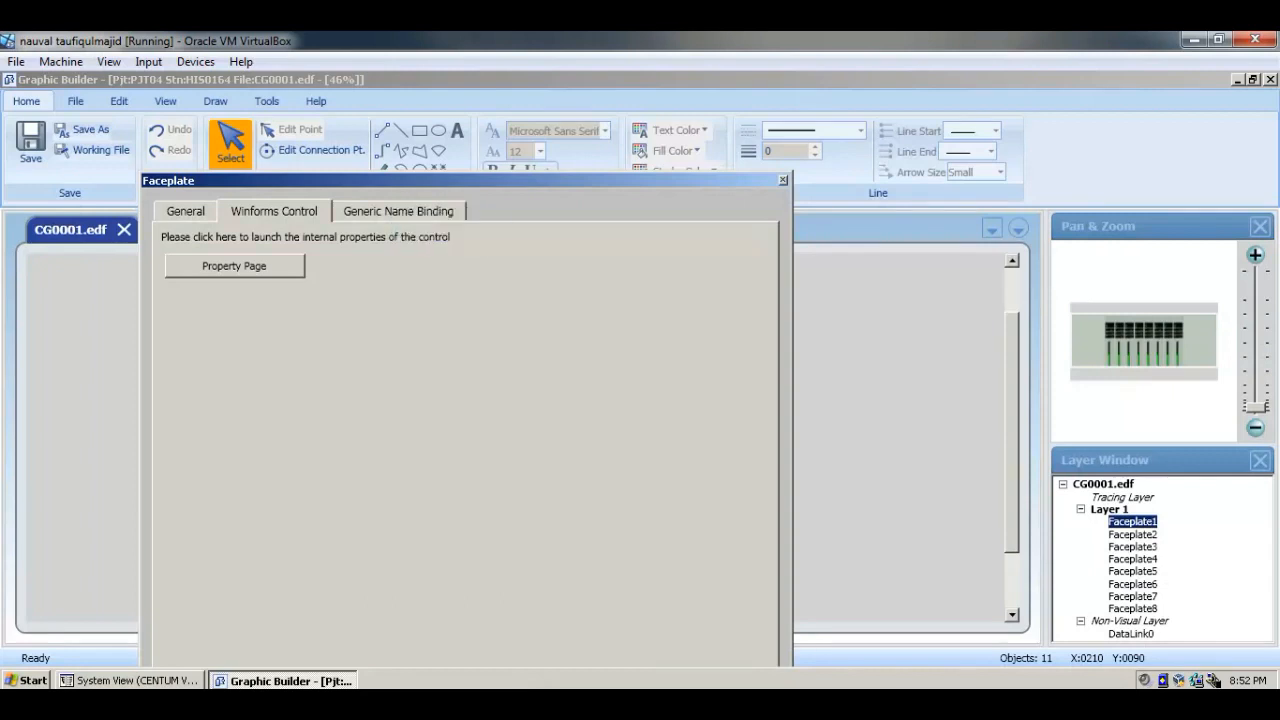
pyautogui.moveTo(410, 180); pyautogui.dragTo(414, 111)
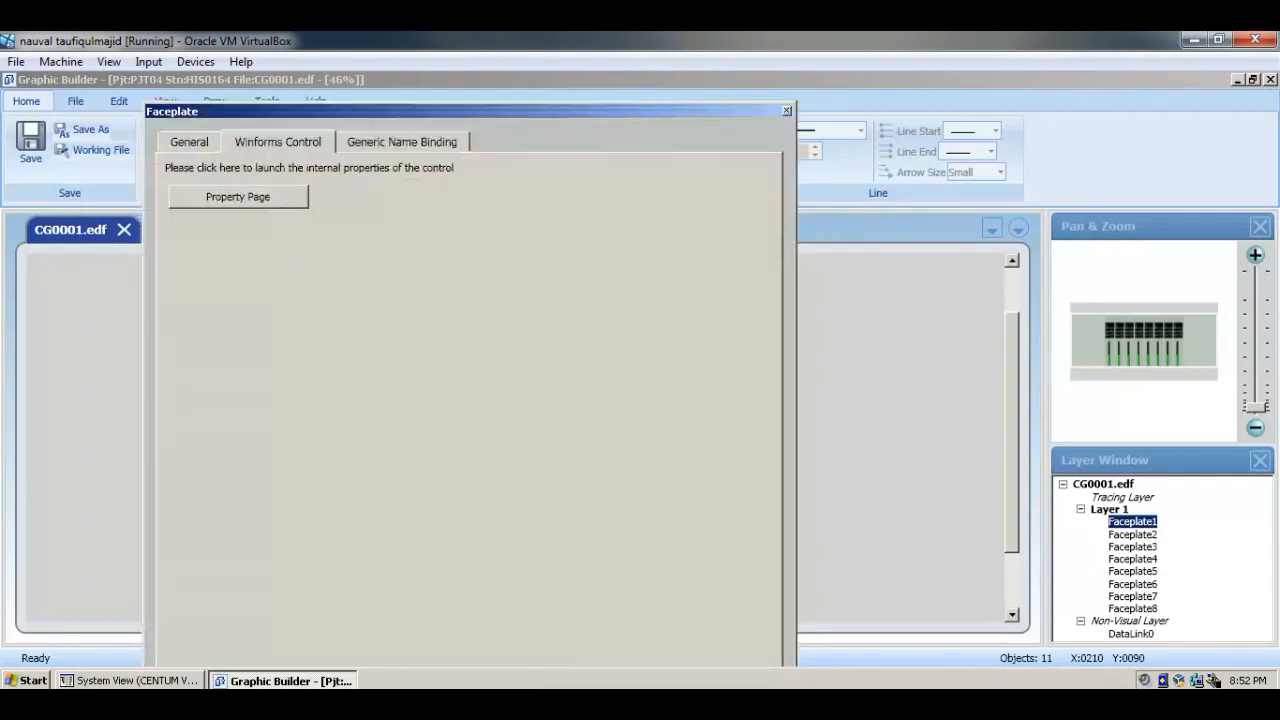
pyautogui.click(238, 197)
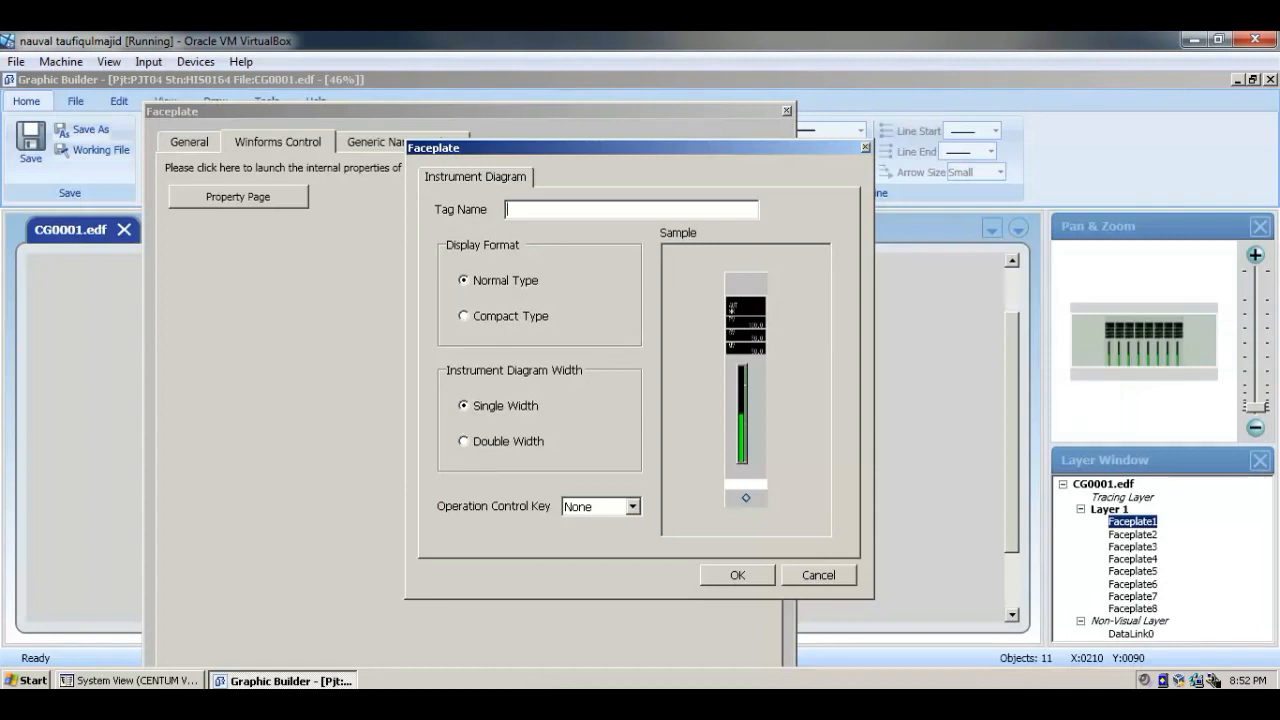
pyautogui.write('TIC')
pyautogui.write('4505')
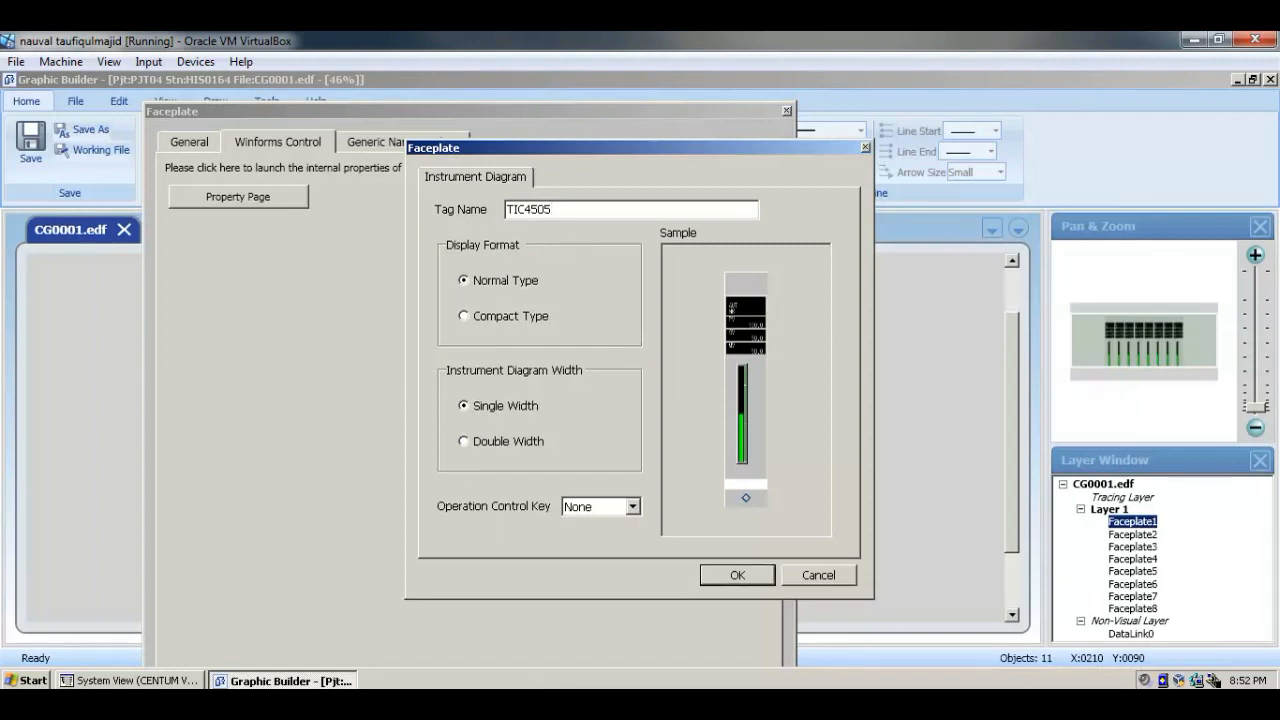
pyautogui.press('Return')
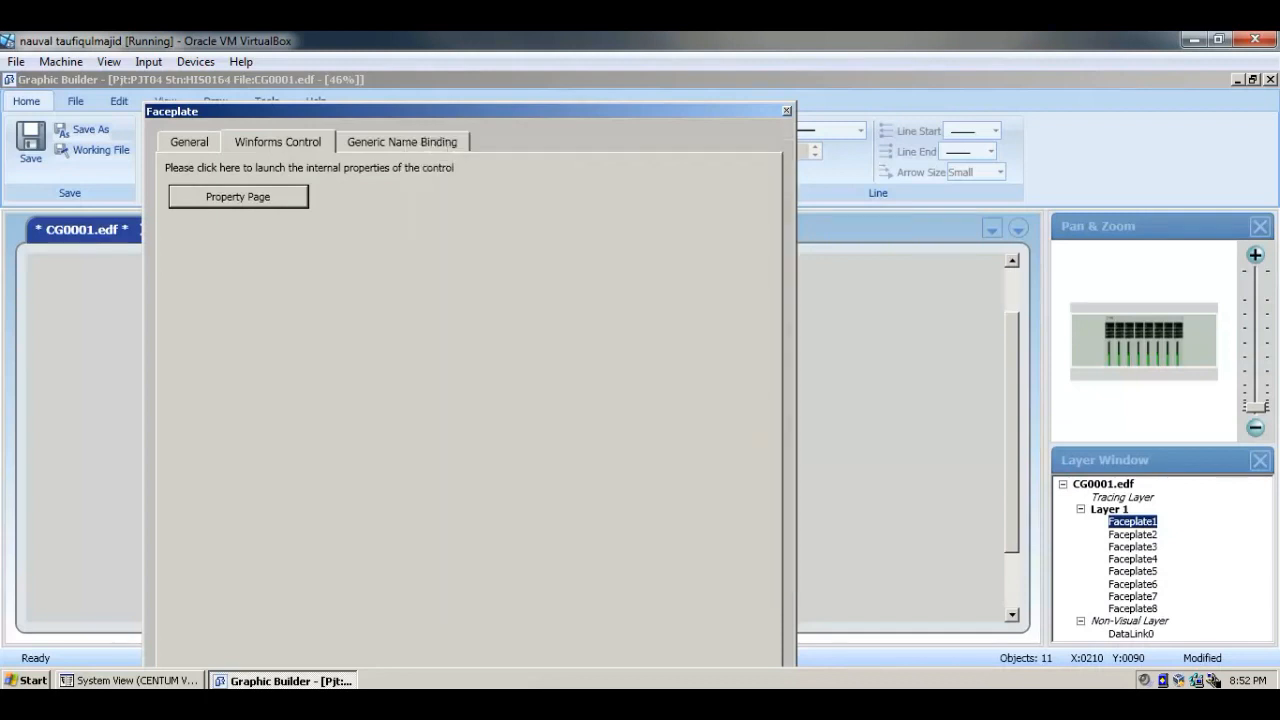
pyautogui.press('Escape')
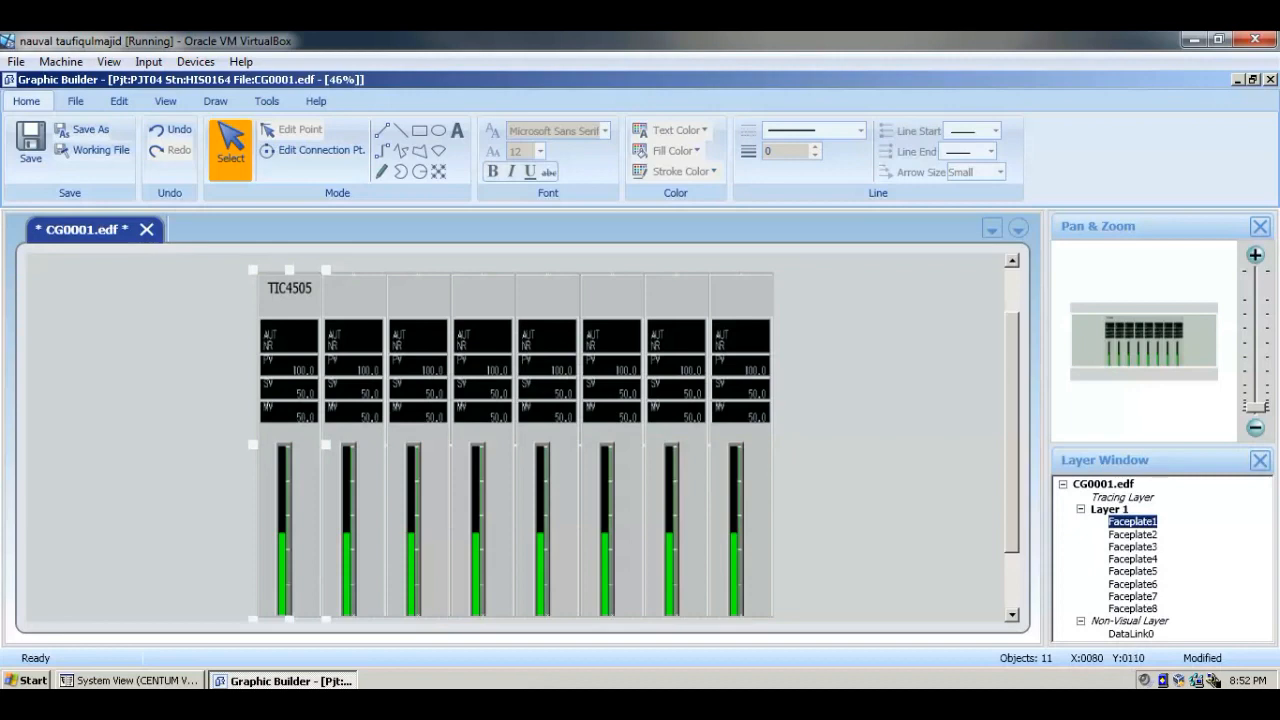
# - Assign the tag name FIC4535 to Faceplate2 in CG0001 and close its properties
pyautogui.click(366, 296)
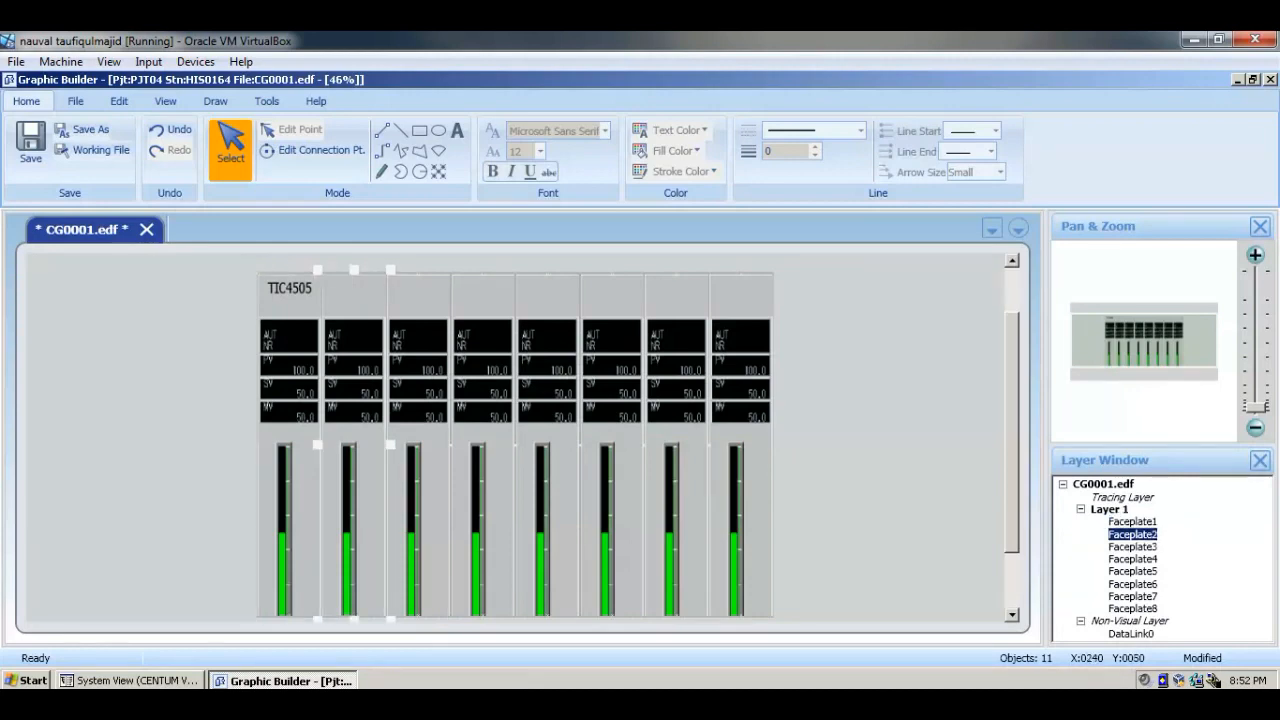
pyautogui.rightClick(366, 296)
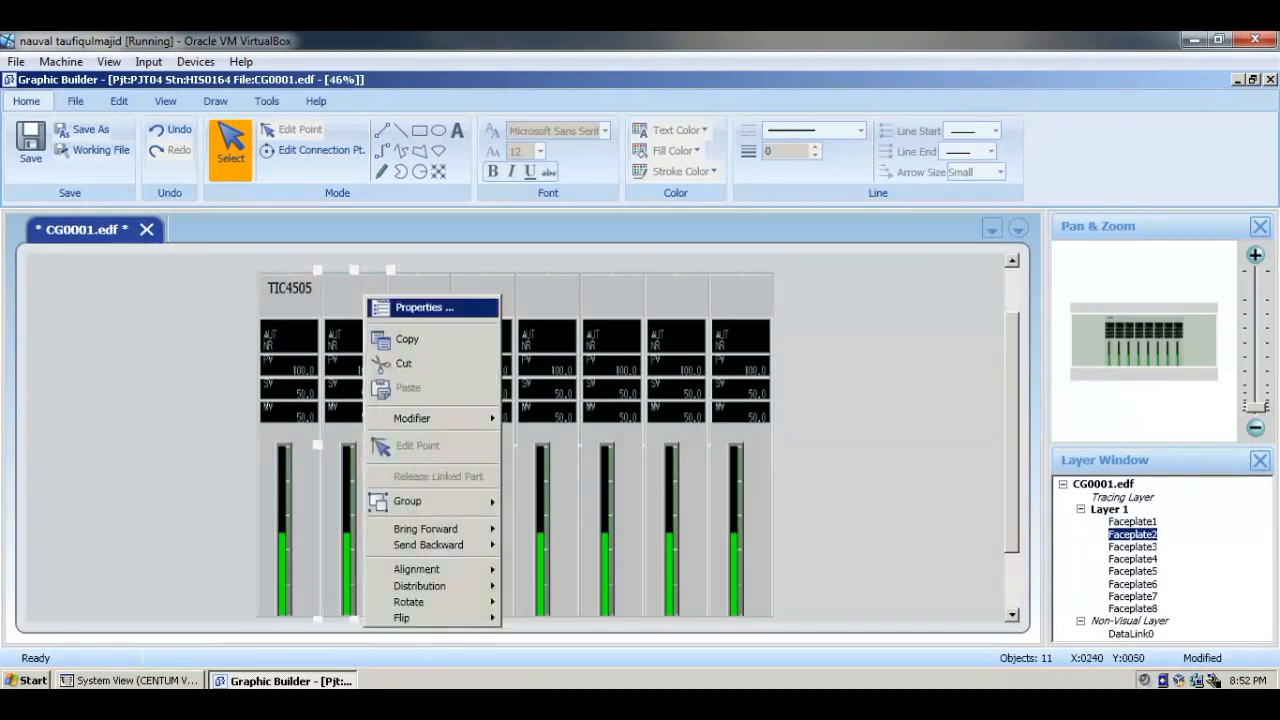
pyautogui.click(424, 307)
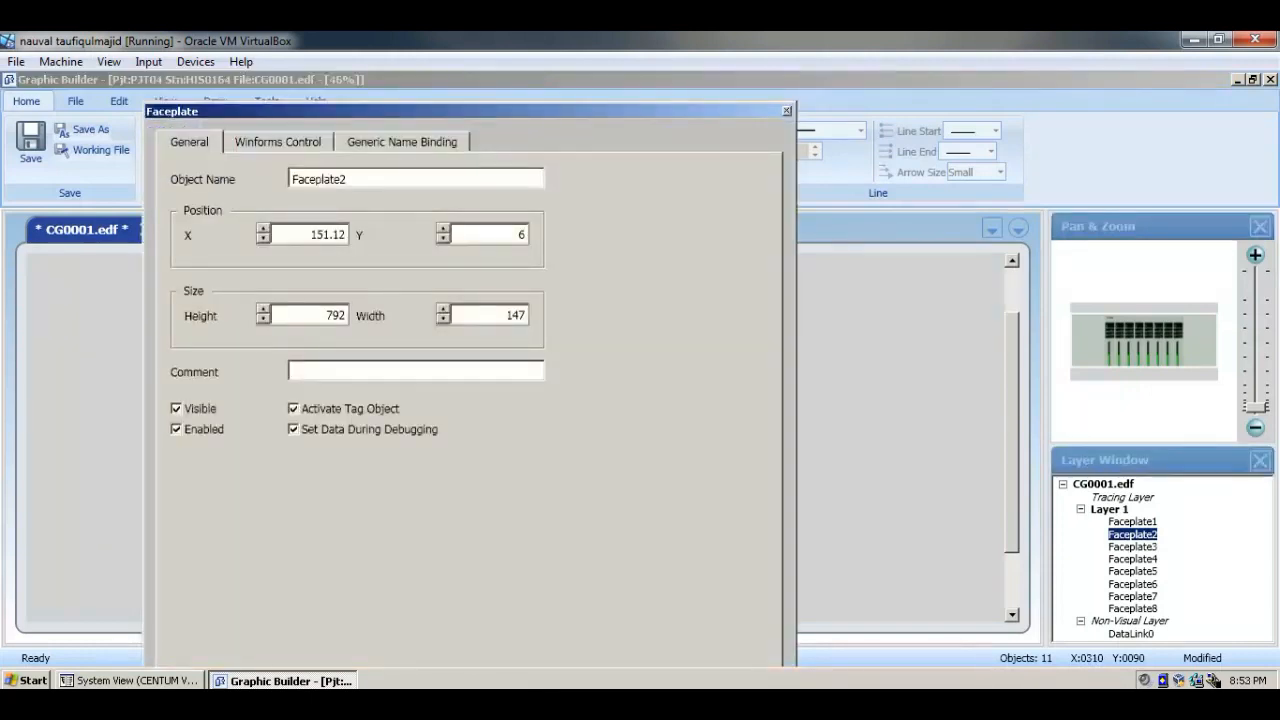
pyautogui.click(278, 142)
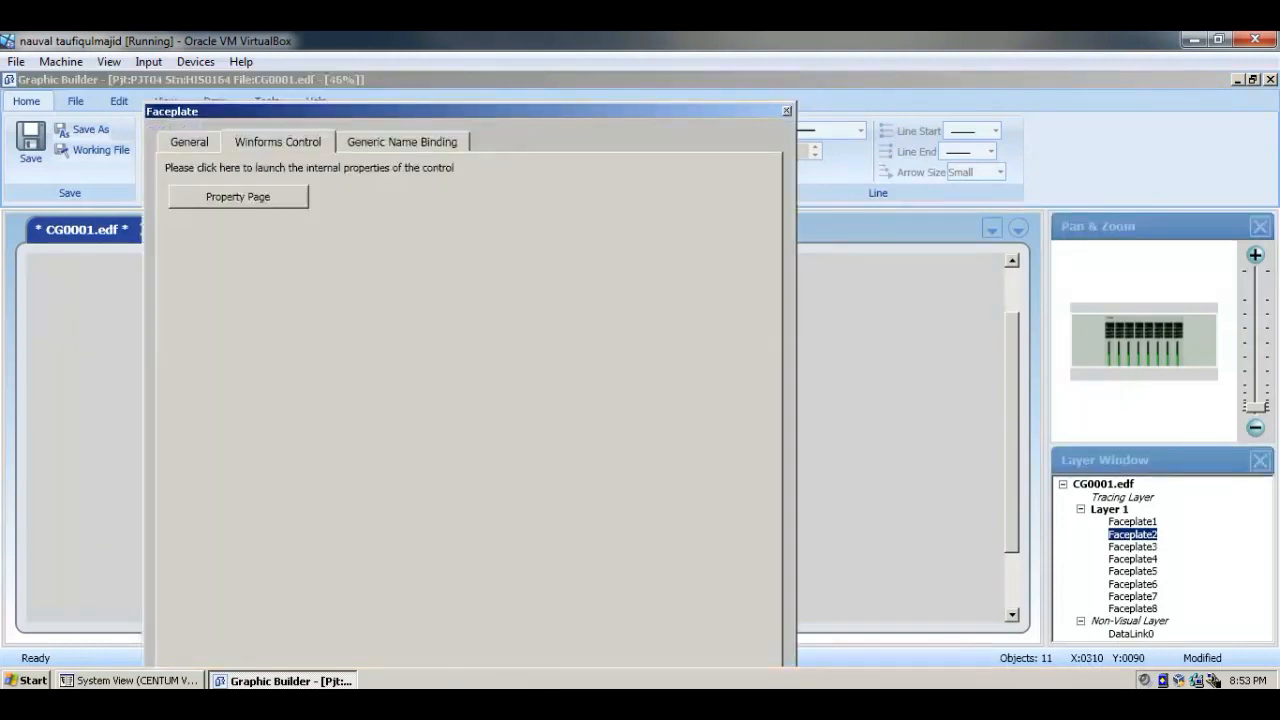
pyautogui.click(238, 196)
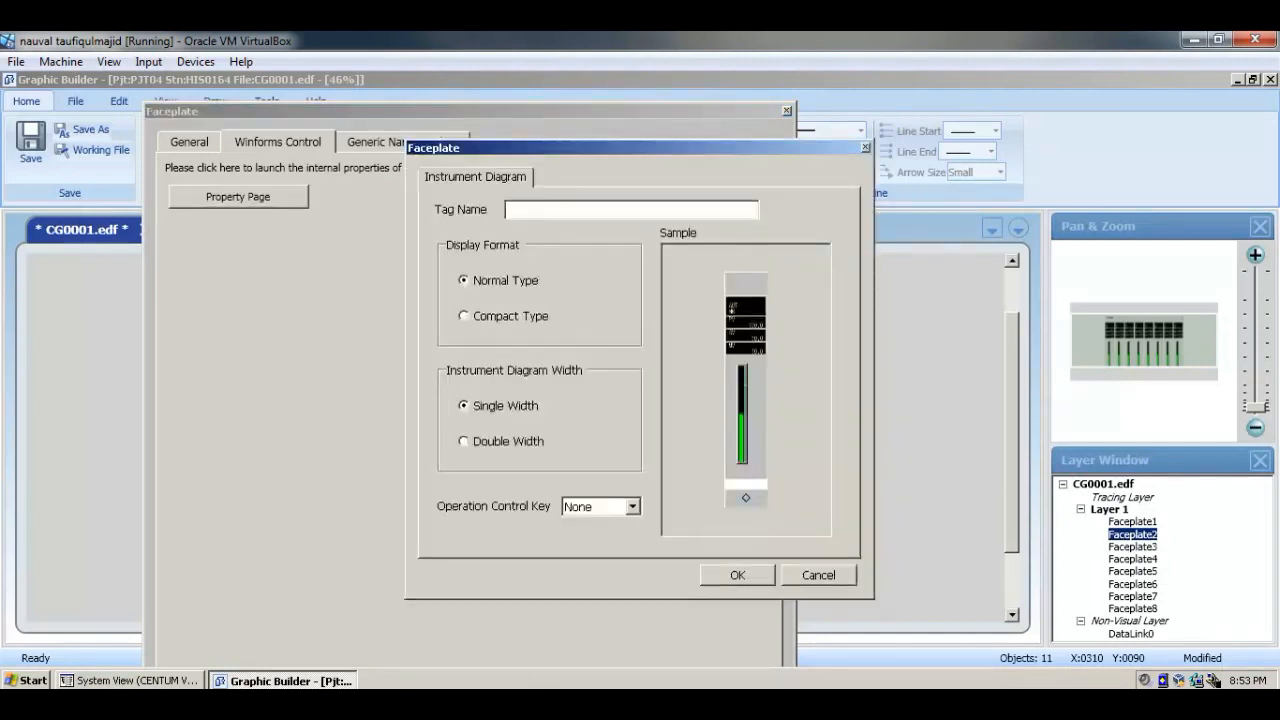
pyautogui.write('FIC4535')
pyautogui.press('Return')
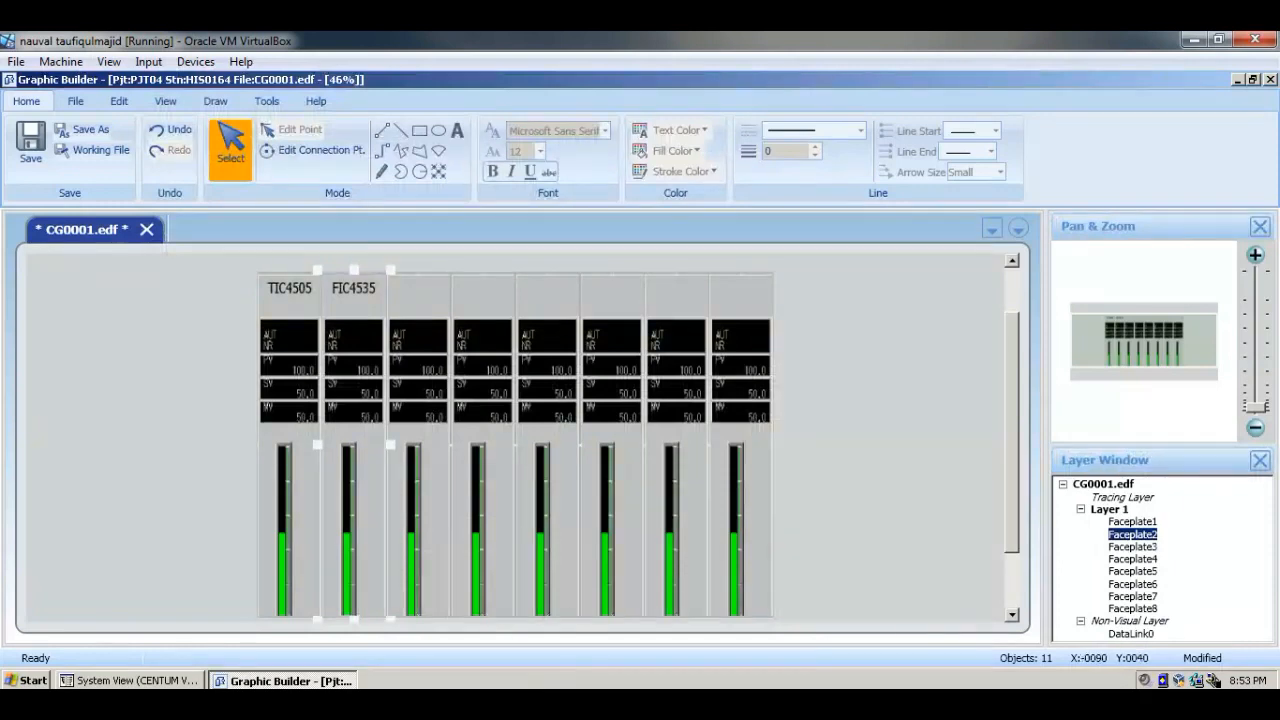
# - Save and close control graphic CG0001, and open graphic GR0001 from the WINDOW folder
pyautogui.click(30, 142)
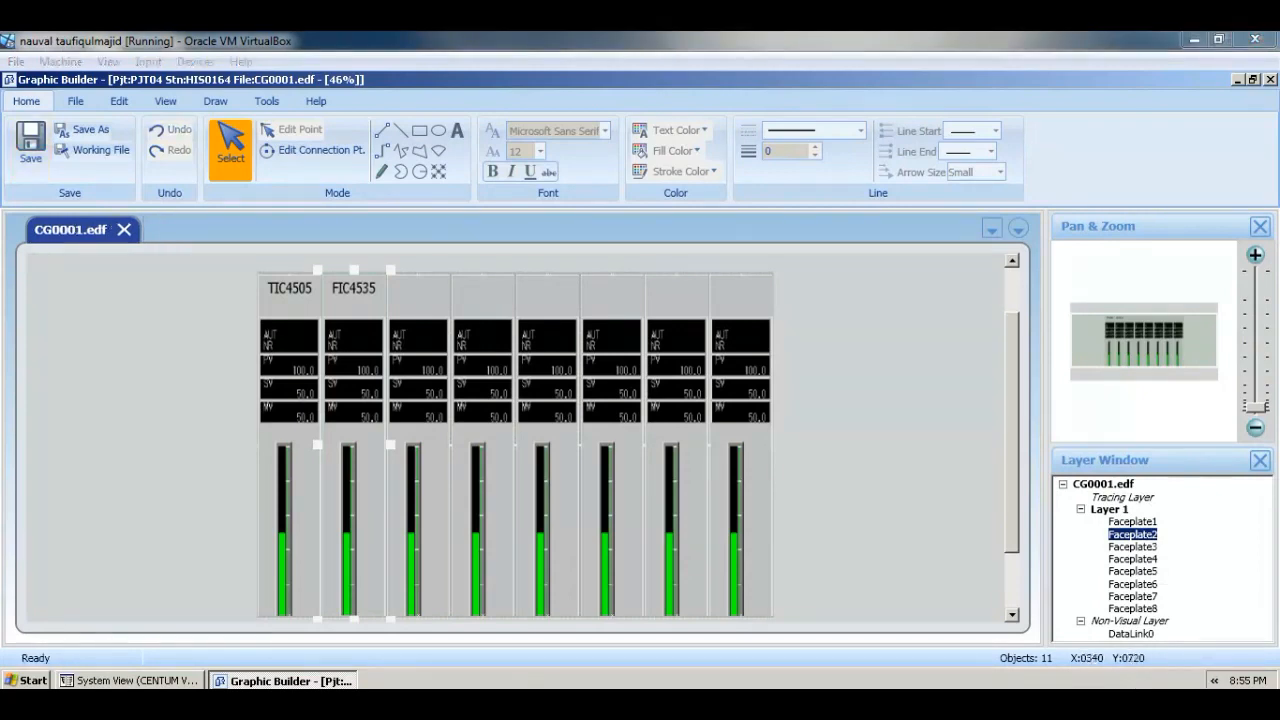
pyautogui.click(1271, 79)
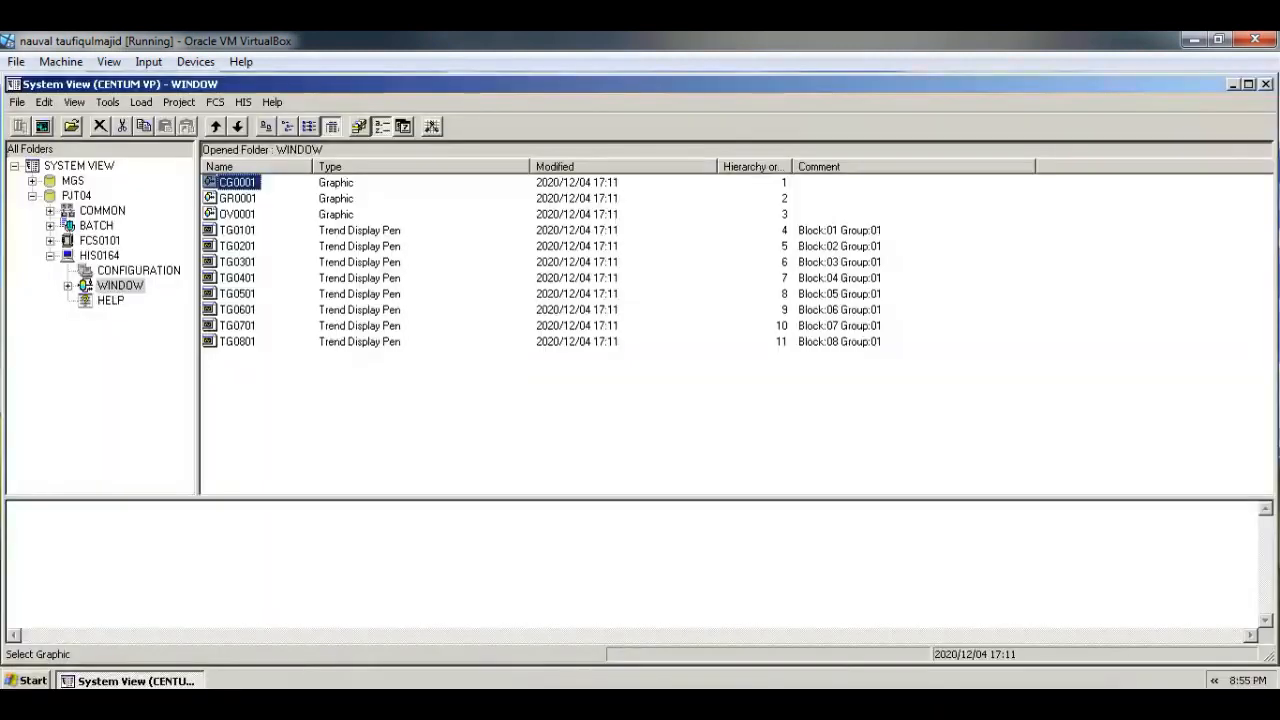
pyautogui.click(238, 198)
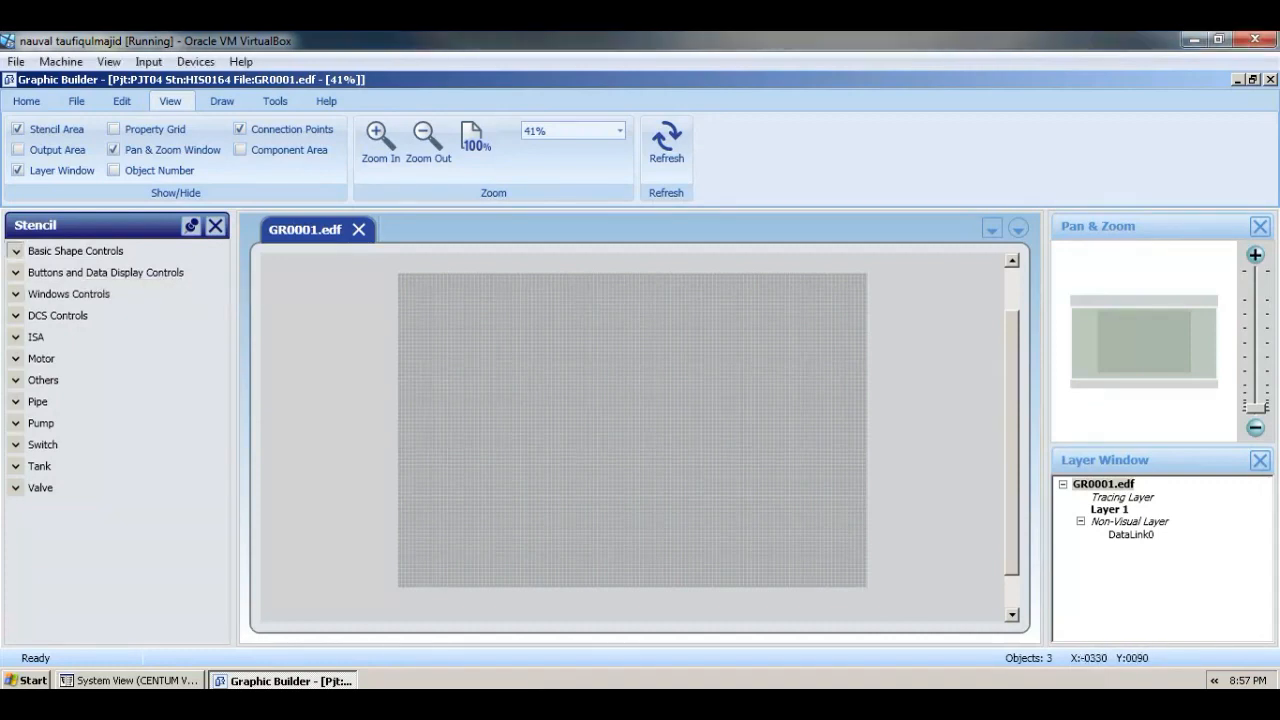
# - Look through the stencil's Basic Shape Controls, Buttons and Data Display Controls, DCS Controls and ISA categories
pyautogui.click(15, 251)
pyautogui.scroll(-6, 40, 348)
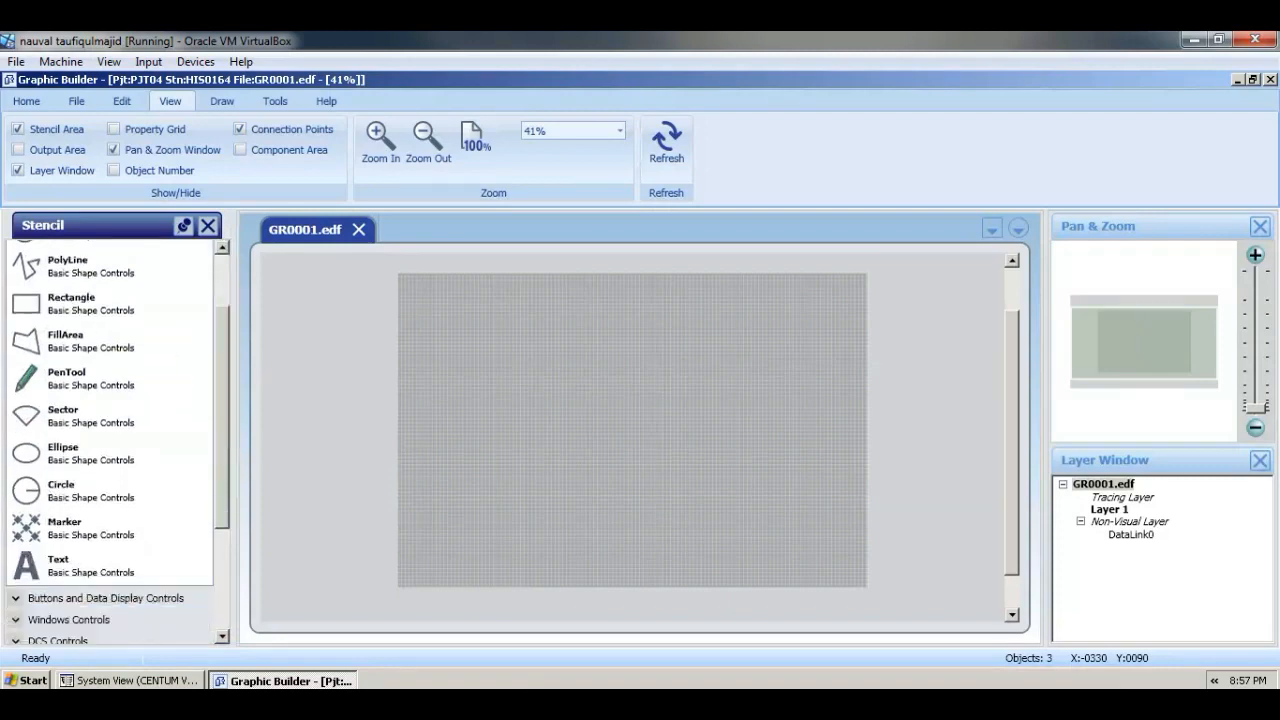
pyautogui.scroll(4, 40, 350)
pyautogui.scroll(2, 40, 350)
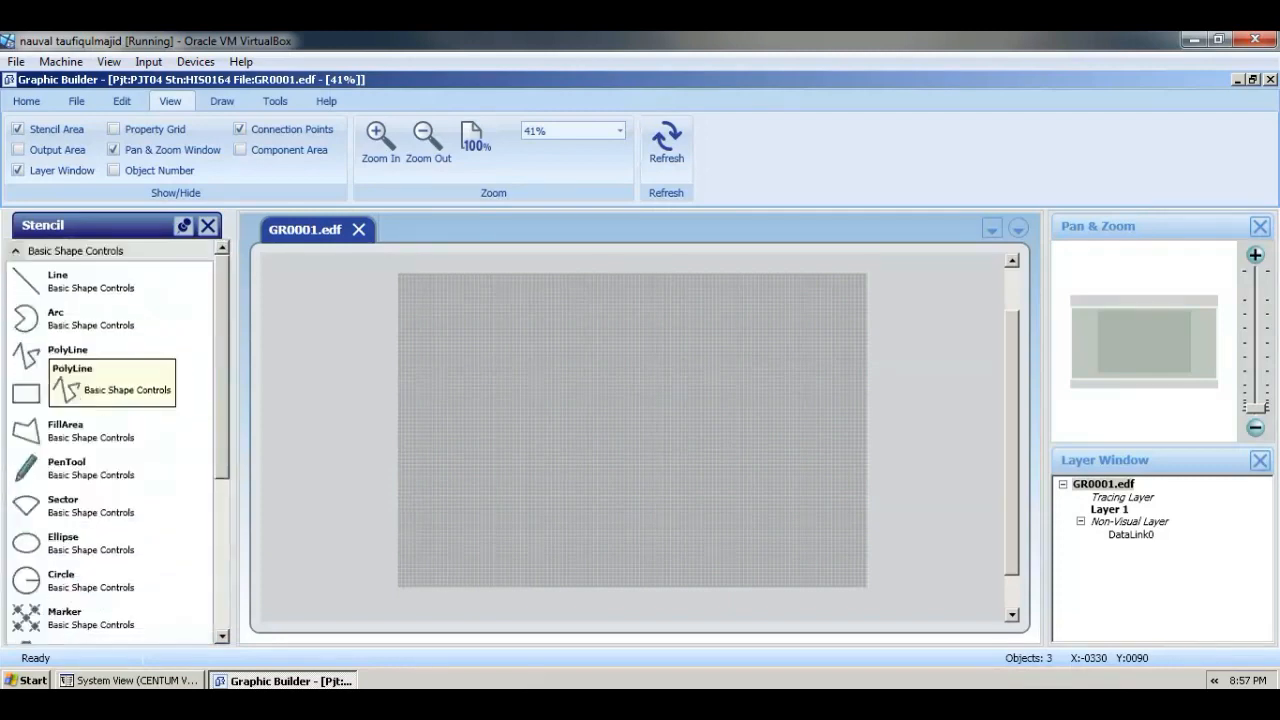
pyautogui.click(15, 251)
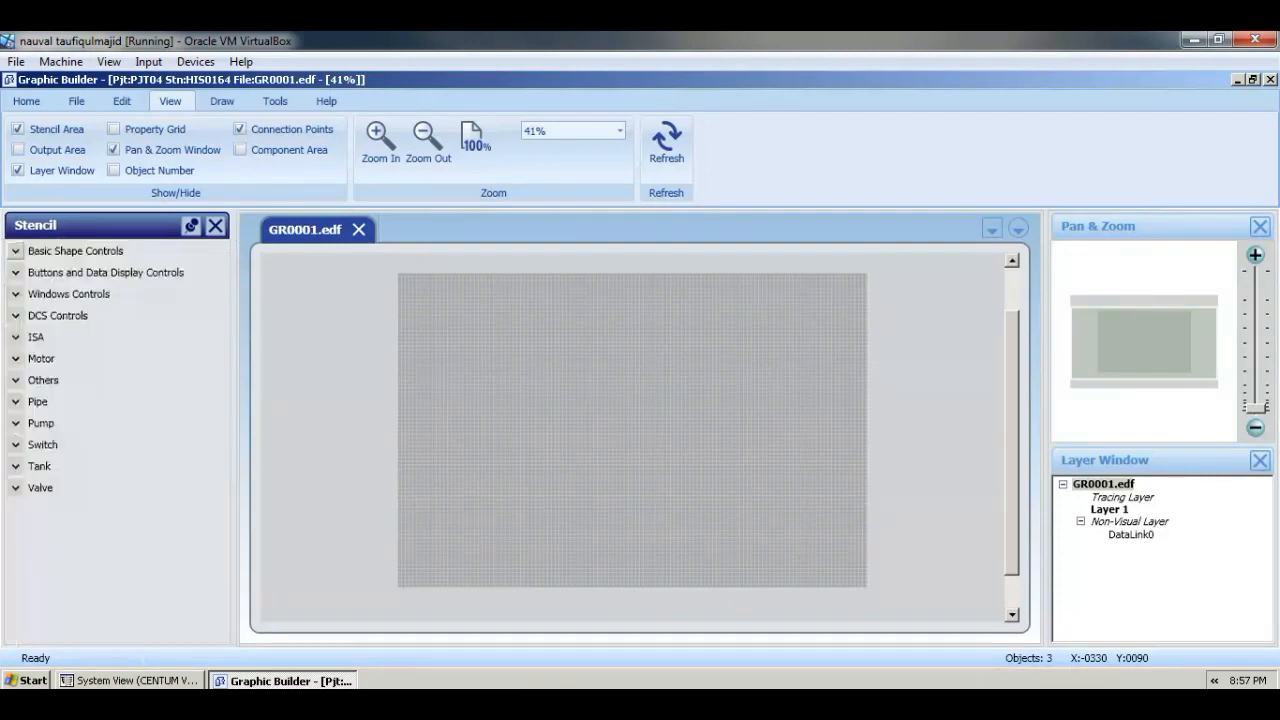
pyautogui.click(15, 272)
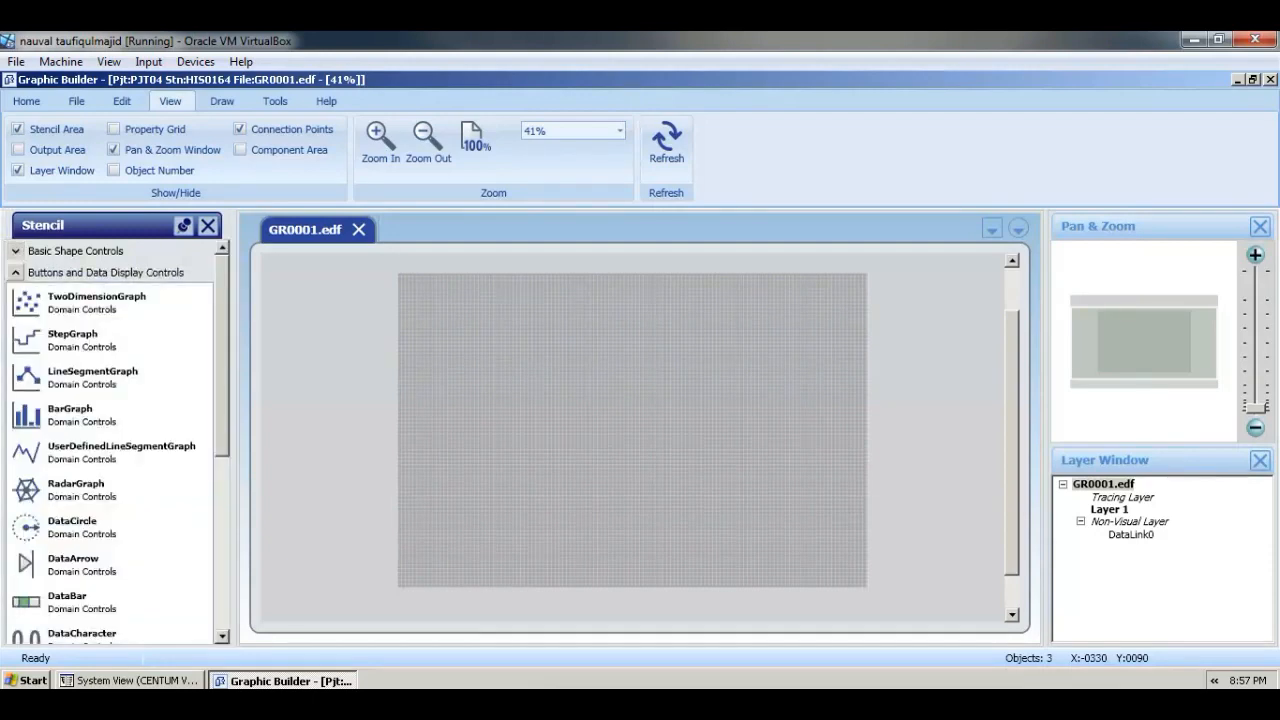
pyautogui.scroll(-2, 15, 272)
pyautogui.scroll(-3, 115, 440)
pyautogui.scroll(5, 115, 440)
pyautogui.click(15, 272)
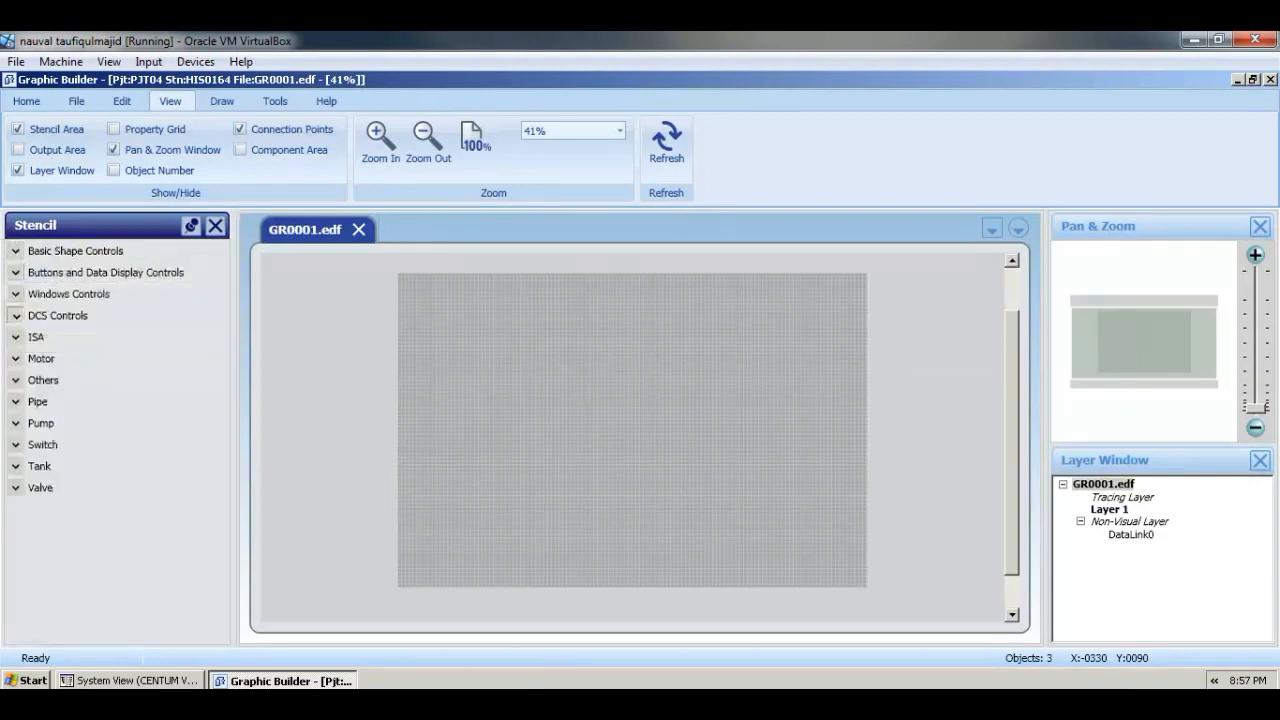
pyautogui.click(15, 315)
pyautogui.click(15, 315)
pyautogui.click(15, 337)
pyautogui.click(15, 337)
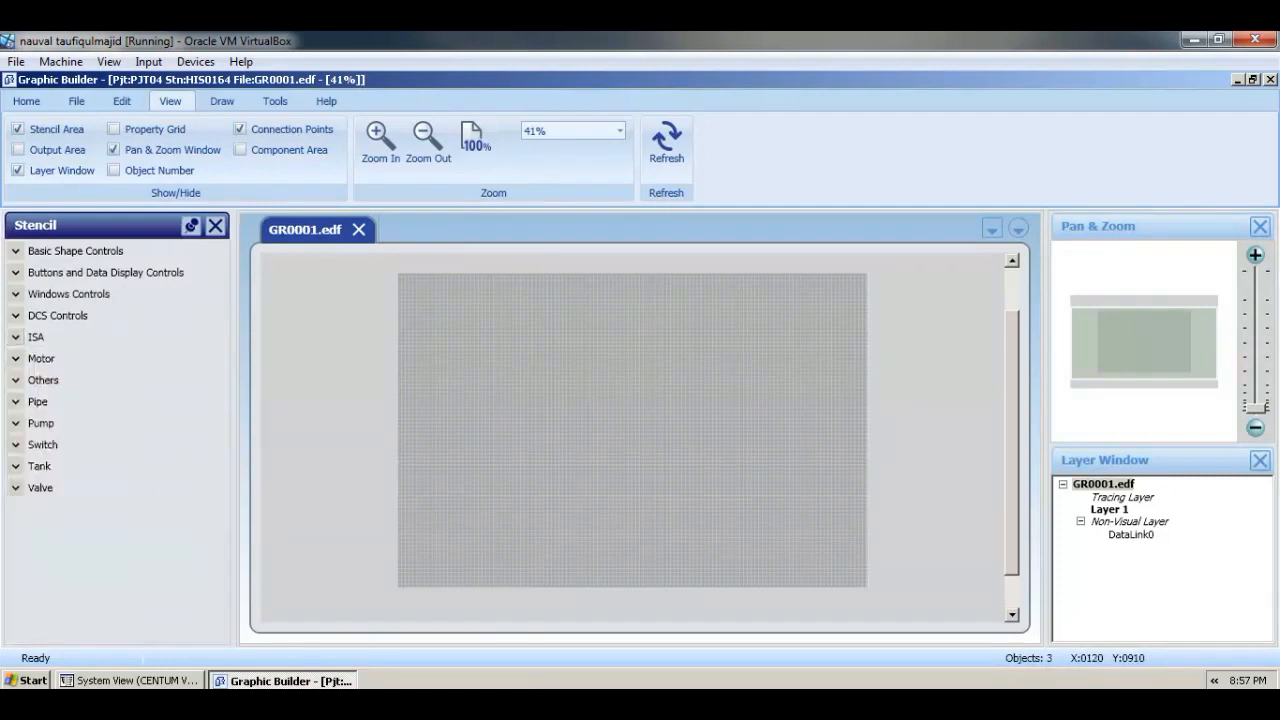
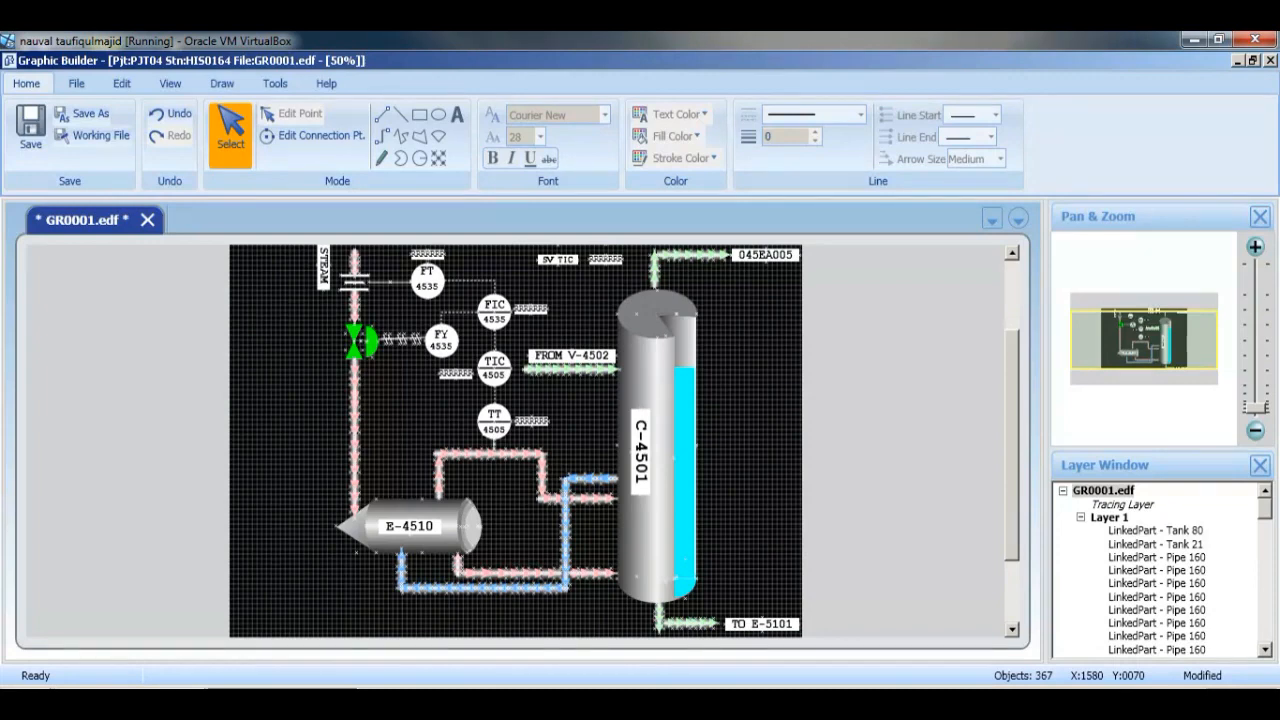
# - Save the process graphic GR0001 and close it
pyautogui.scroll(1, 515, 440)
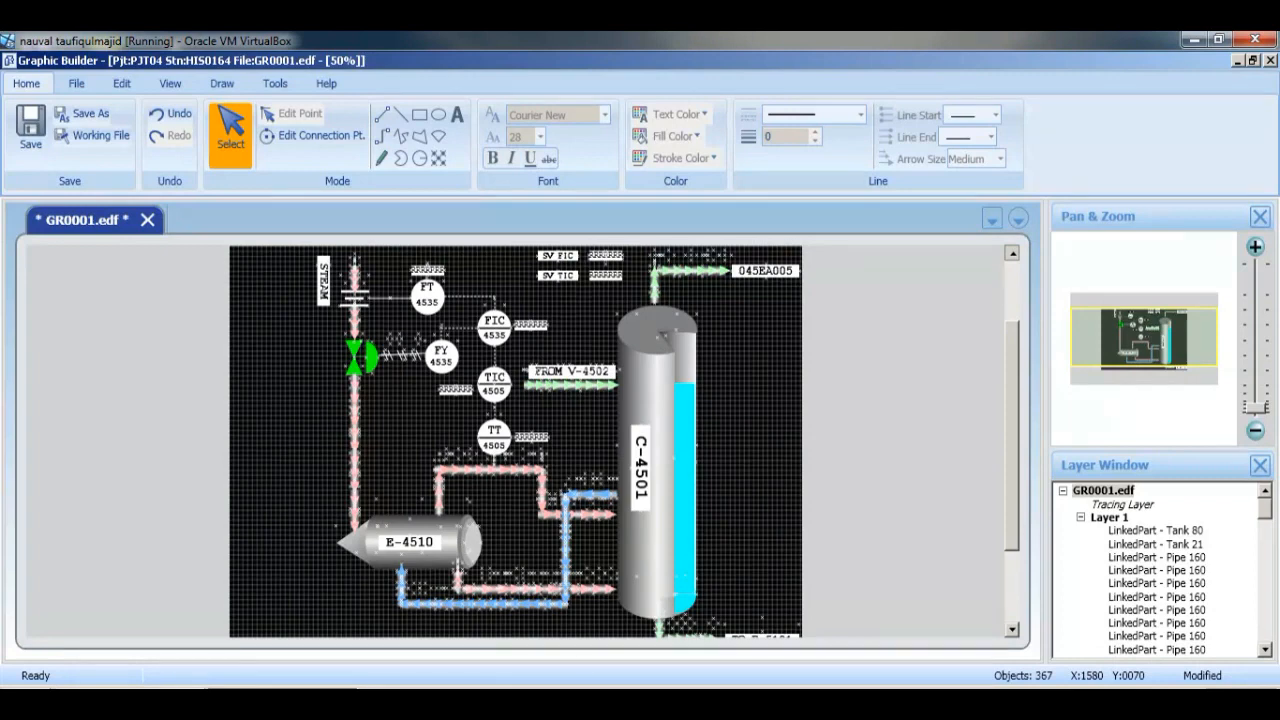
pyautogui.scroll(2, 515, 440)
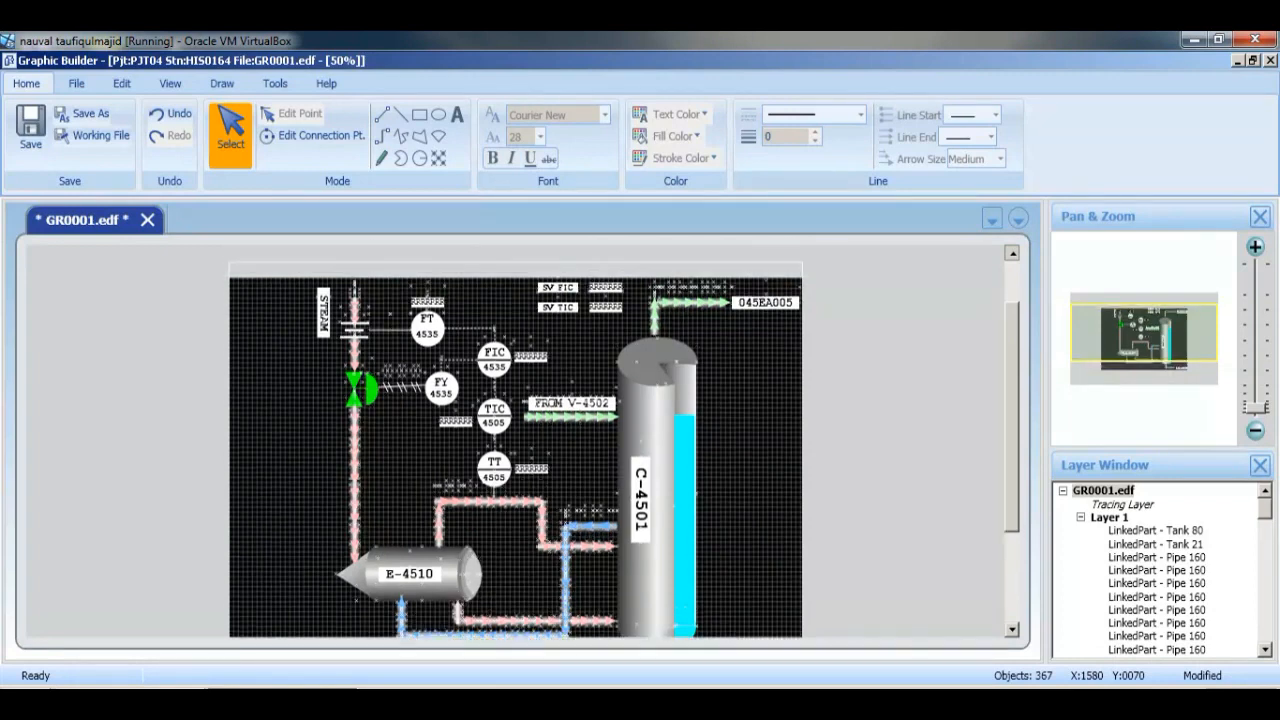
pyautogui.scroll(2, 515, 440)
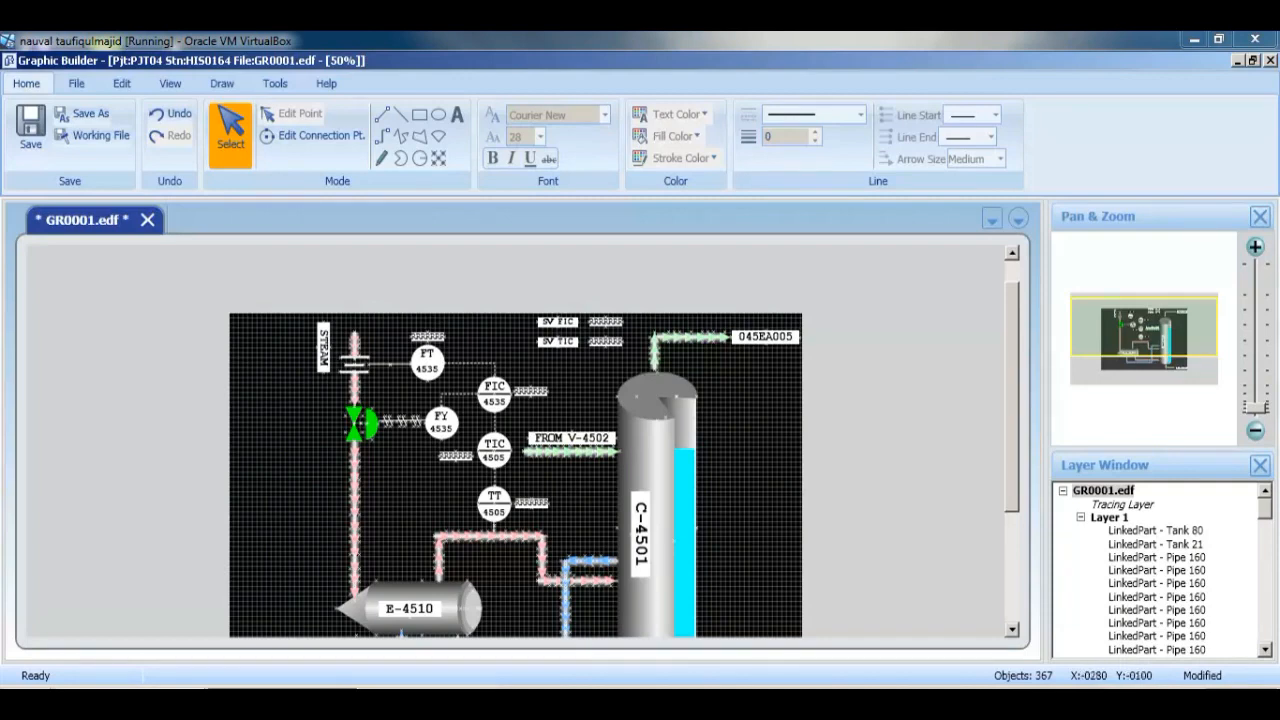
pyautogui.click(30, 128)
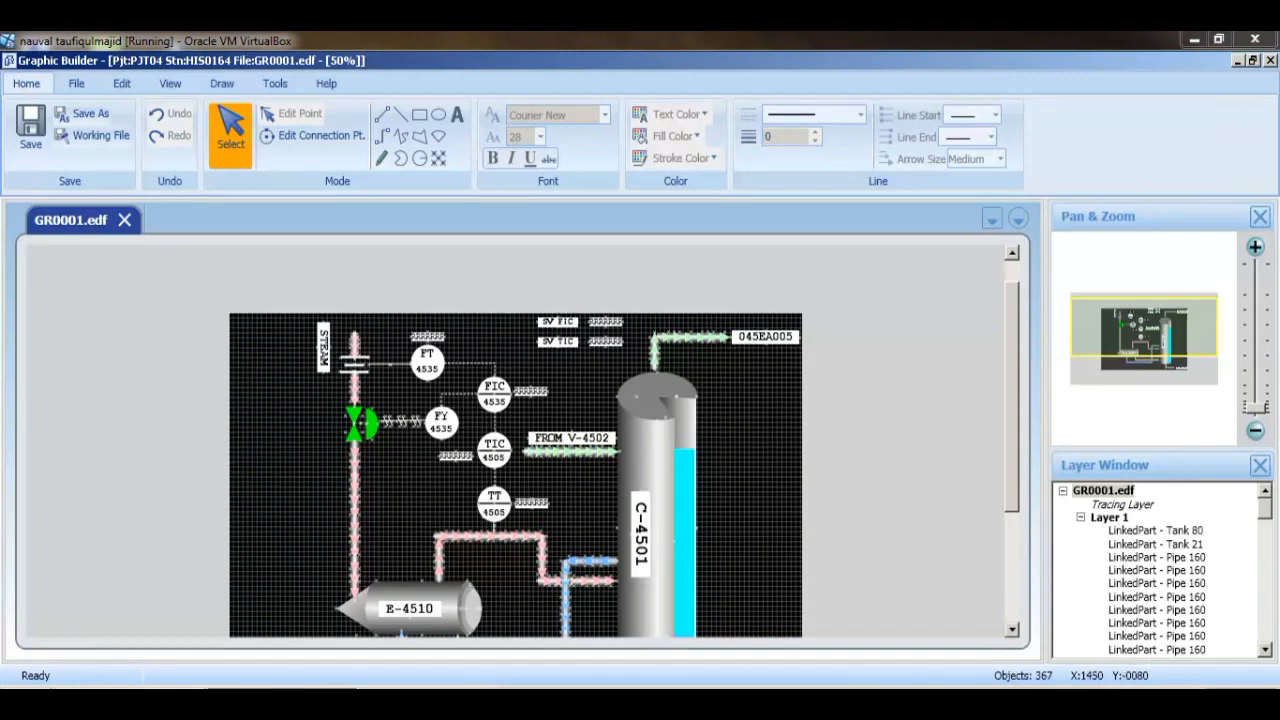
pyautogui.click(1270, 61)
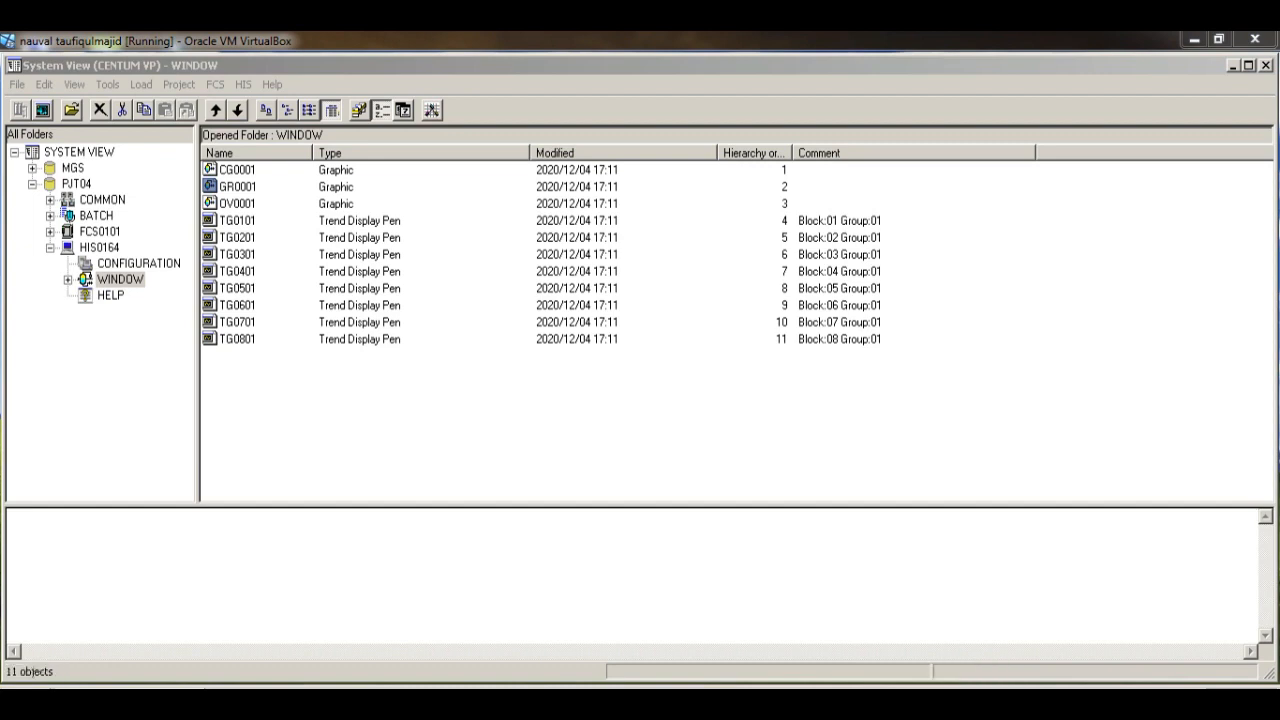
# - Start the Test Function for FCS0101 in virtual test mode on HIS0164 with No Connect to Other PC enabled
pyautogui.click(50, 248)
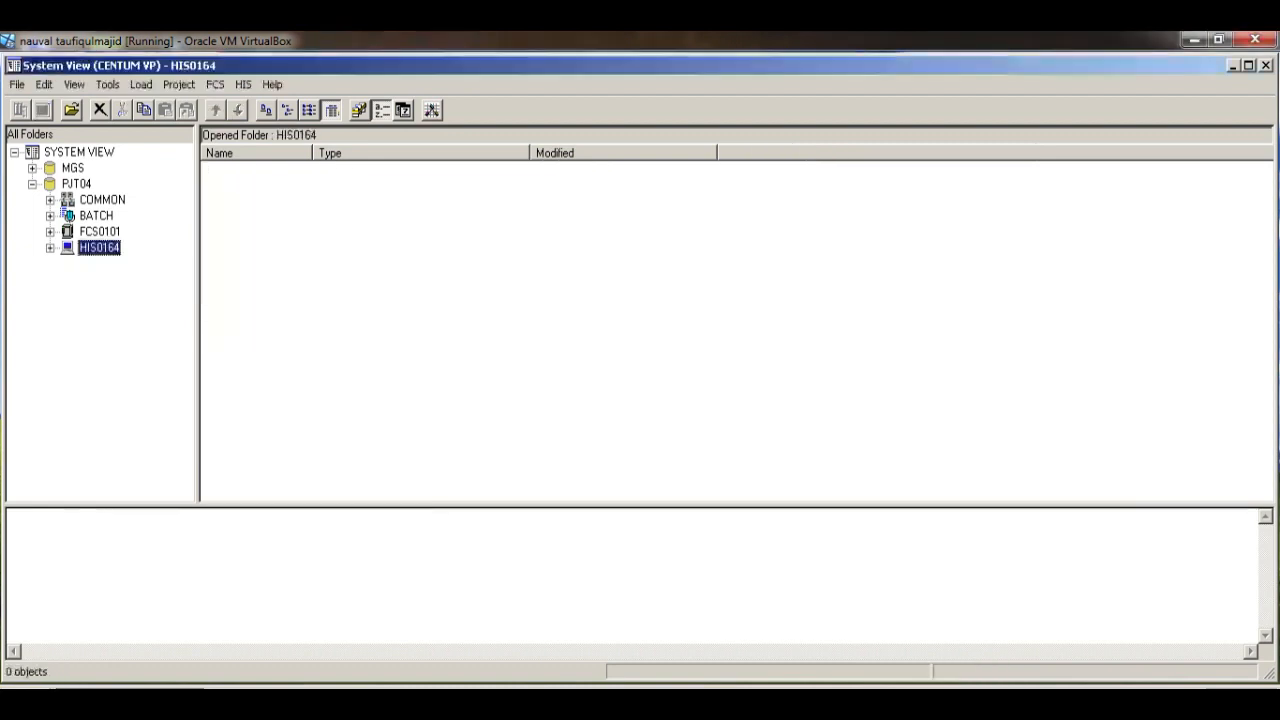
pyautogui.click(50, 232)
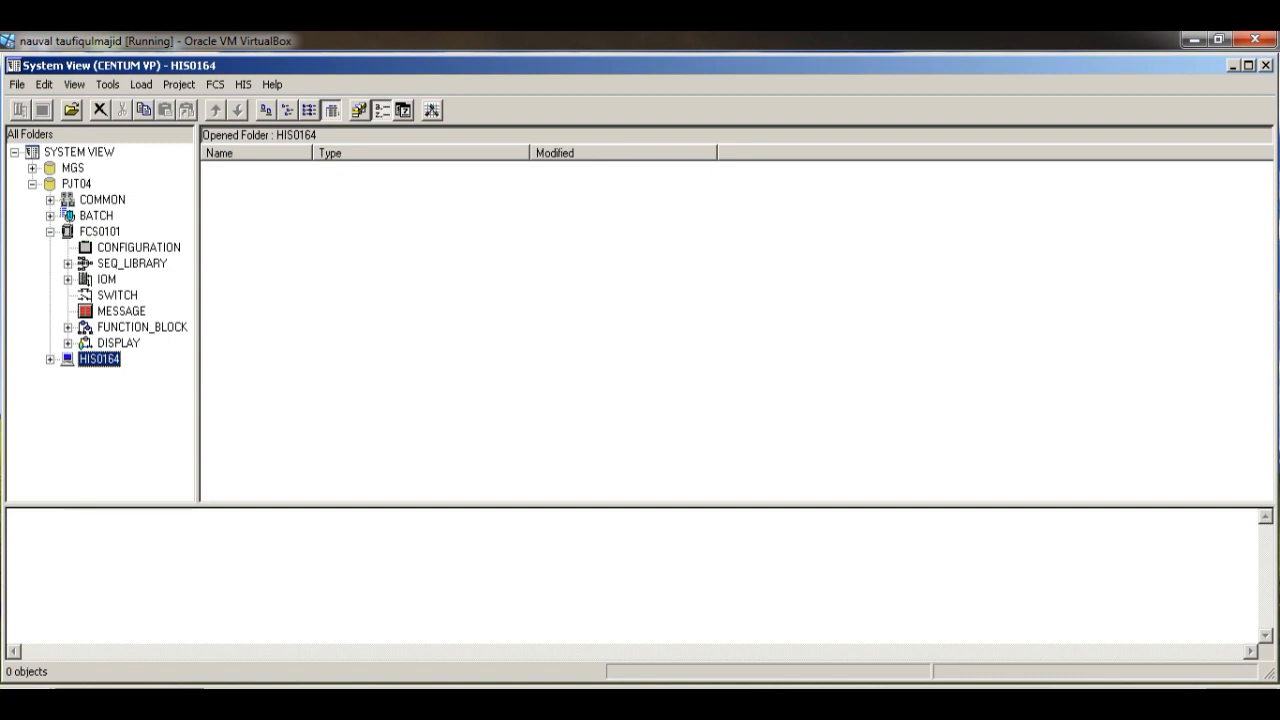
pyautogui.click(100, 232)
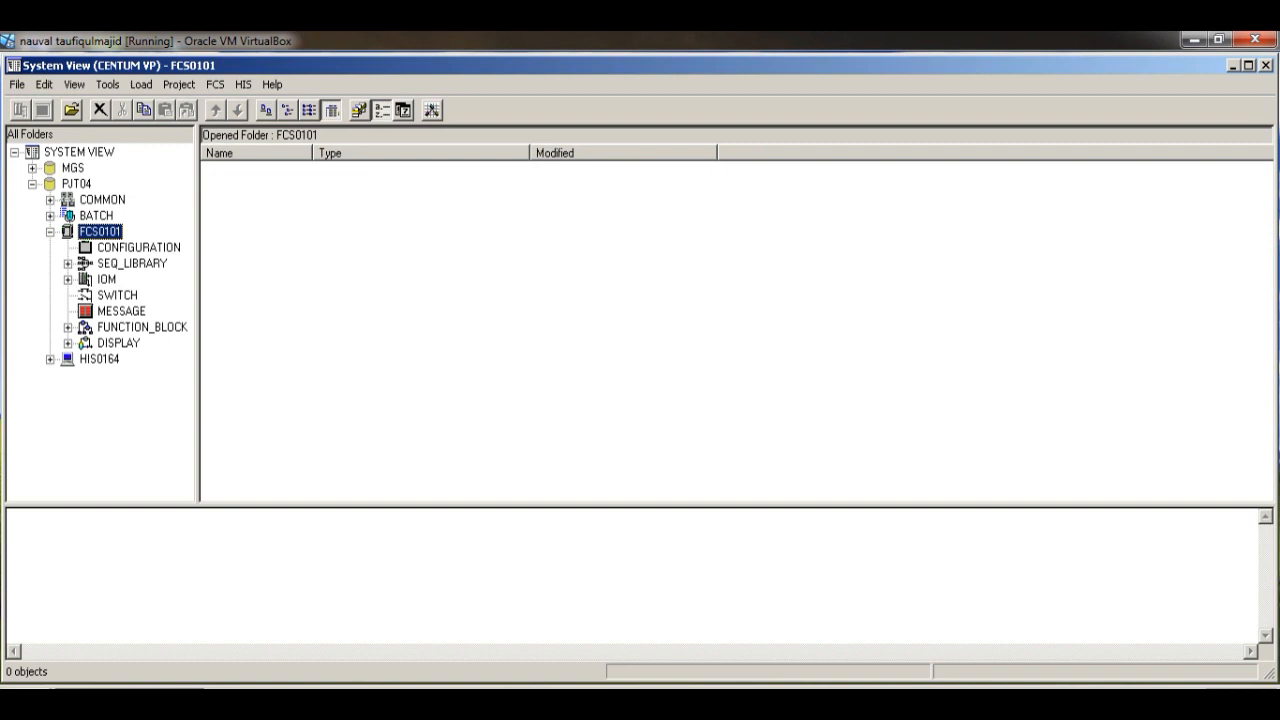
pyautogui.click(215, 84)
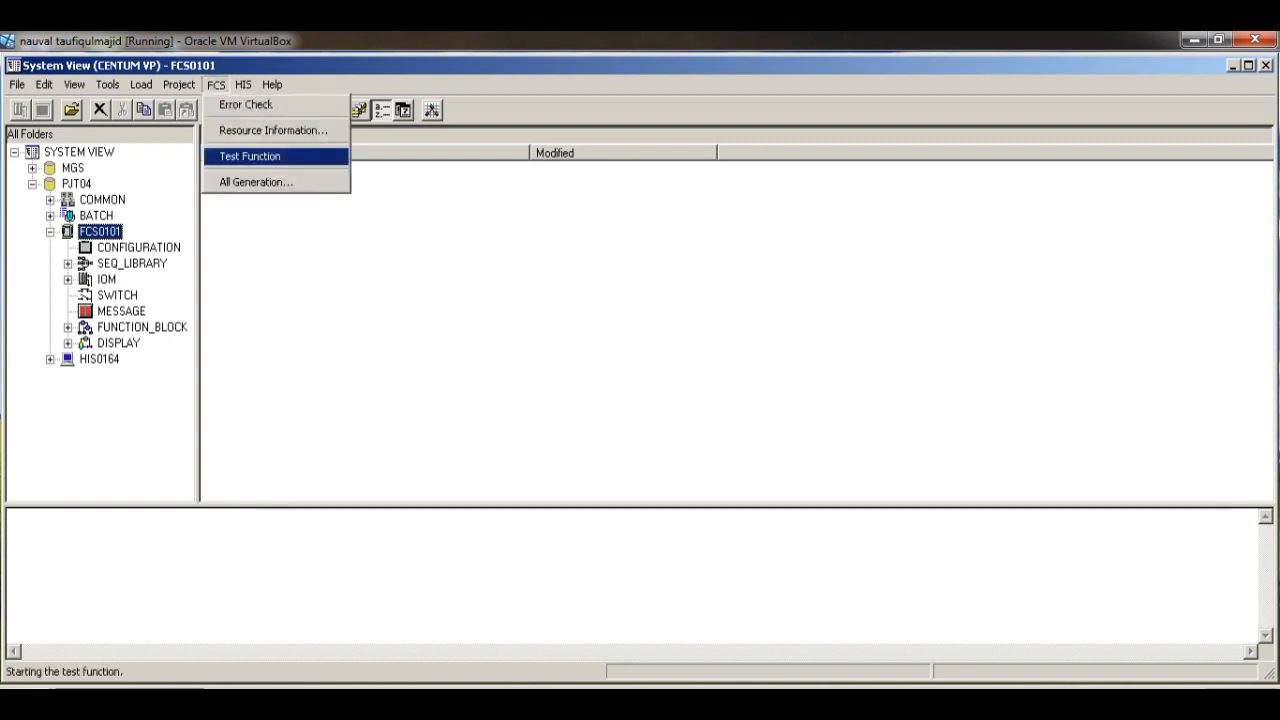
pyautogui.press('Return')
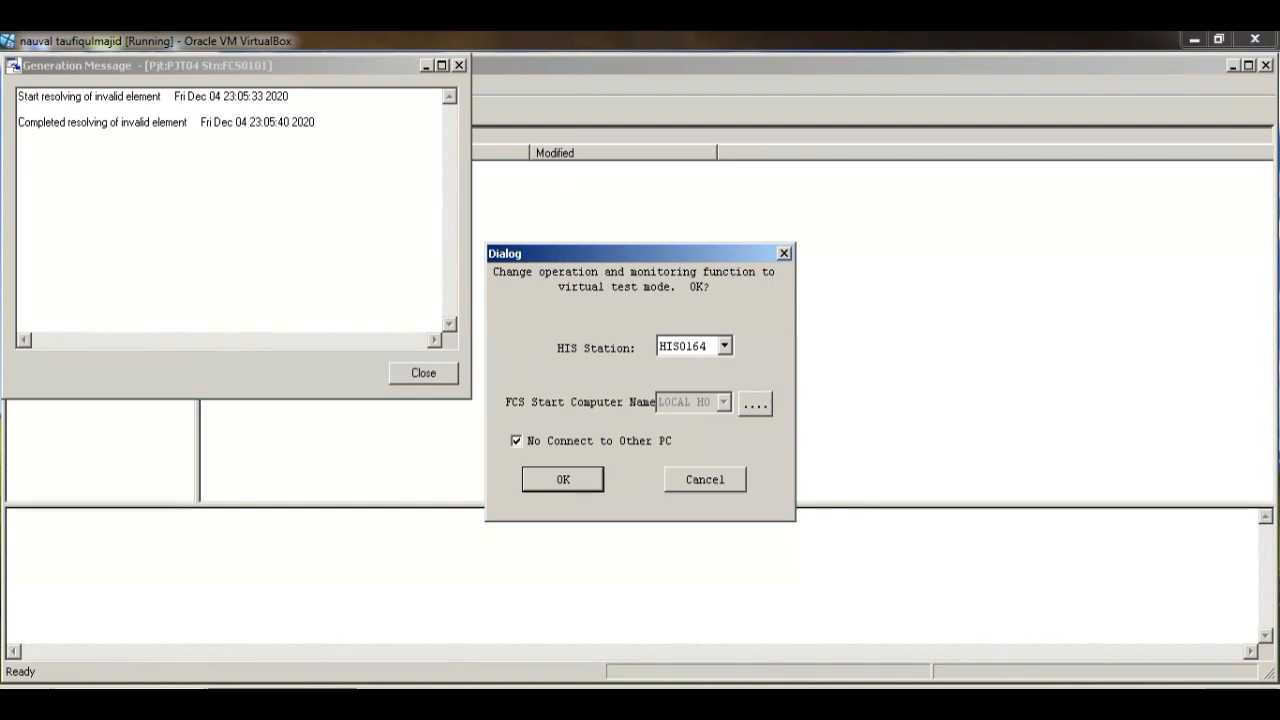
pyautogui.click(563, 480)
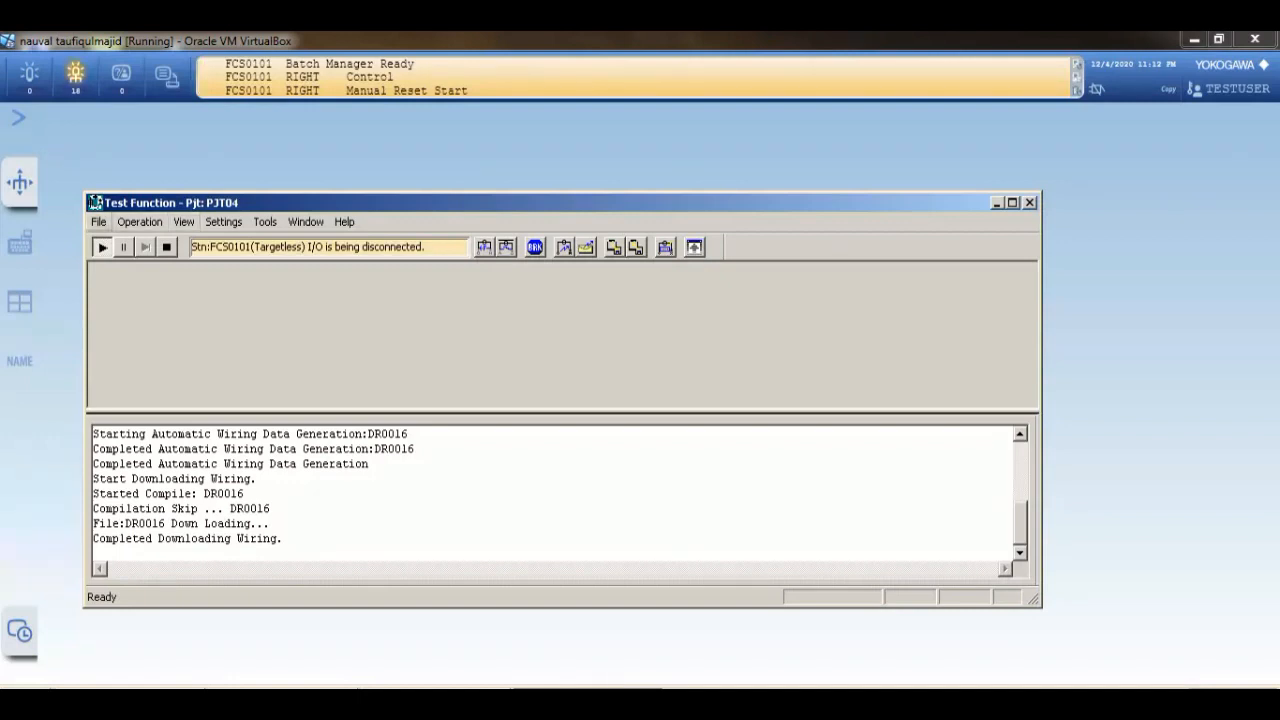
# - Show the wiring editor in the Test Function and open the wiring file DR0016.wrs
pyautogui.click(98, 222)
pyautogui.click(98, 222)
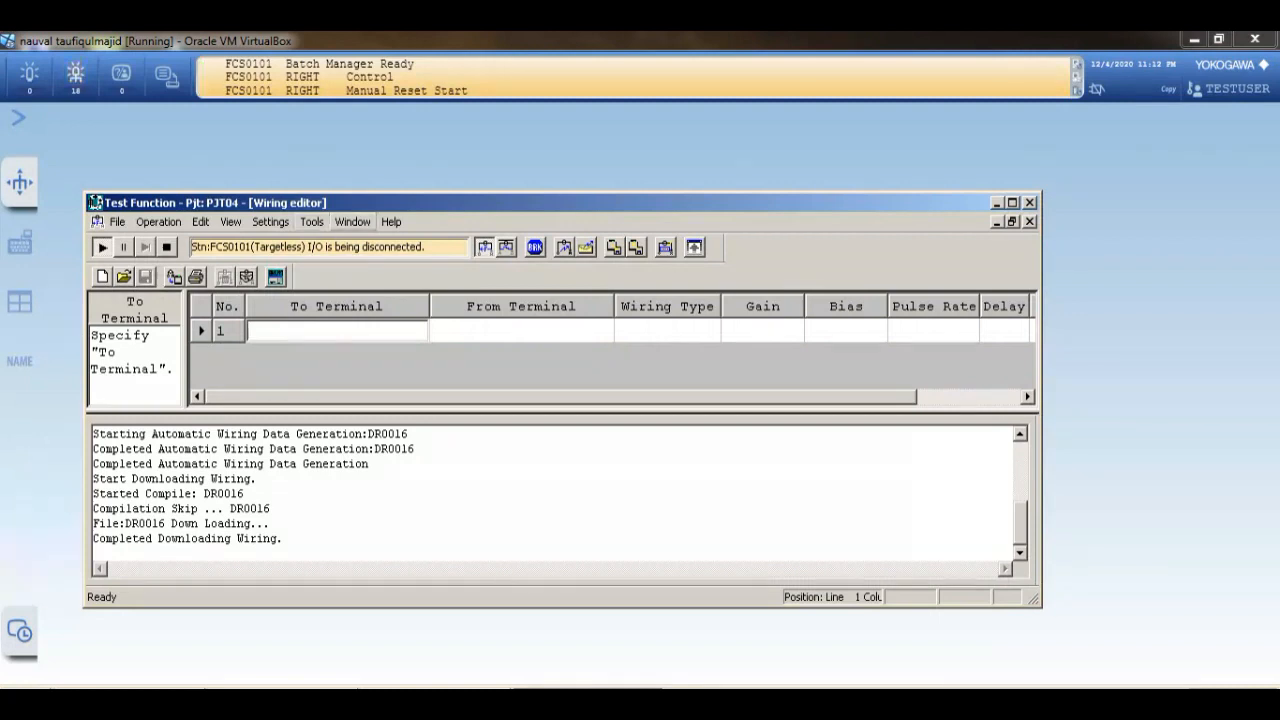
pyautogui.click(312, 222)
pyautogui.press('Down')
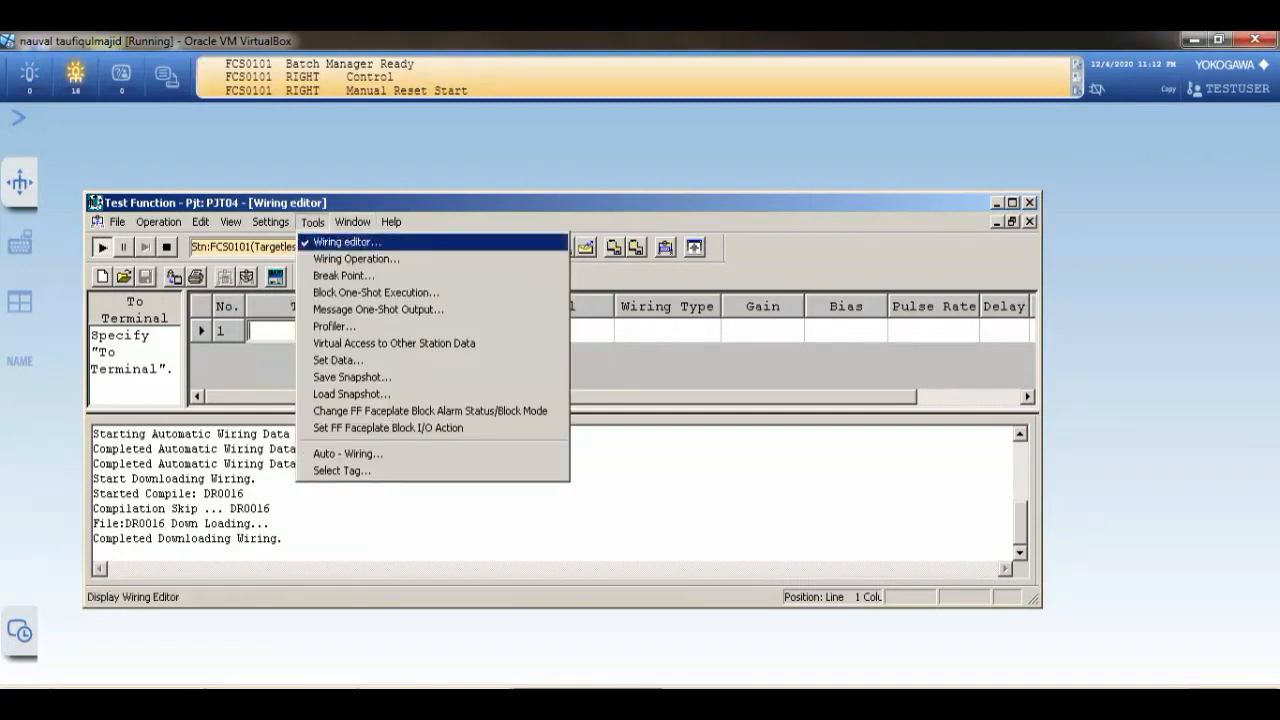
pyautogui.press('Return')
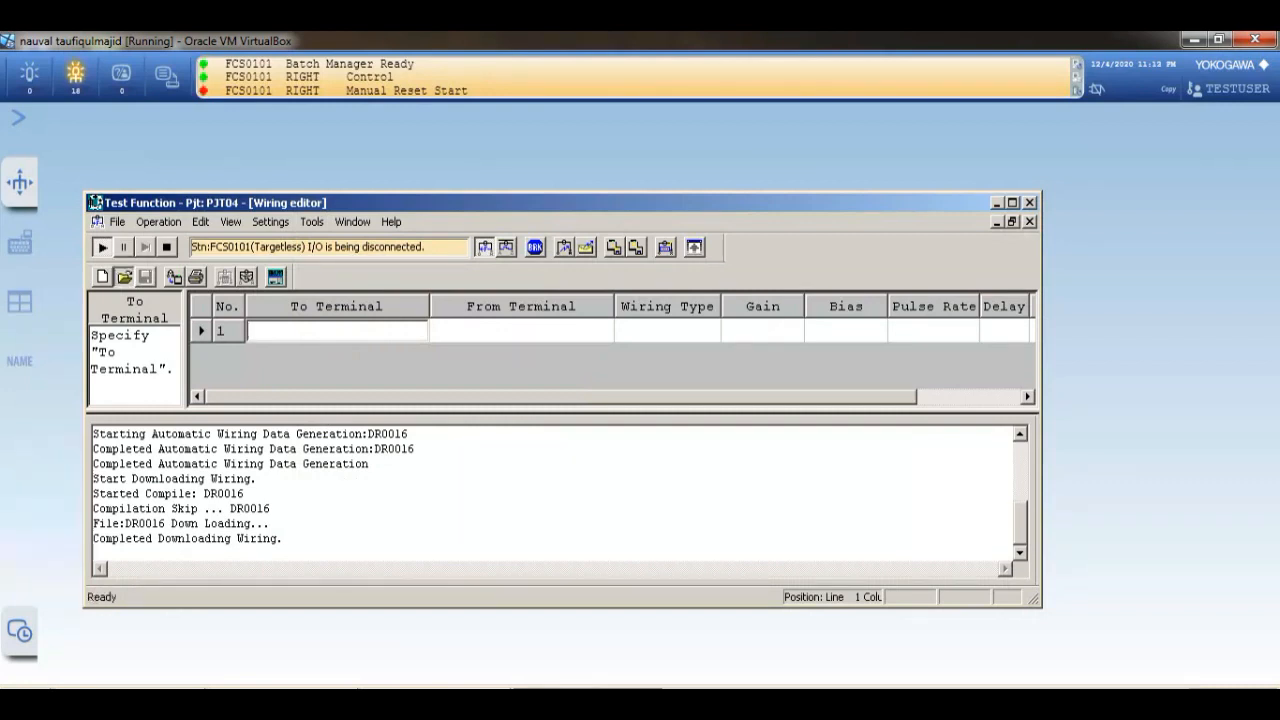
pyautogui.click(124, 277)
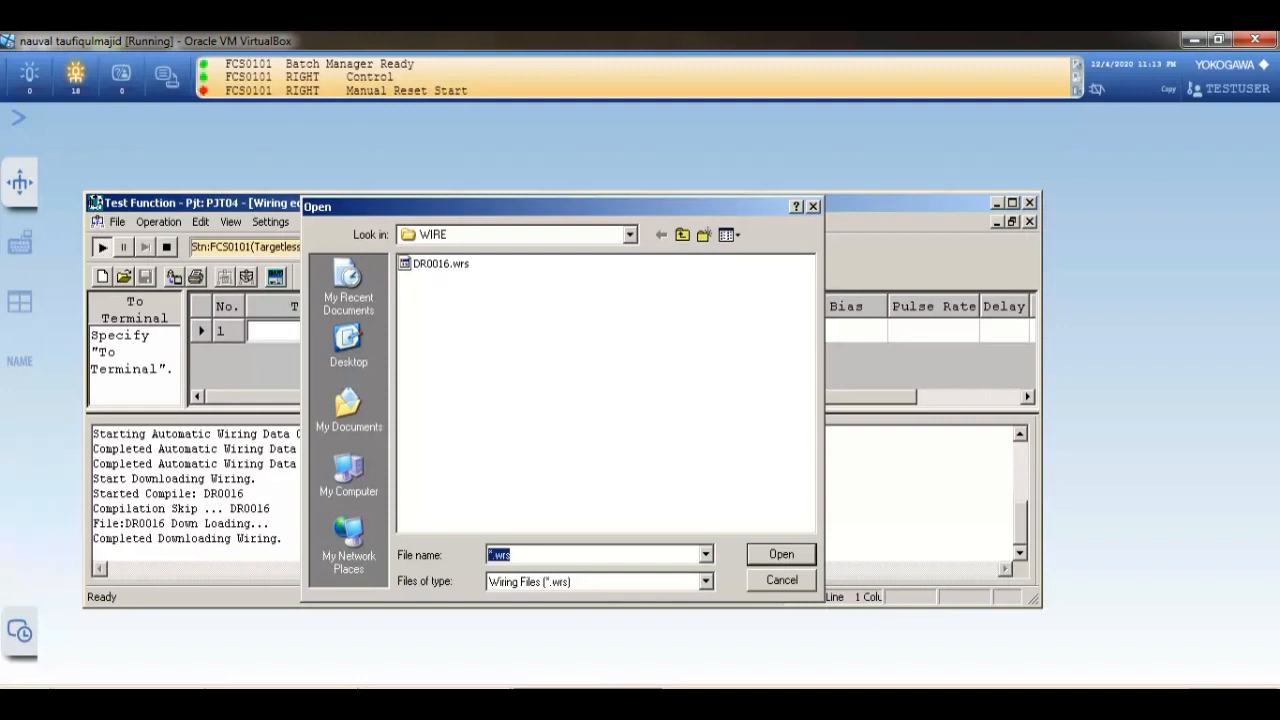
pyautogui.click(440, 263)
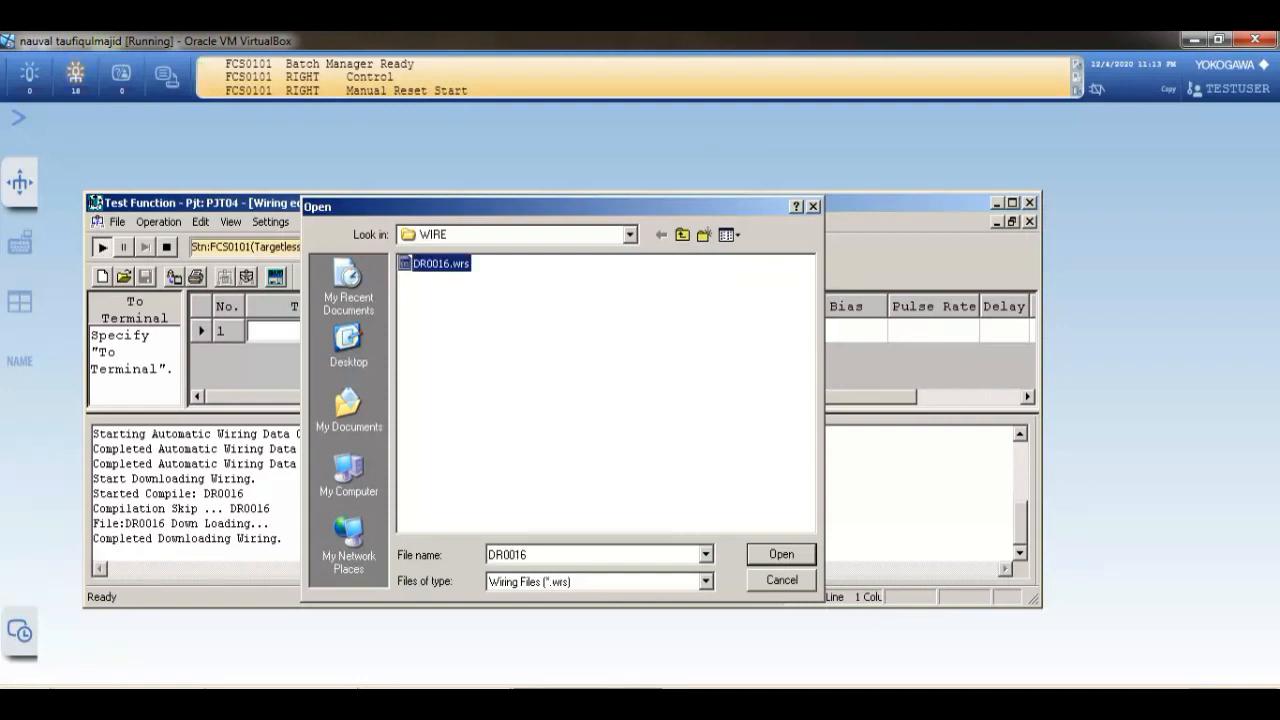
pyautogui.press('Return')
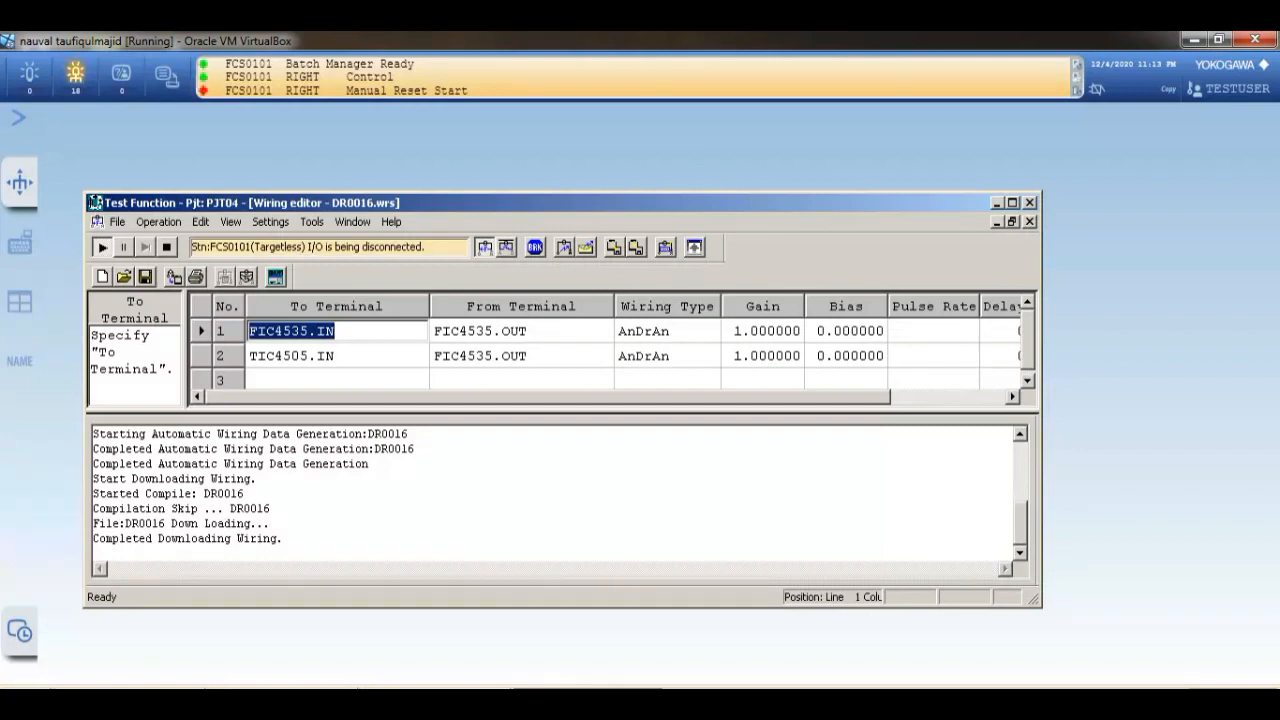
# - Set the delay of the TIC4505.IN wiring row to 10
pyautogui.hscroll(3, 610, 343)
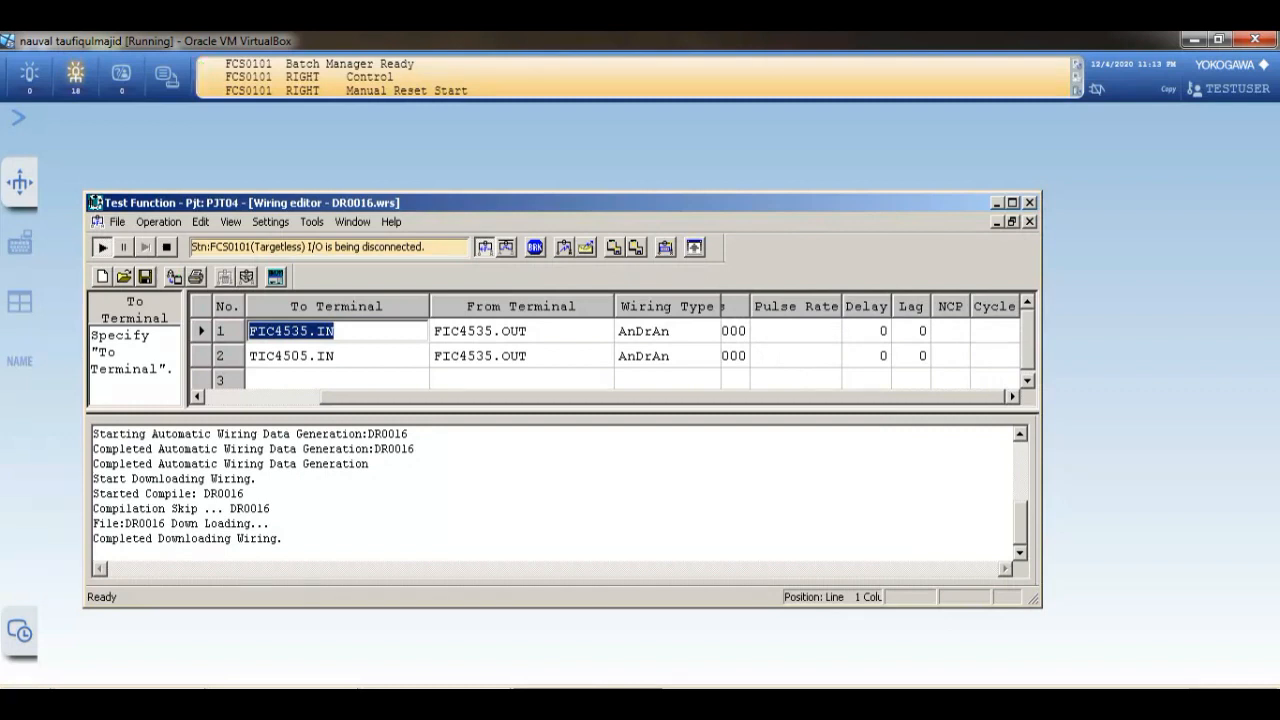
pyautogui.click(867, 355)
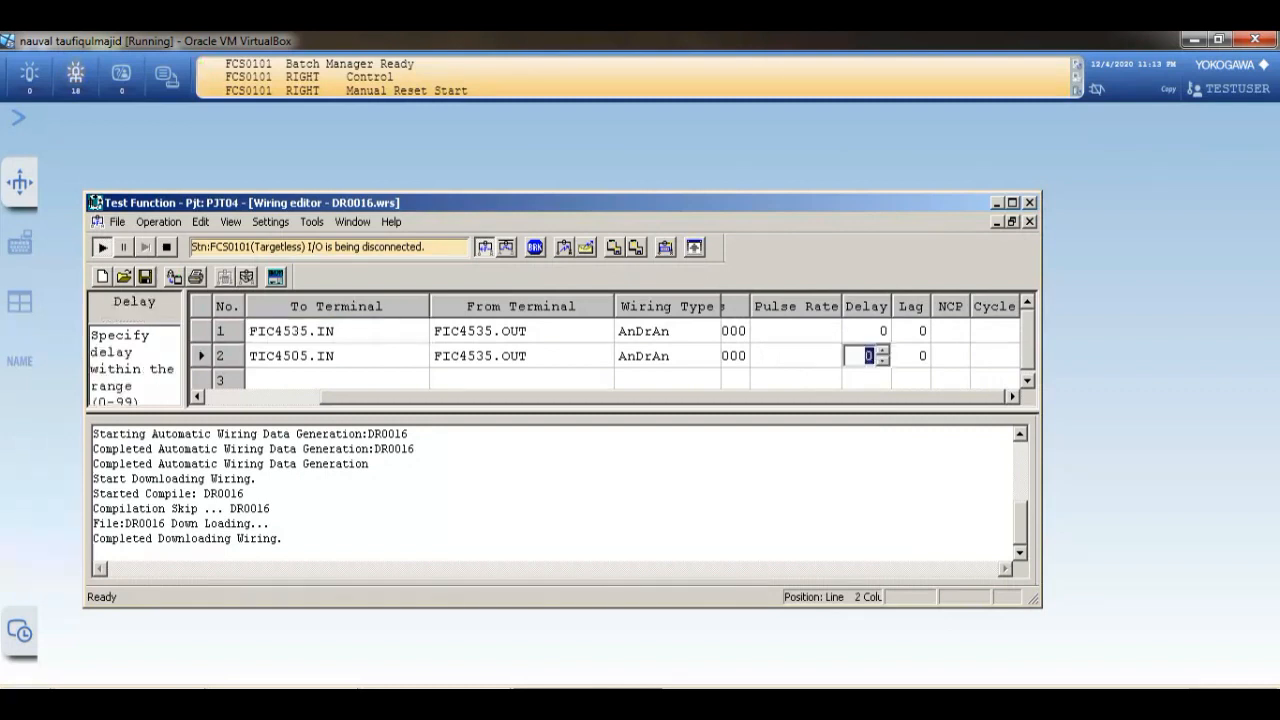
pyautogui.write('5')
pyautogui.click(881, 350)
pyautogui.click(881, 350)
pyautogui.click(881, 350)
pyautogui.click(881, 350)
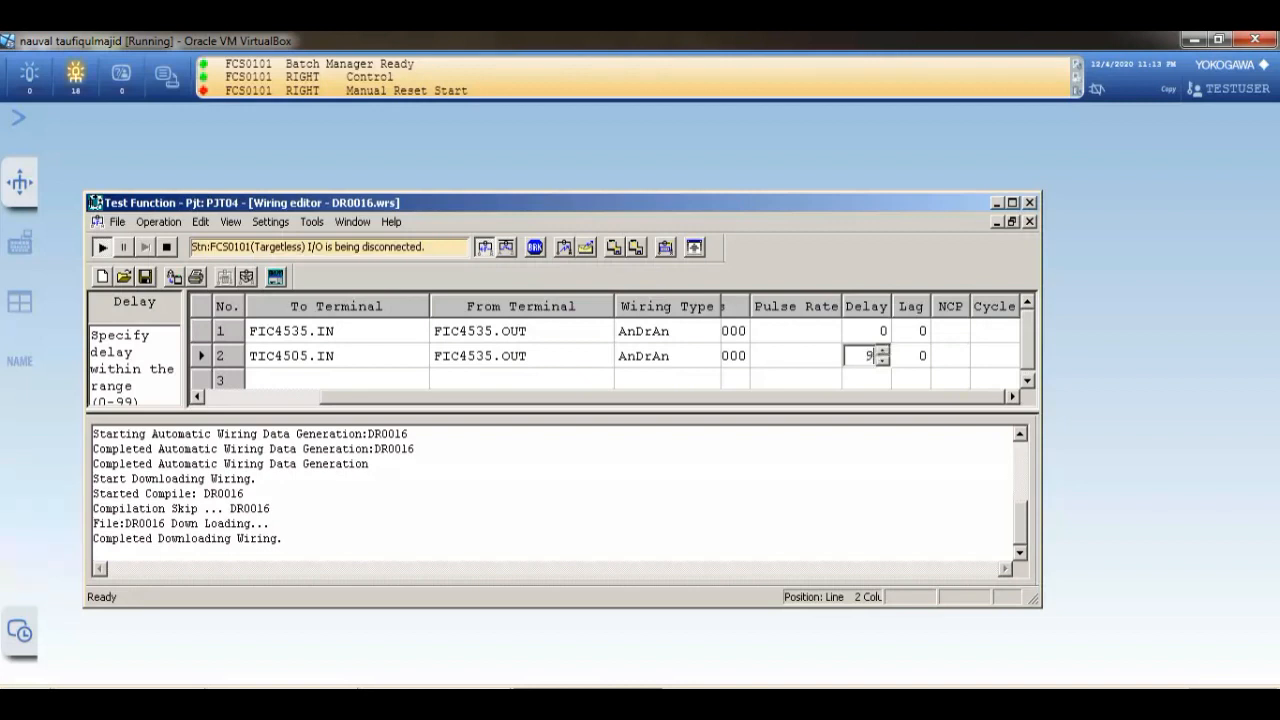
pyautogui.click(881, 350)
# - Set the delay of the FIC4535.IN wiring row to 5
pyautogui.click(866, 331)
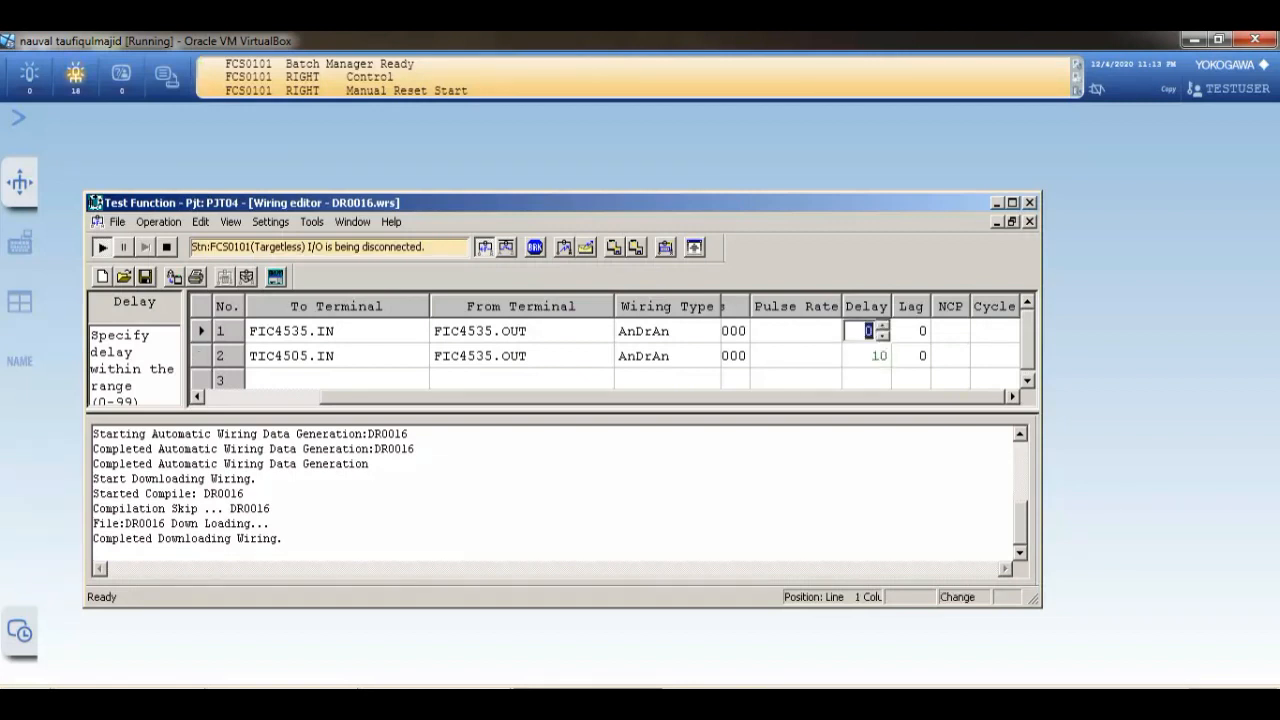
pyautogui.click(881, 327)
pyautogui.click(881, 327)
pyautogui.click(881, 327)
pyautogui.click(881, 327)
pyautogui.click(881, 327)
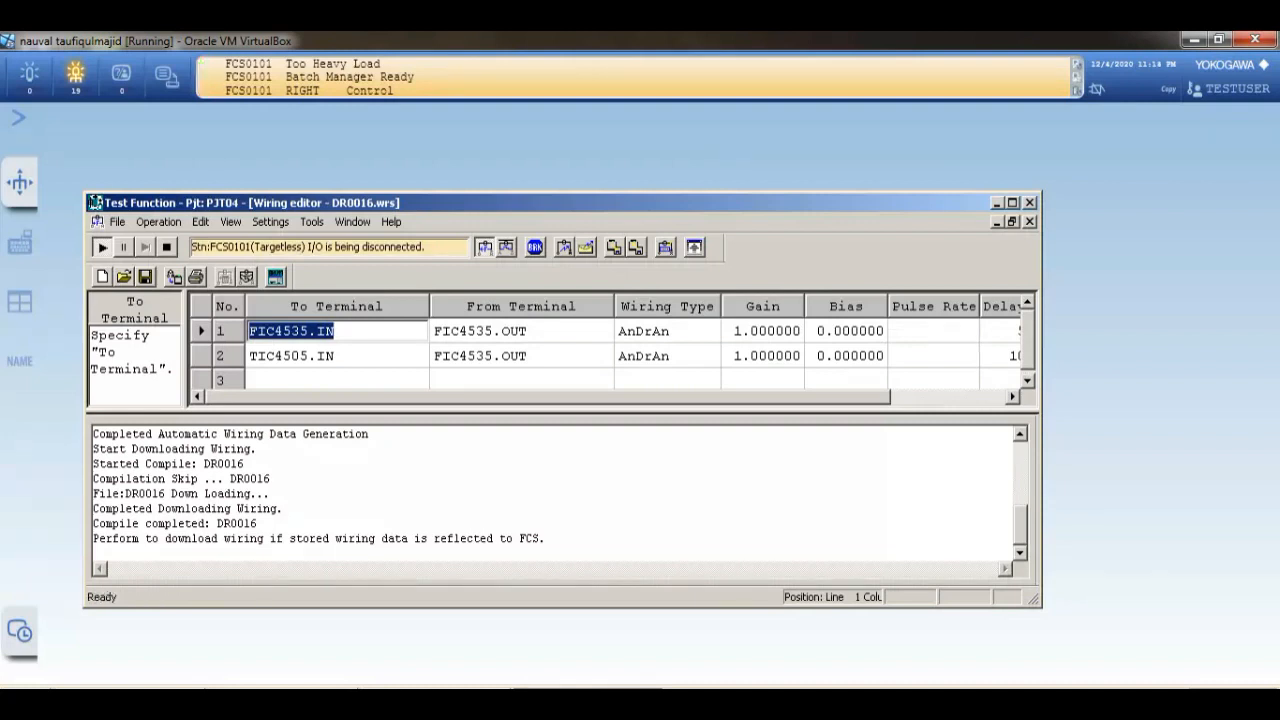
# - Download the DR0016 wiring file to the FCS
pyautogui.hotkey('alt', 'f')
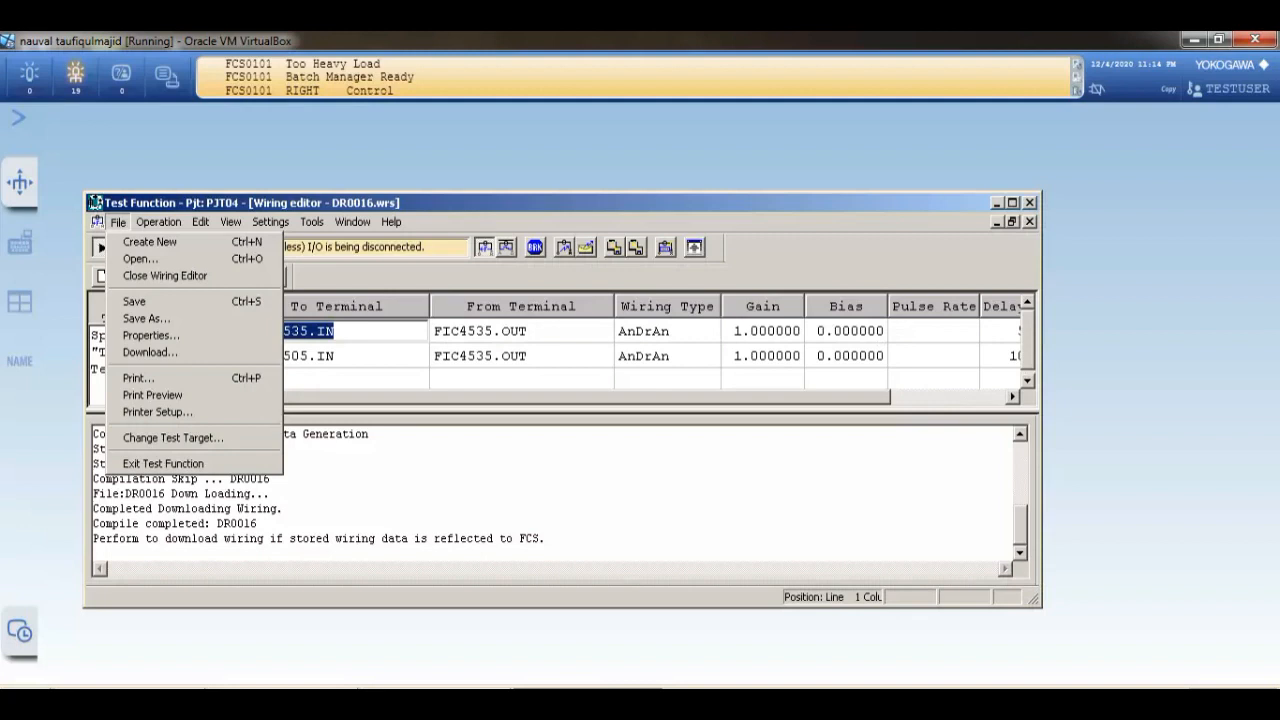
pyautogui.press('d')
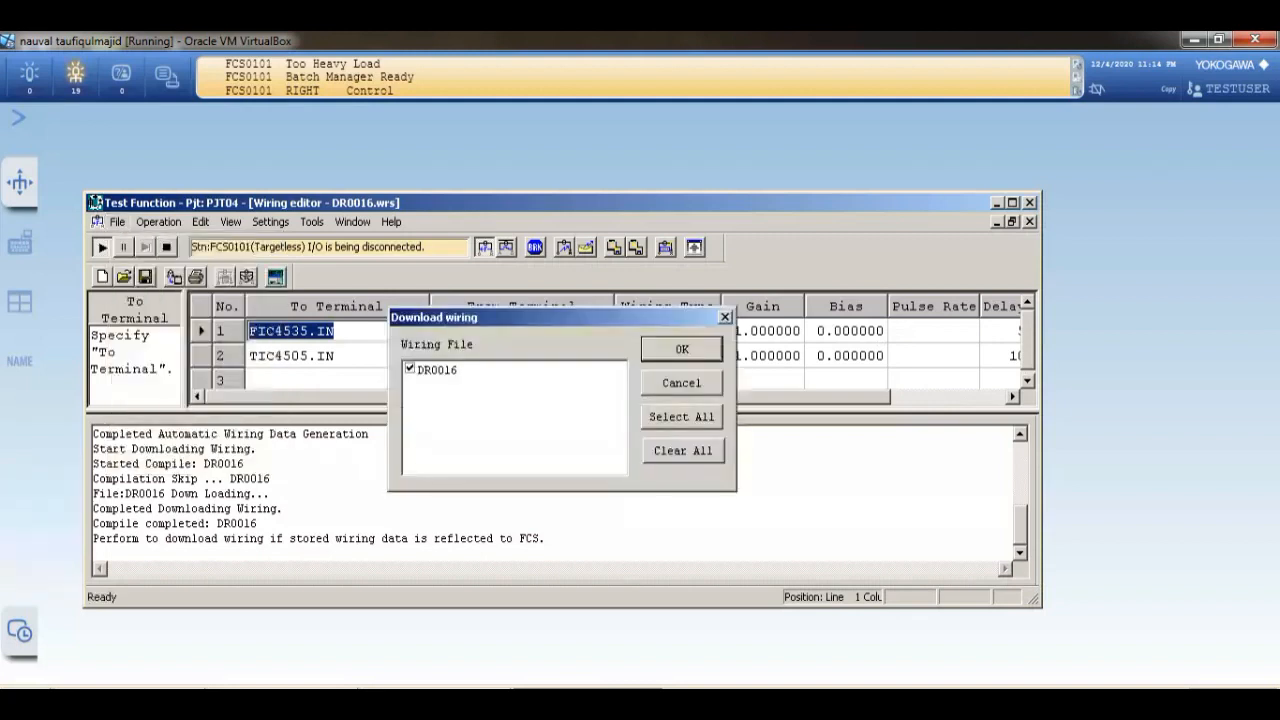
pyautogui.press('Return')
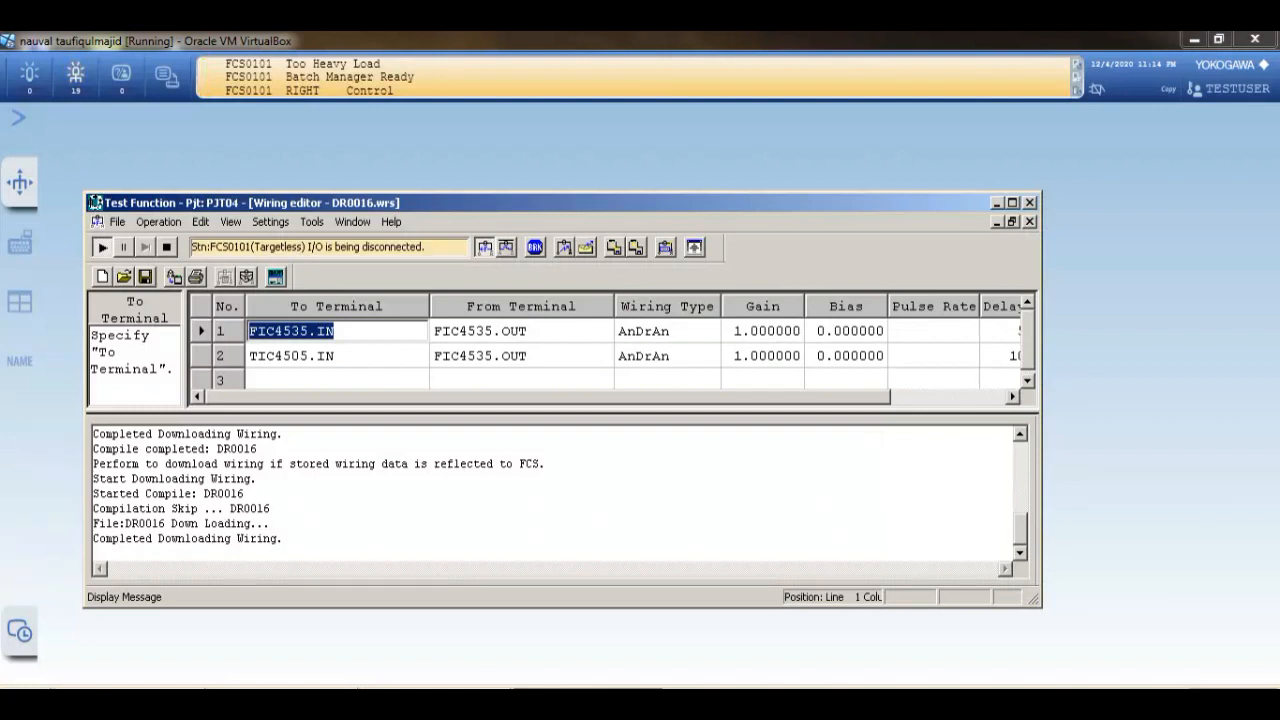
# - Set the lag of the FIC4535.IN wiring row to 5 and its delay to 0
pyautogui.moveTo(548, 397); pyautogui.dragTo(653, 397)
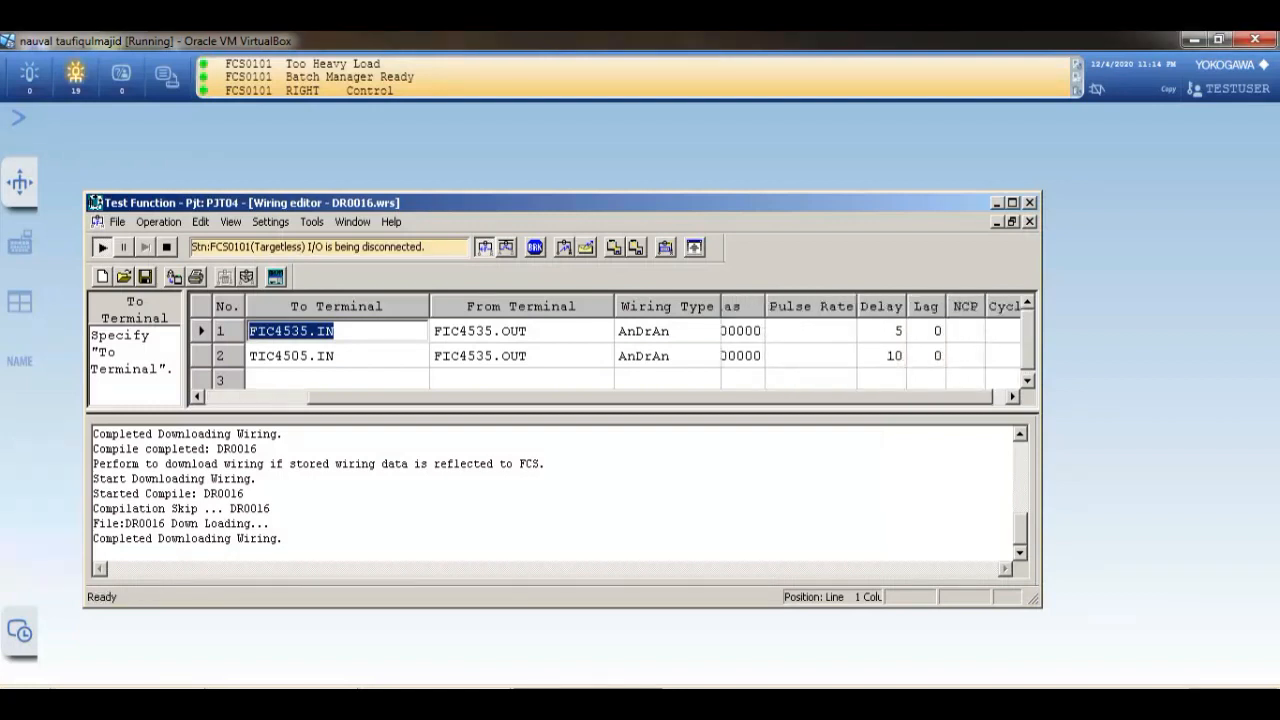
pyautogui.click(924, 331)
pyautogui.write('4')
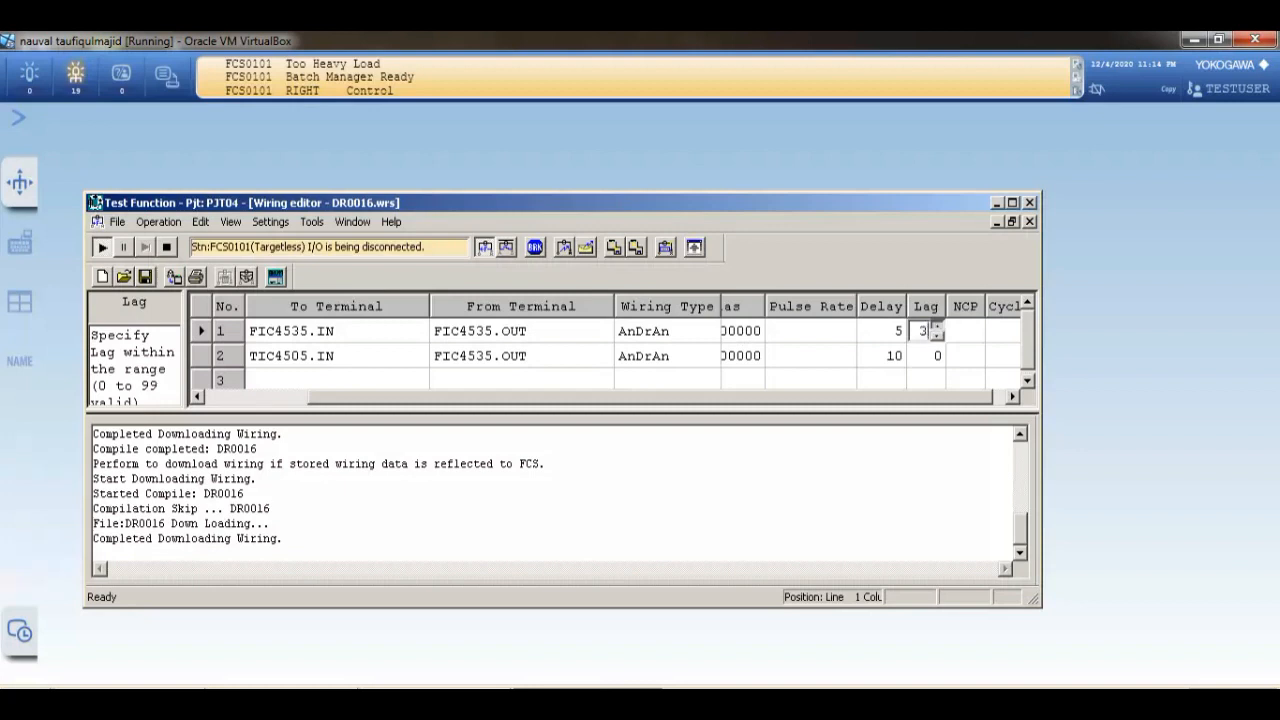
pyautogui.press('BackSpace')
pyautogui.write('5')
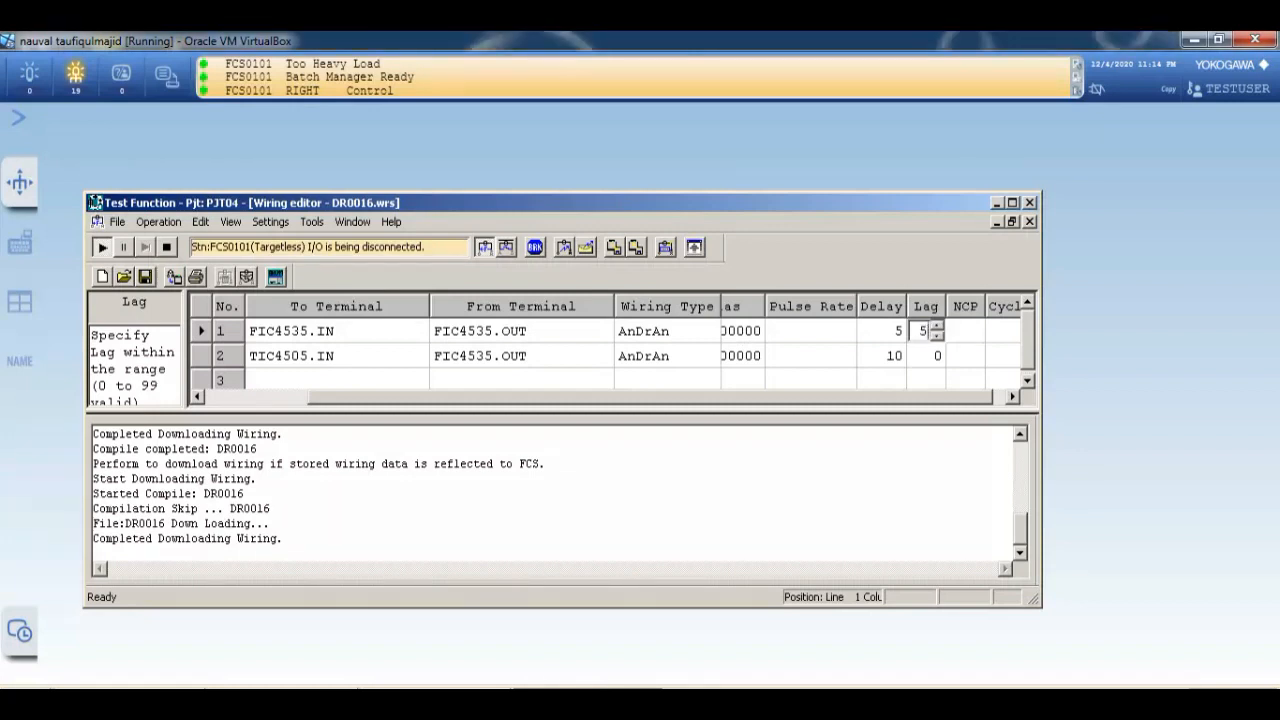
pyautogui.click(880, 331)
pyautogui.write('1')
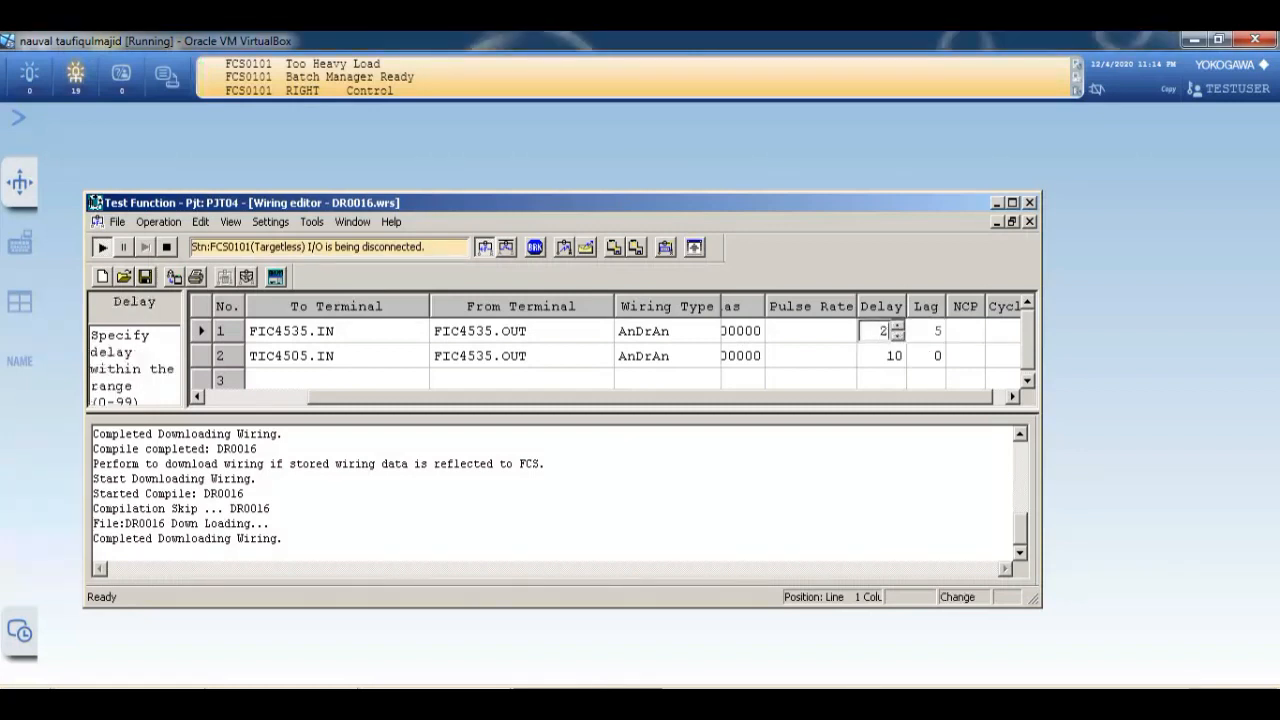
pyautogui.press('BackSpace')
pyautogui.write('0')
# - Set the delay of the TIC4505.IN wiring row to 0 and its lag to 10
pyautogui.click(880, 356)
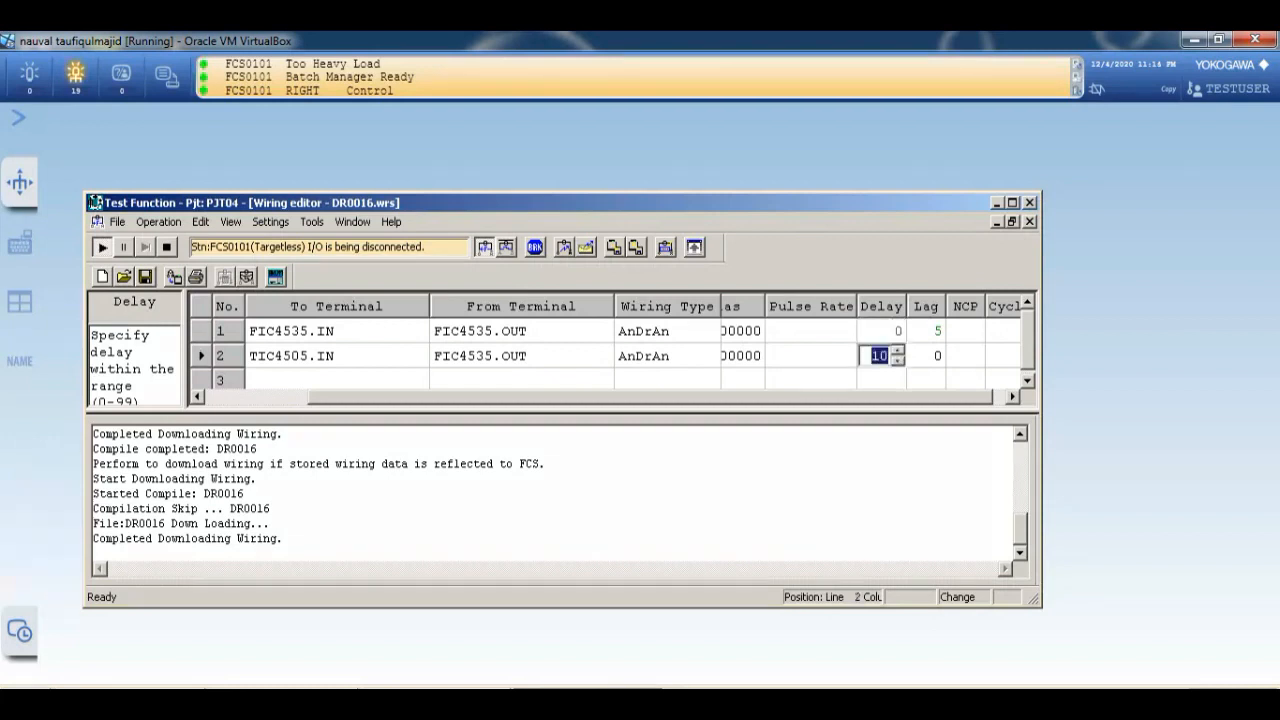
pyautogui.write('7')
pyautogui.press('BackSpace')
pyautogui.write('0')
pyautogui.press('Tab')
pyautogui.write('1')
pyautogui.press('BackSpace')
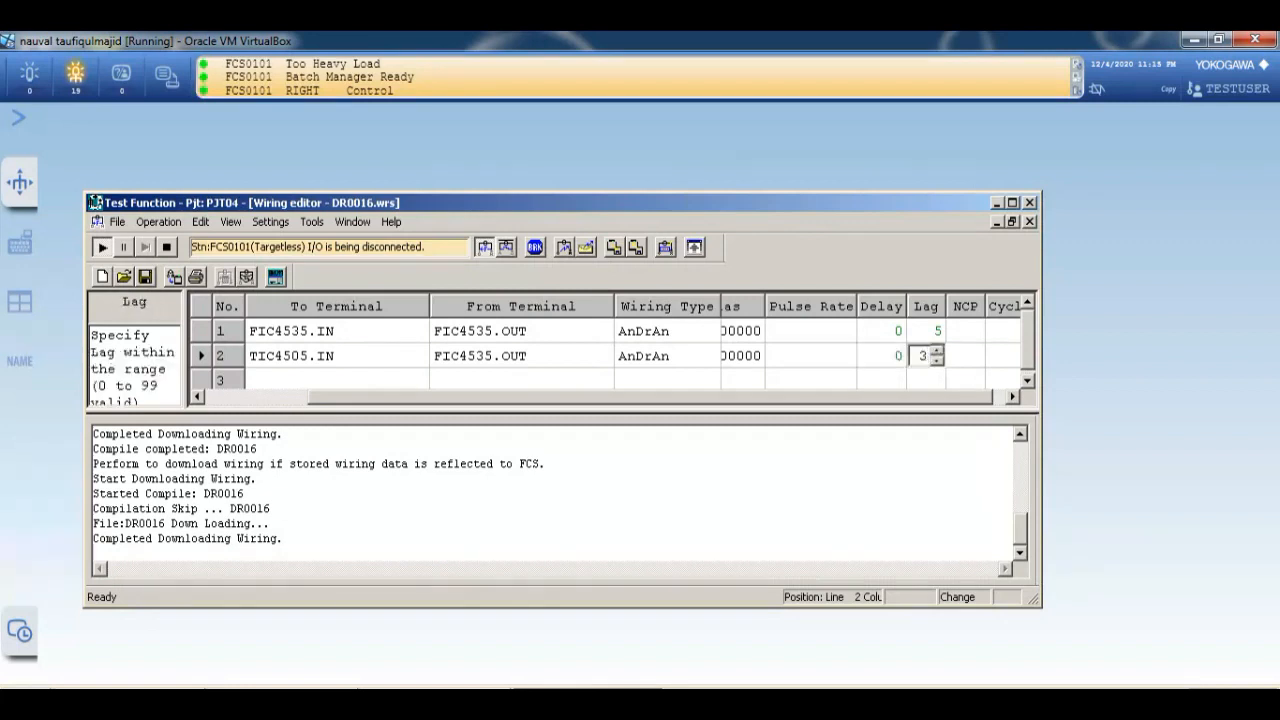
pyautogui.write('7')
pyautogui.press('BackSpace')
pyautogui.write('10')
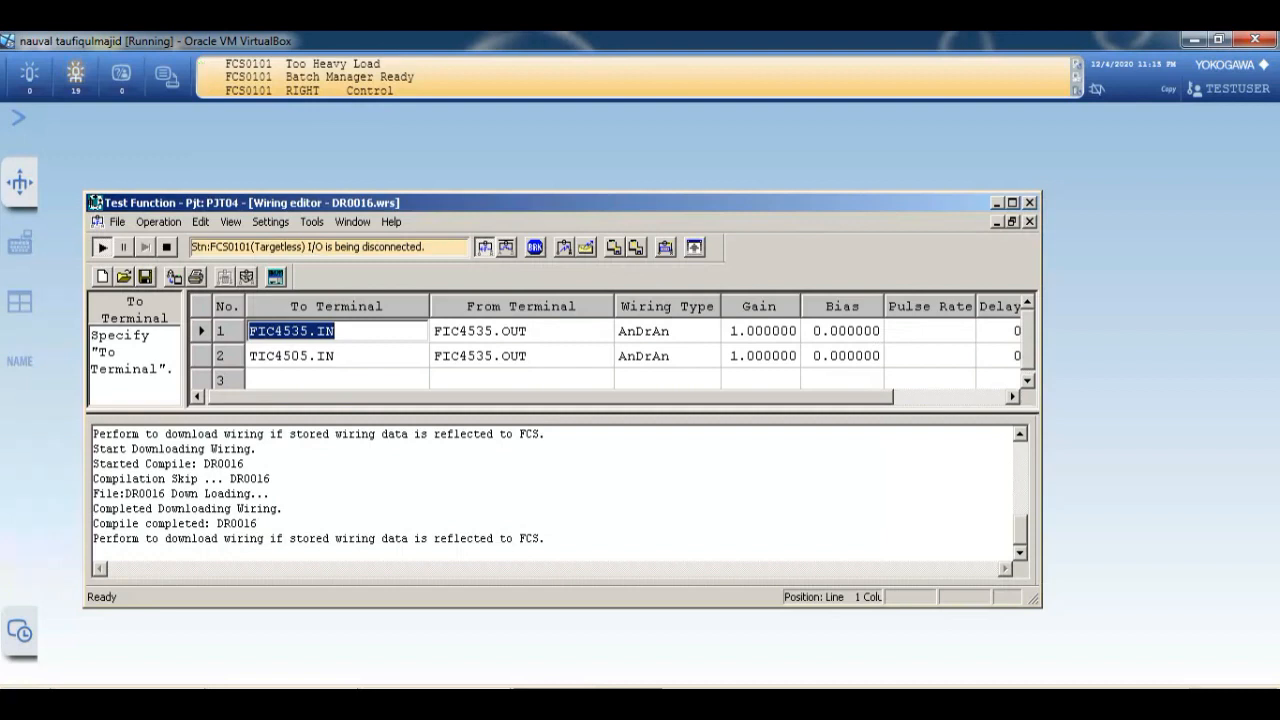
# - Download the saved DR0016 wiring file with the changed delay and lag values
pyautogui.moveTo(600, 397); pyautogui.dragTo(712, 397)
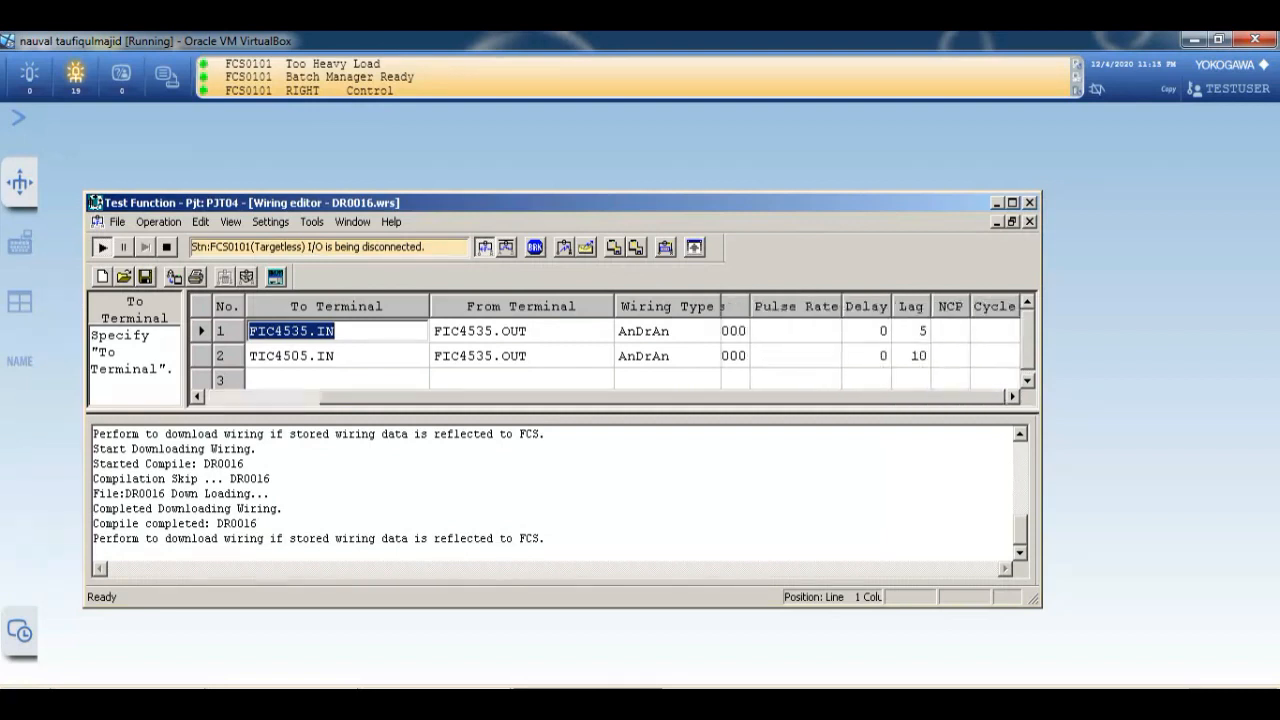
pyautogui.hotkey('alt', 'f')
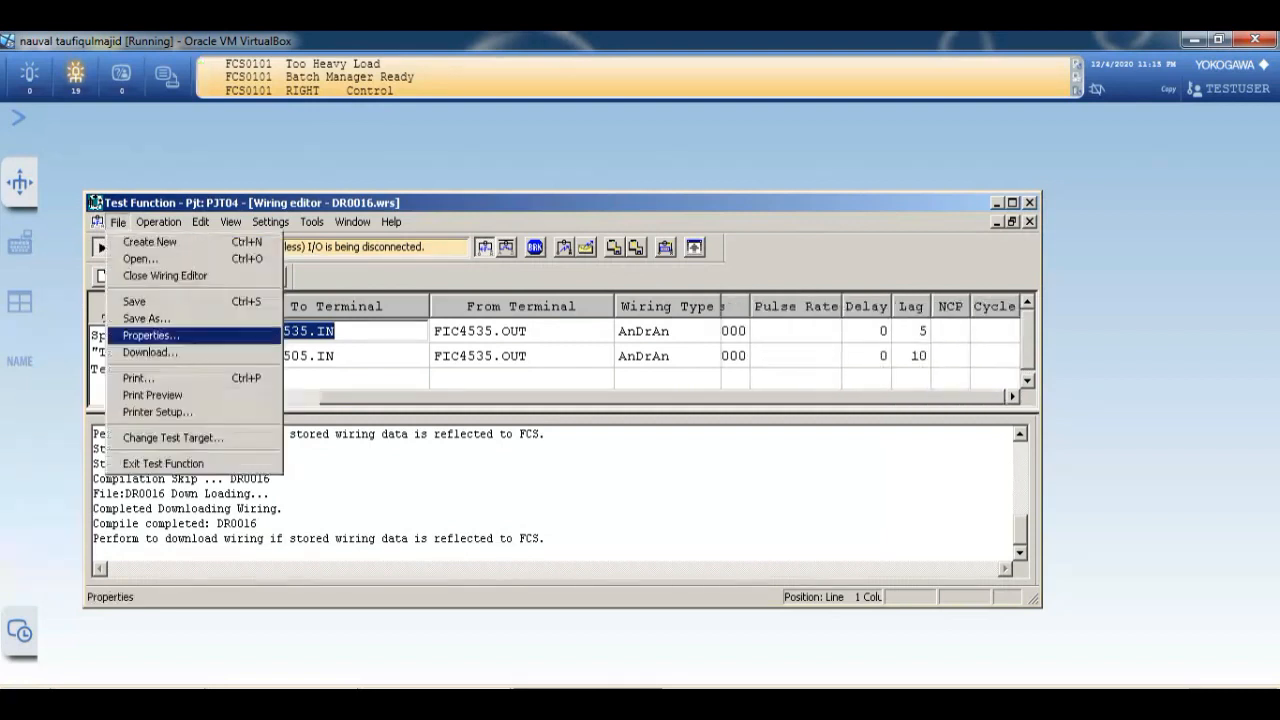
pyautogui.press('Down')
pyautogui.press('Return')
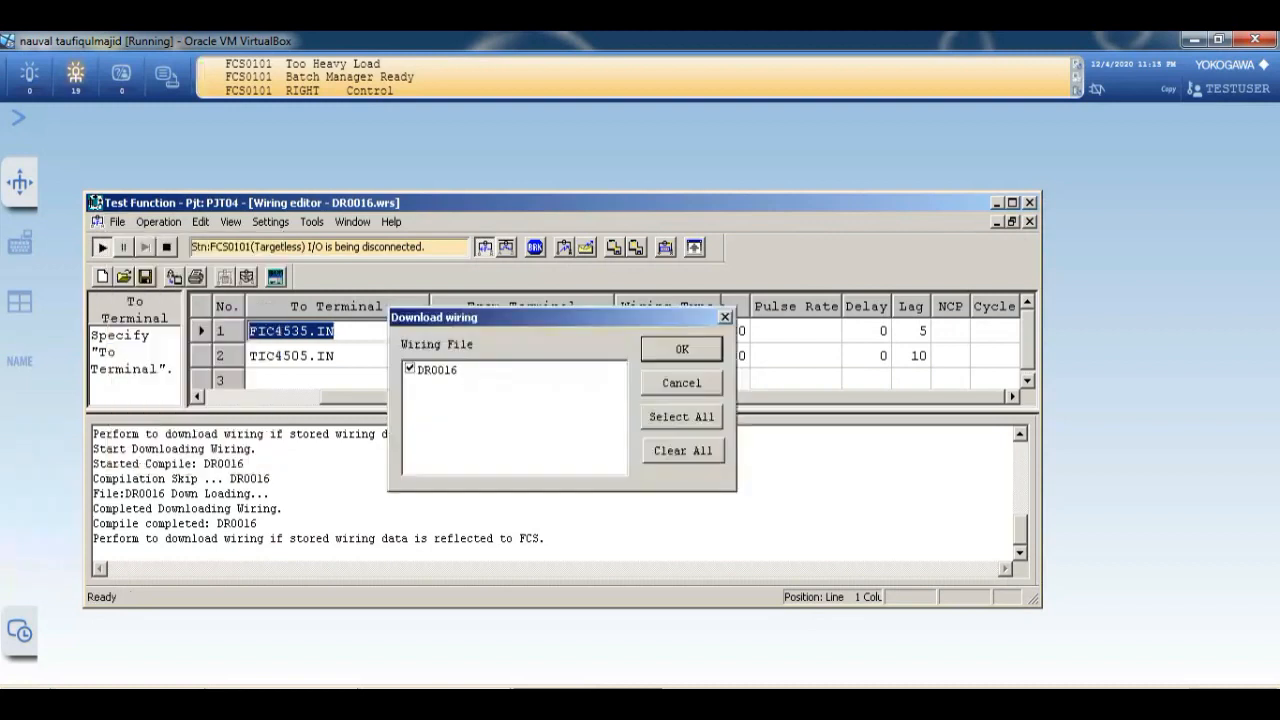
pyautogui.press('Return')
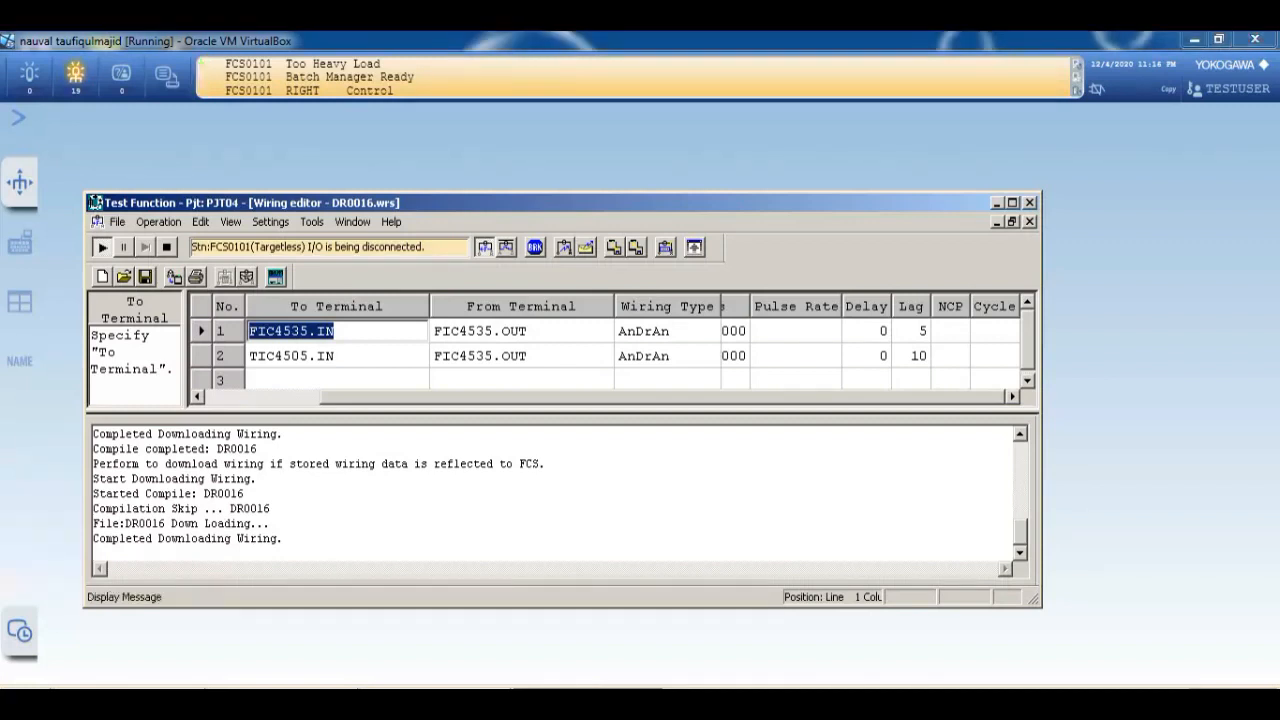
# - Display the DR0016 wiring in Wiring Operation to check its status, and minimise that view
pyautogui.click(312, 222)
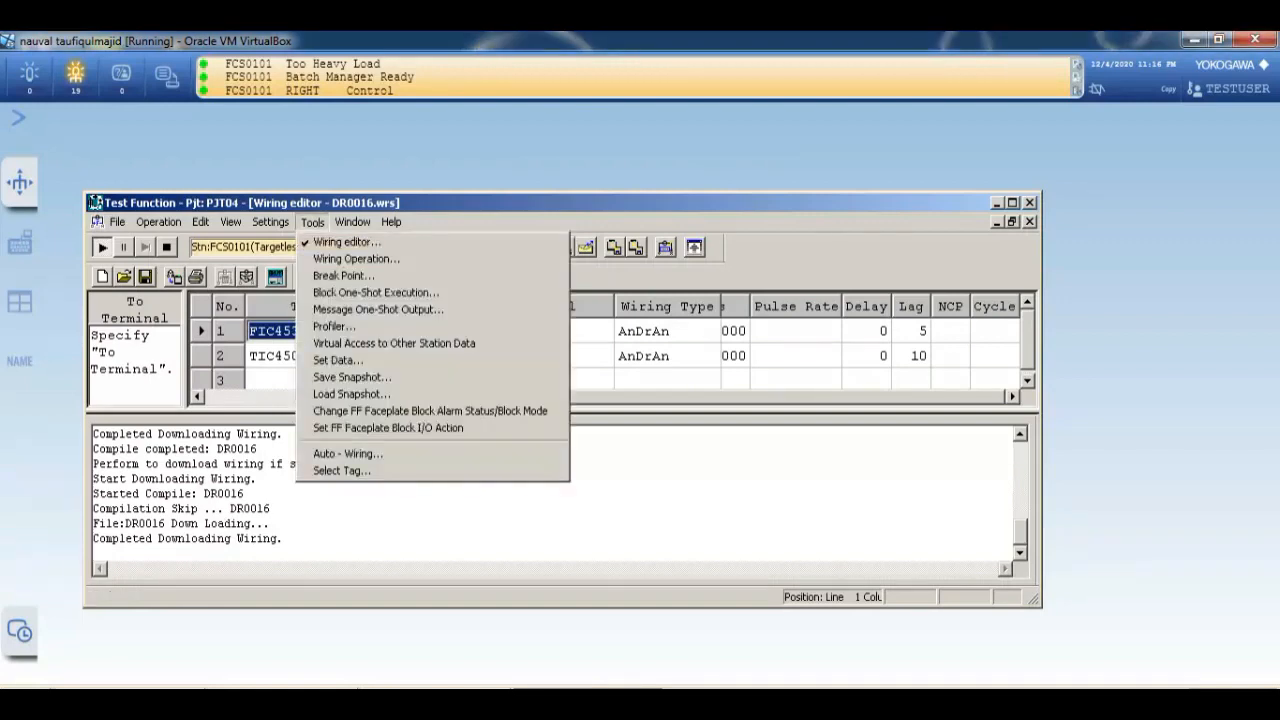
pyautogui.click(356, 259)
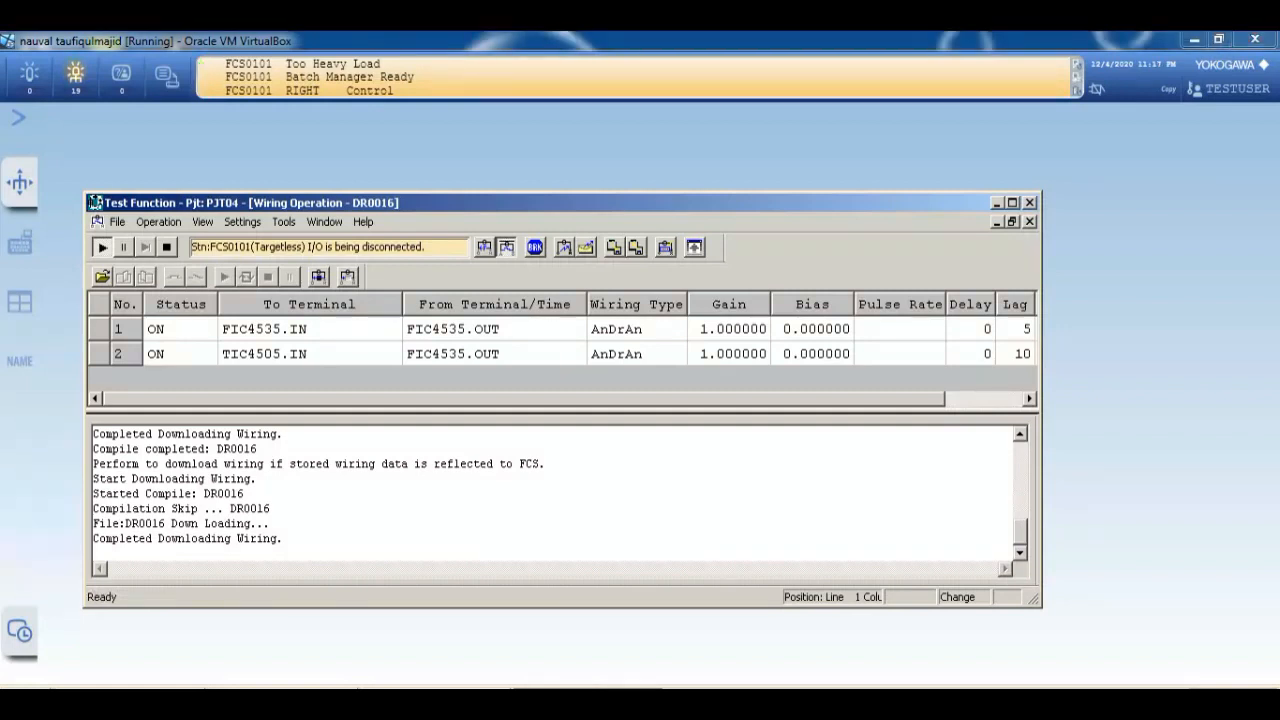
pyautogui.click(997, 222)
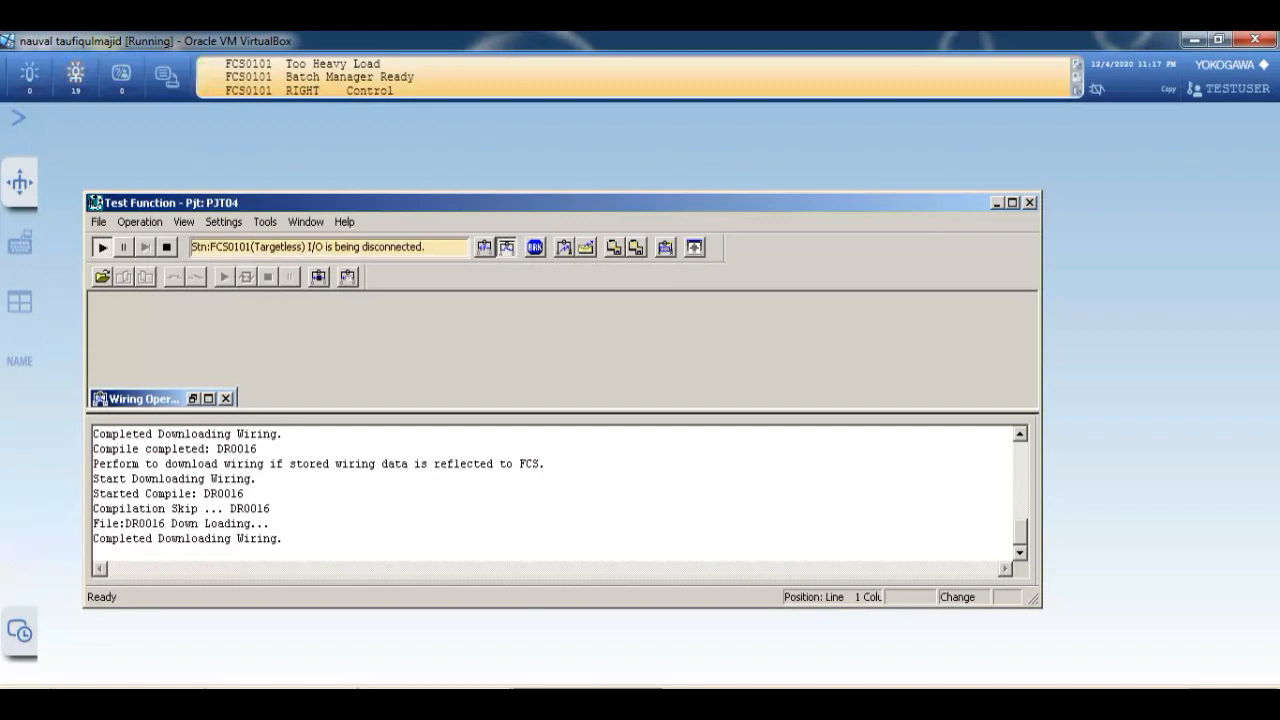
# - Minimise the Test Function and call up the control group display CG0001 by name
pyautogui.click(997, 203)
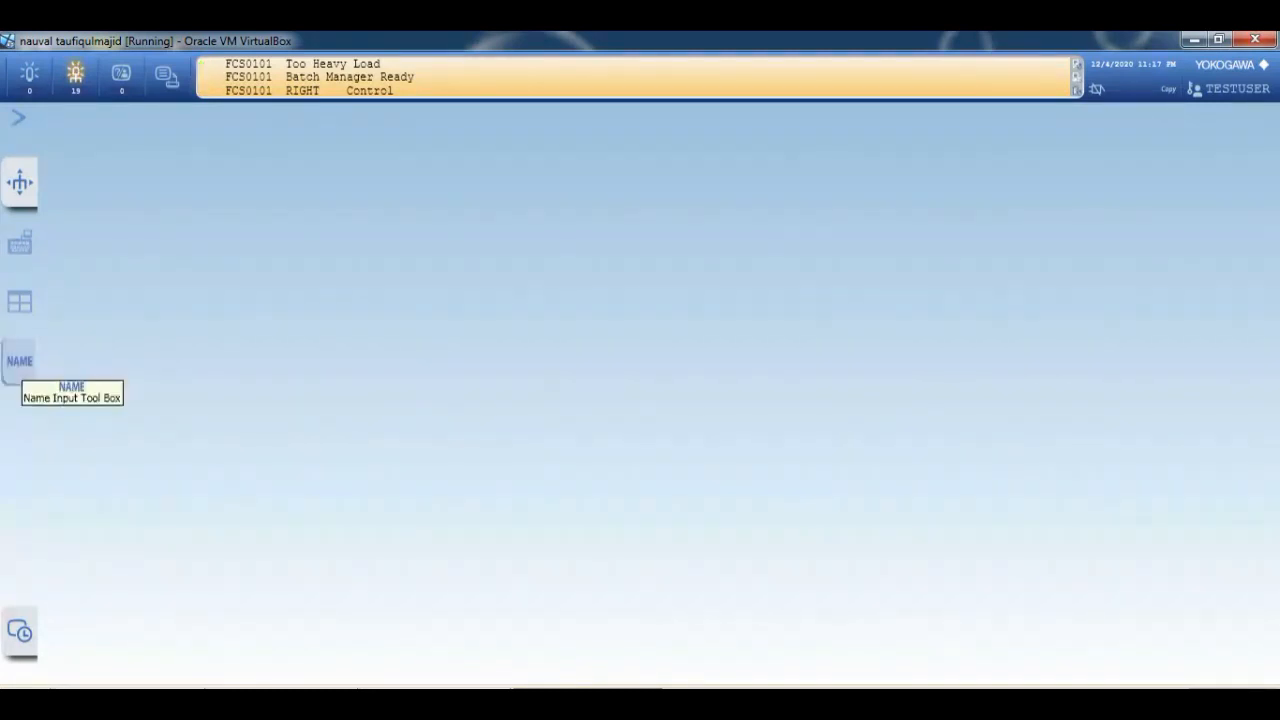
pyautogui.click(19, 361)
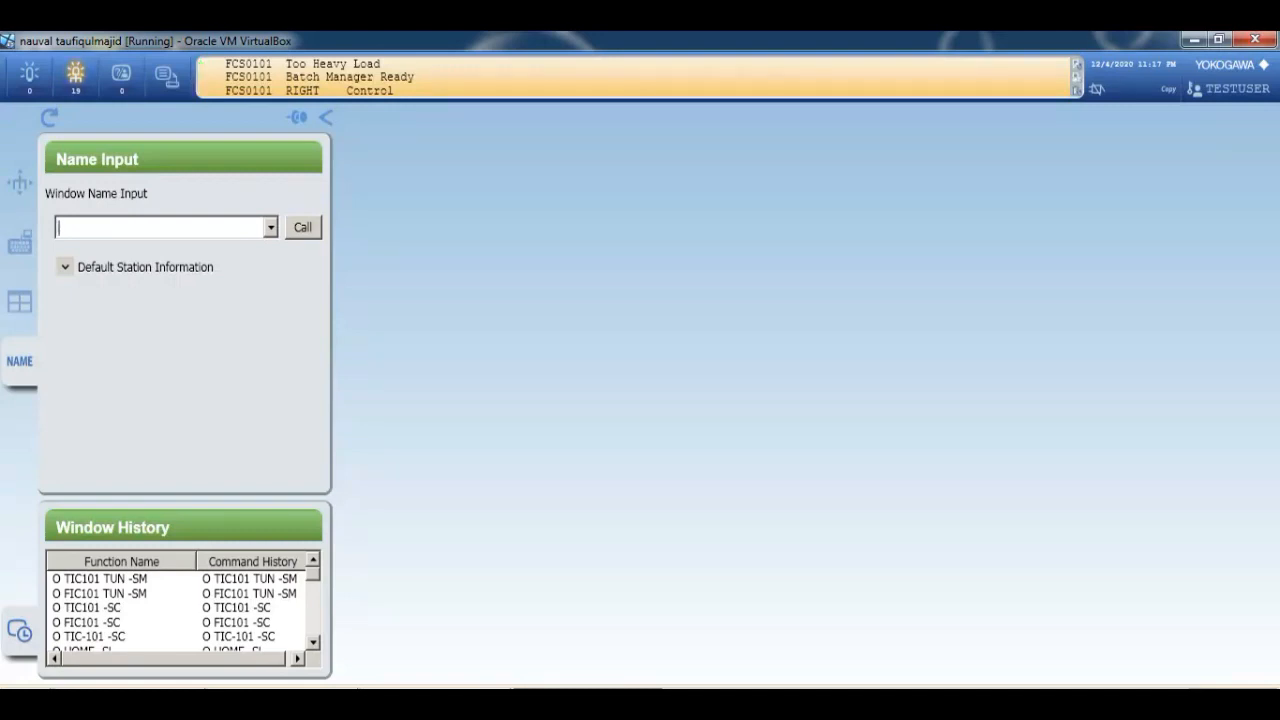
pyautogui.write('CG0001')
pyautogui.press('Return')
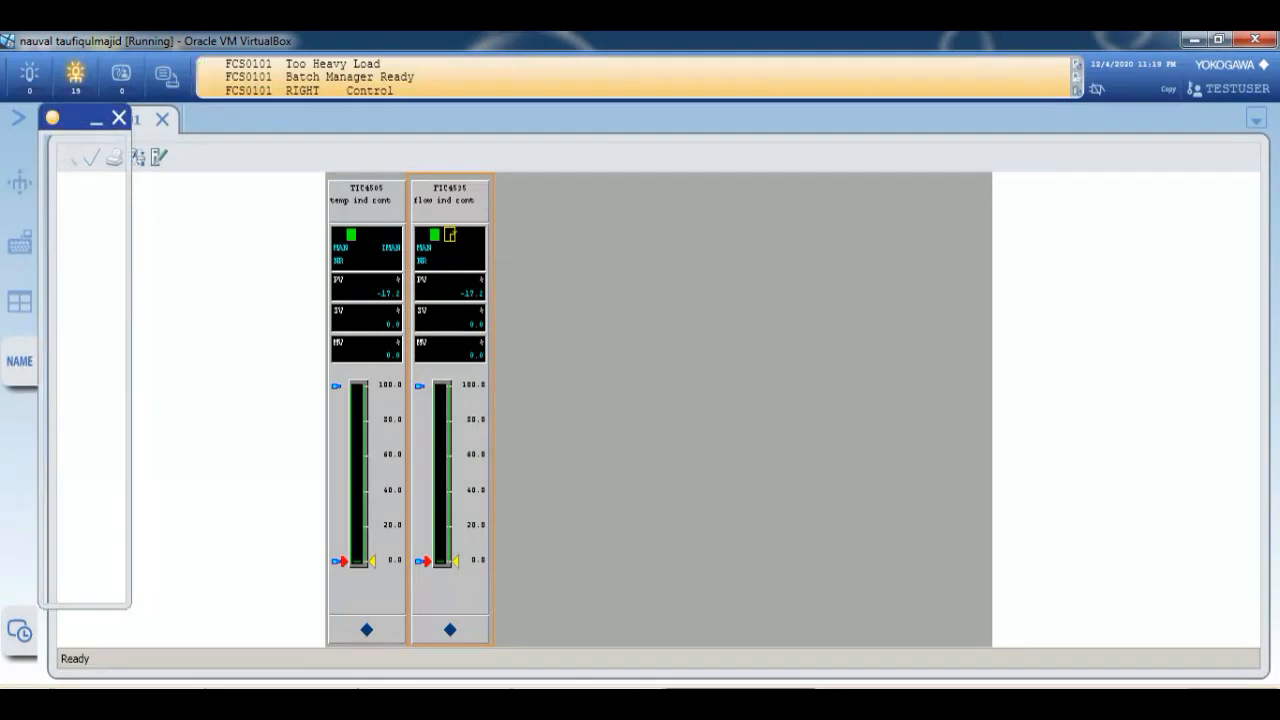
# - Open the tuning window of FIC4535 and place it beside the two faceplates
pyautogui.rightClick(450, 200)
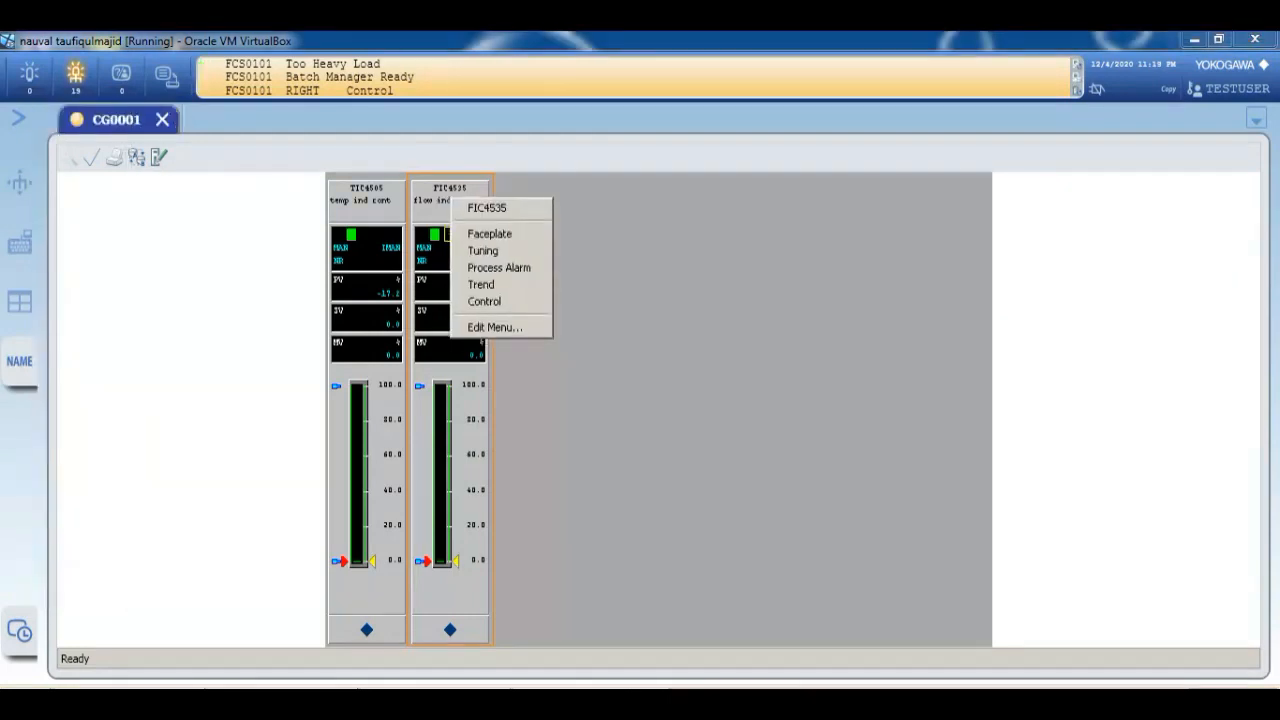
pyautogui.rightClick(442, 182)
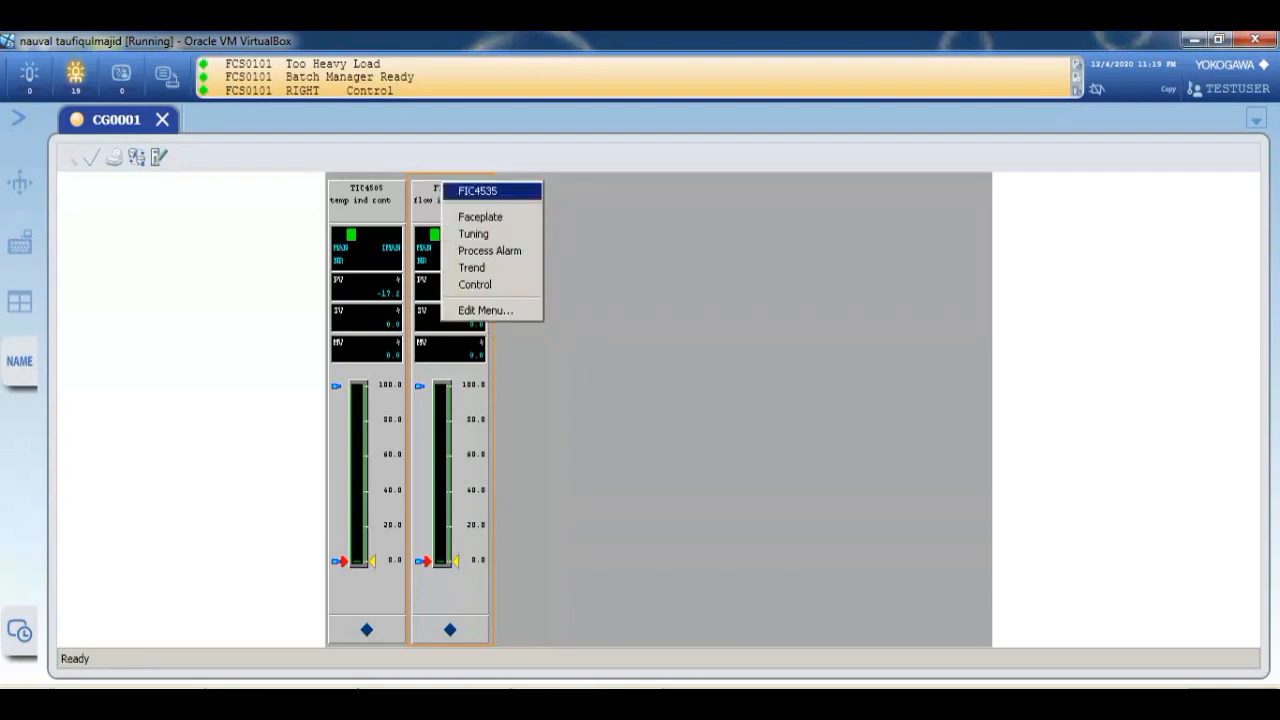
pyautogui.click(473, 233)
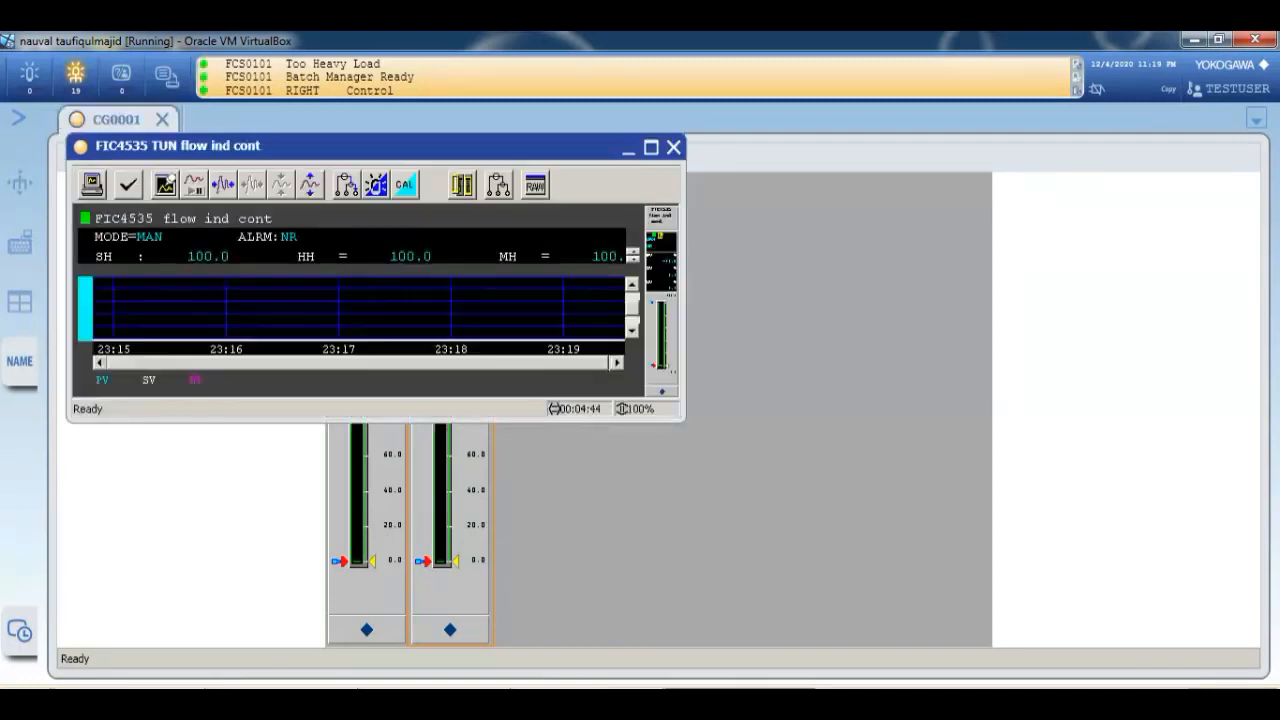
pyautogui.moveTo(300, 145); pyautogui.dragTo(861, 147)
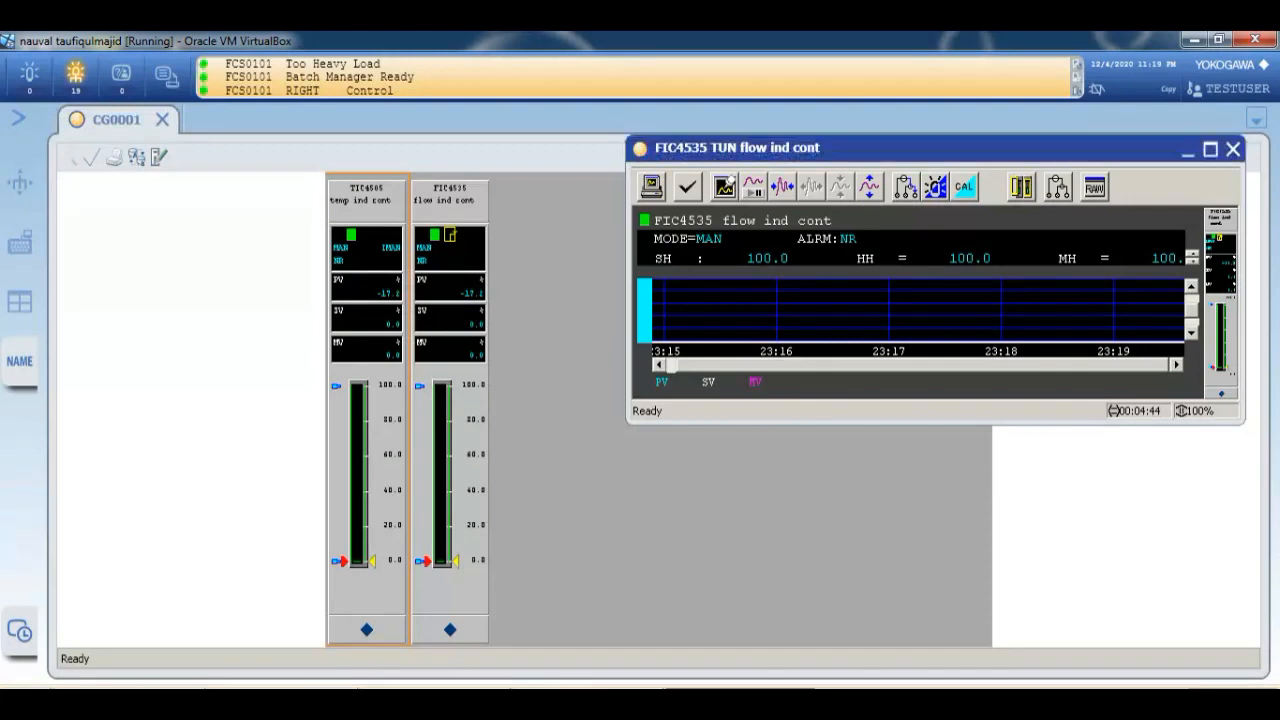
# - Open the tuning window of TIC4505 and place it below the FIC4535 tuning window
pyautogui.rightClick(372, 199)
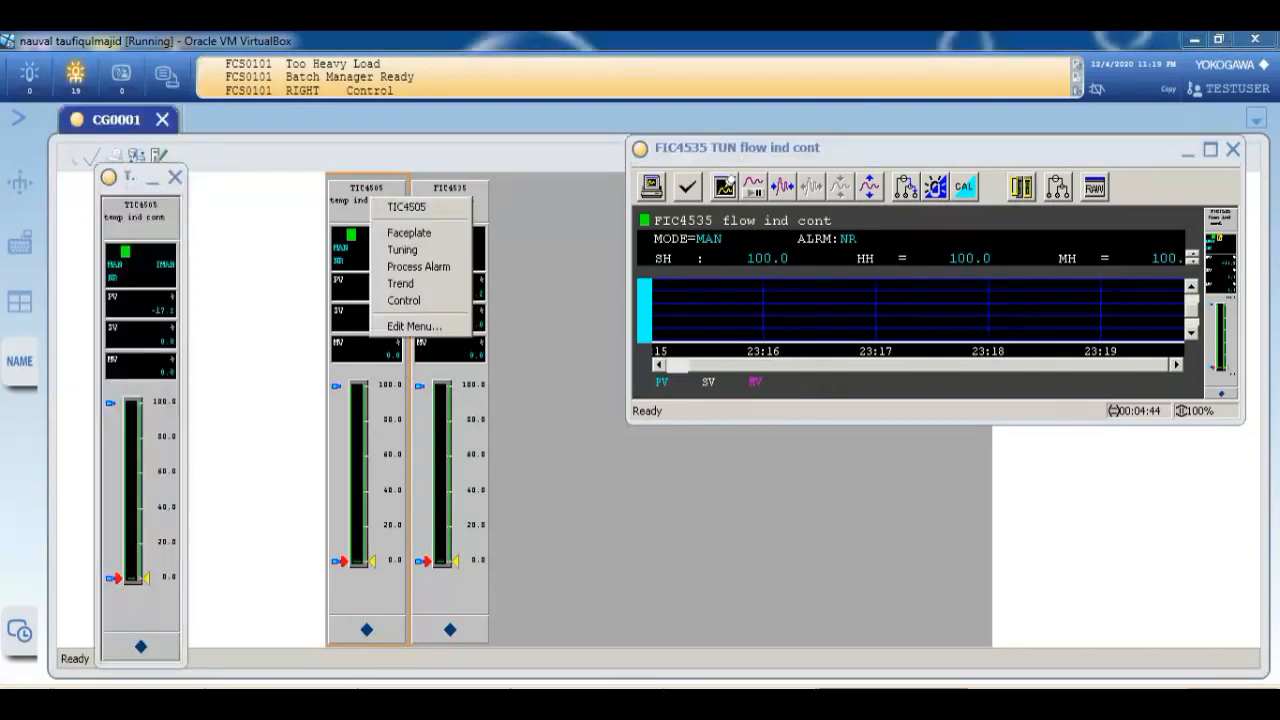
pyautogui.press('Escape')
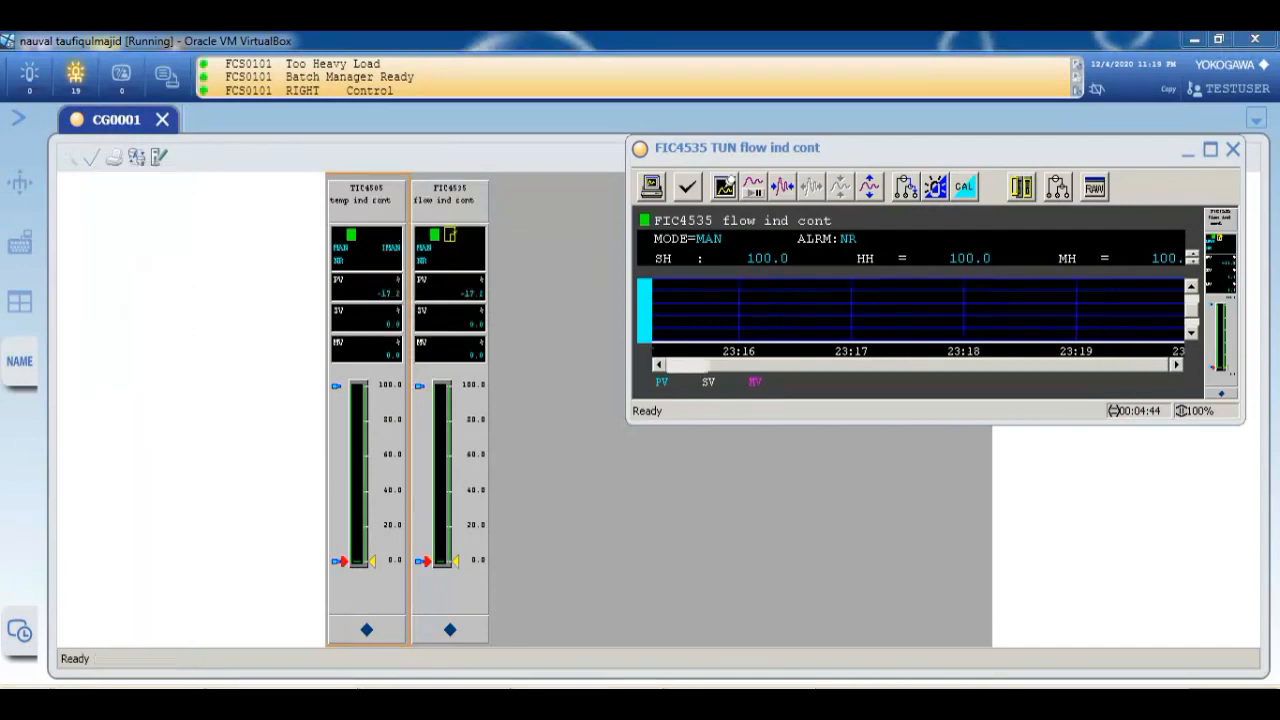
pyautogui.rightClick(371, 199)
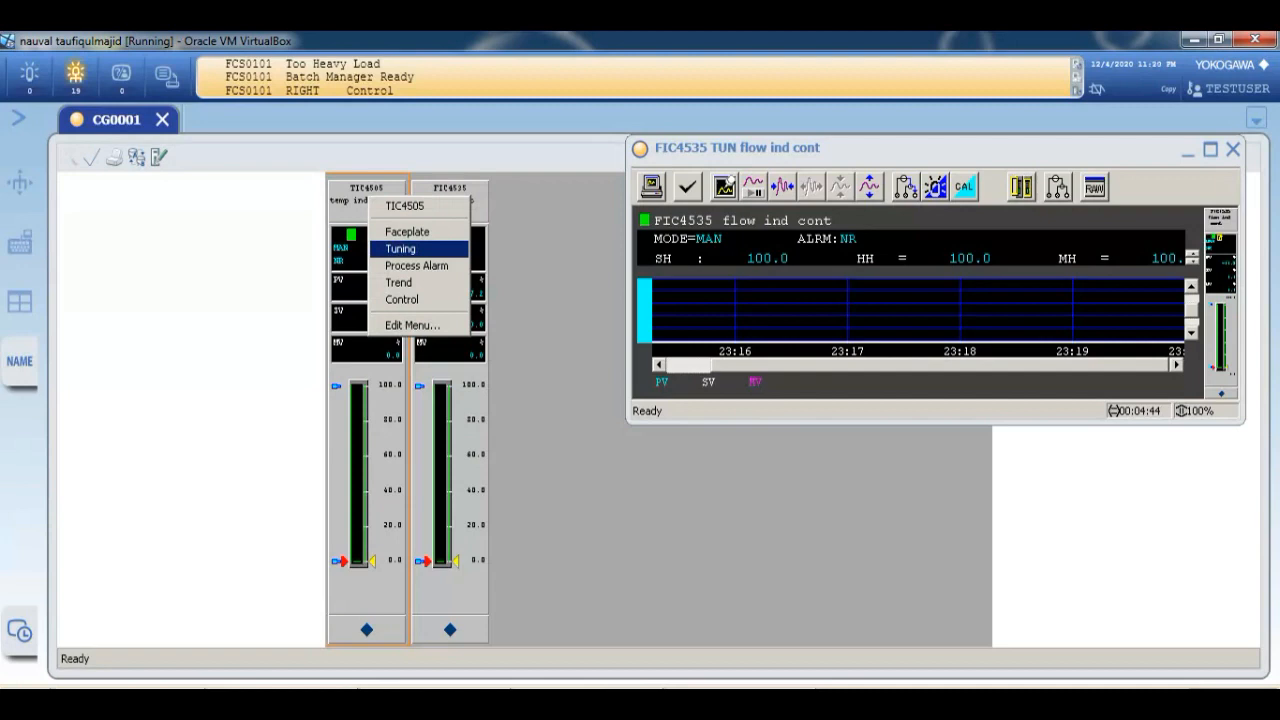
pyautogui.click(400, 248)
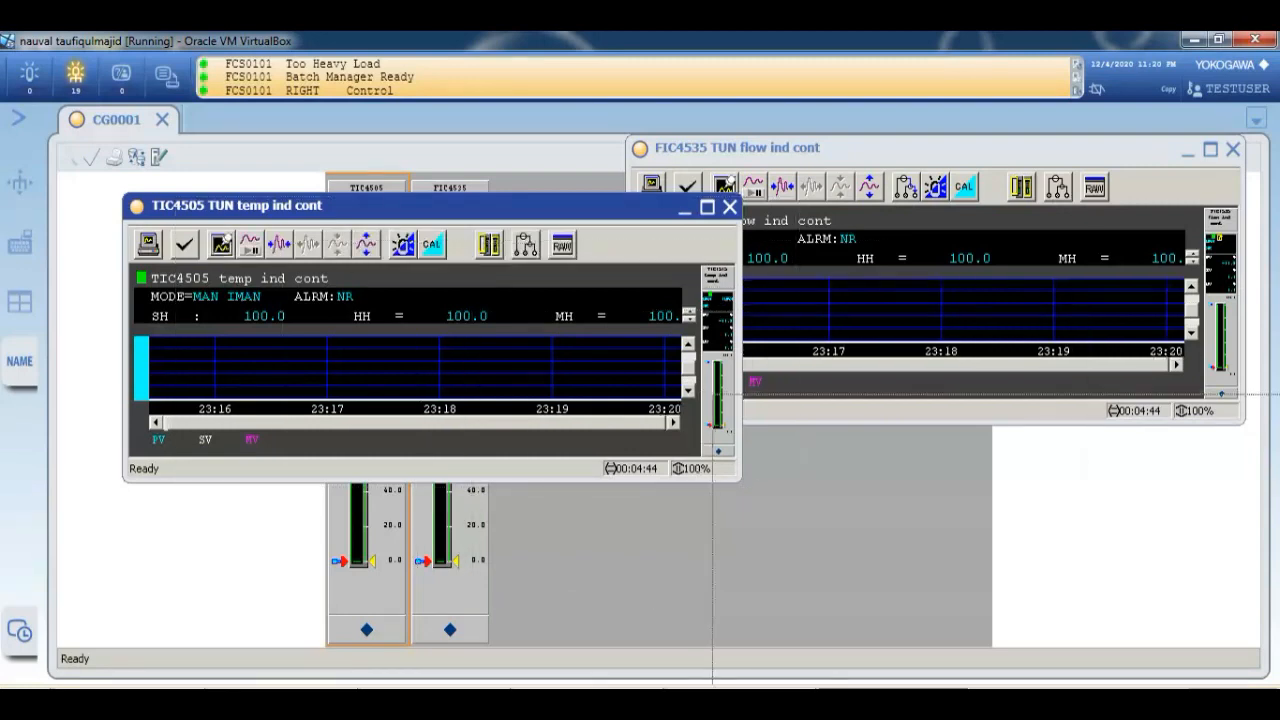
pyautogui.moveTo(290, 205); pyautogui.dragTo(847, 409)
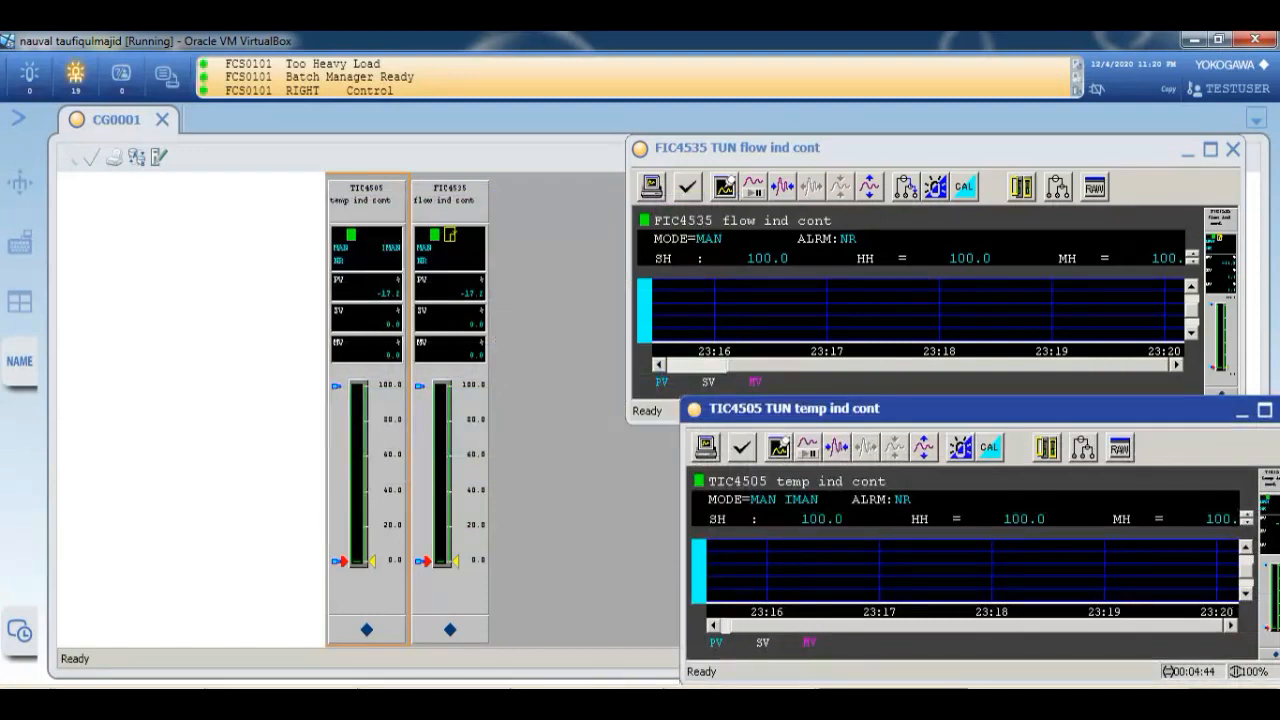
pyautogui.moveTo(847, 408); pyautogui.dragTo(777, 416)
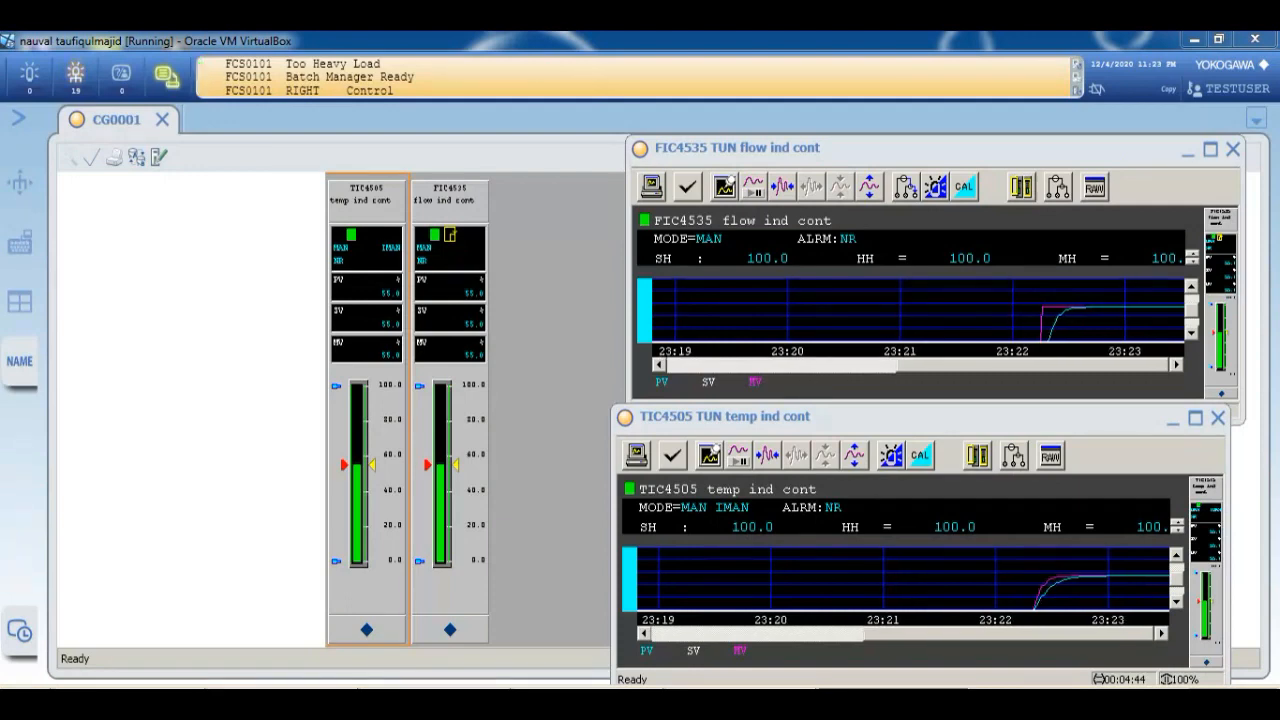
# - Switch TIC4505 to AUT mode and set its SV to 54.7%
pyautogui.click(366, 629)
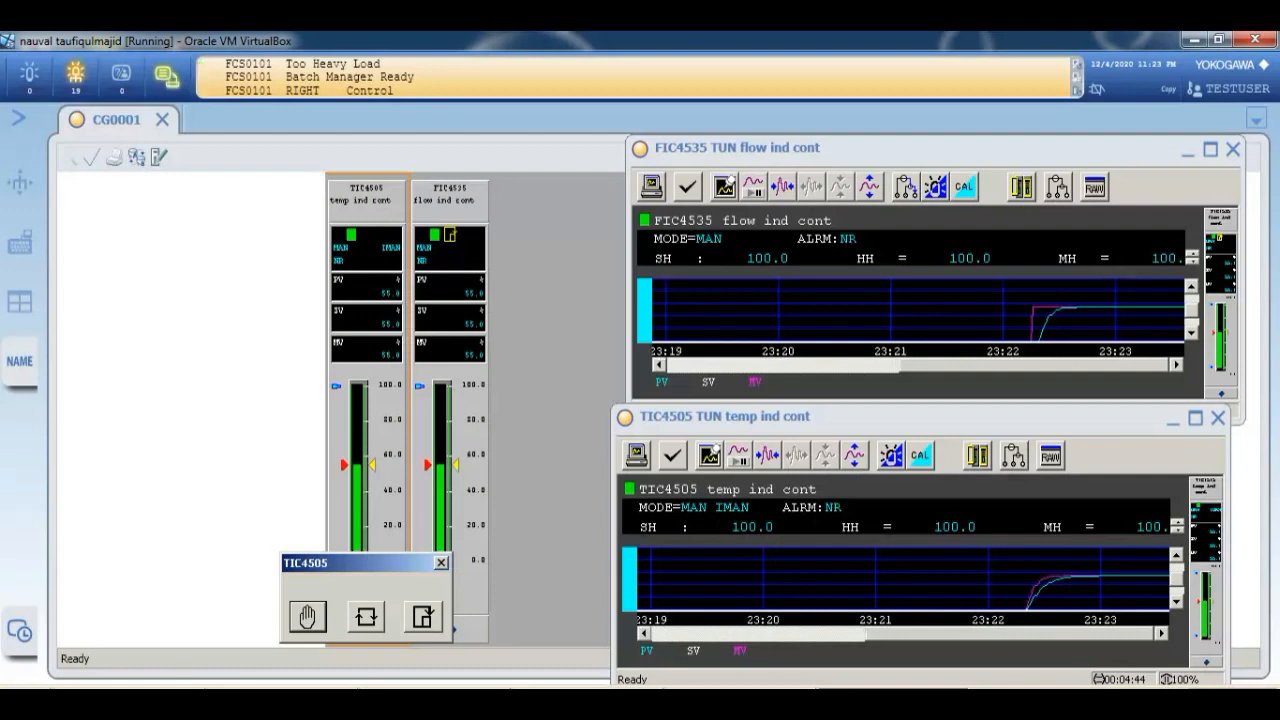
pyautogui.click(441, 563)
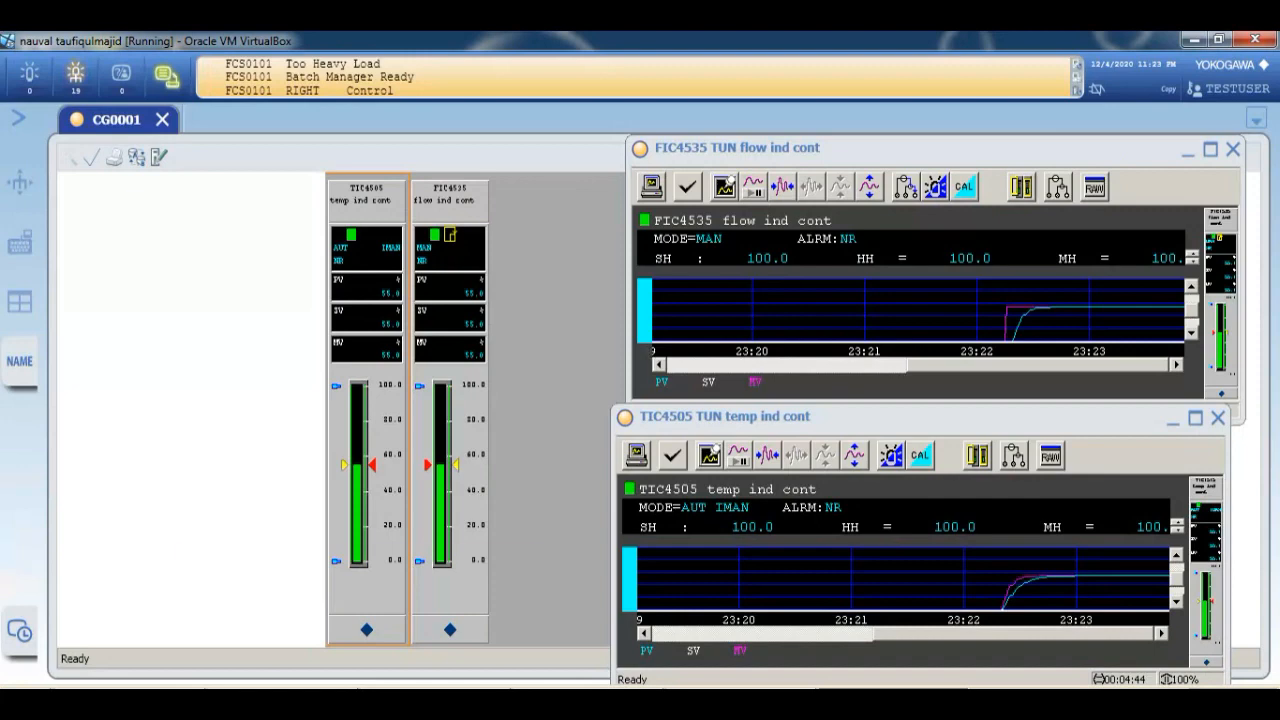
pyautogui.click(366, 629)
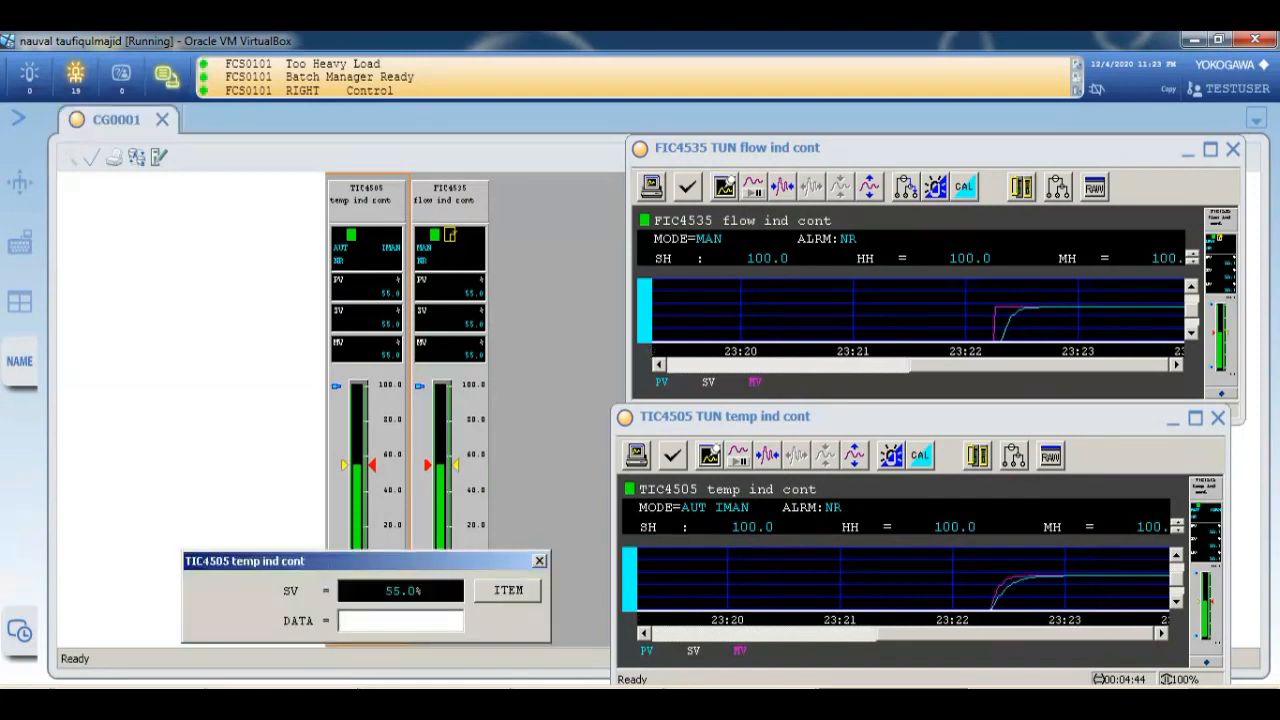
pyautogui.write('54')
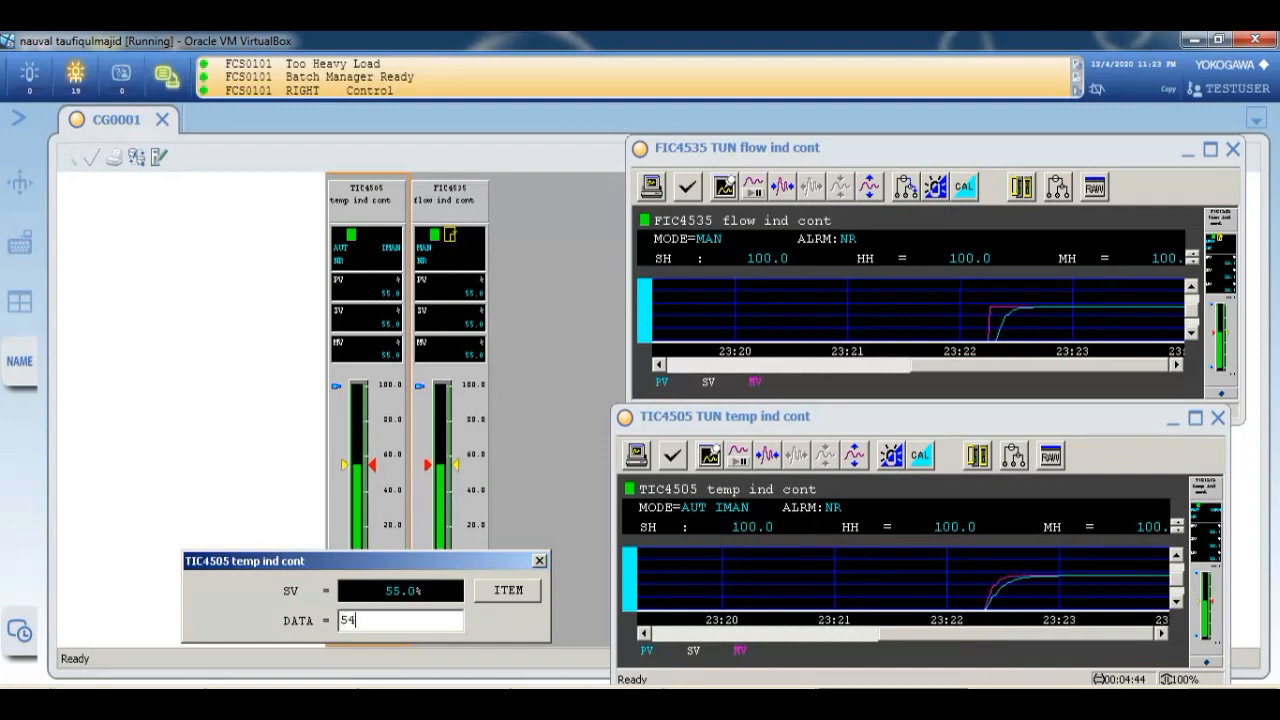
pyautogui.write('.7')
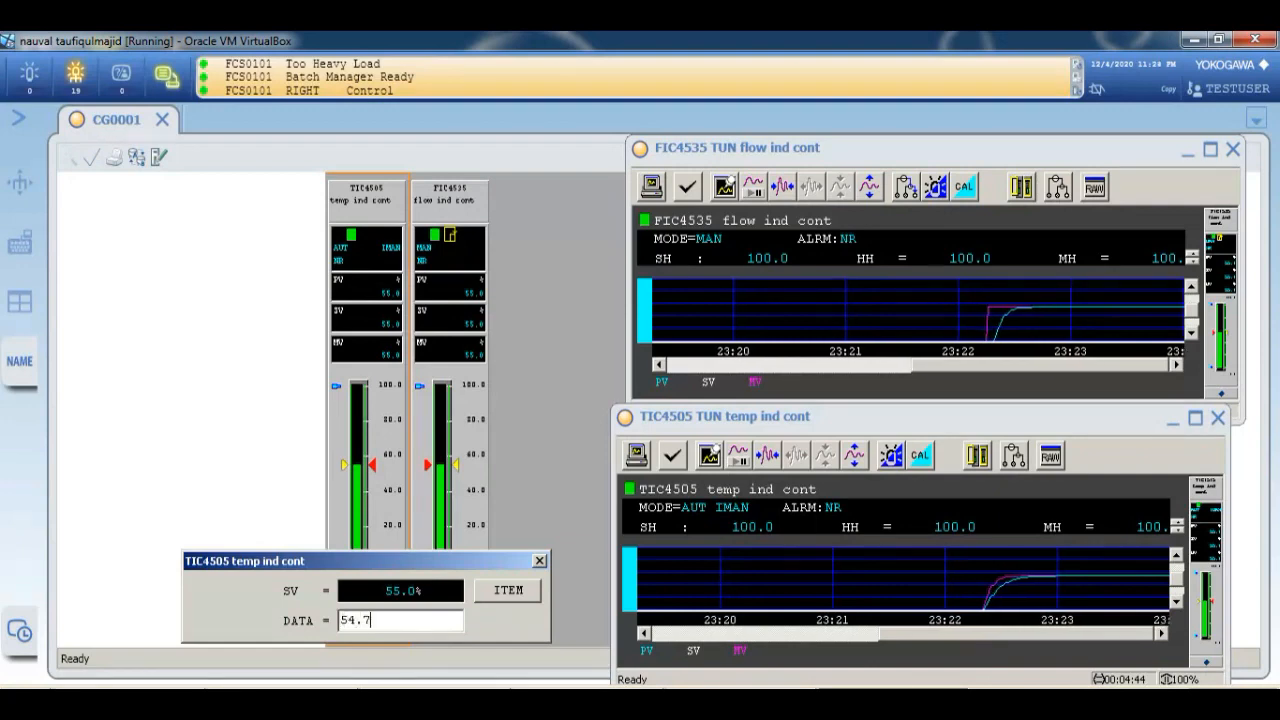
pyautogui.press('Return')
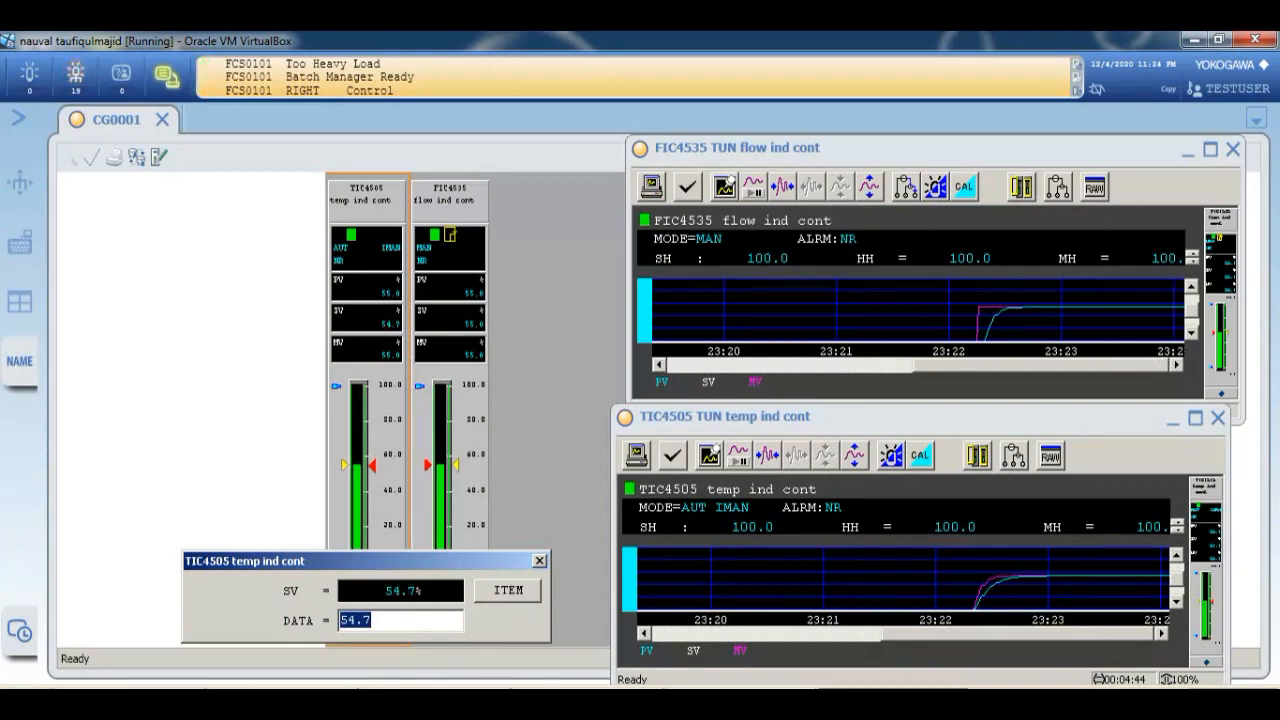
pyautogui.press('Escape')
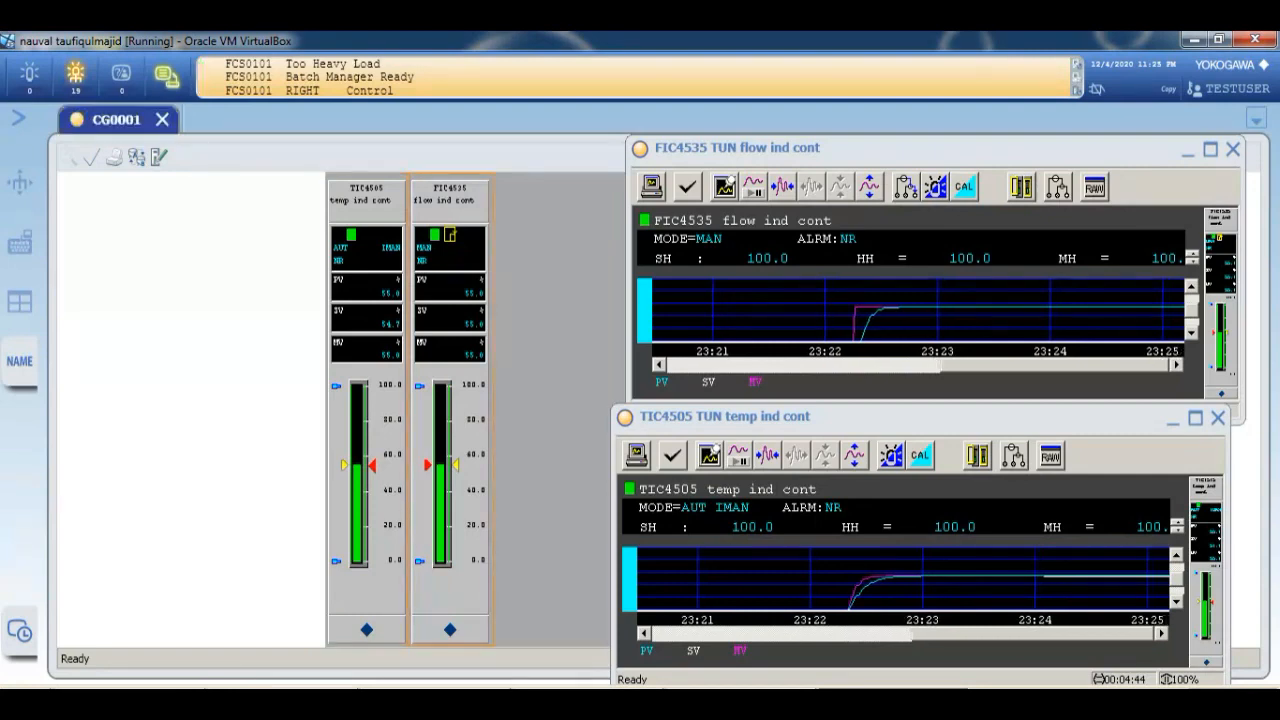
# - Switch FIC4535 to CAS mode and close the separate FIC4535 and TIC4505 faceplate windows
pyautogui.click(977, 455)
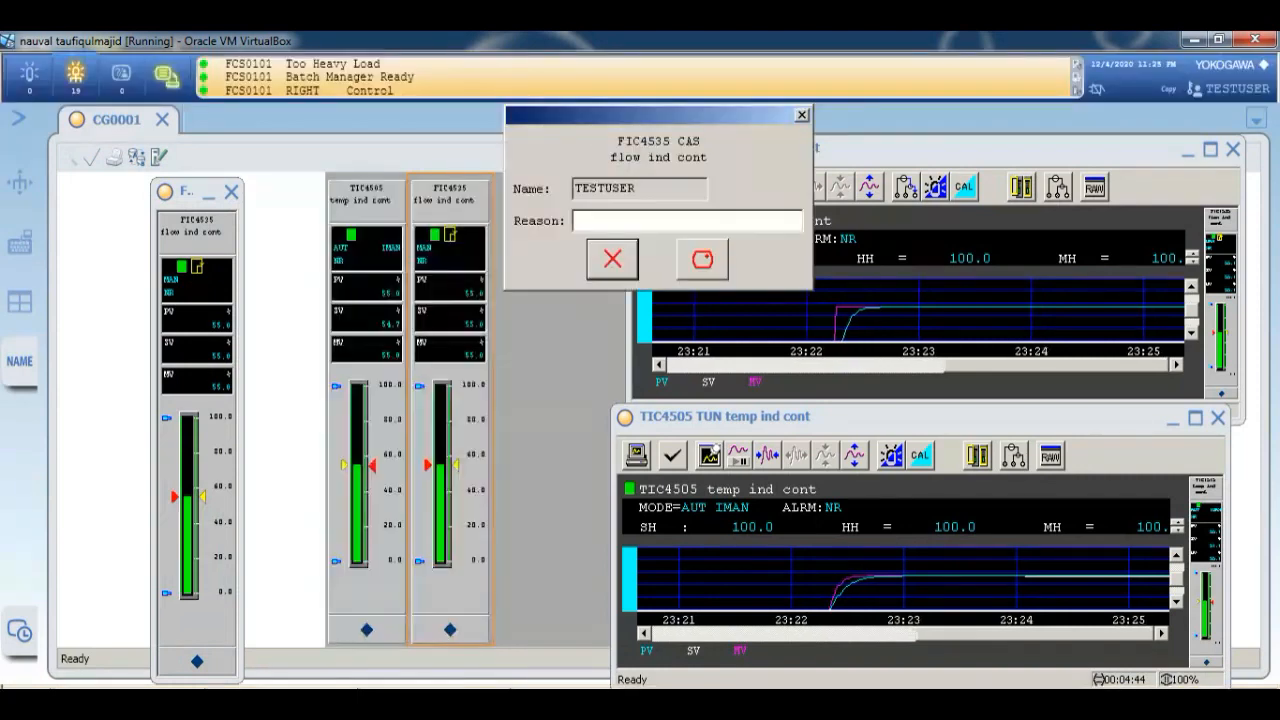
pyautogui.press('Return')
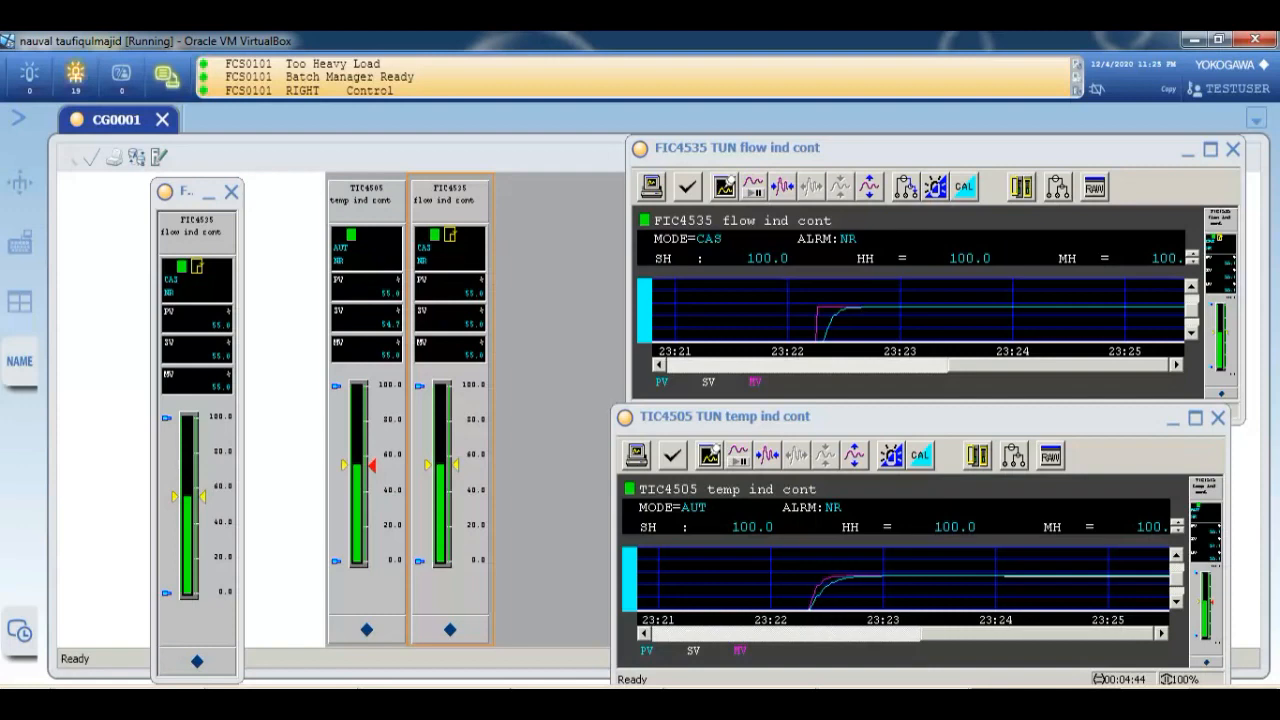
pyautogui.click(231, 191)
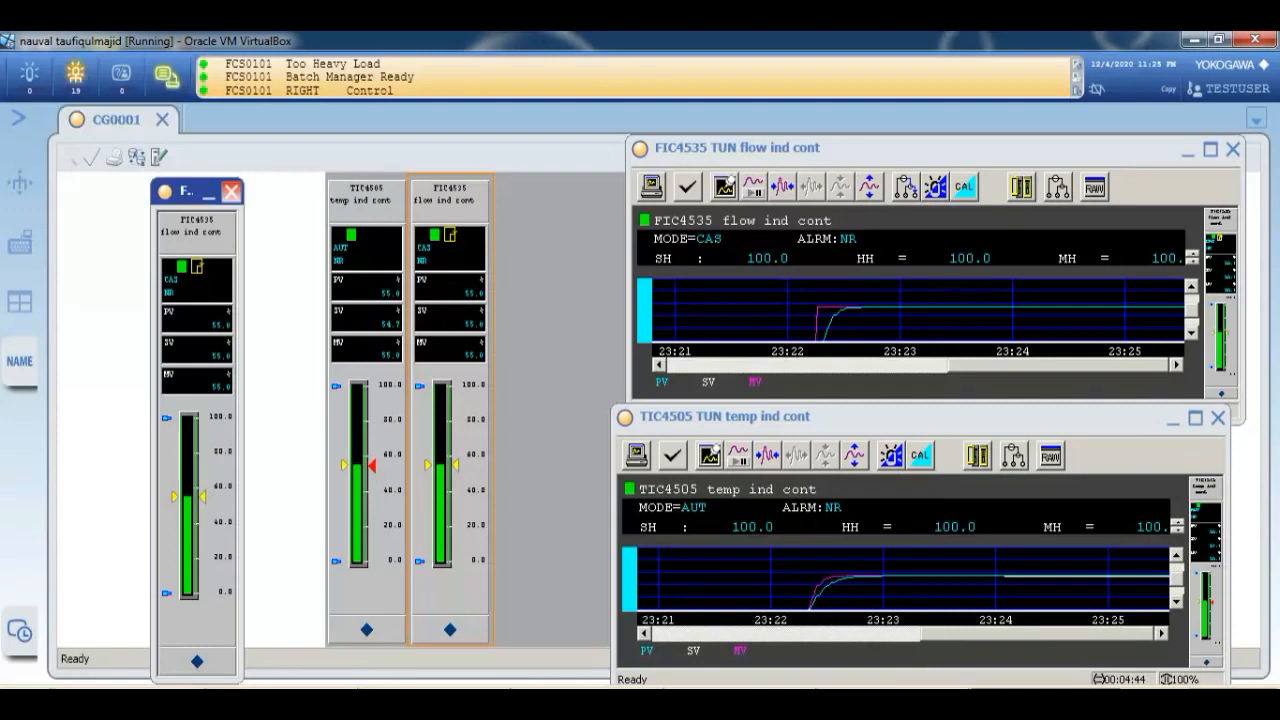
pyautogui.click(231, 191)
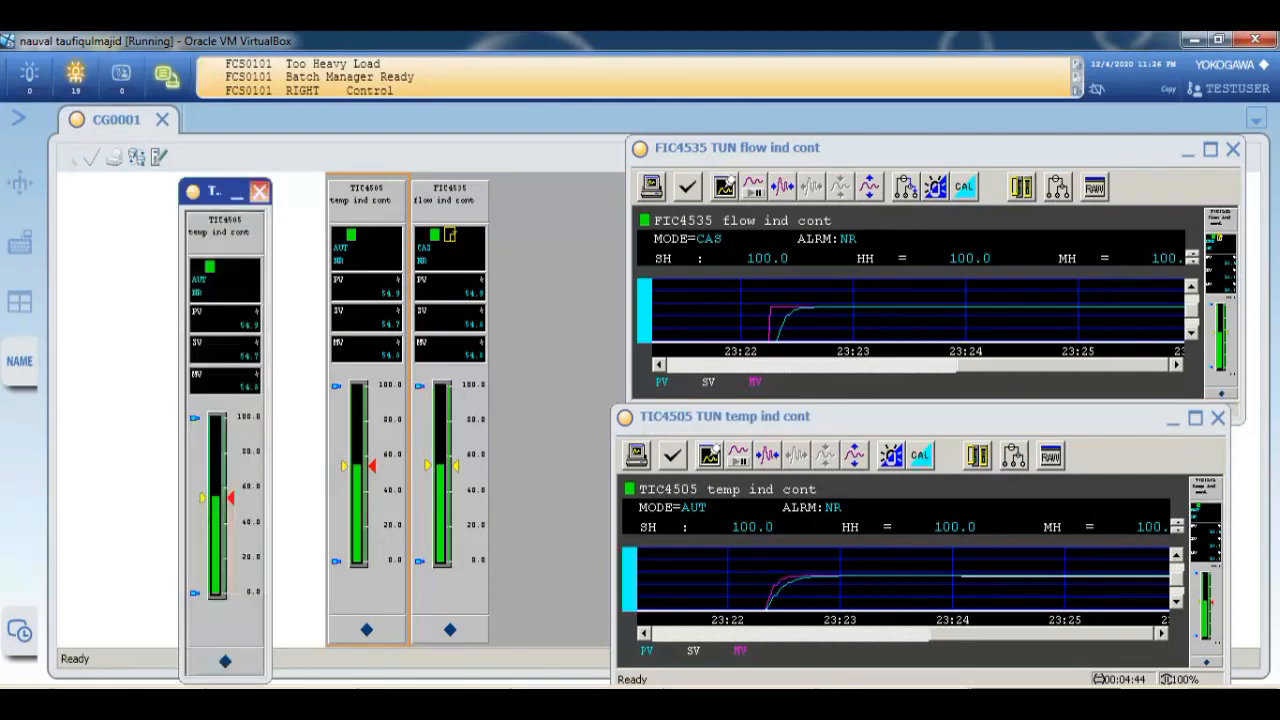
pyautogui.click(259, 190)
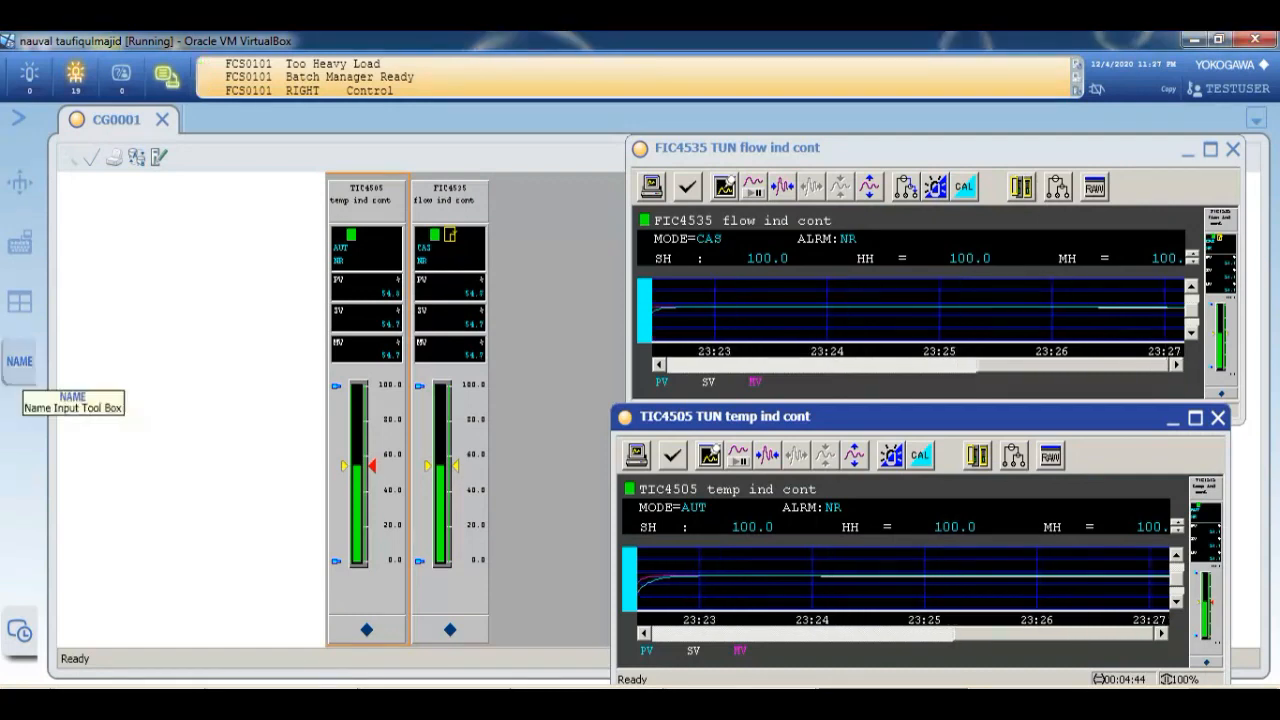
# - Call up the graphic window GR0001 by name
pyautogui.click(20, 362)
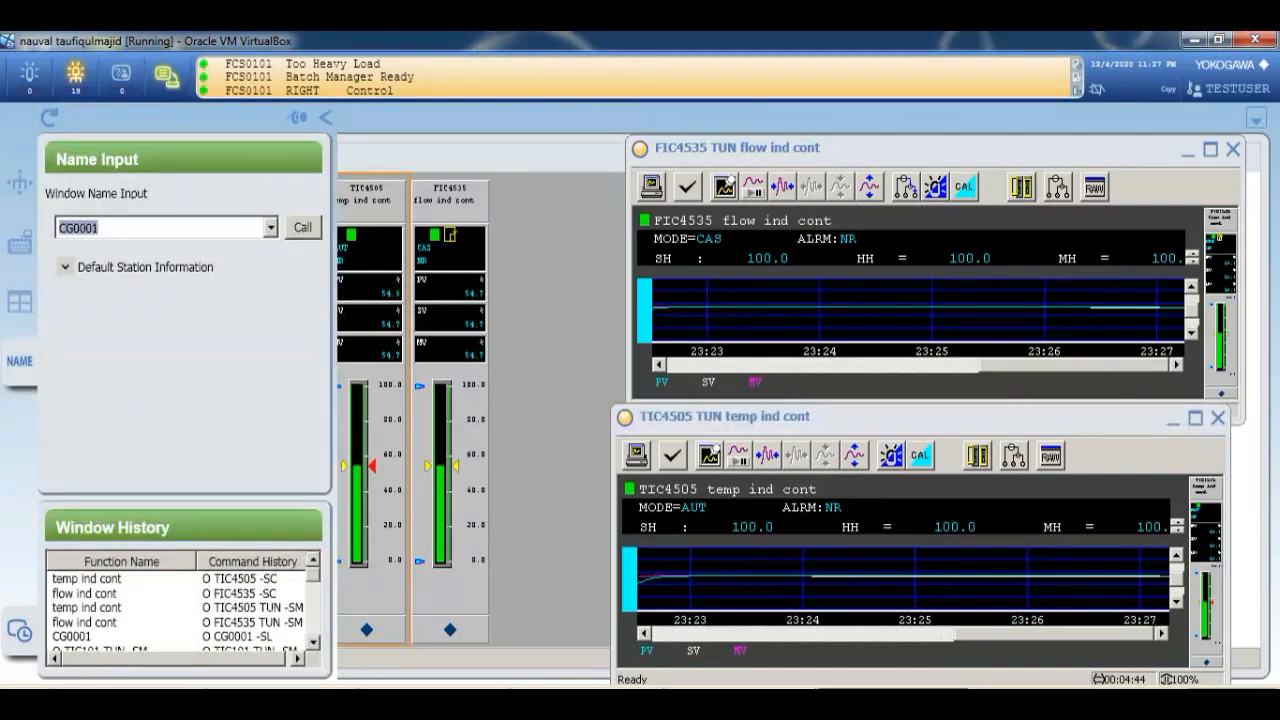
pyautogui.press('BackSpace')
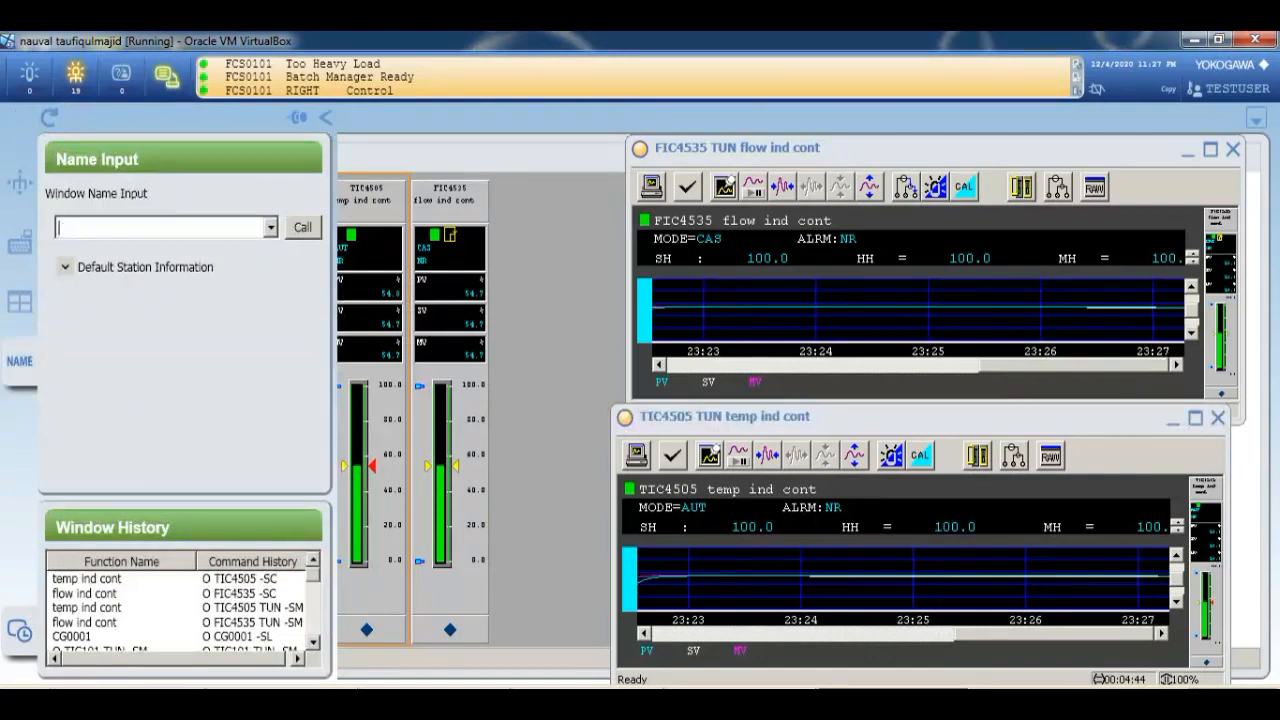
pyautogui.write('GR')
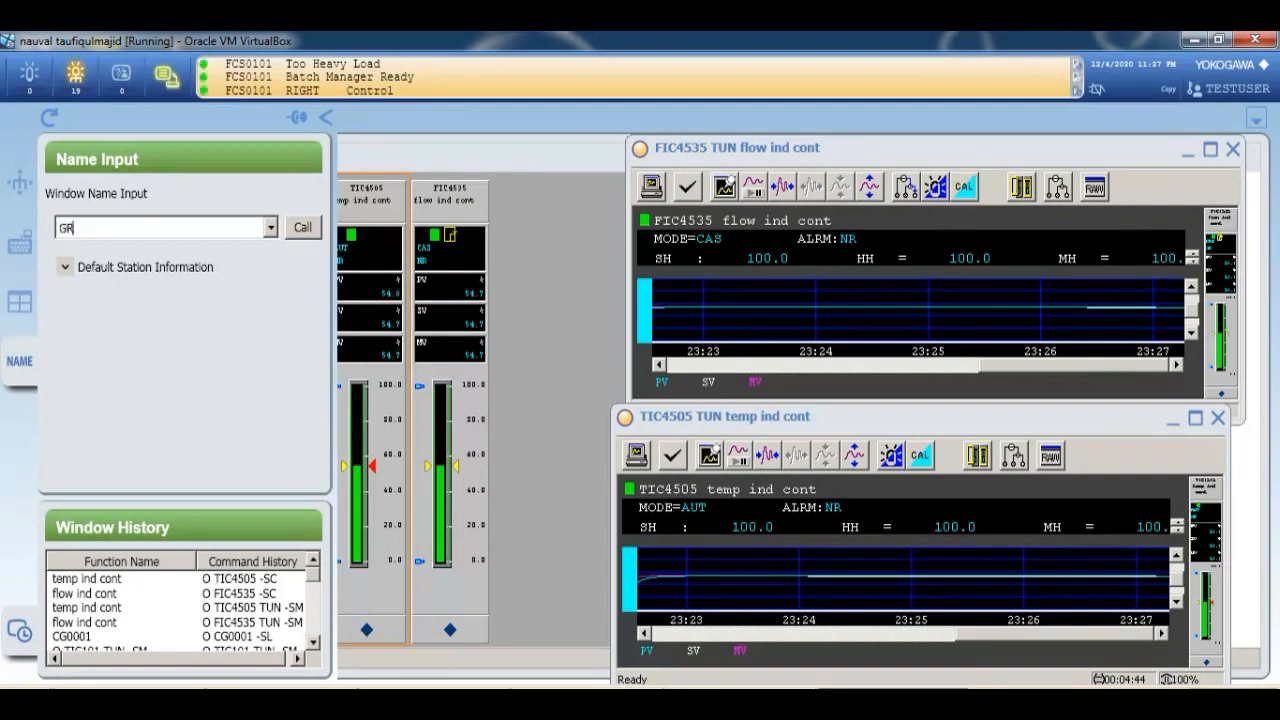
pyautogui.write('0')
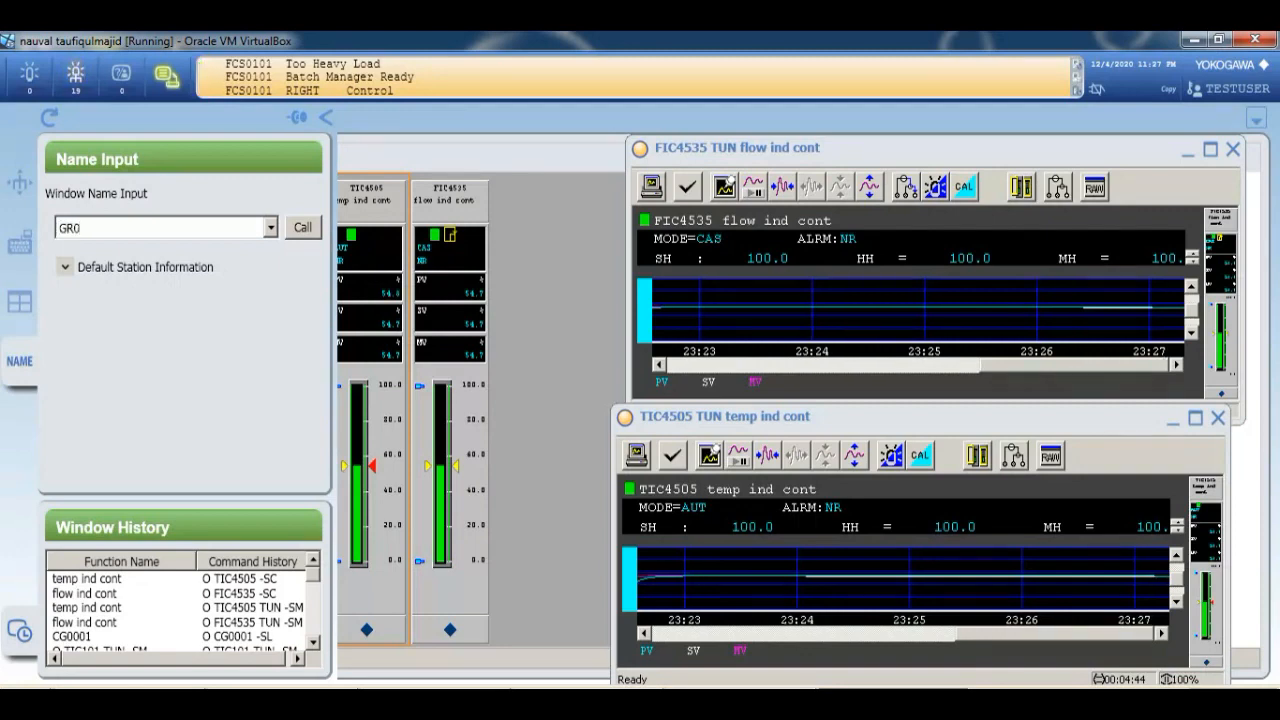
pyautogui.write('001')
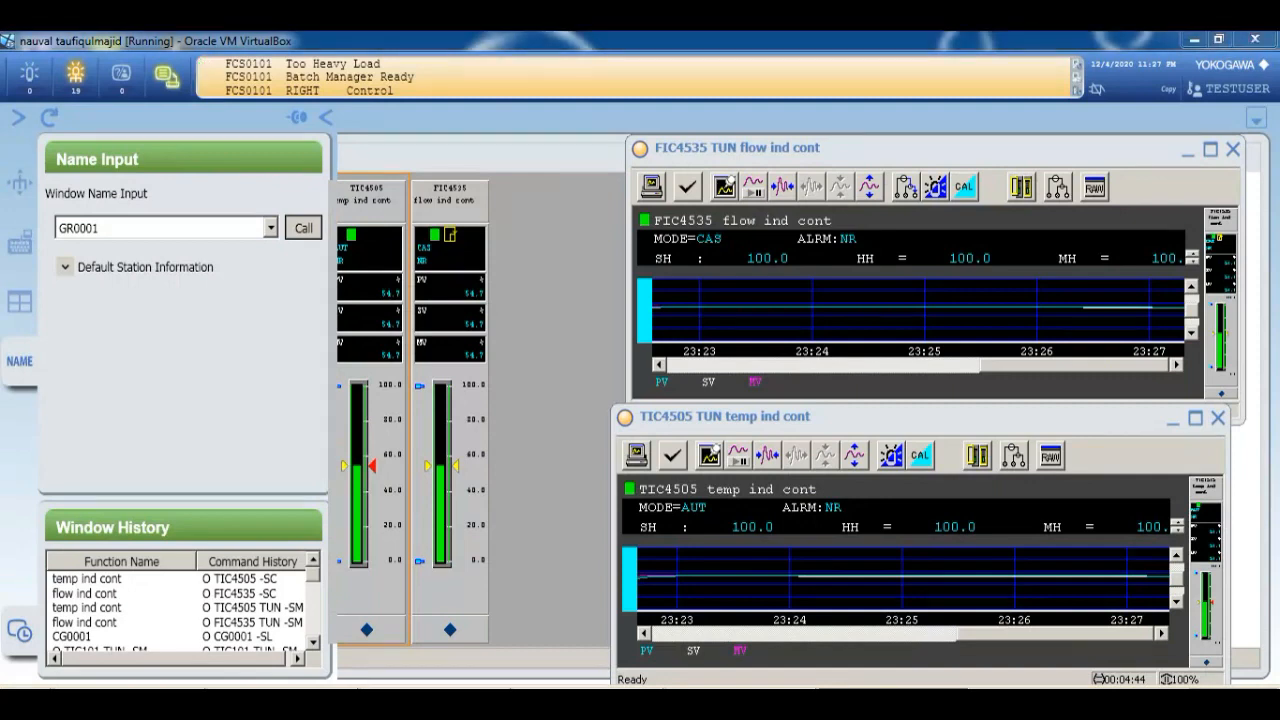
pyautogui.press('Return')
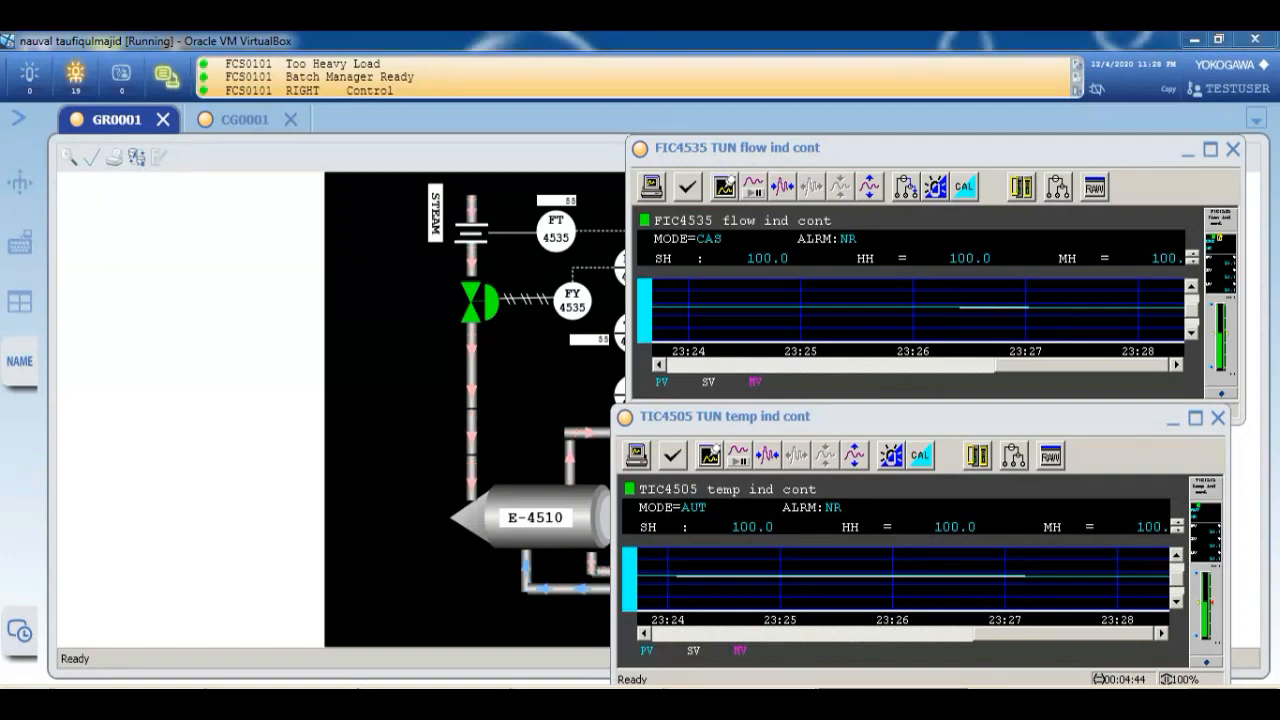
# - Set the SV of TIC4505 to 35% in control group CG0001, and return to GR0001
pyautogui.click(244, 119)
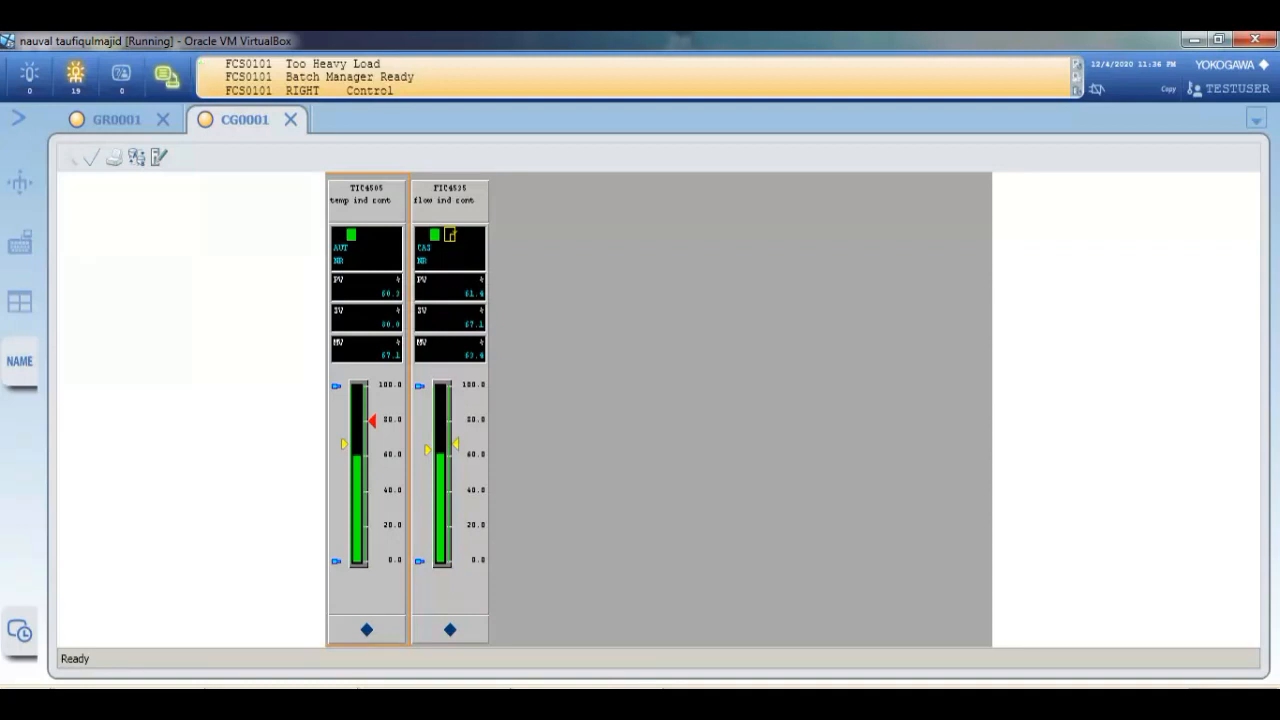
pyautogui.click(366, 317)
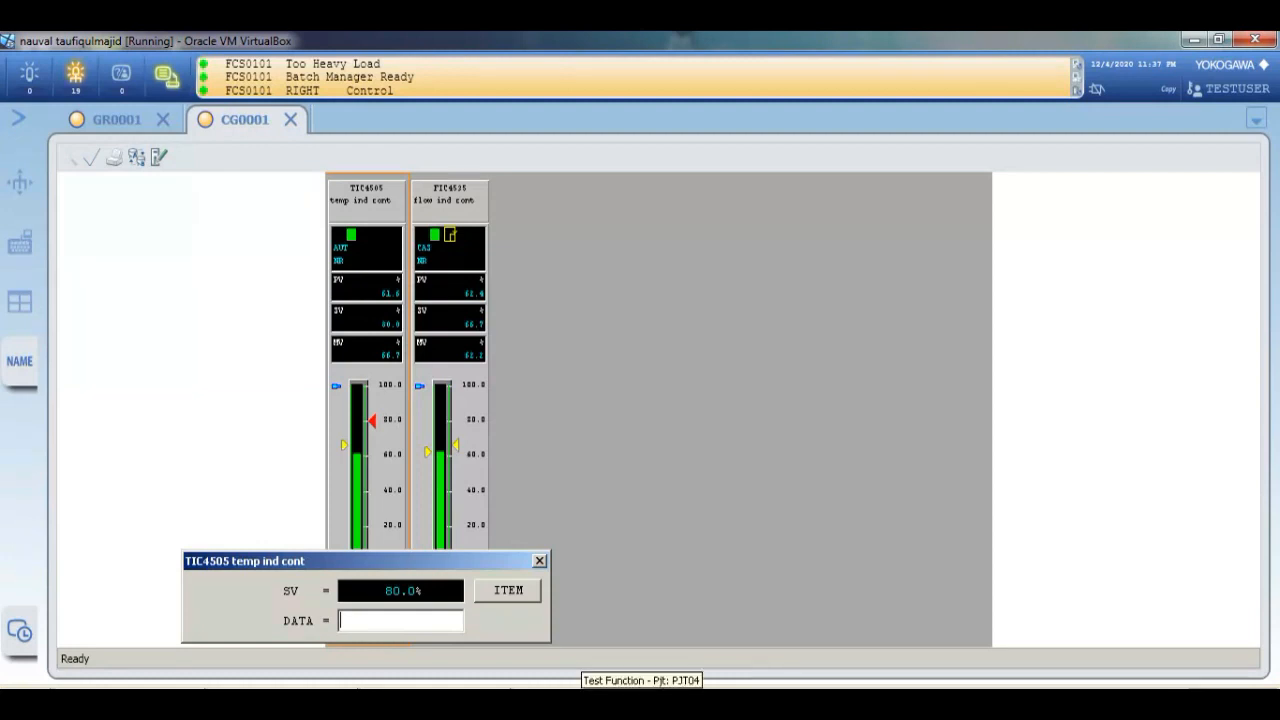
pyautogui.write('35')
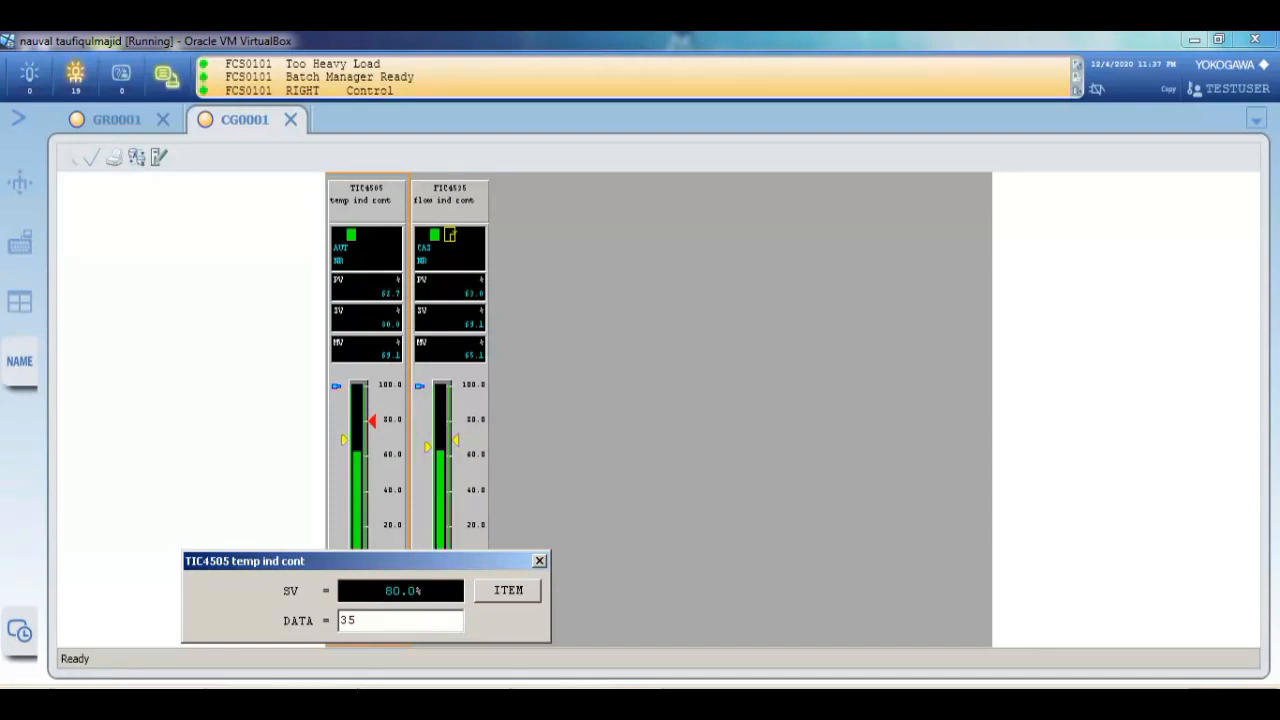
pyautogui.press('Return')
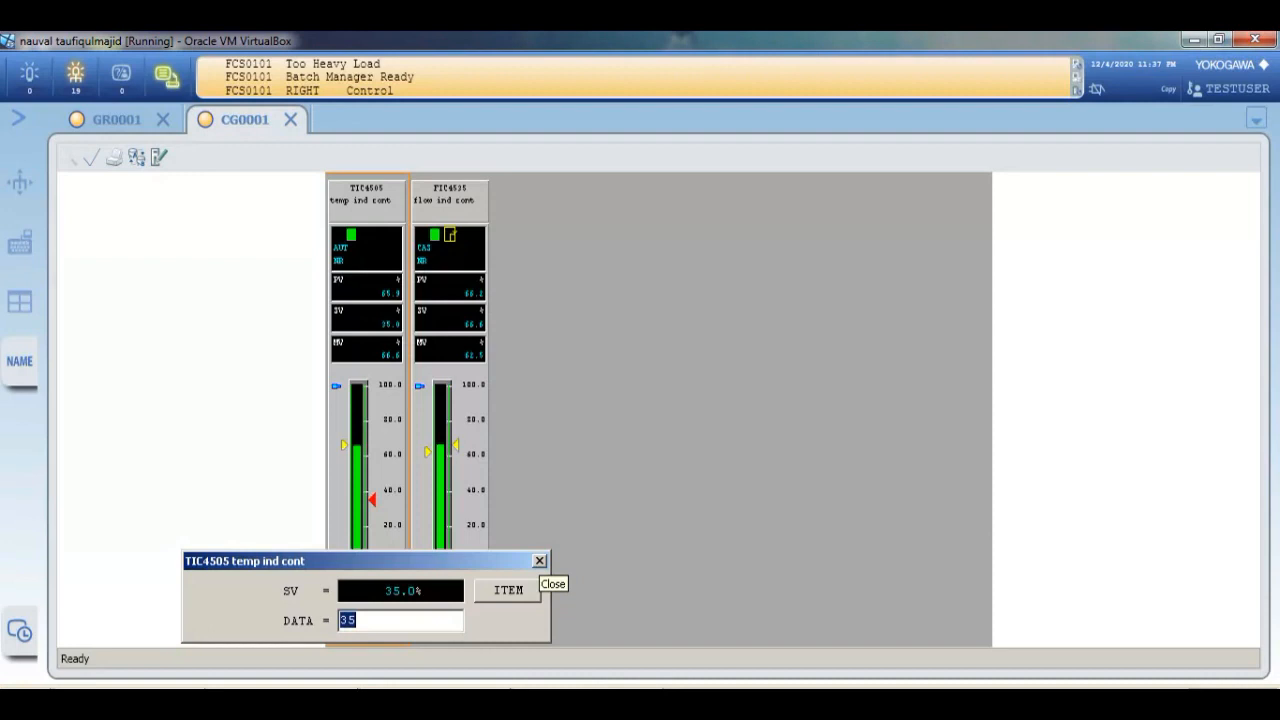
pyautogui.click(539, 561)
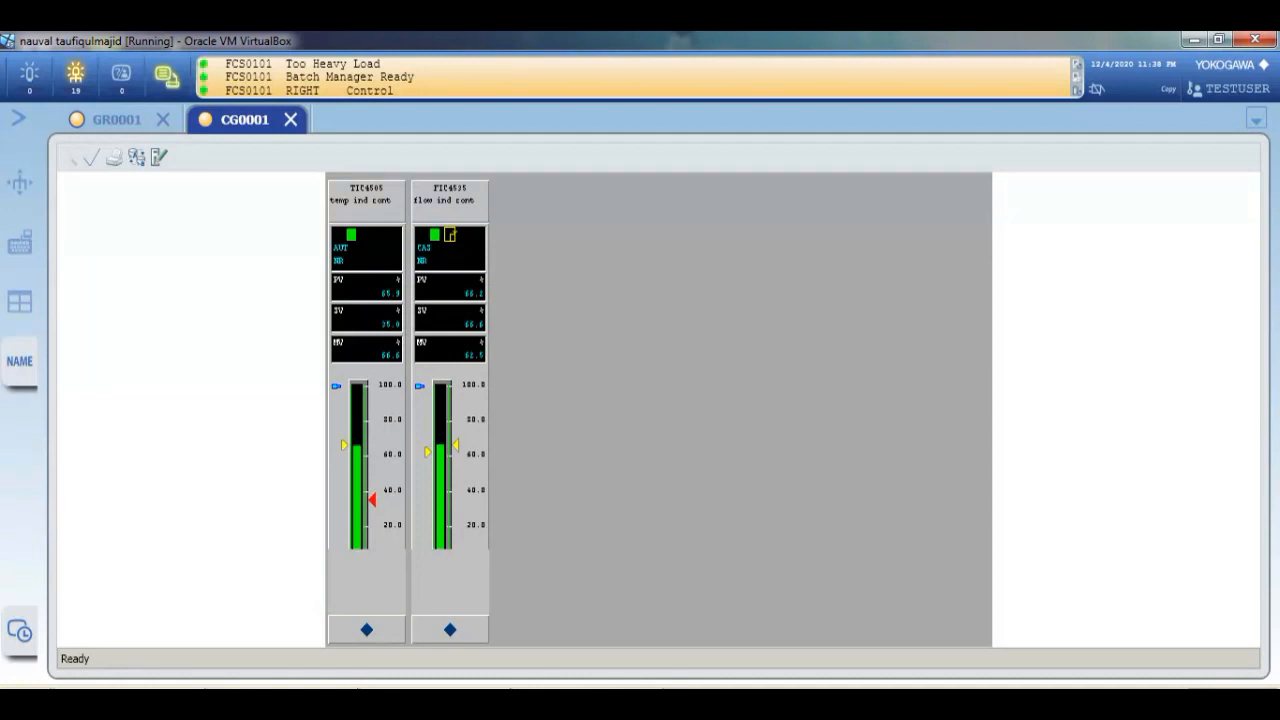
pyautogui.click(117, 120)
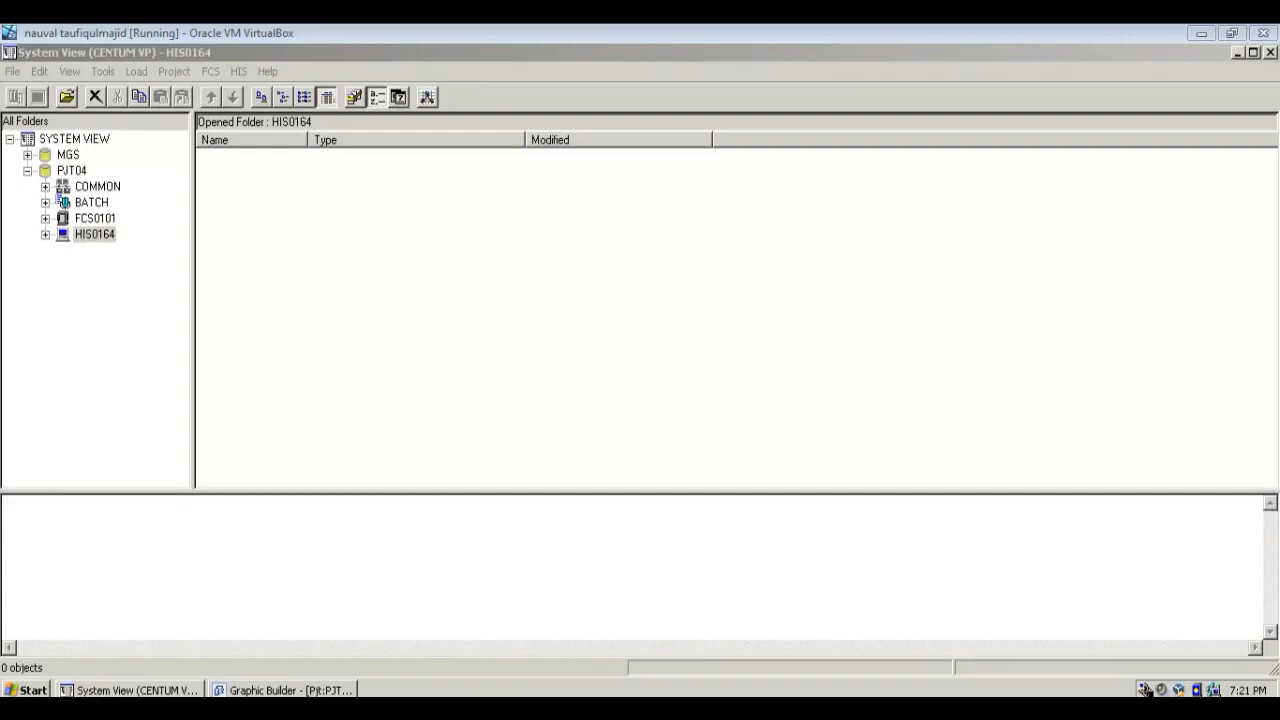
# - In System View, open the common switch definition SwitchDef of FCS0101, review its switch tag names, and close it
pyautogui.press('alt')
pyautogui.click(131, 690)
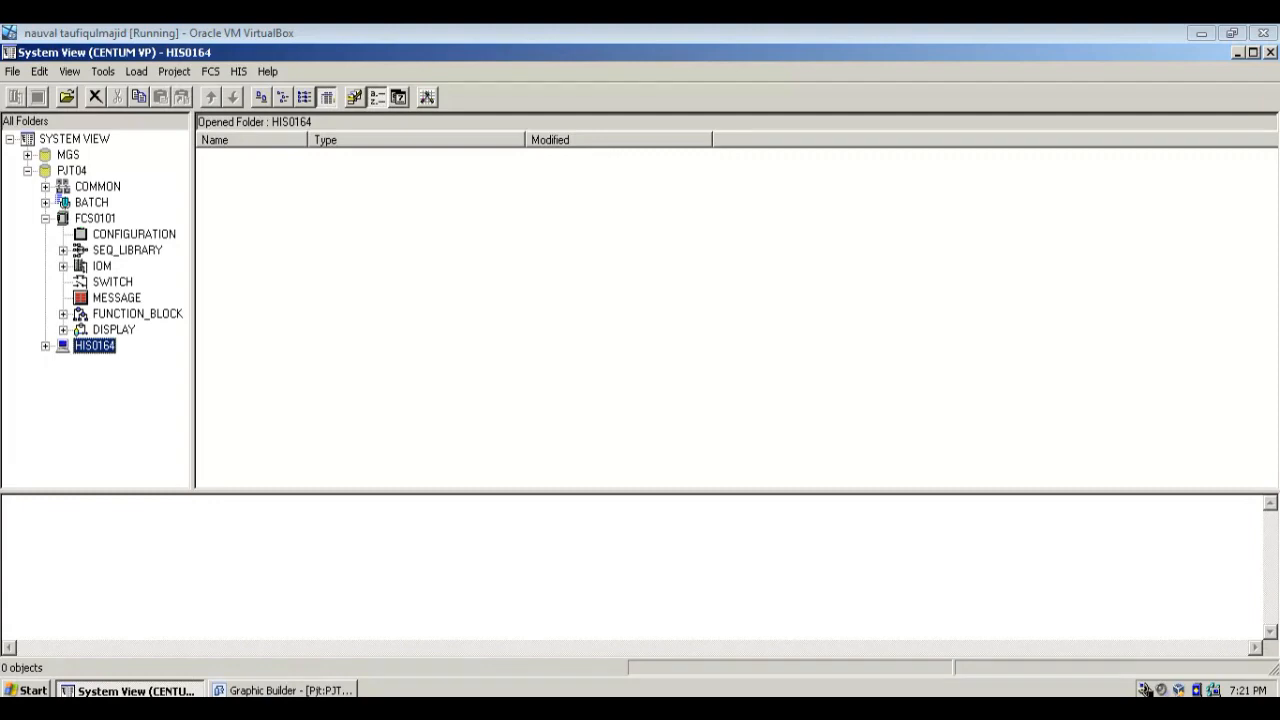
pyautogui.click(112, 281)
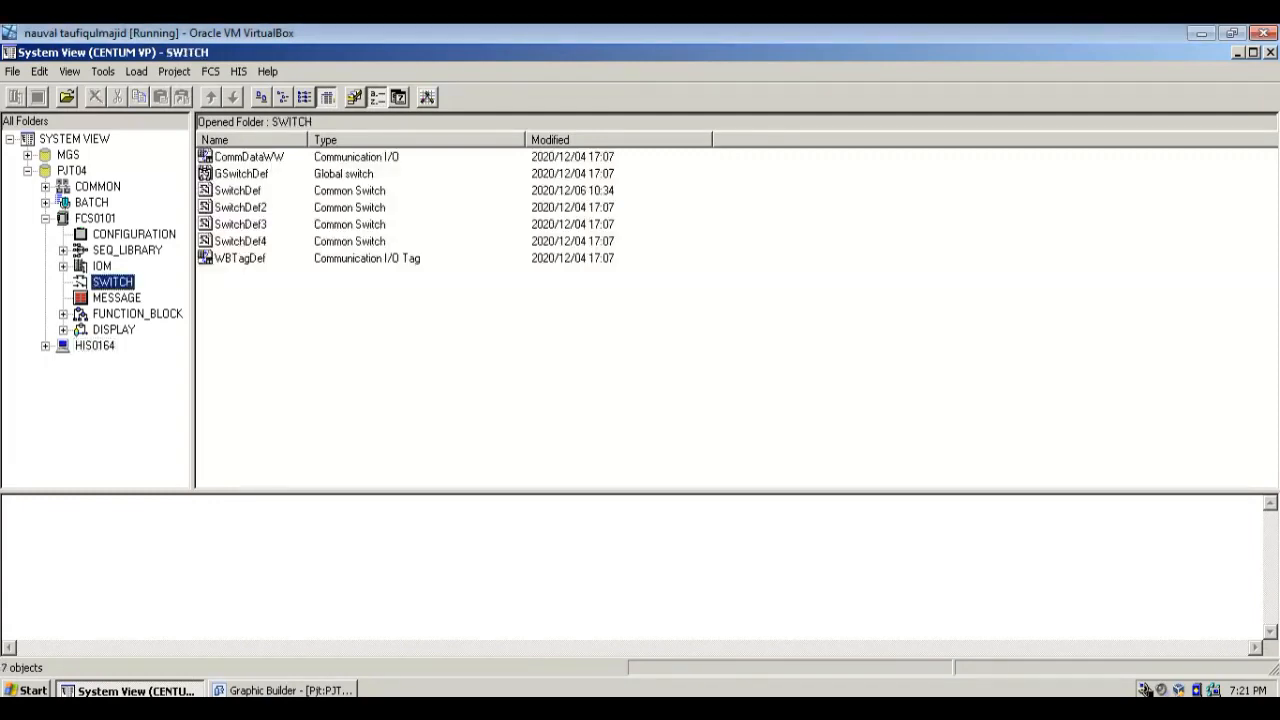
pyautogui.click(237, 190)
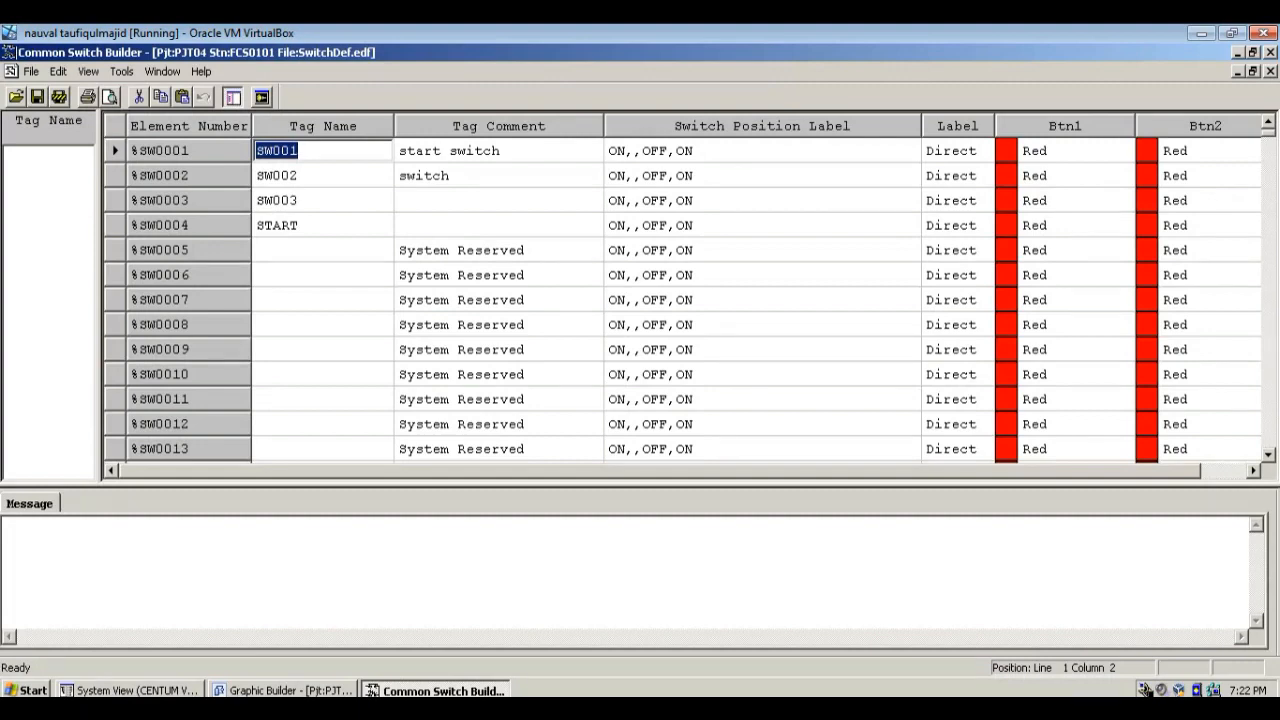
pyautogui.press('Down')
pyautogui.press('Down')
pyautogui.press('Down')
pyautogui.press('Down')
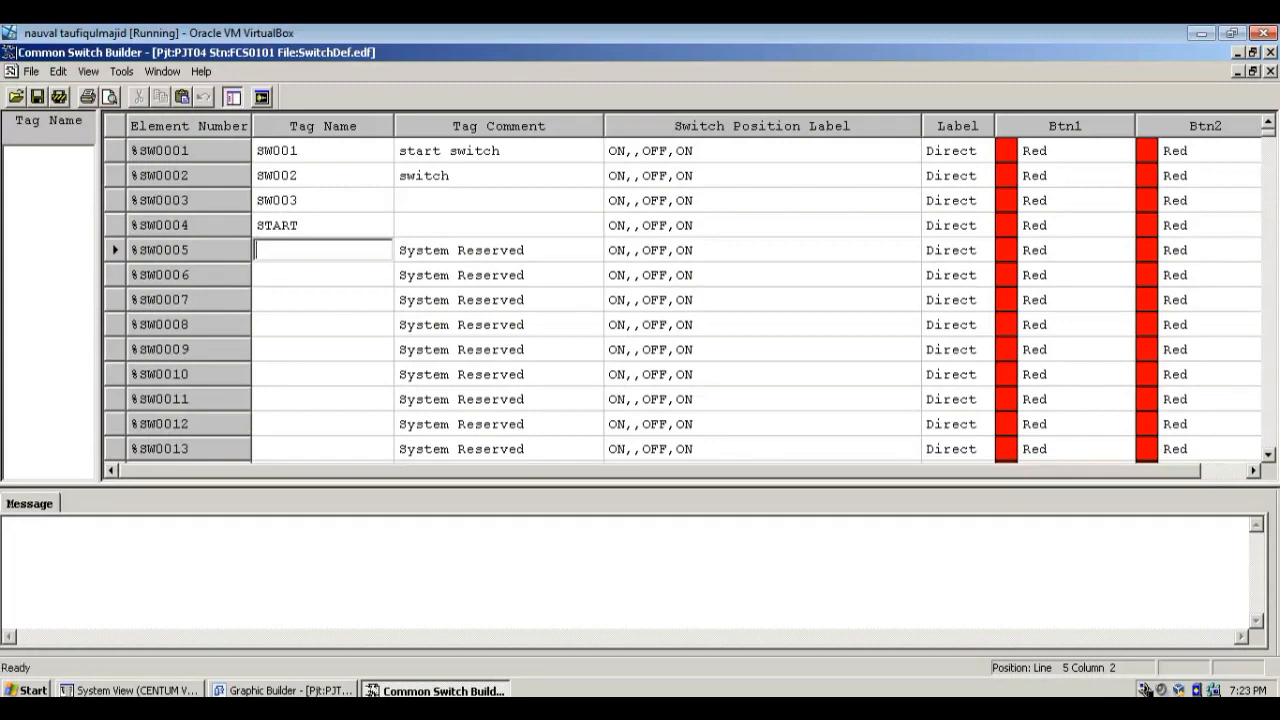
pyautogui.click(1270, 72)
pyautogui.click(1270, 52)
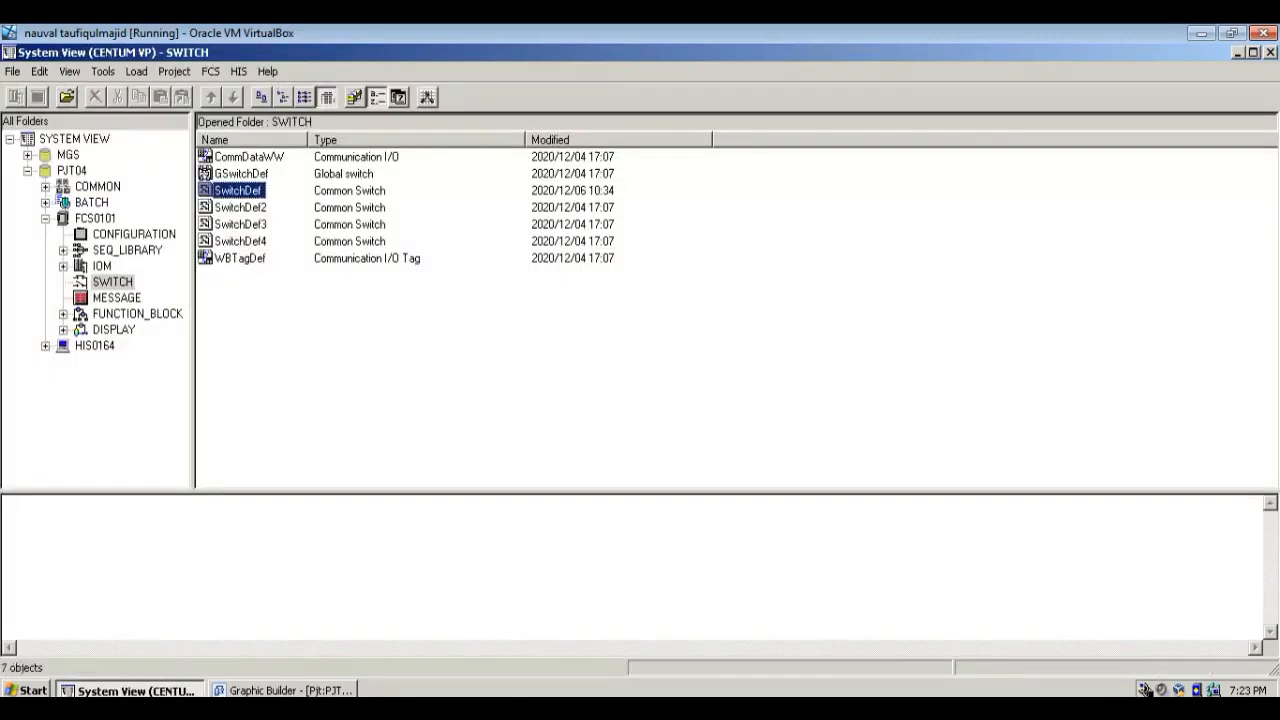
# - Open control drawing DR0003 of FCS0101 and examine the sequence table in the detail of block ST301
pyautogui.click(137, 314)
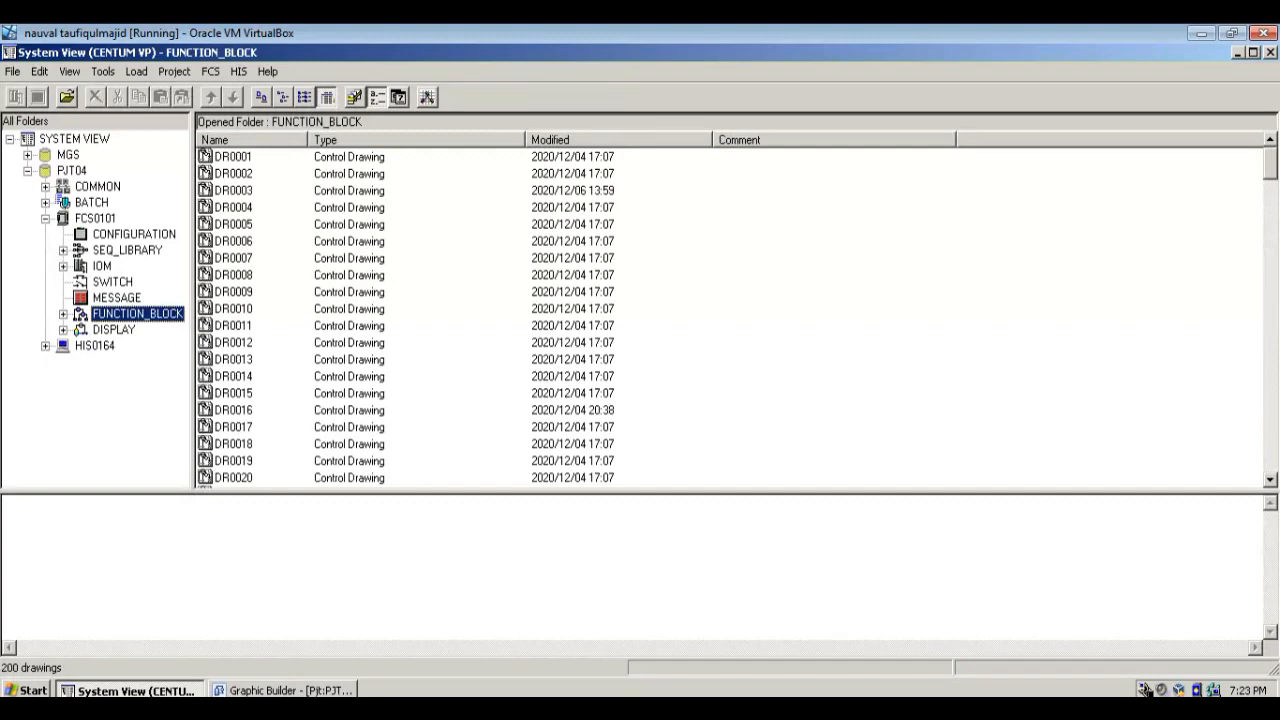
pyautogui.click(234, 190)
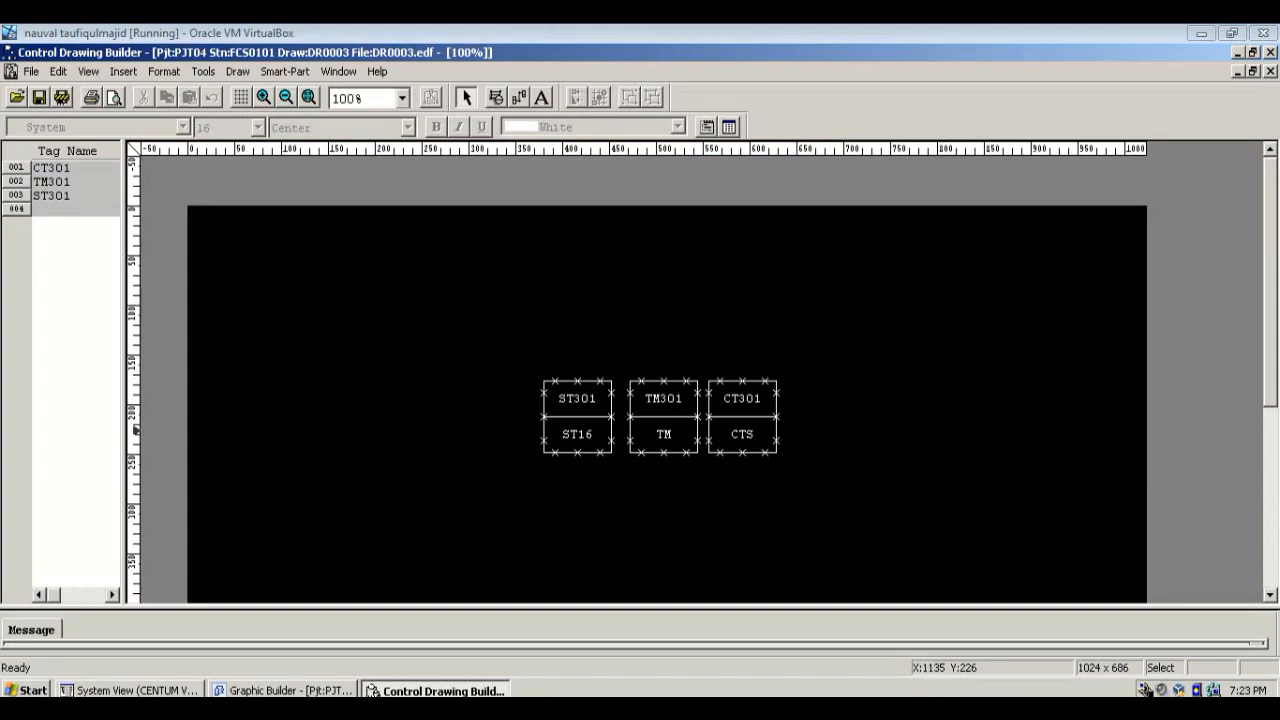
pyautogui.scroll(-2, 667, 380)
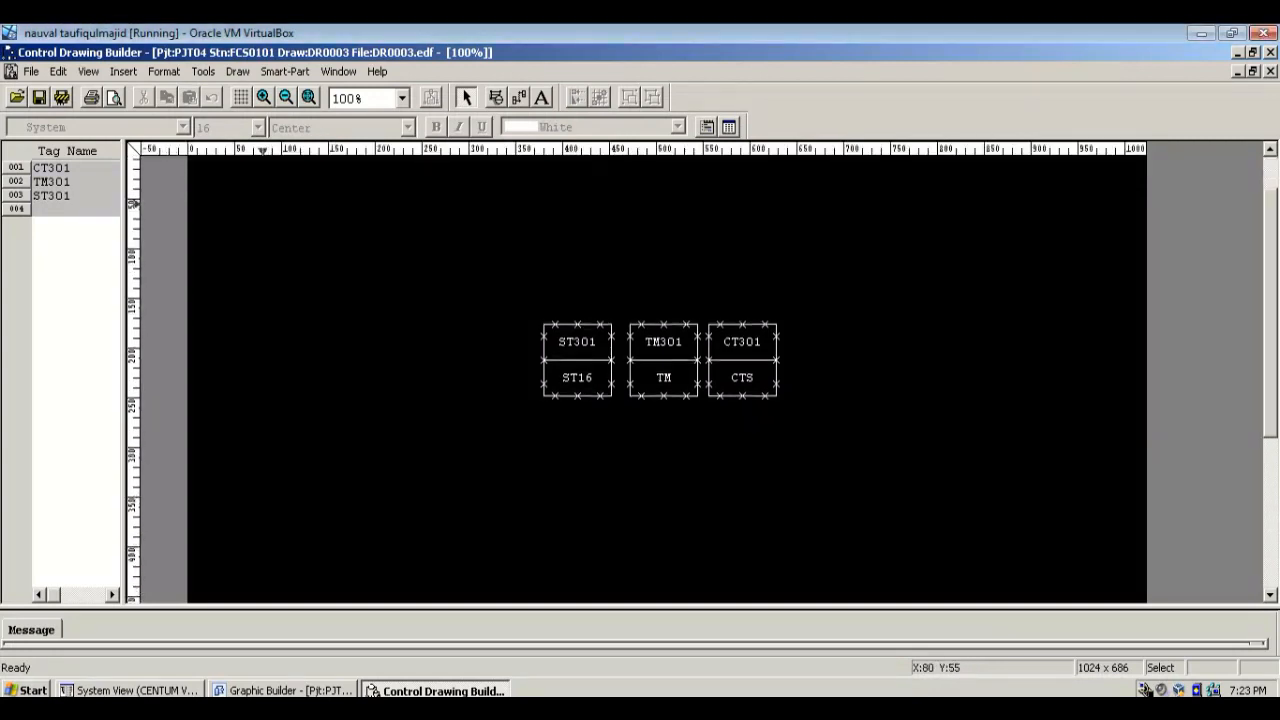
pyautogui.click(263, 97)
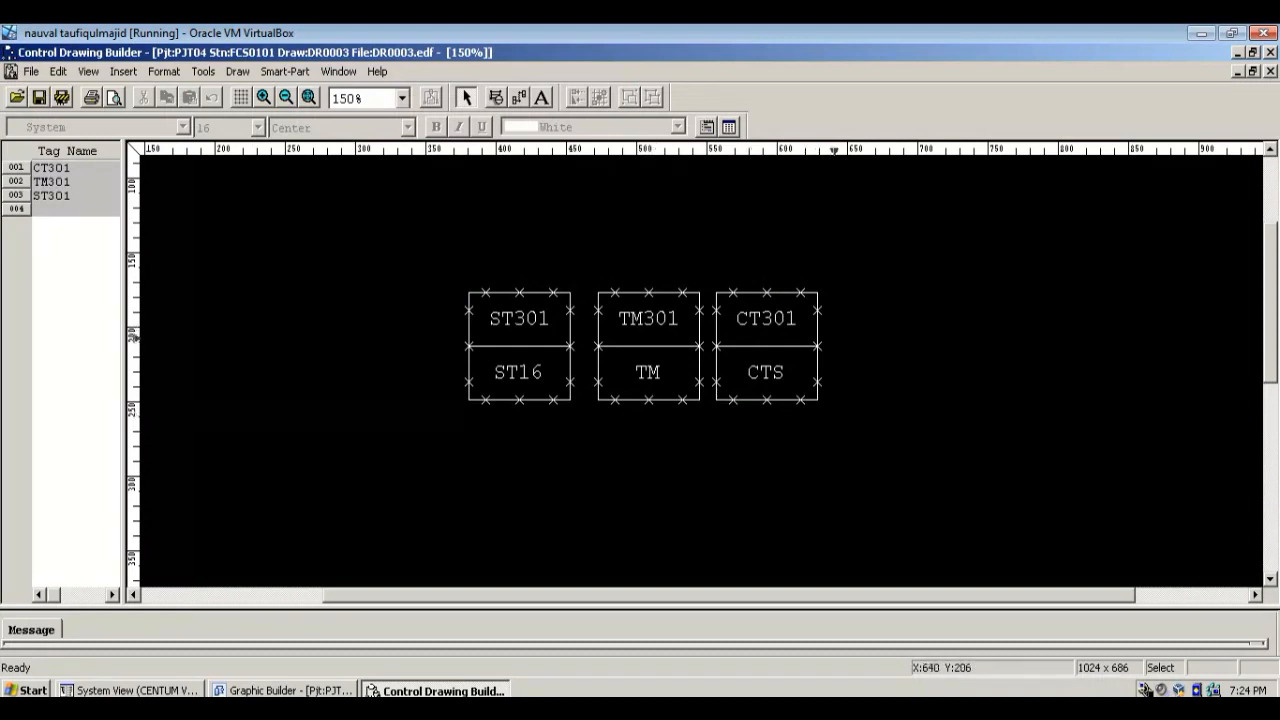
pyautogui.click(503, 321)
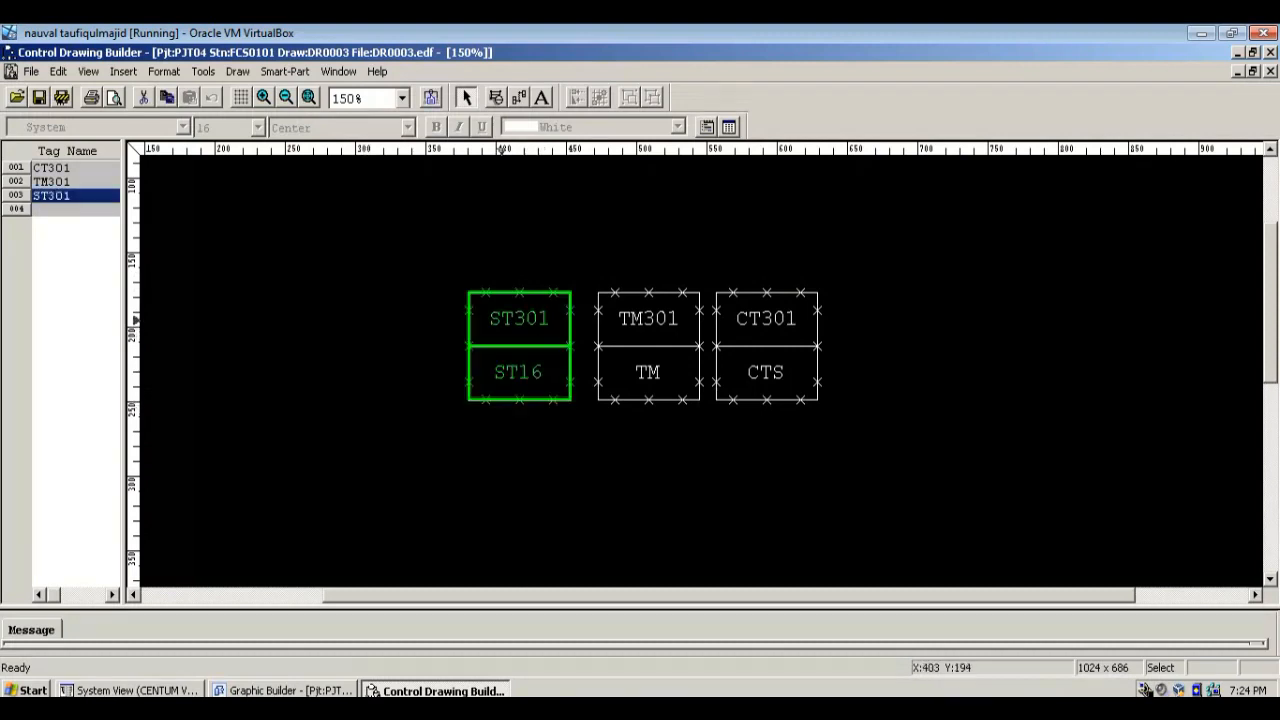
pyautogui.rightClick(503, 321)
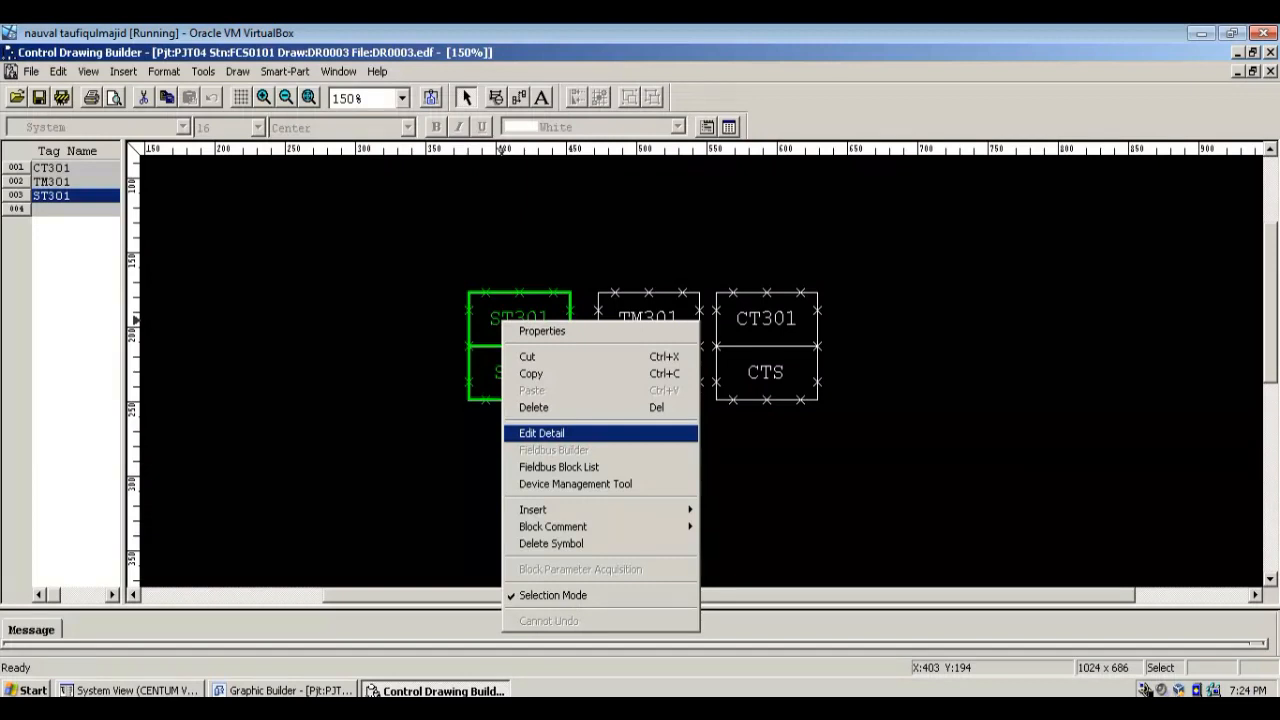
pyautogui.click(541, 433)
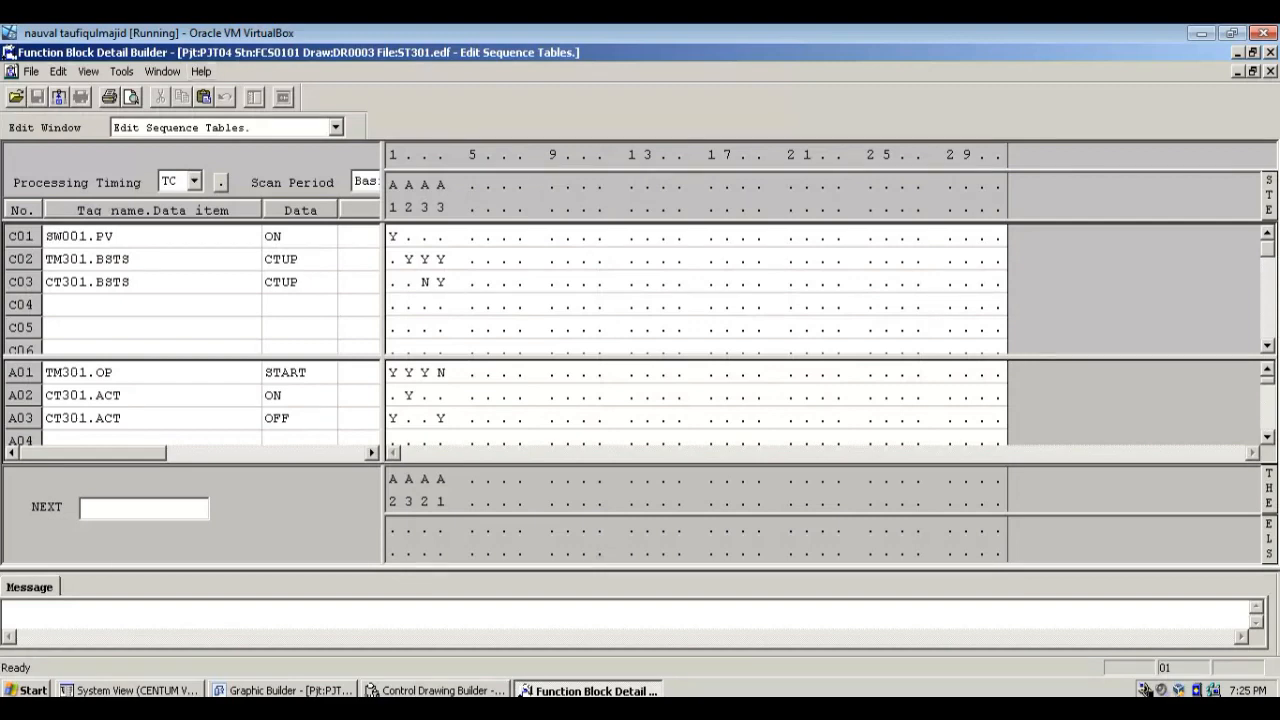
# - Close the ST301 sequence table detail and control drawing DR0003
pyautogui.click(1270, 71)
pyautogui.click(1270, 52)
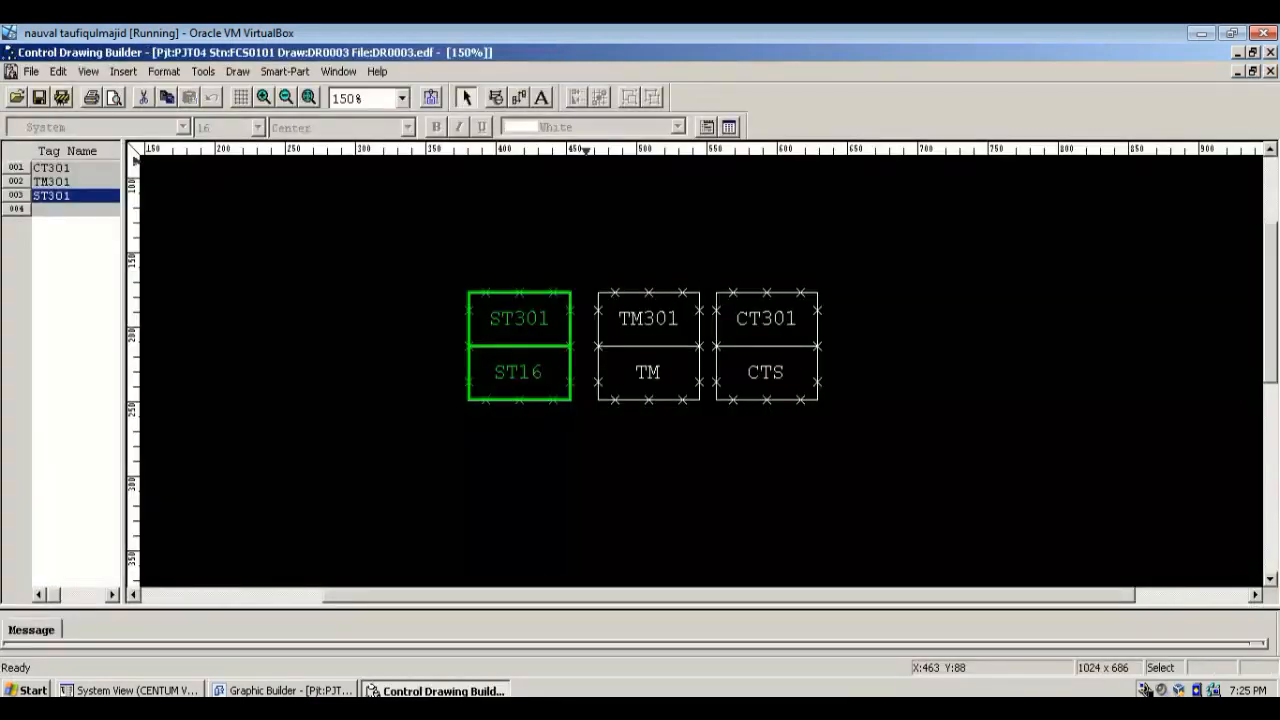
pyautogui.click(1270, 71)
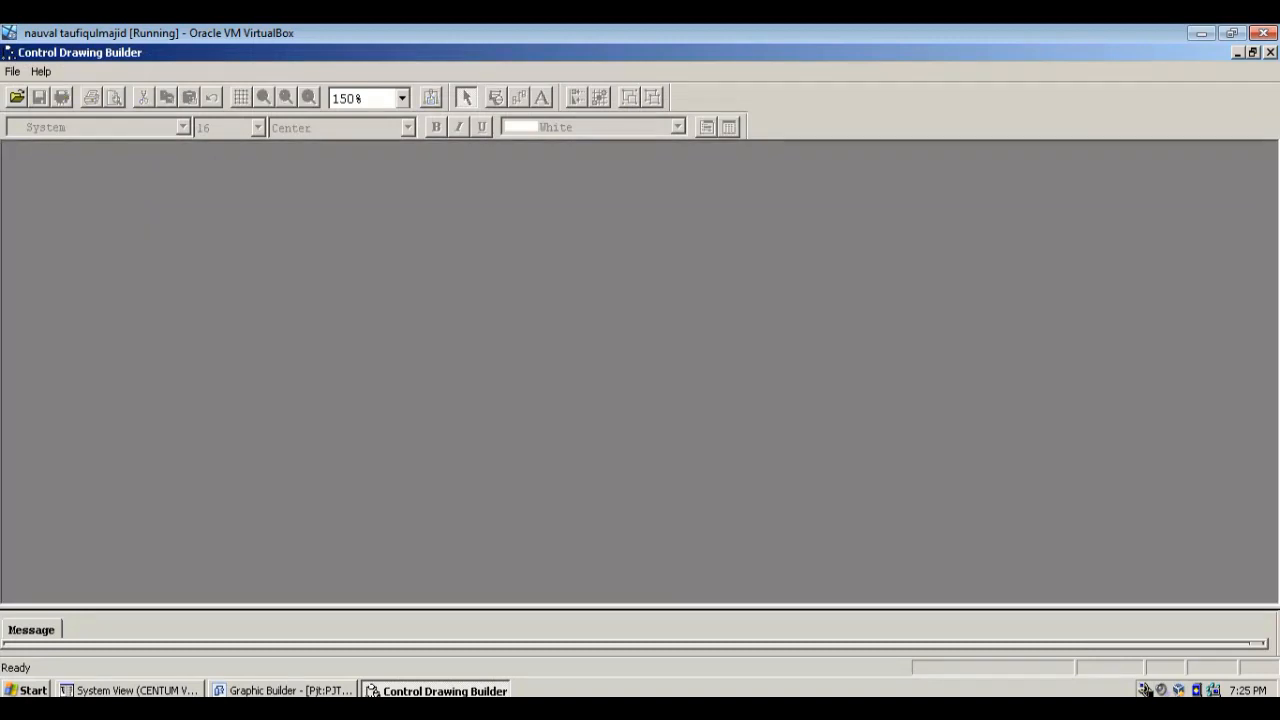
pyautogui.click(1270, 52)
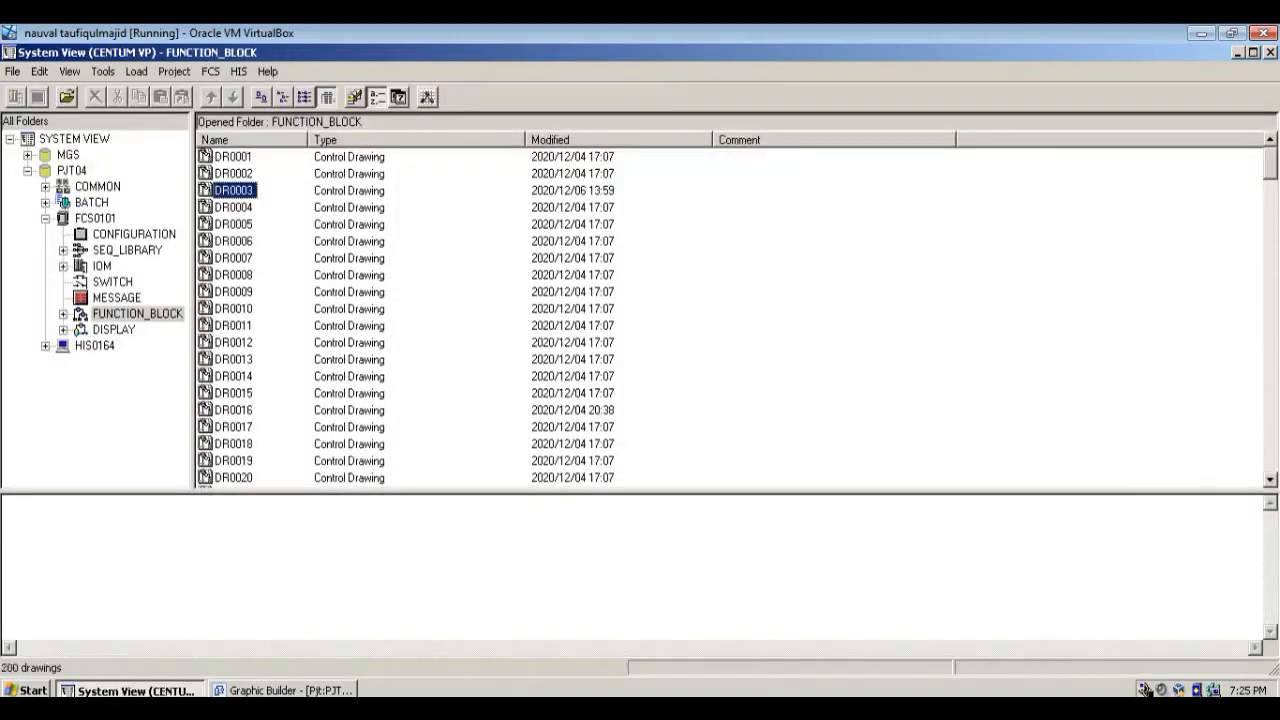
# - Show the status displays of FCS0101, and open the window list of HIS0164
pyautogui.click(114, 330)
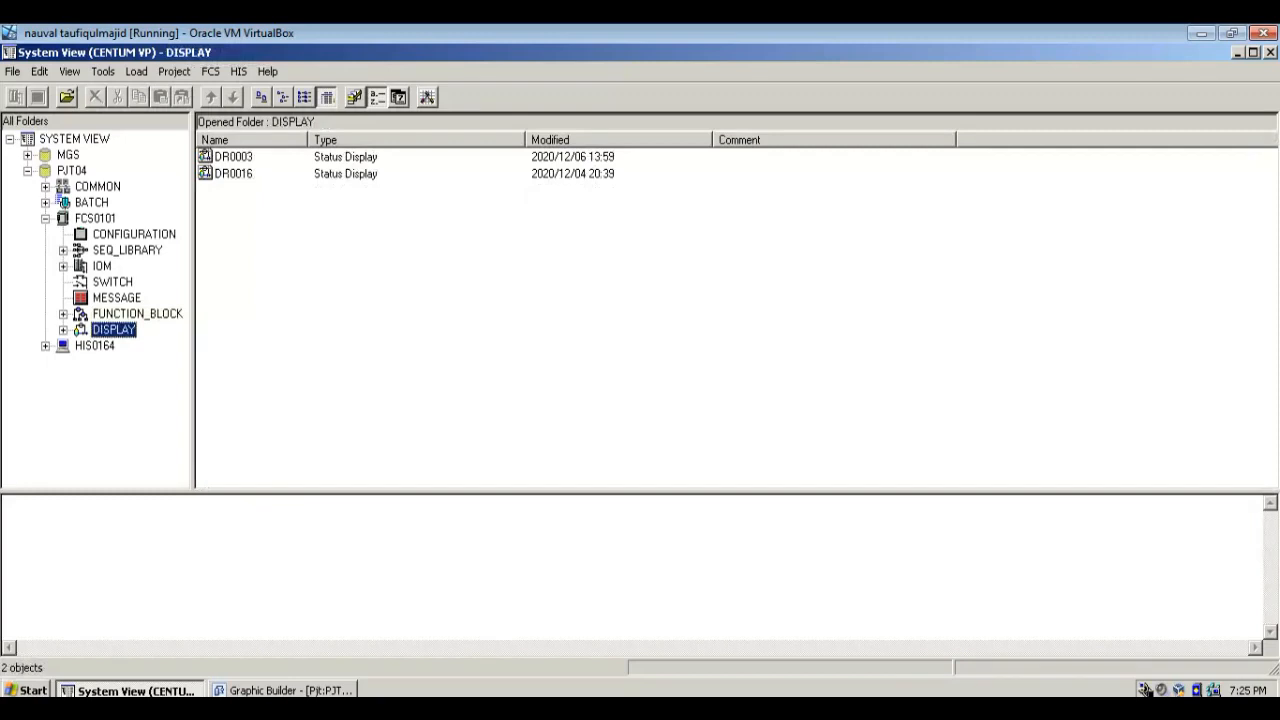
pyautogui.click(45, 346)
pyautogui.click(94, 345)
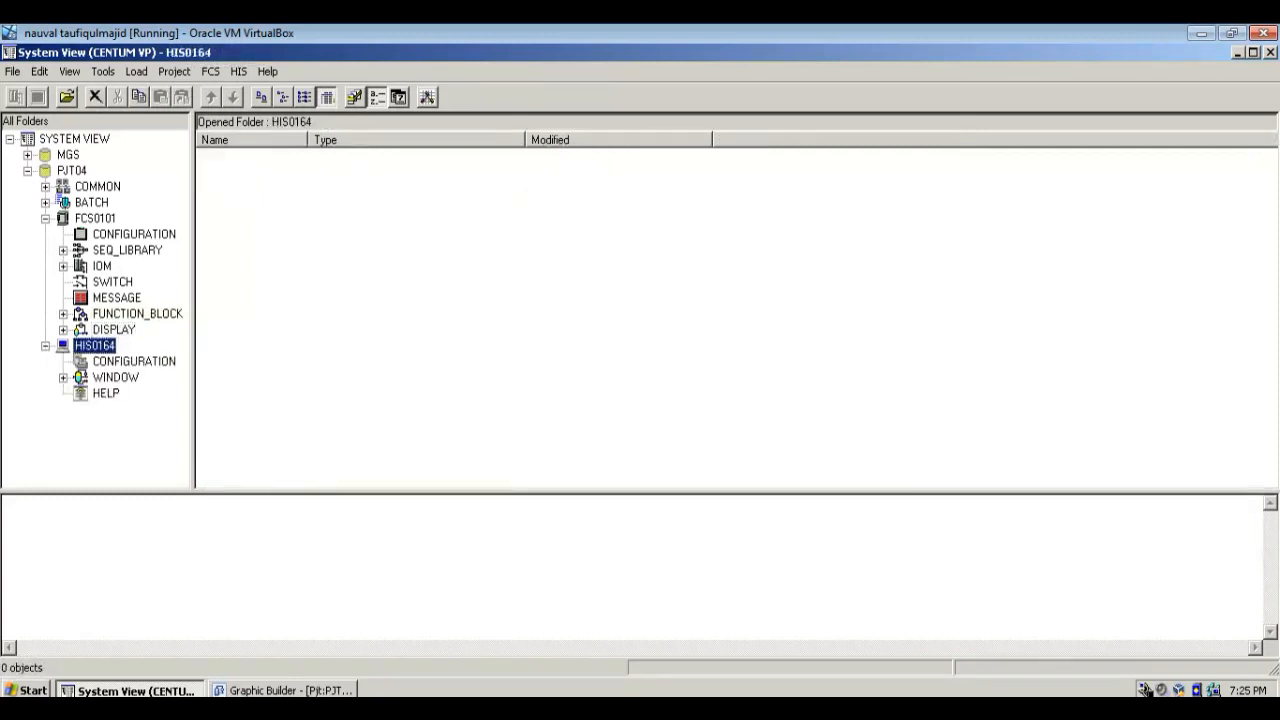
pyautogui.click(115, 377)
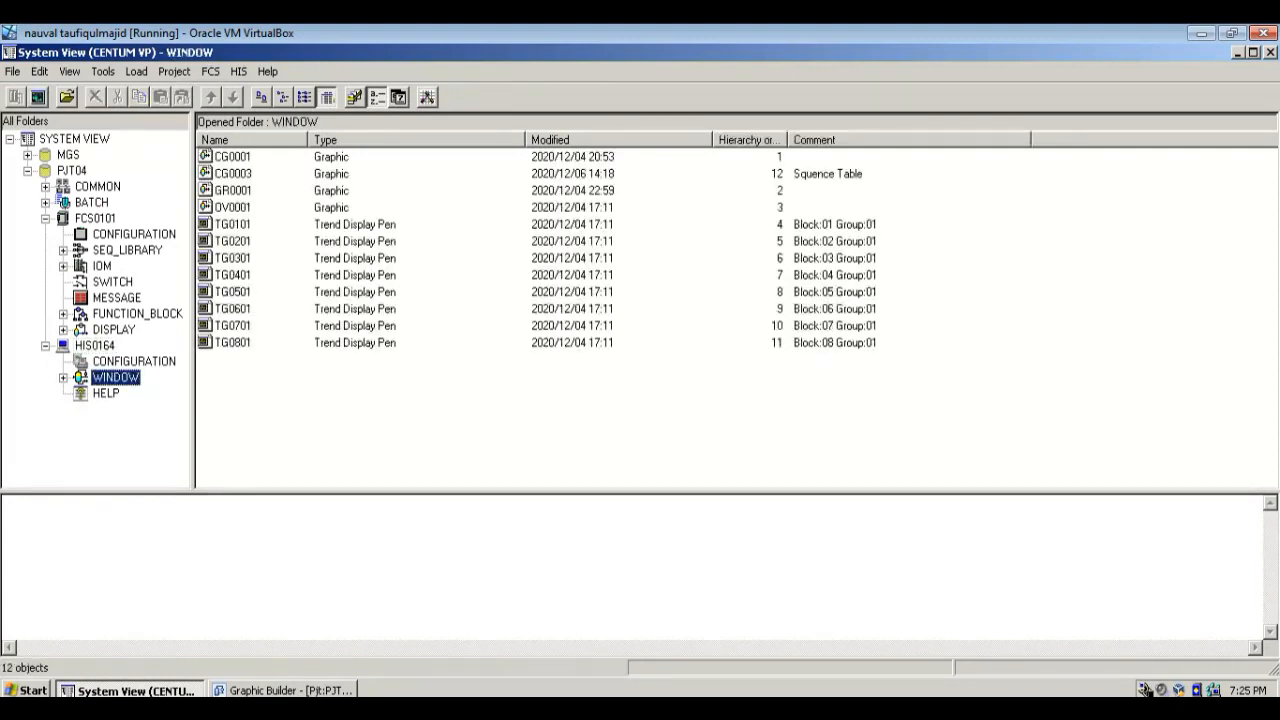
# - Open graphic CG0003 of HIS0164, examine the tag names on both rows of faceplates, and save the graphic
pyautogui.click(233, 173)
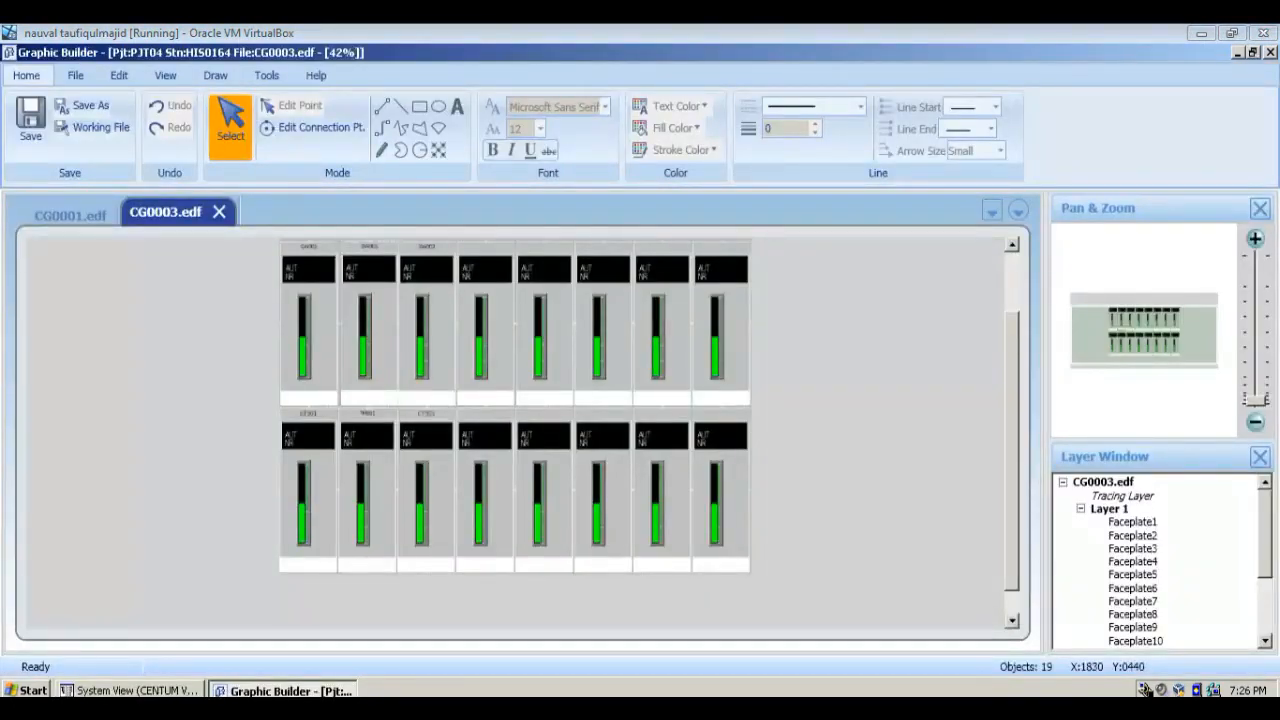
pyautogui.click(1255, 239)
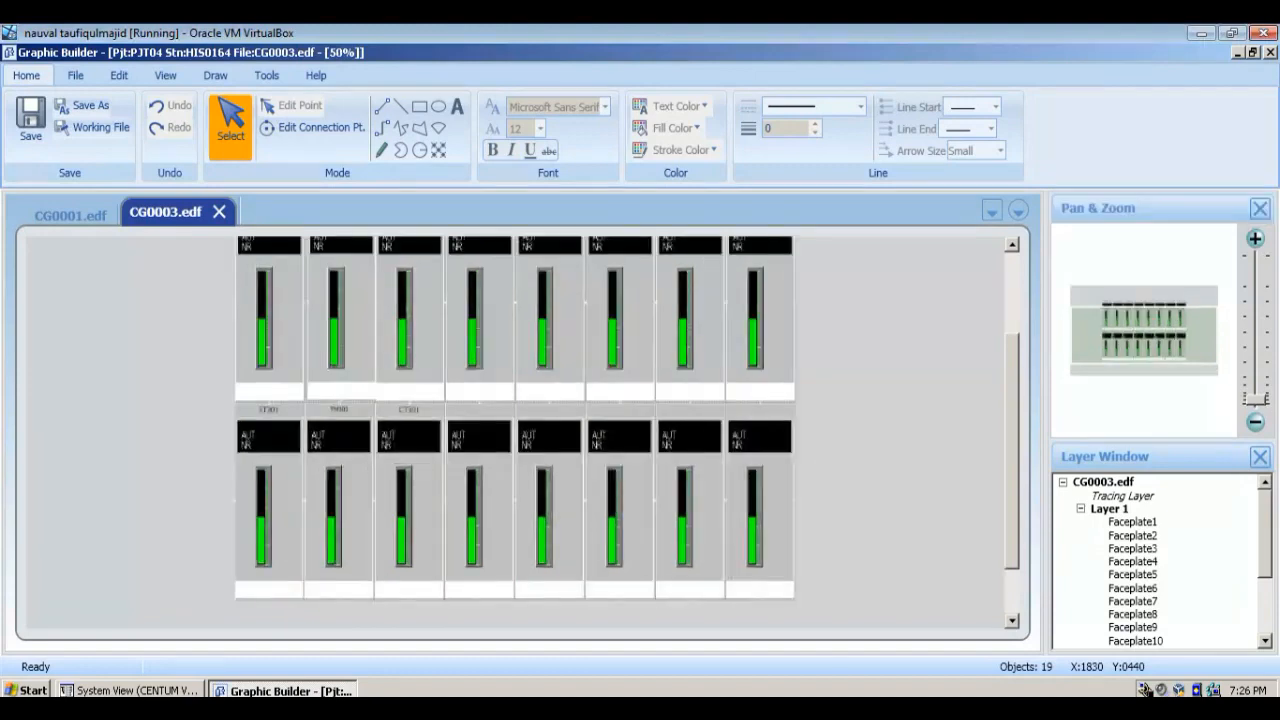
pyautogui.click(1255, 239)
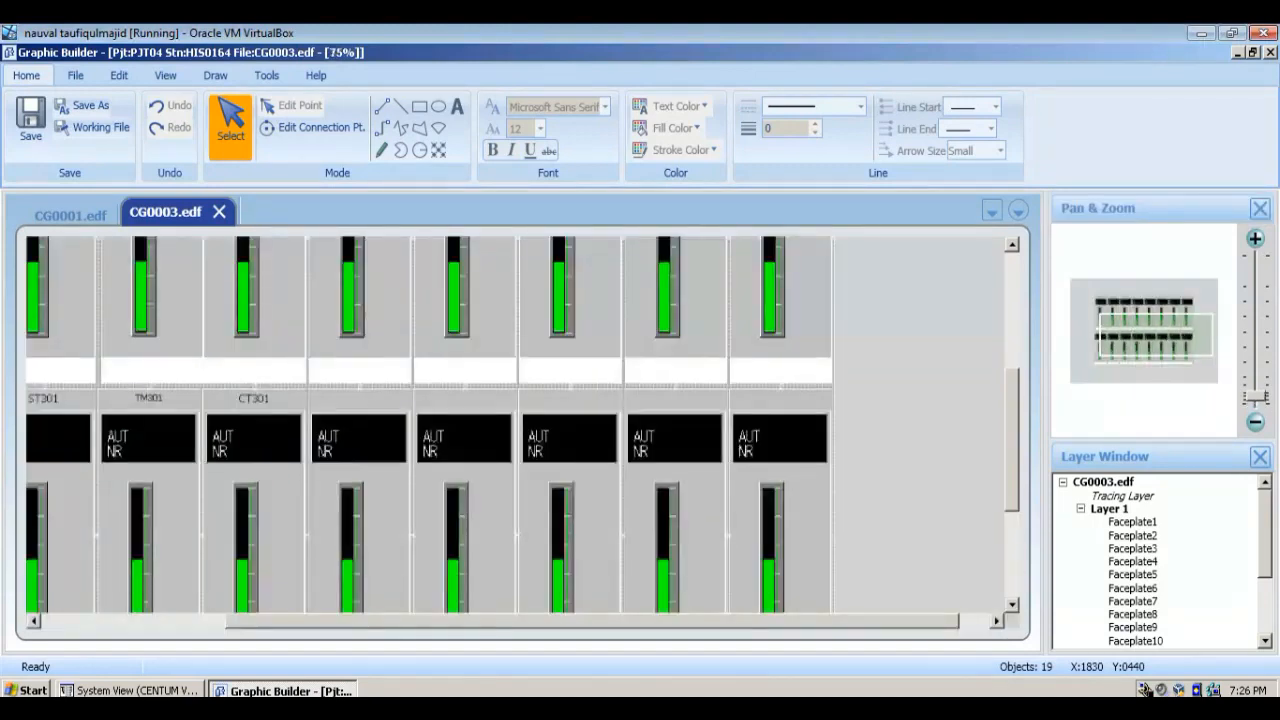
pyautogui.scroll(5, 520, 420)
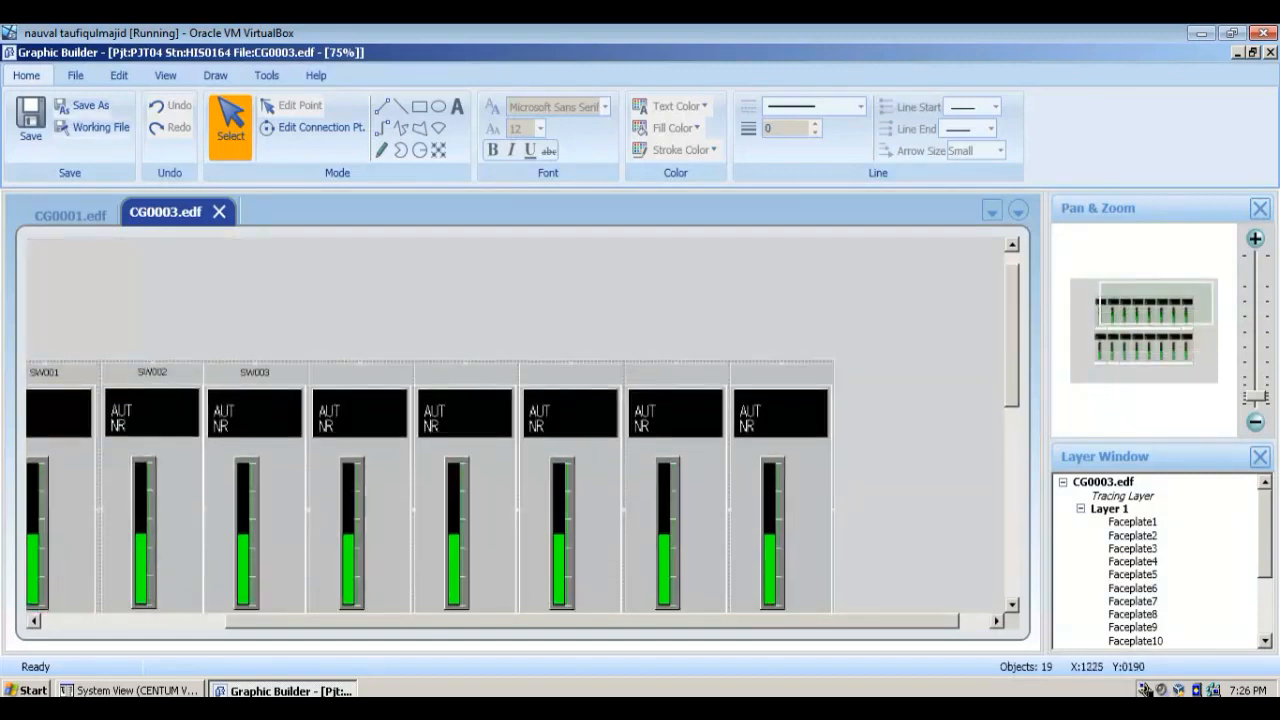
pyautogui.hscroll(-3, 520, 420)
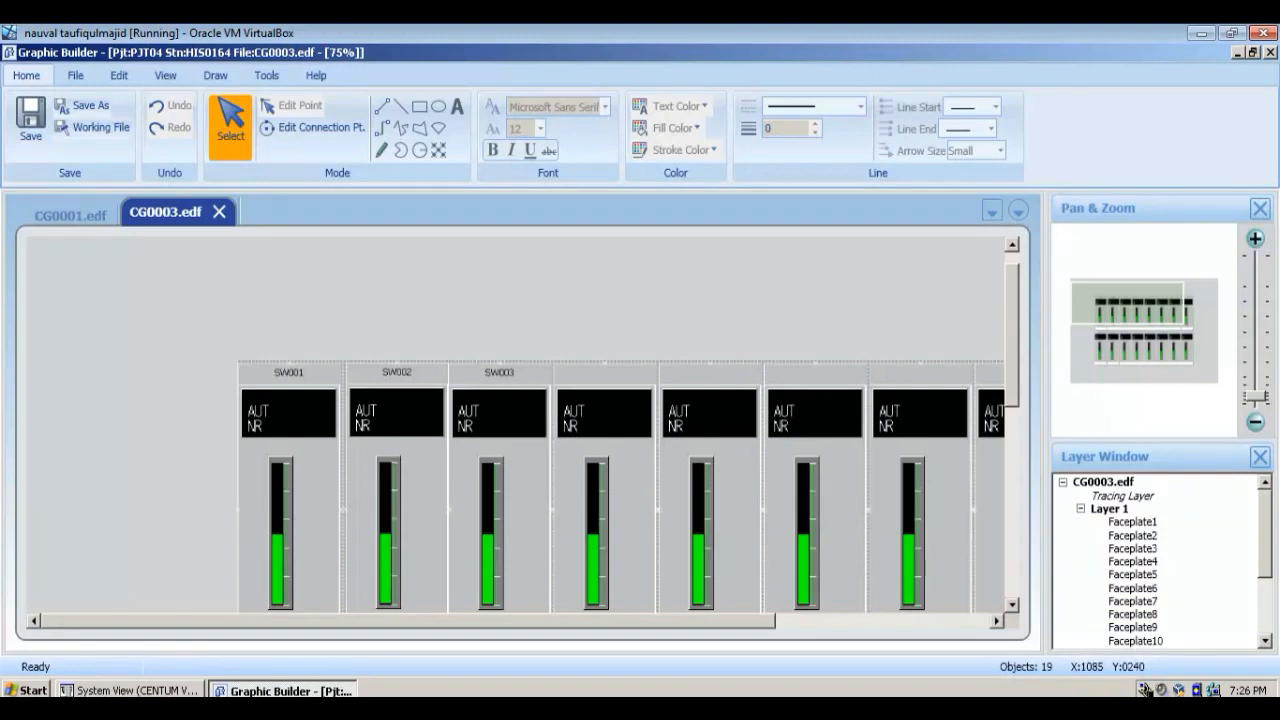
pyautogui.scroll(-1, 620, 420)
pyautogui.scroll(-1, 620, 440)
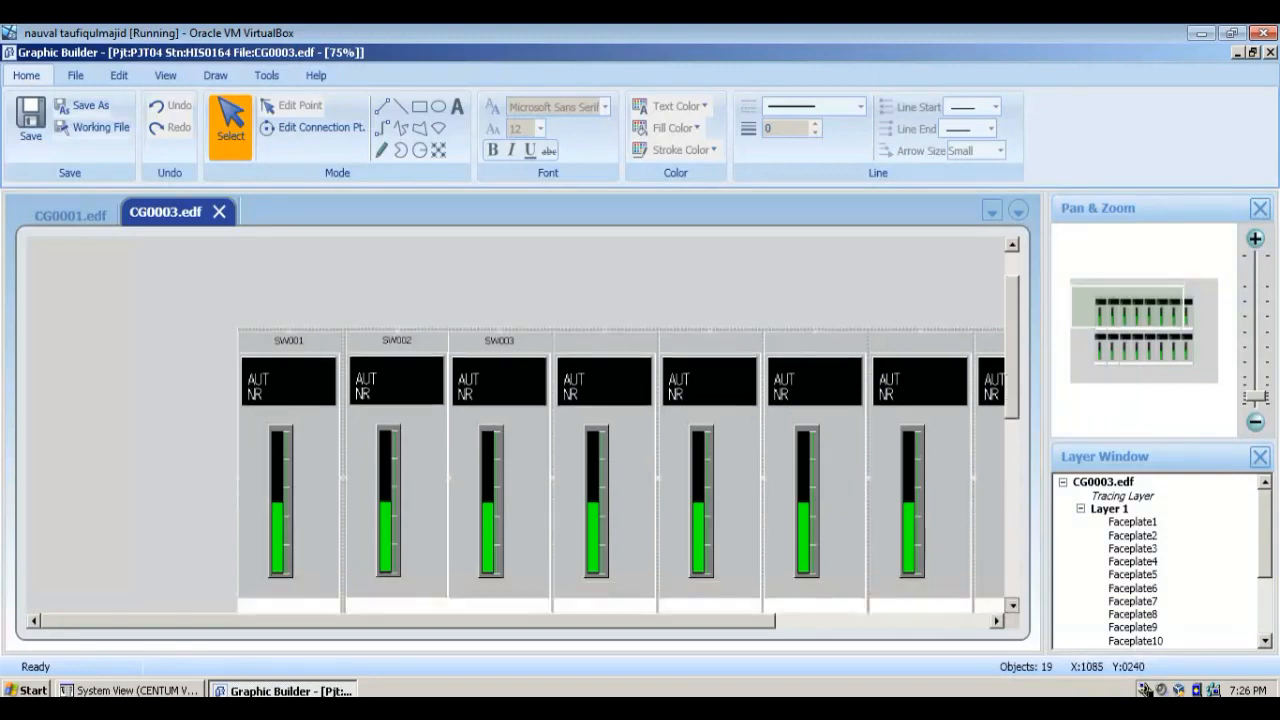
pyautogui.scroll(-5, 620, 420)
pyautogui.scroll(-3, 620, 420)
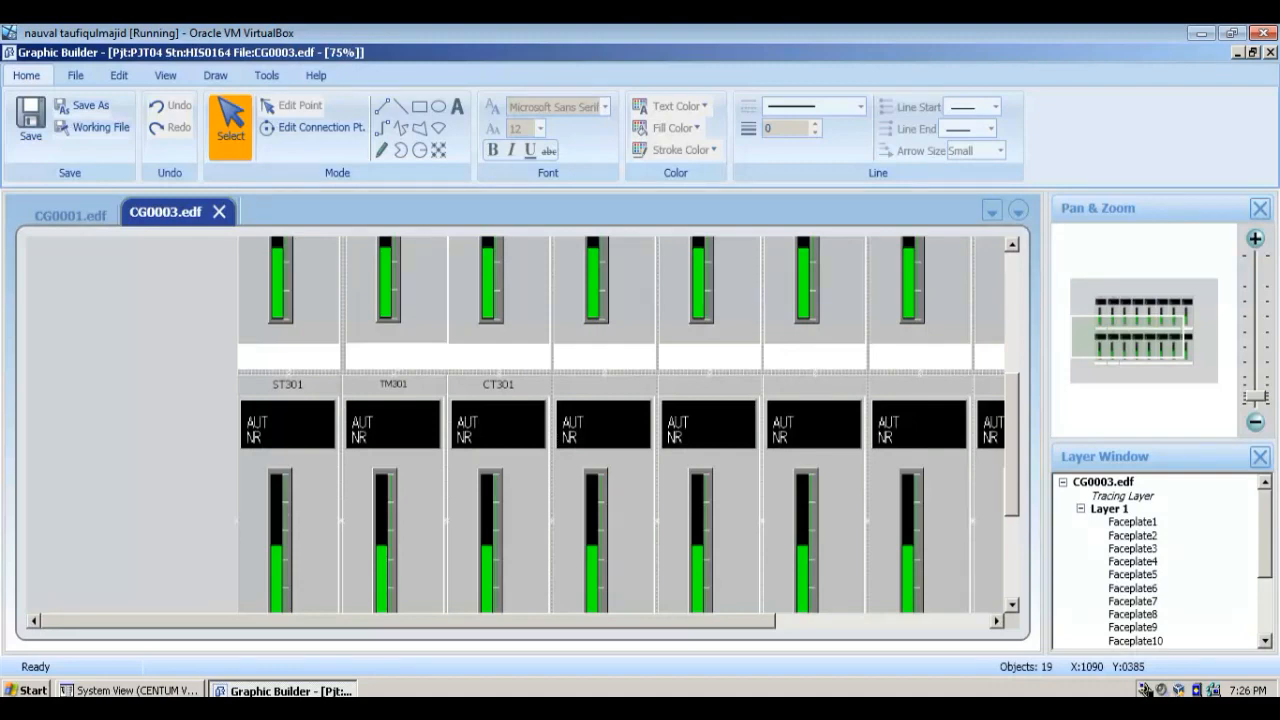
pyautogui.scroll(5, 620, 425)
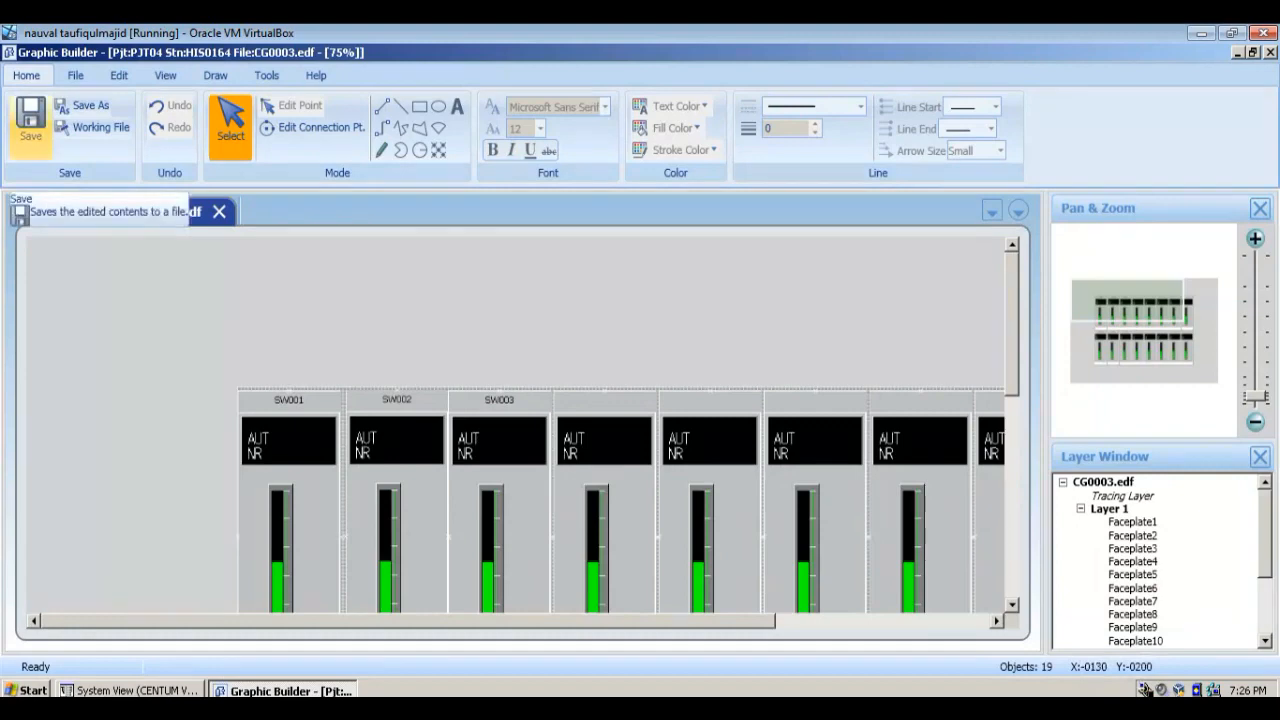
pyautogui.click(30, 118)
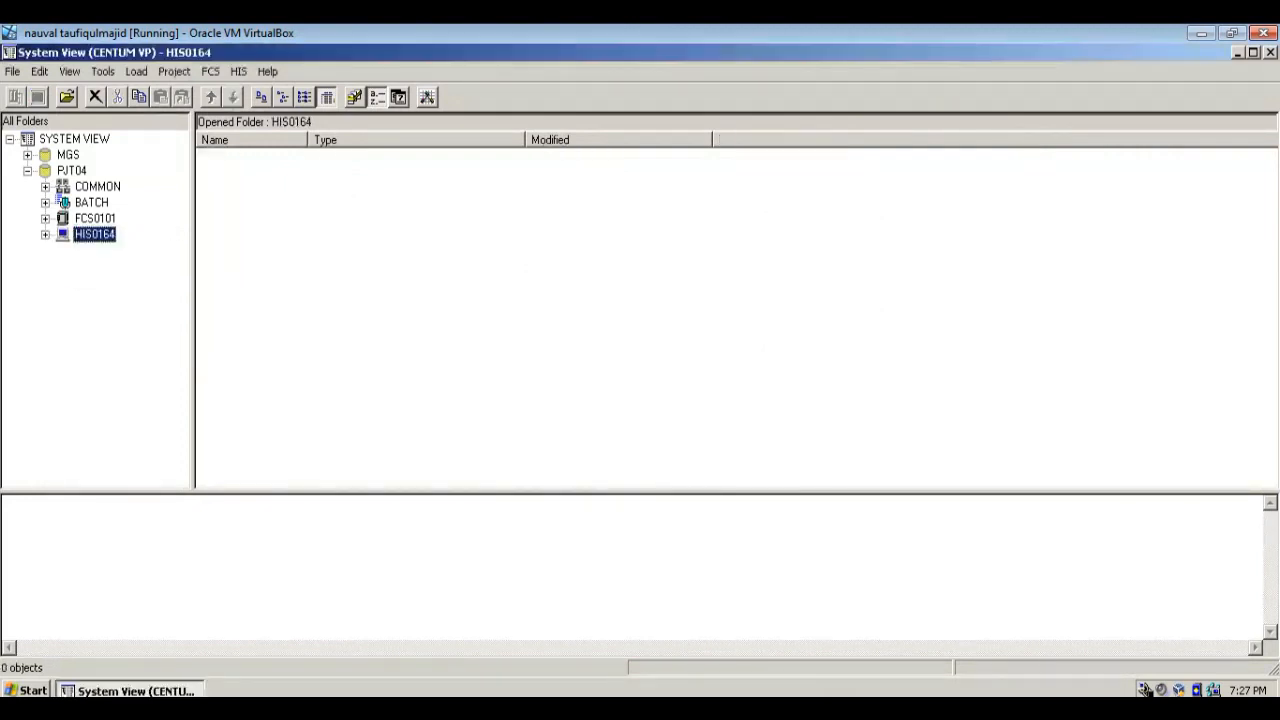
# - Start the test function for FCS0101 in virtual test mode on station HIS0164, without connecting to another PC
pyautogui.click(211, 72)
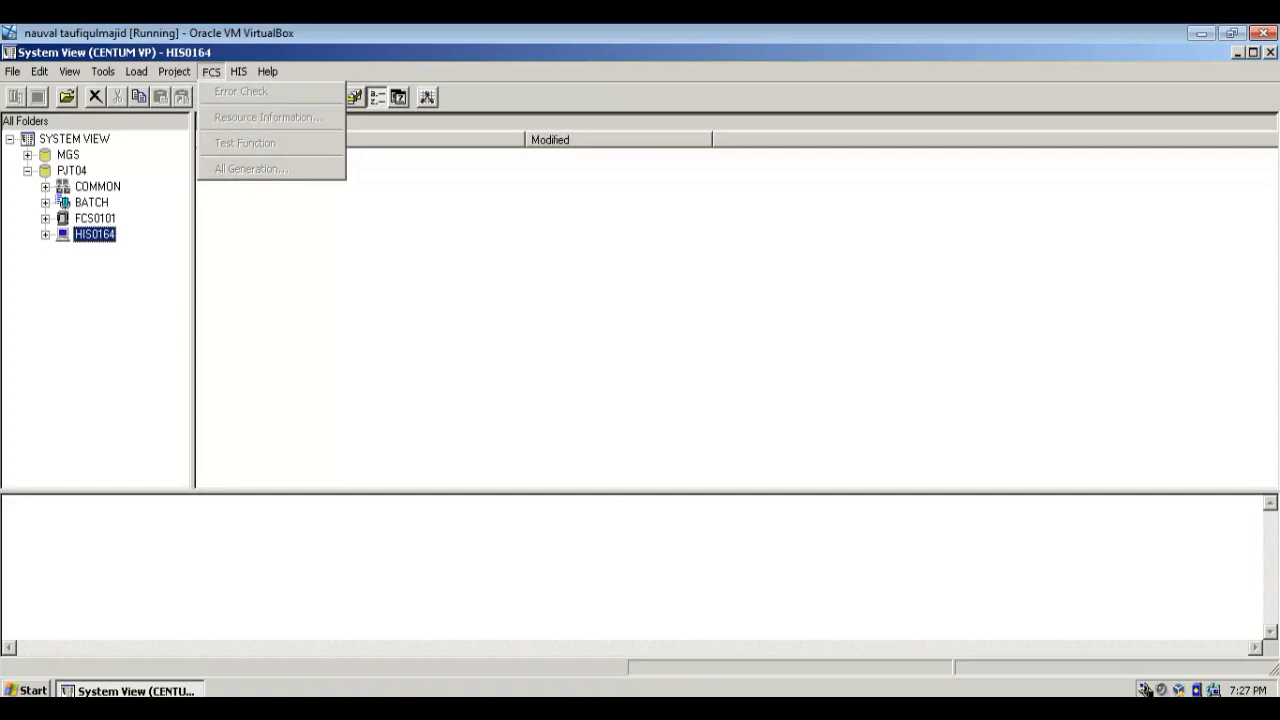
pyautogui.click(193, 190)
pyautogui.click(95, 218)
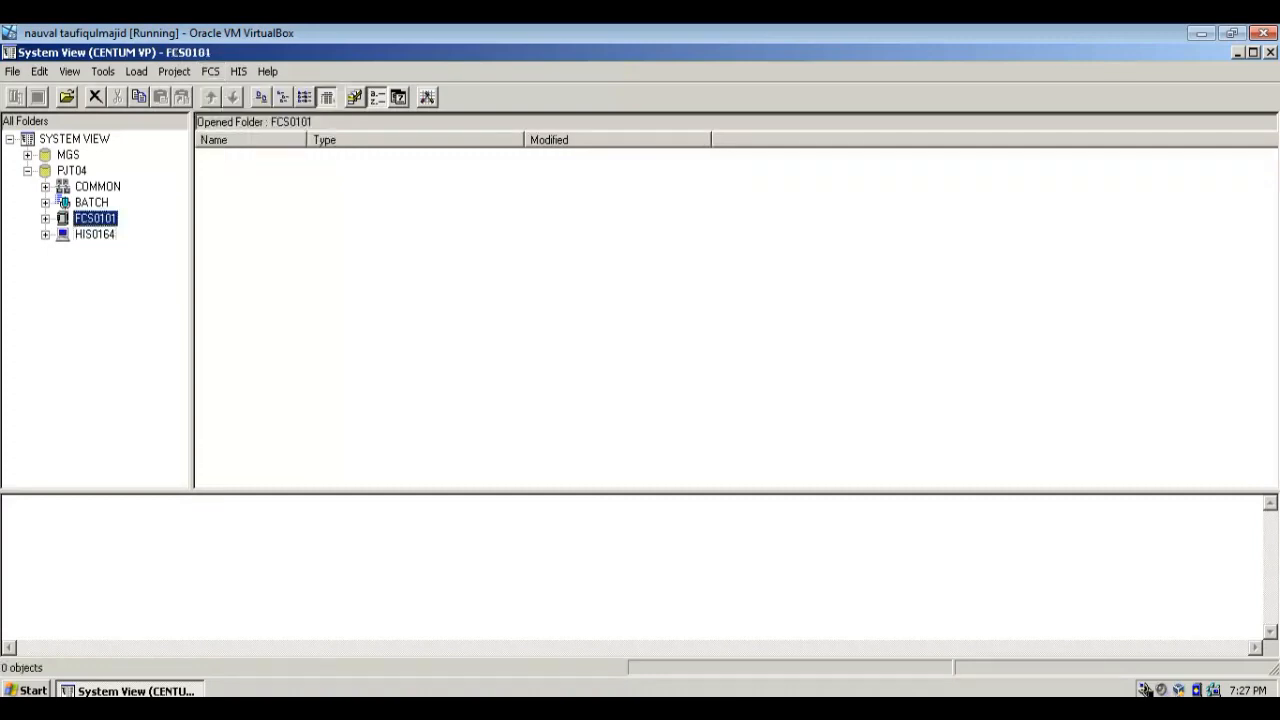
pyautogui.click(211, 72)
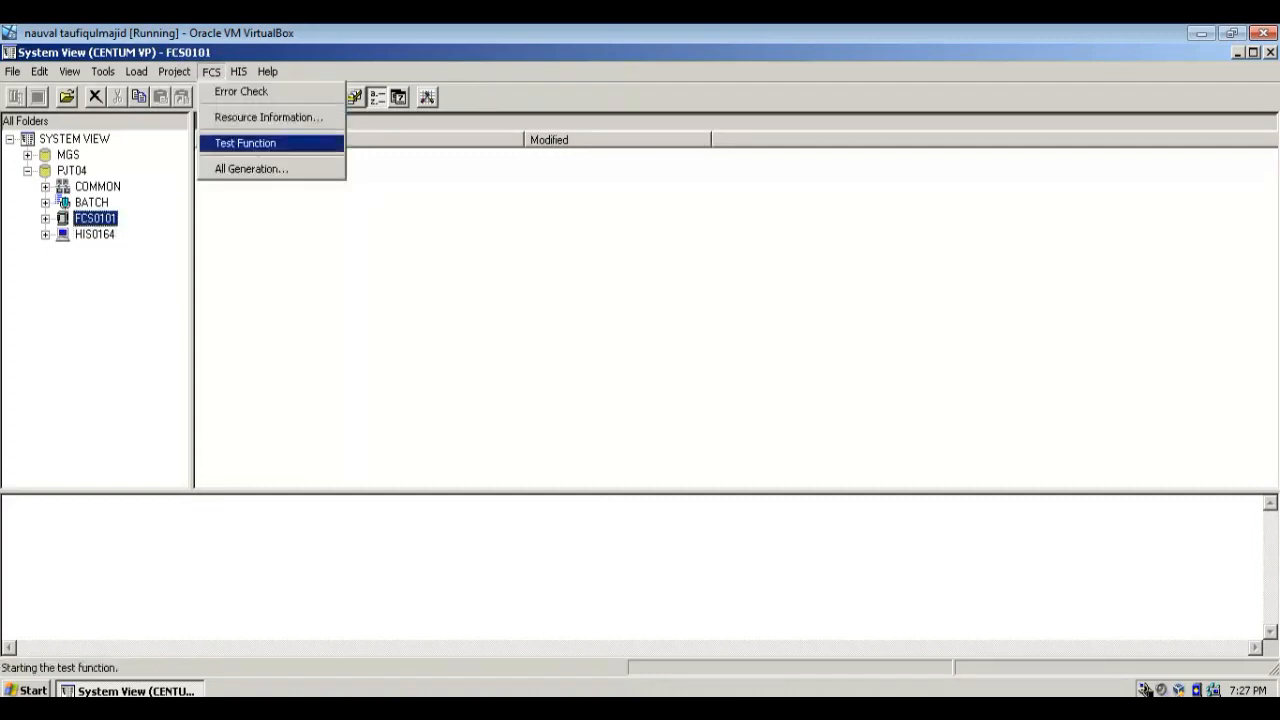
pyautogui.click(245, 143)
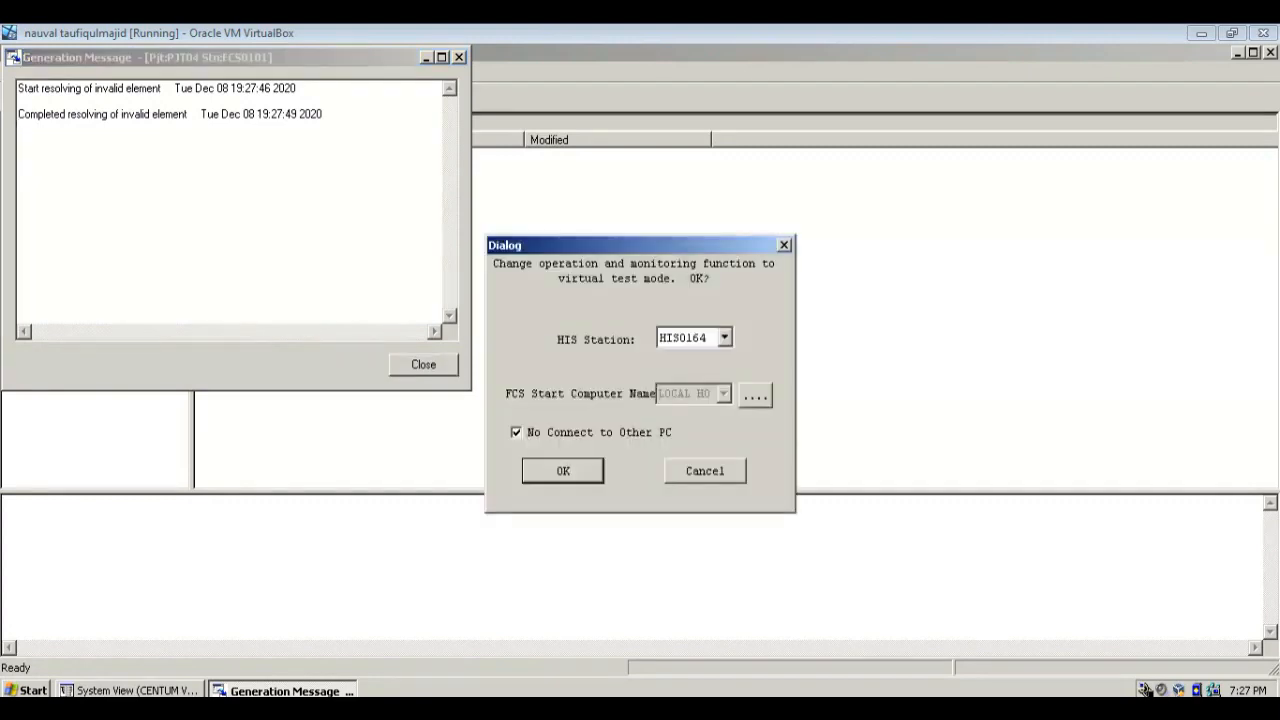
pyautogui.press('Return')
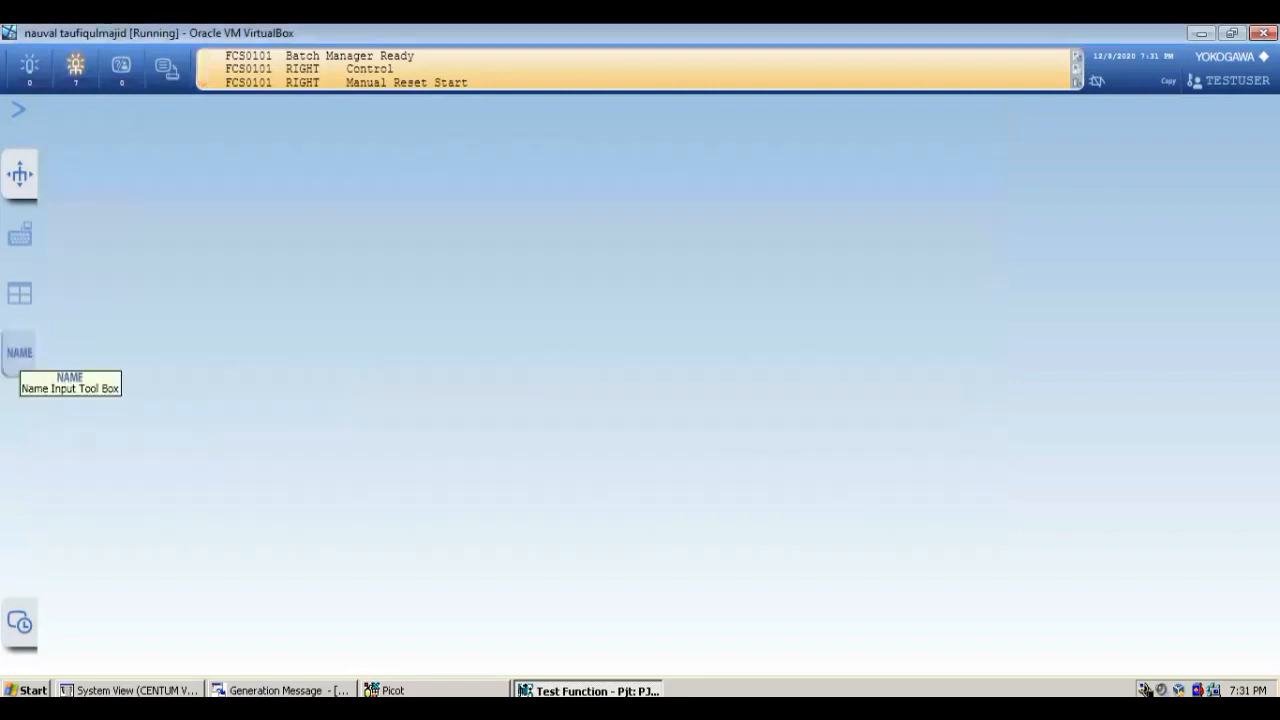
# - Call up the operating window CG0003 by its name
pyautogui.click(19, 352)
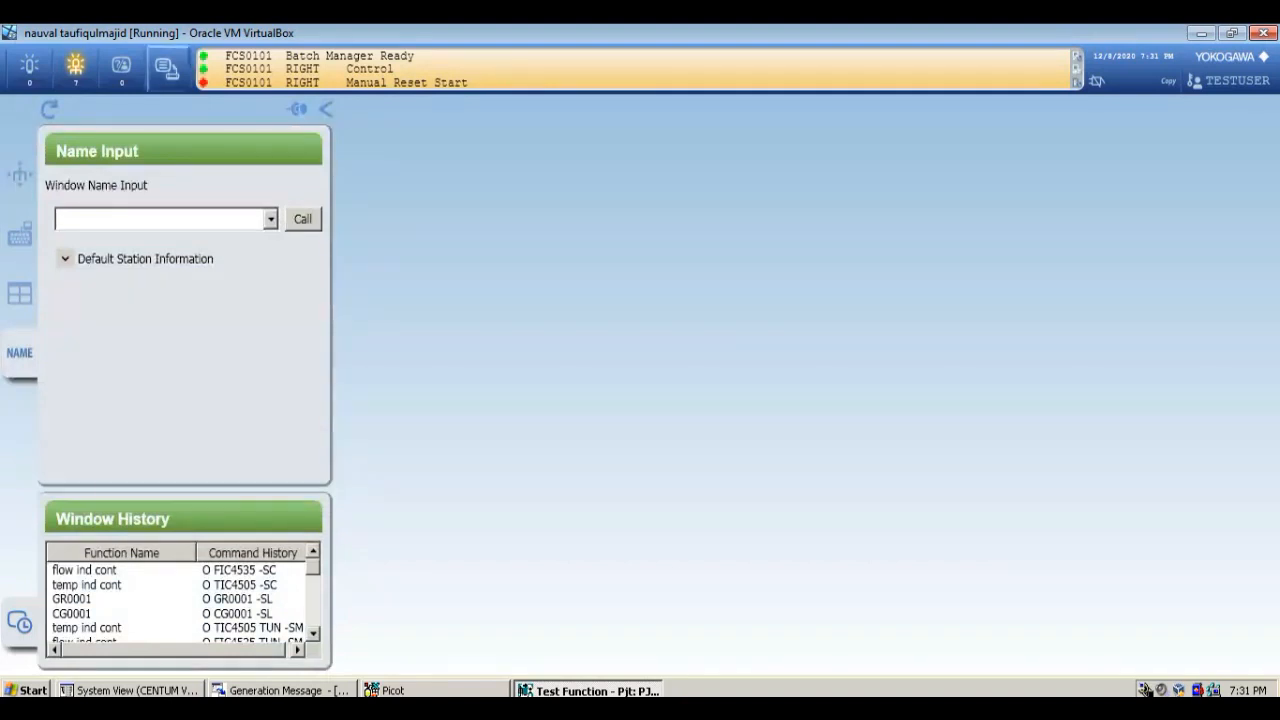
pyautogui.write('CG')
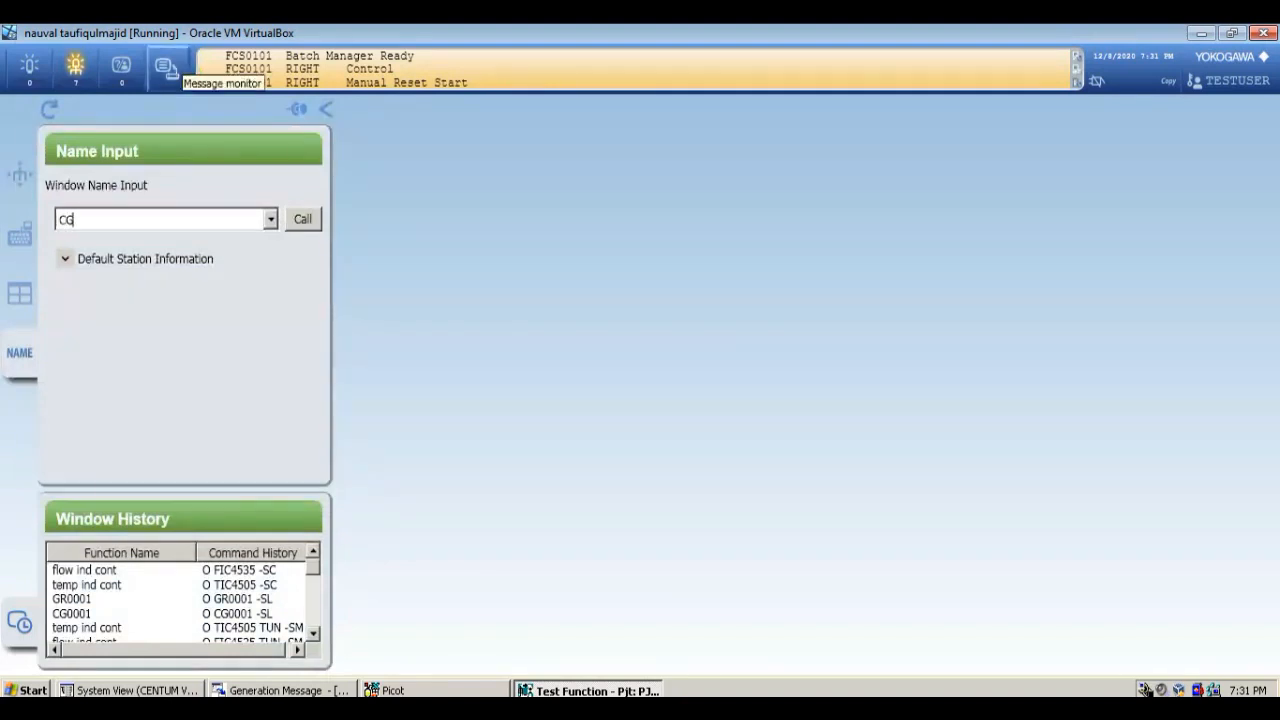
pyautogui.write('0003')
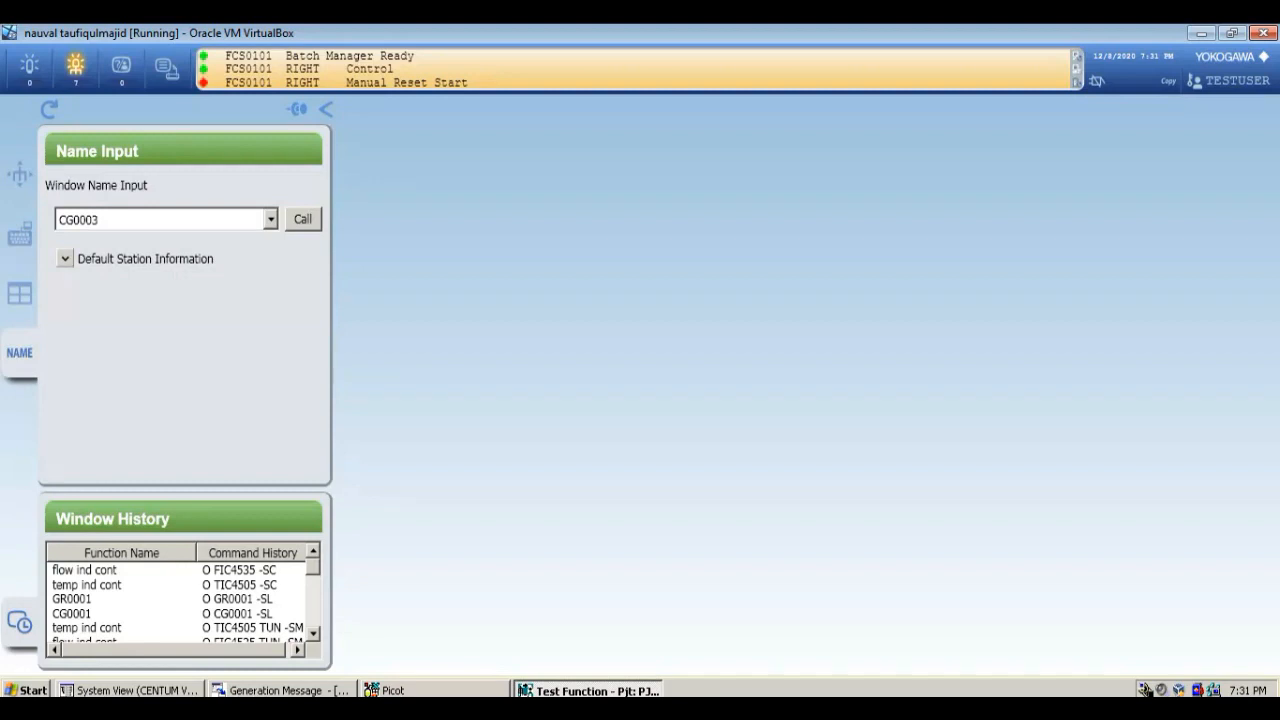
pyautogui.press('Return')
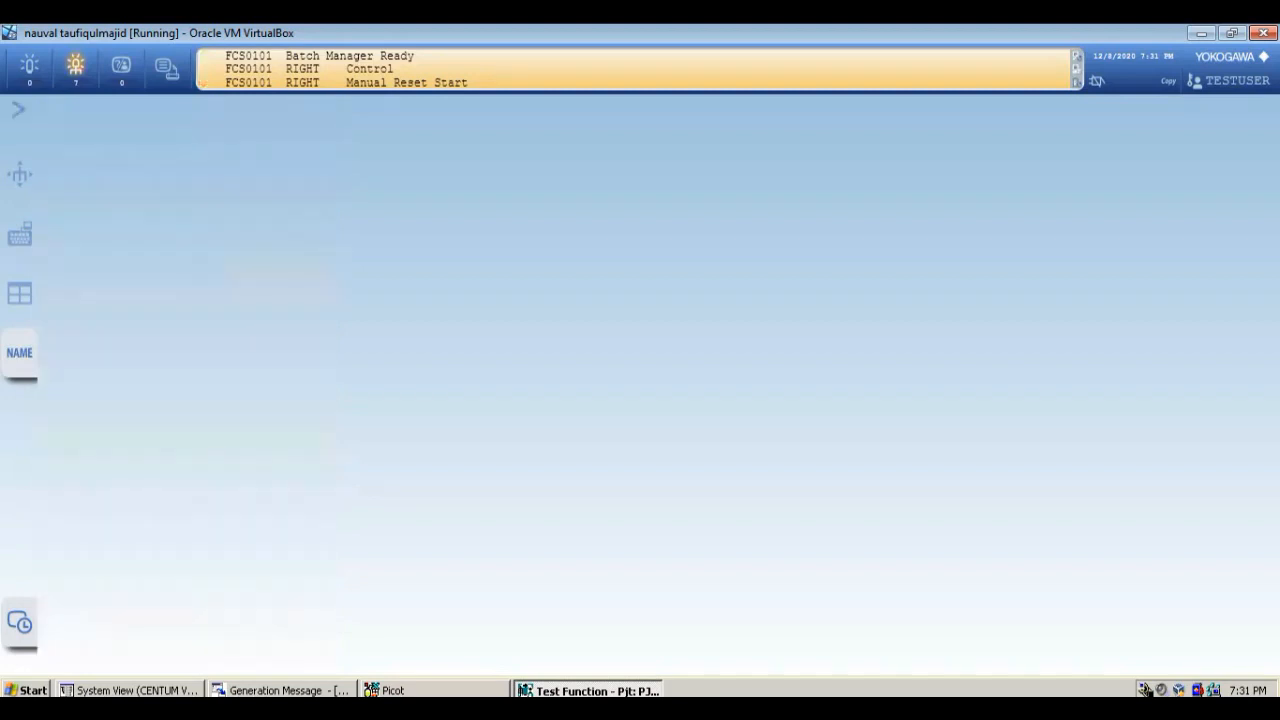